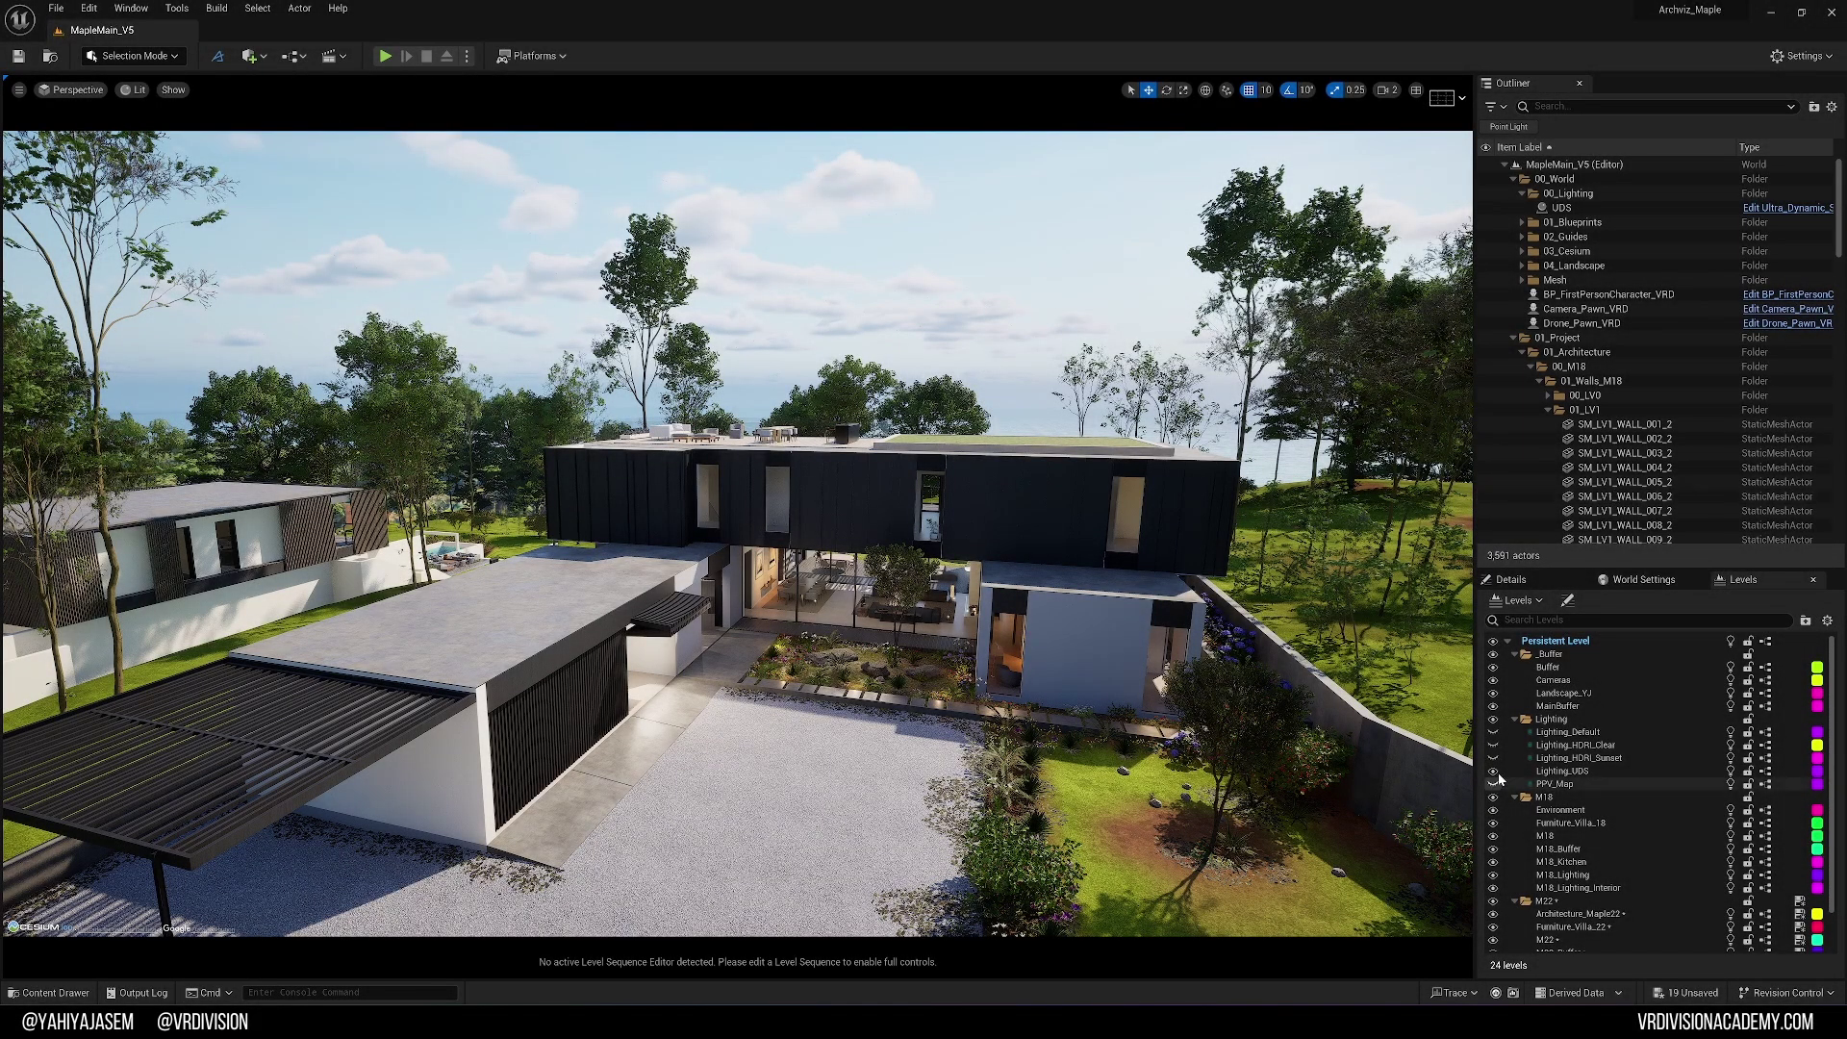
# - Hide the Lighting_UDS, M18_Lighting and M22_Lighting_Interior levels and collapse the _Buffer group in the levels list
pyautogui.click(1494, 771)
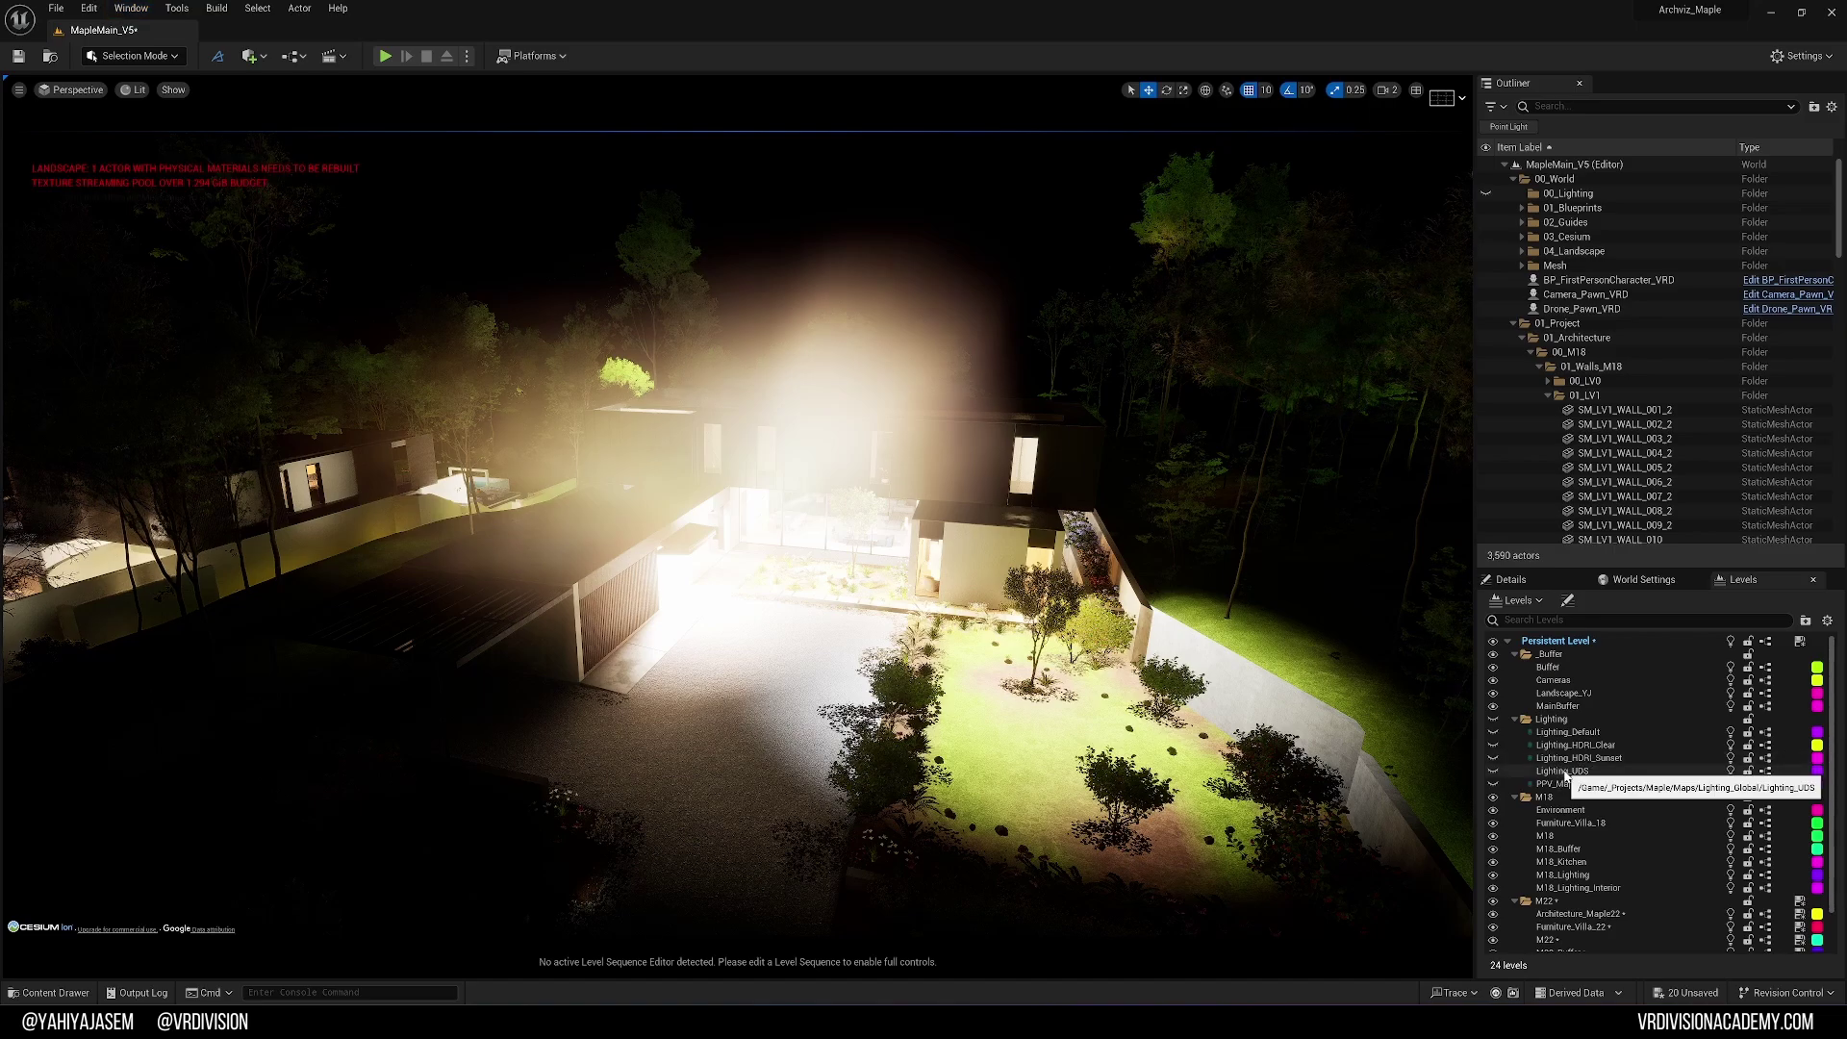
pyautogui.click(1514, 655)
pyautogui.click(1493, 823)
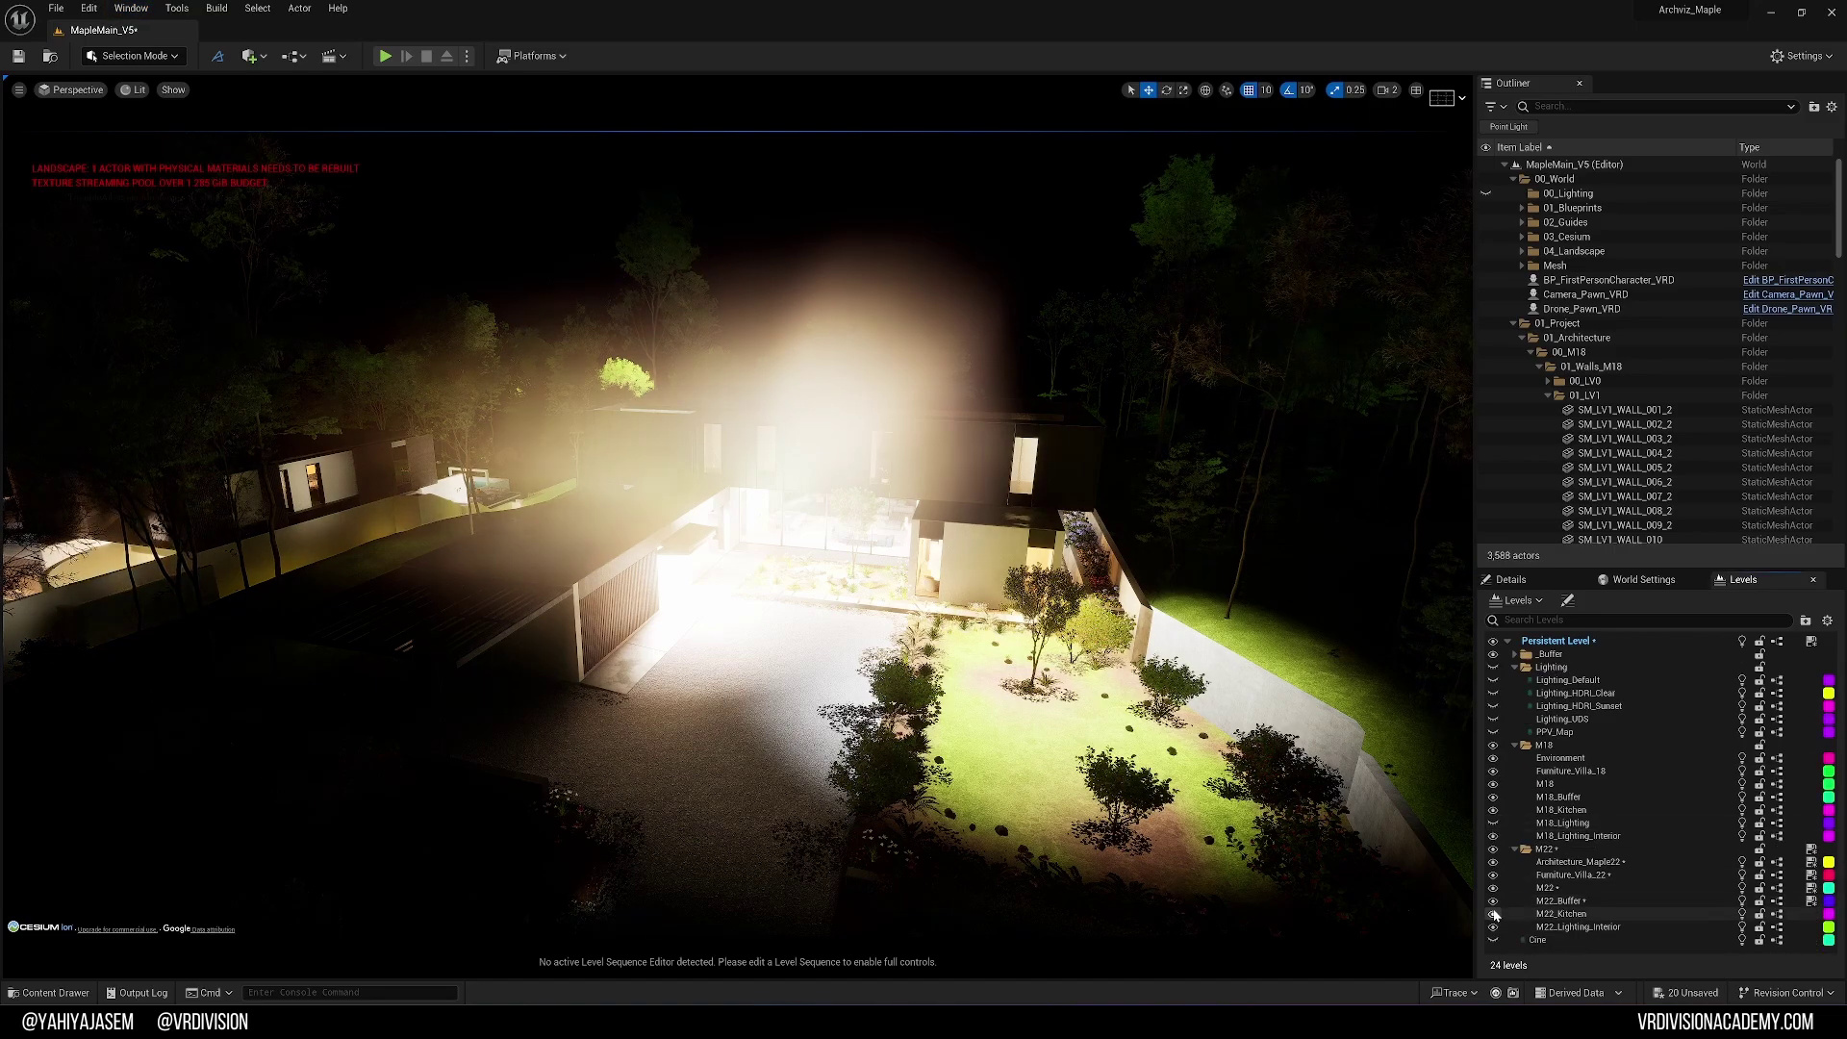
pyautogui.click(1493, 926)
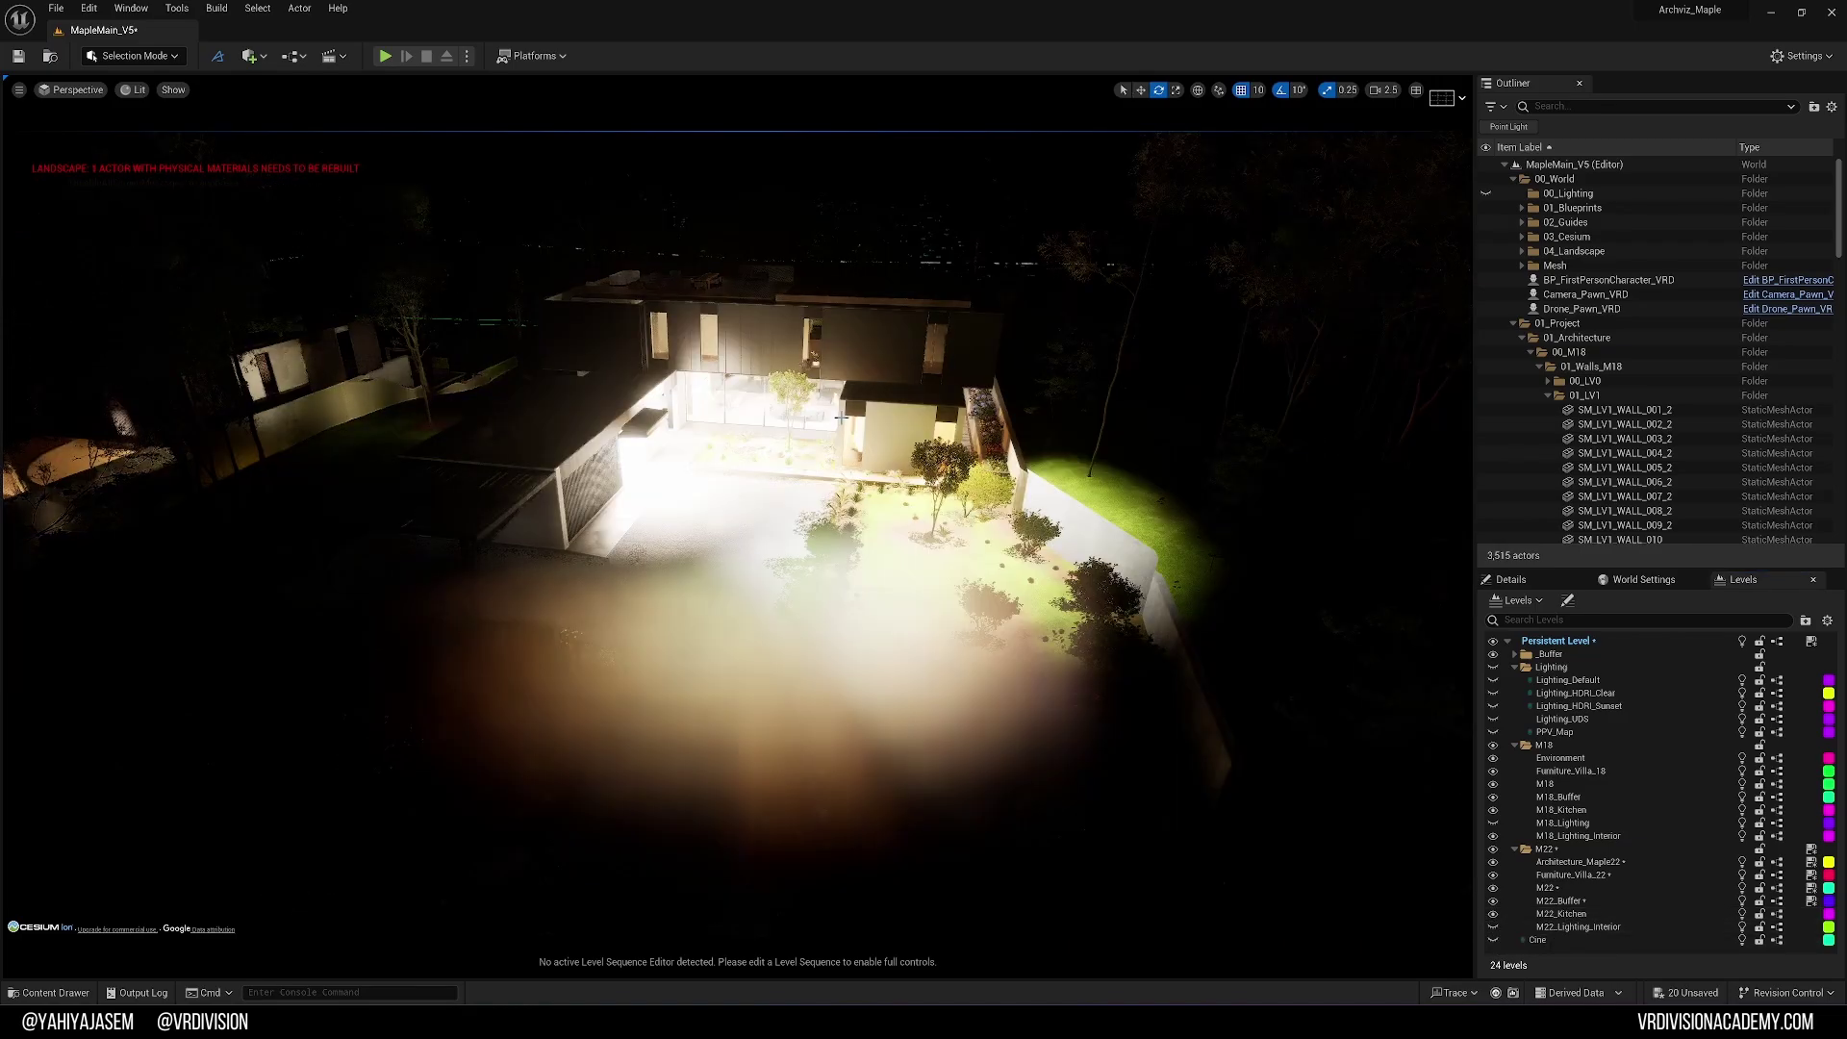
# - Create a sky light, atmospheric light, sky atmosphere, volumetric cloud and height fog with the Env. Light Mixer
pyautogui.press('s')
pyautogui.moveTo(842, 418); pyautogui.dragTo(833, 429, button='right')
pyautogui.scroll(1, 842, 418)
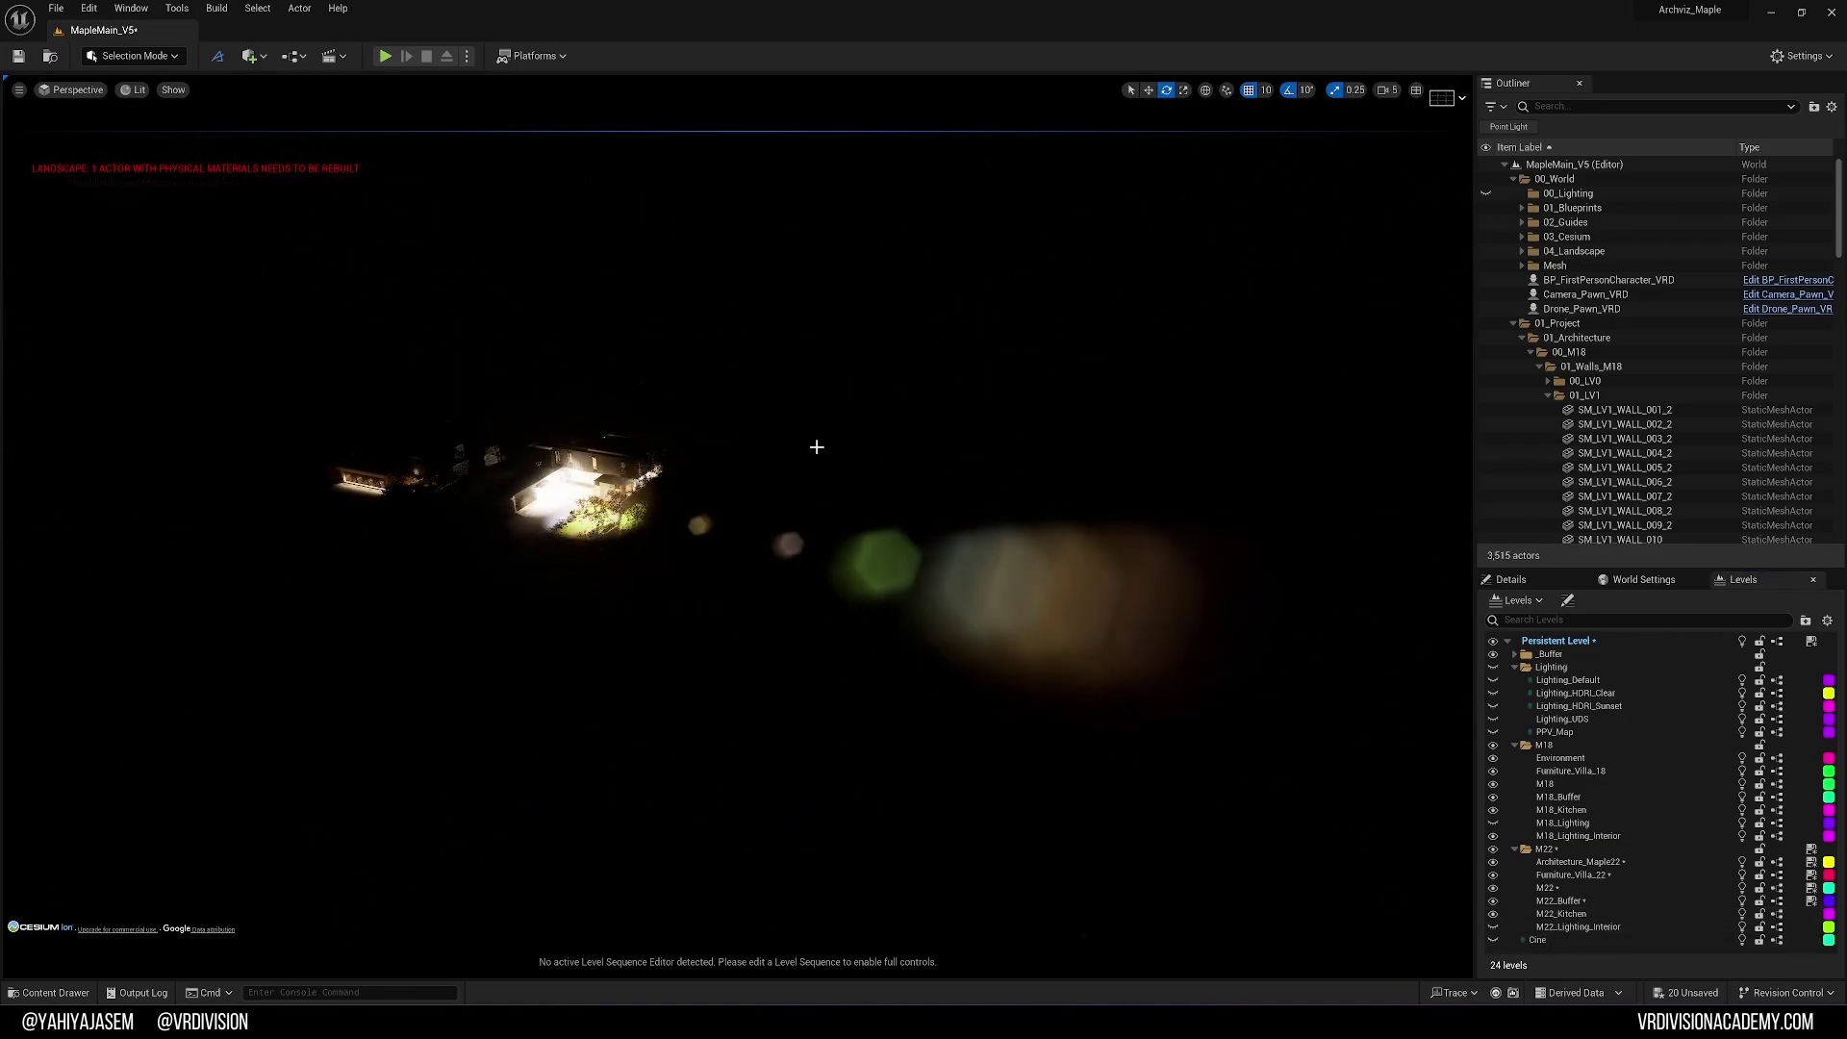
pyautogui.click(1508, 579)
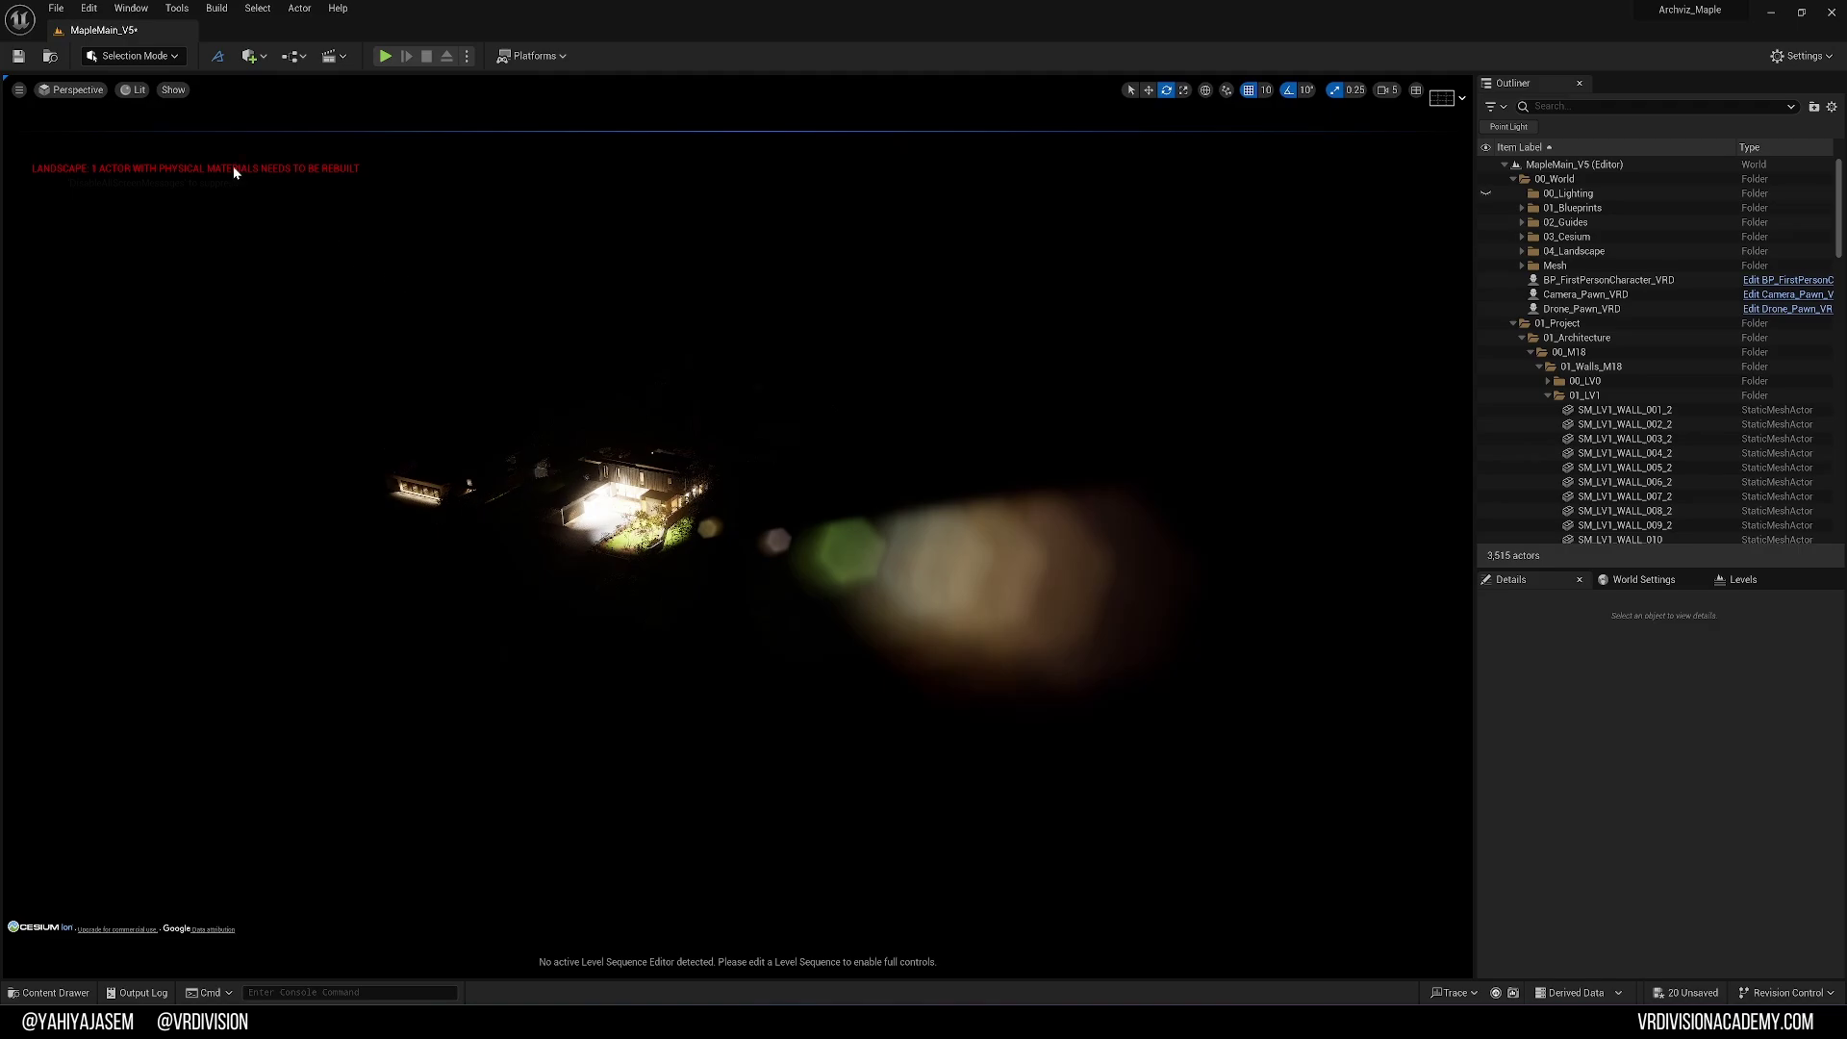
pyautogui.click(132, 8)
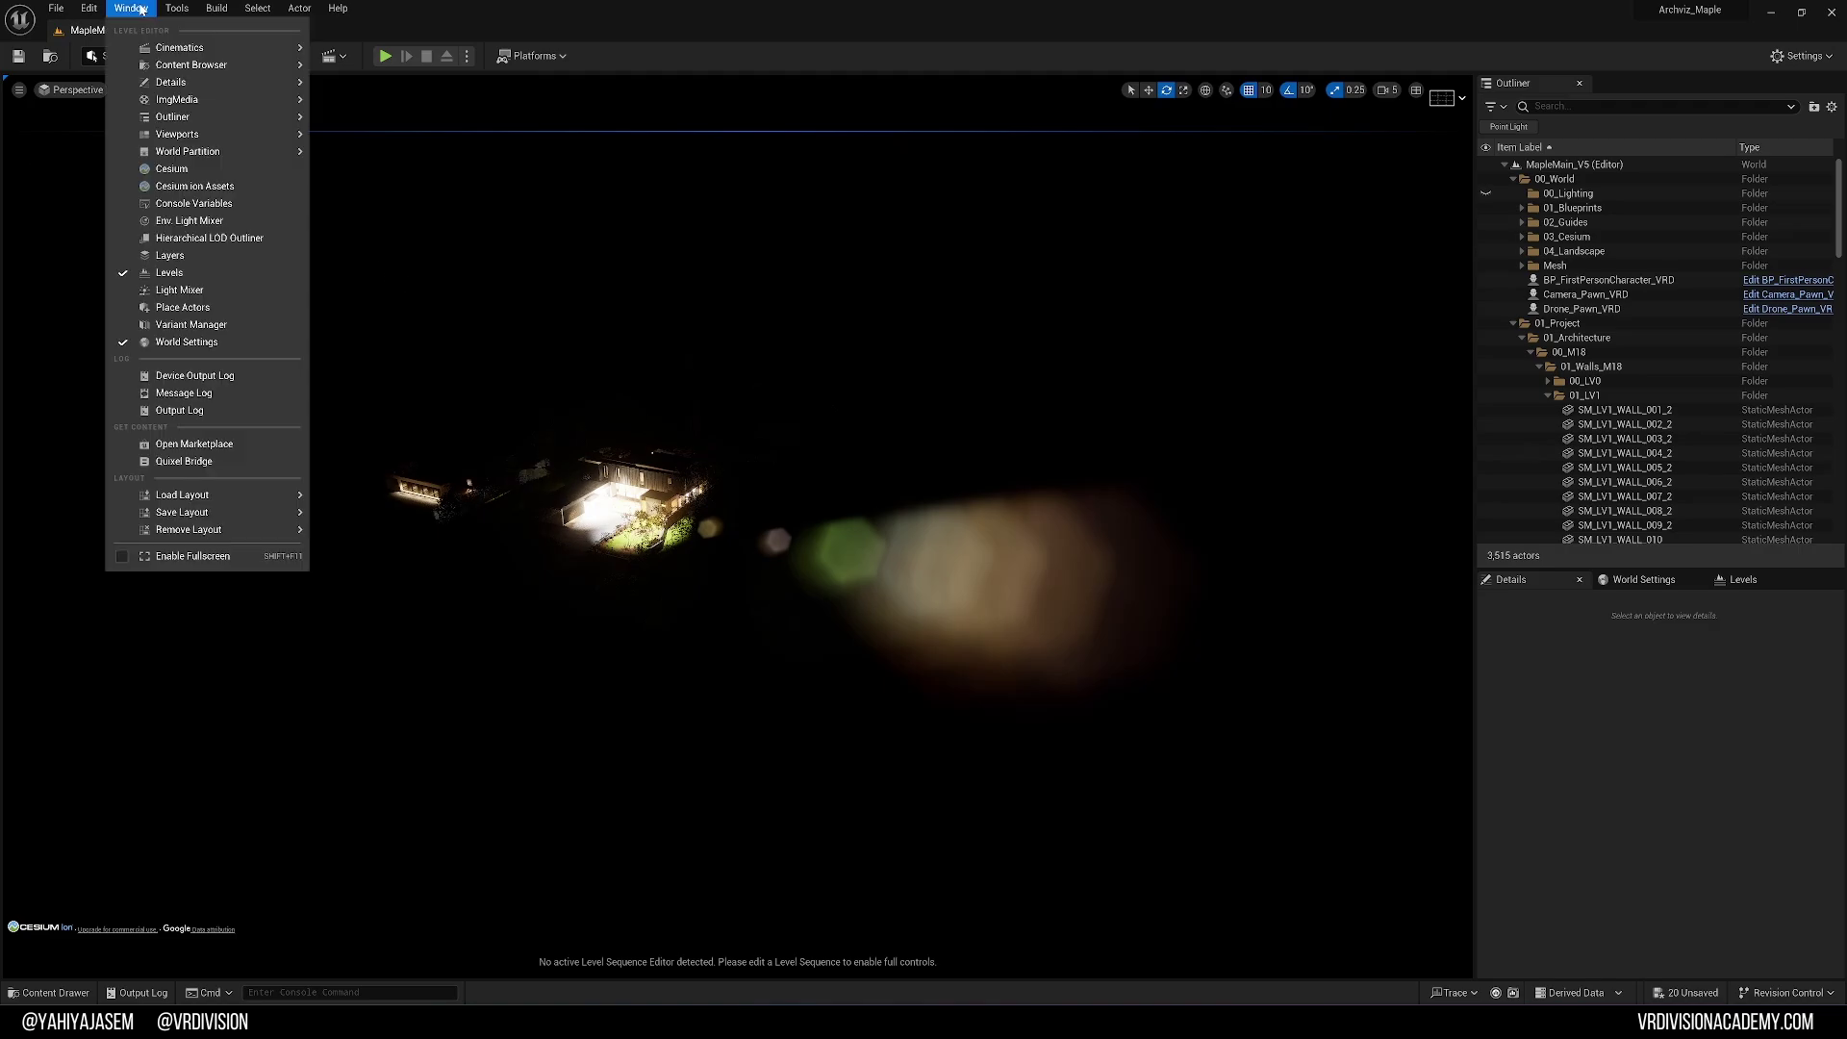
pyautogui.click(186, 194)
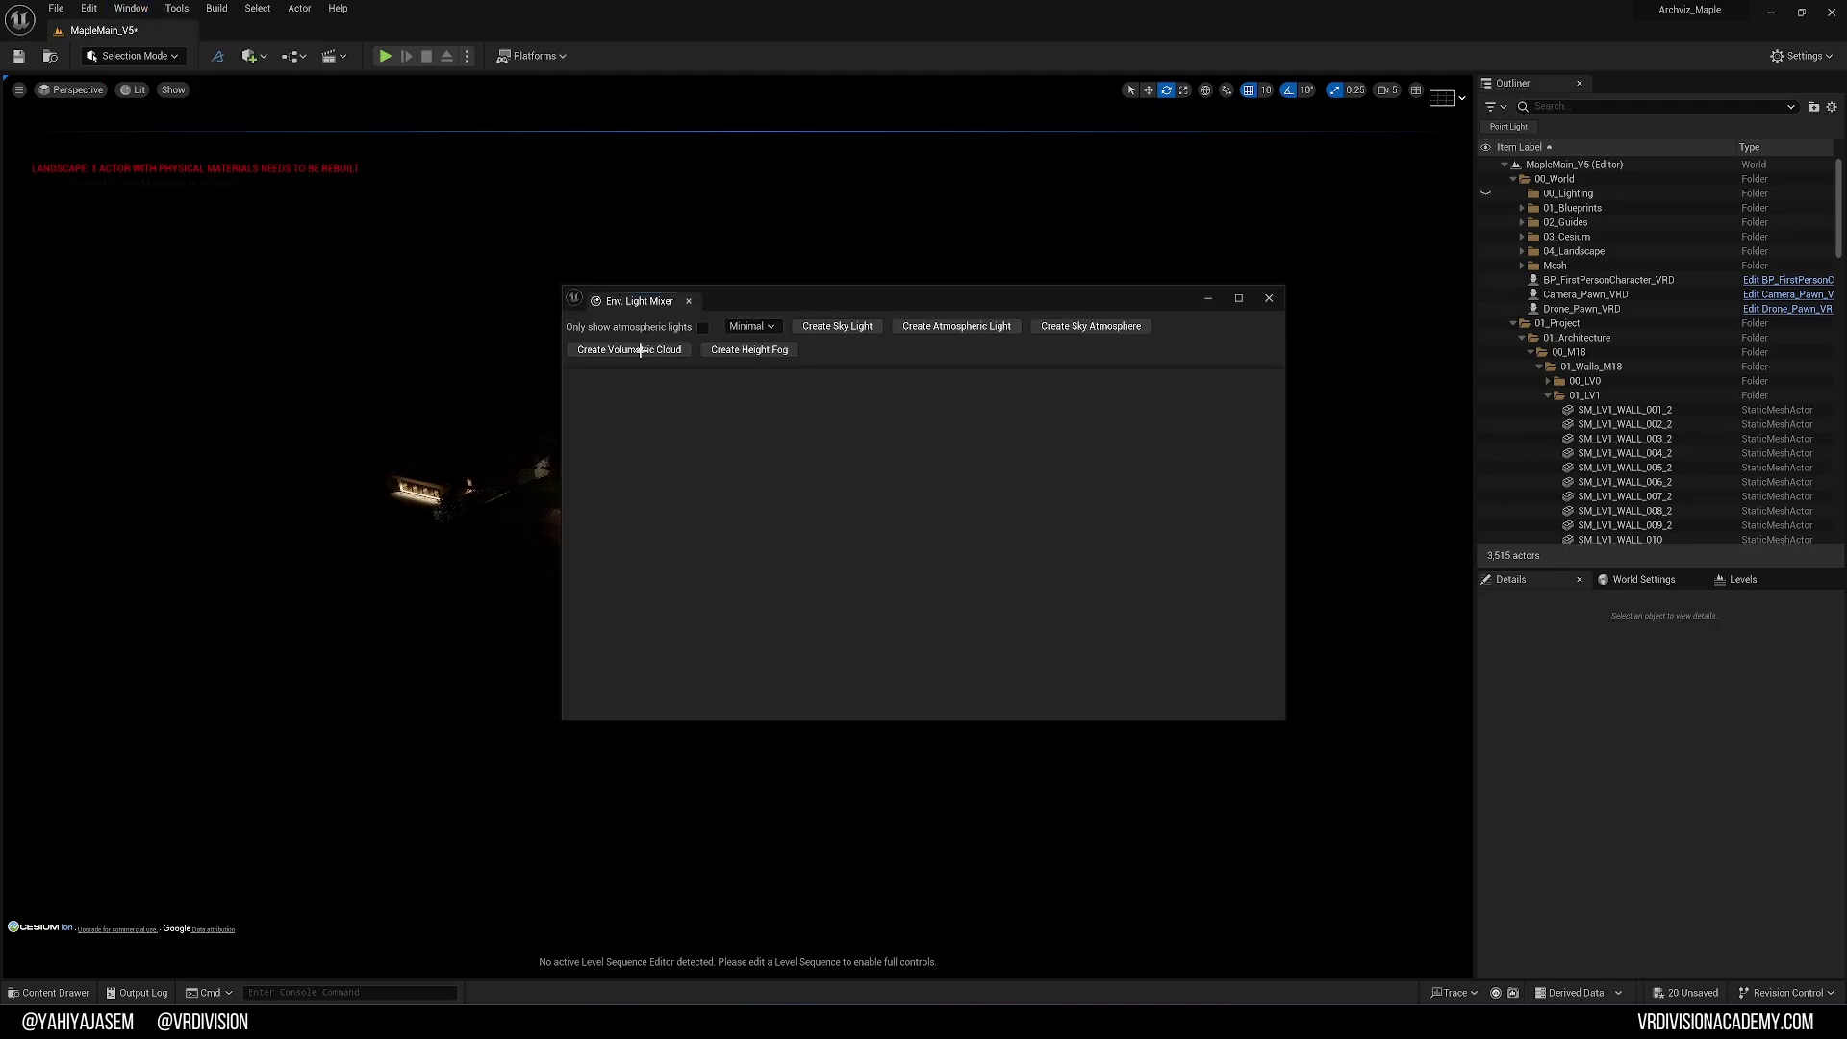
pyautogui.click(835, 328)
pyautogui.click(835, 327)
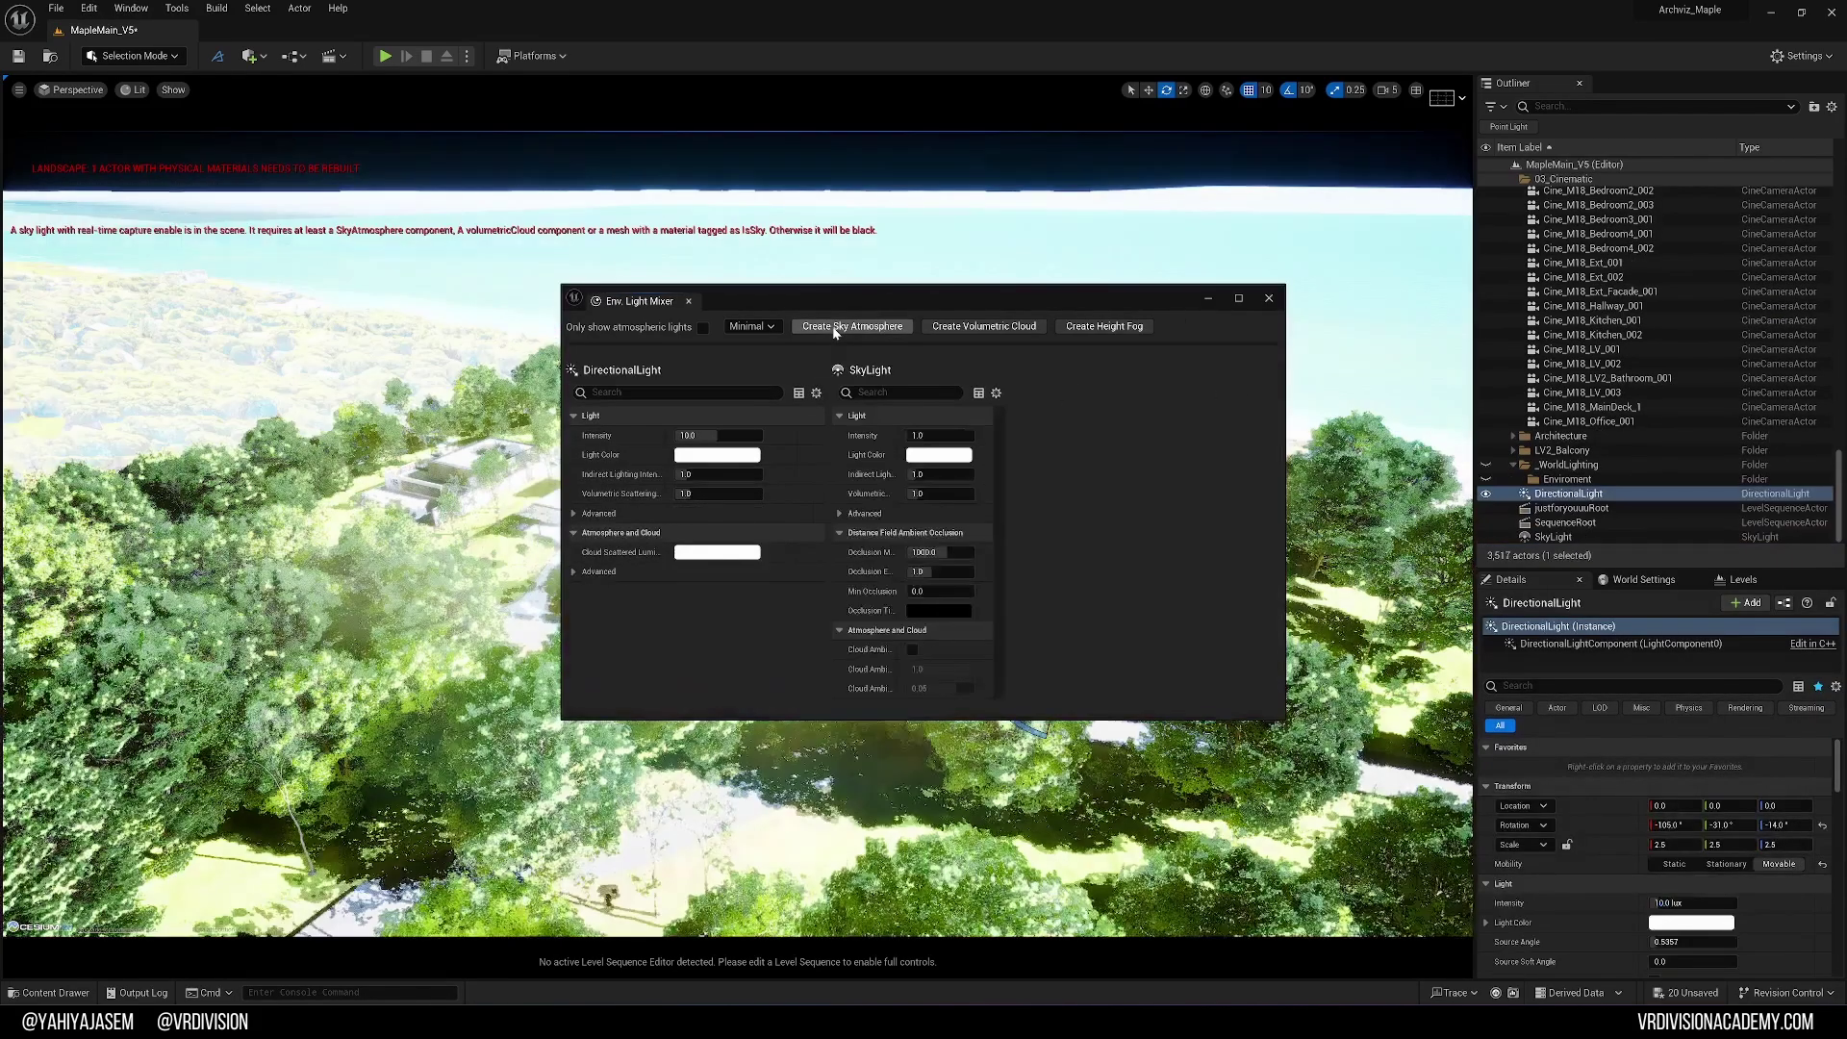
pyautogui.click(833, 327)
pyautogui.click(833, 327)
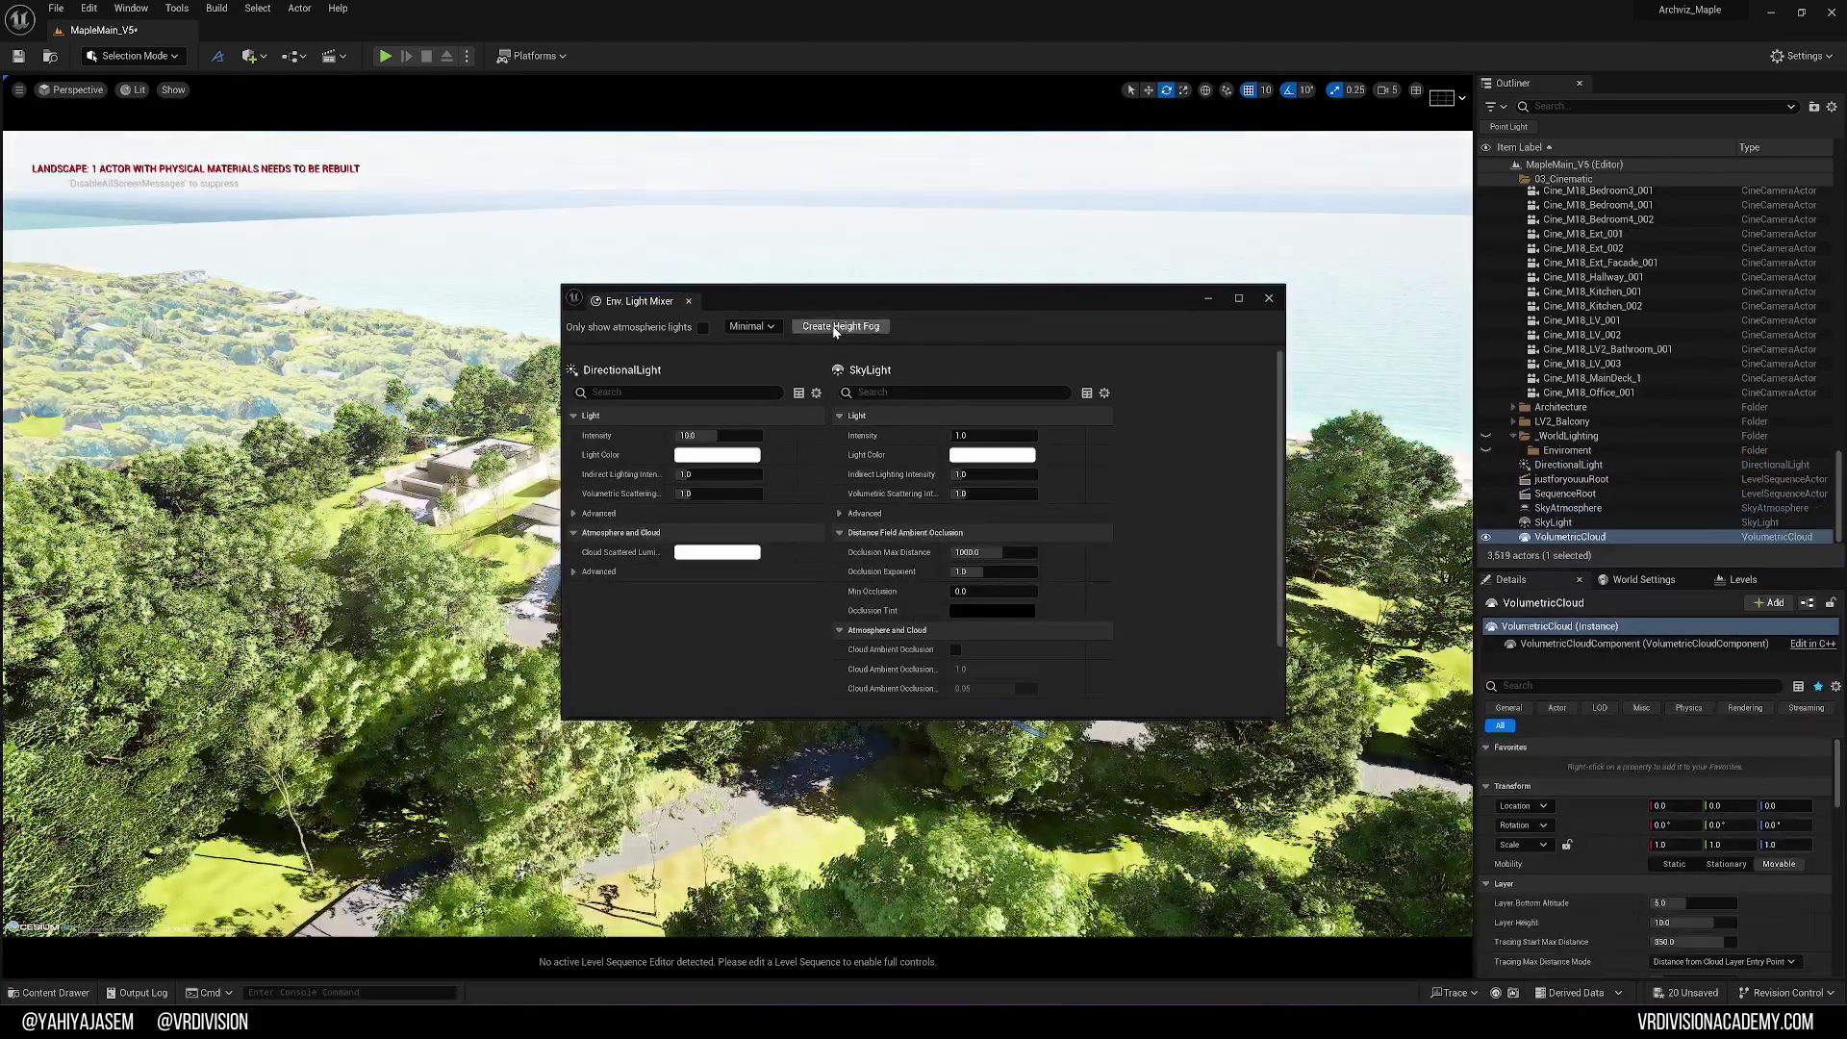
pyautogui.click(834, 325)
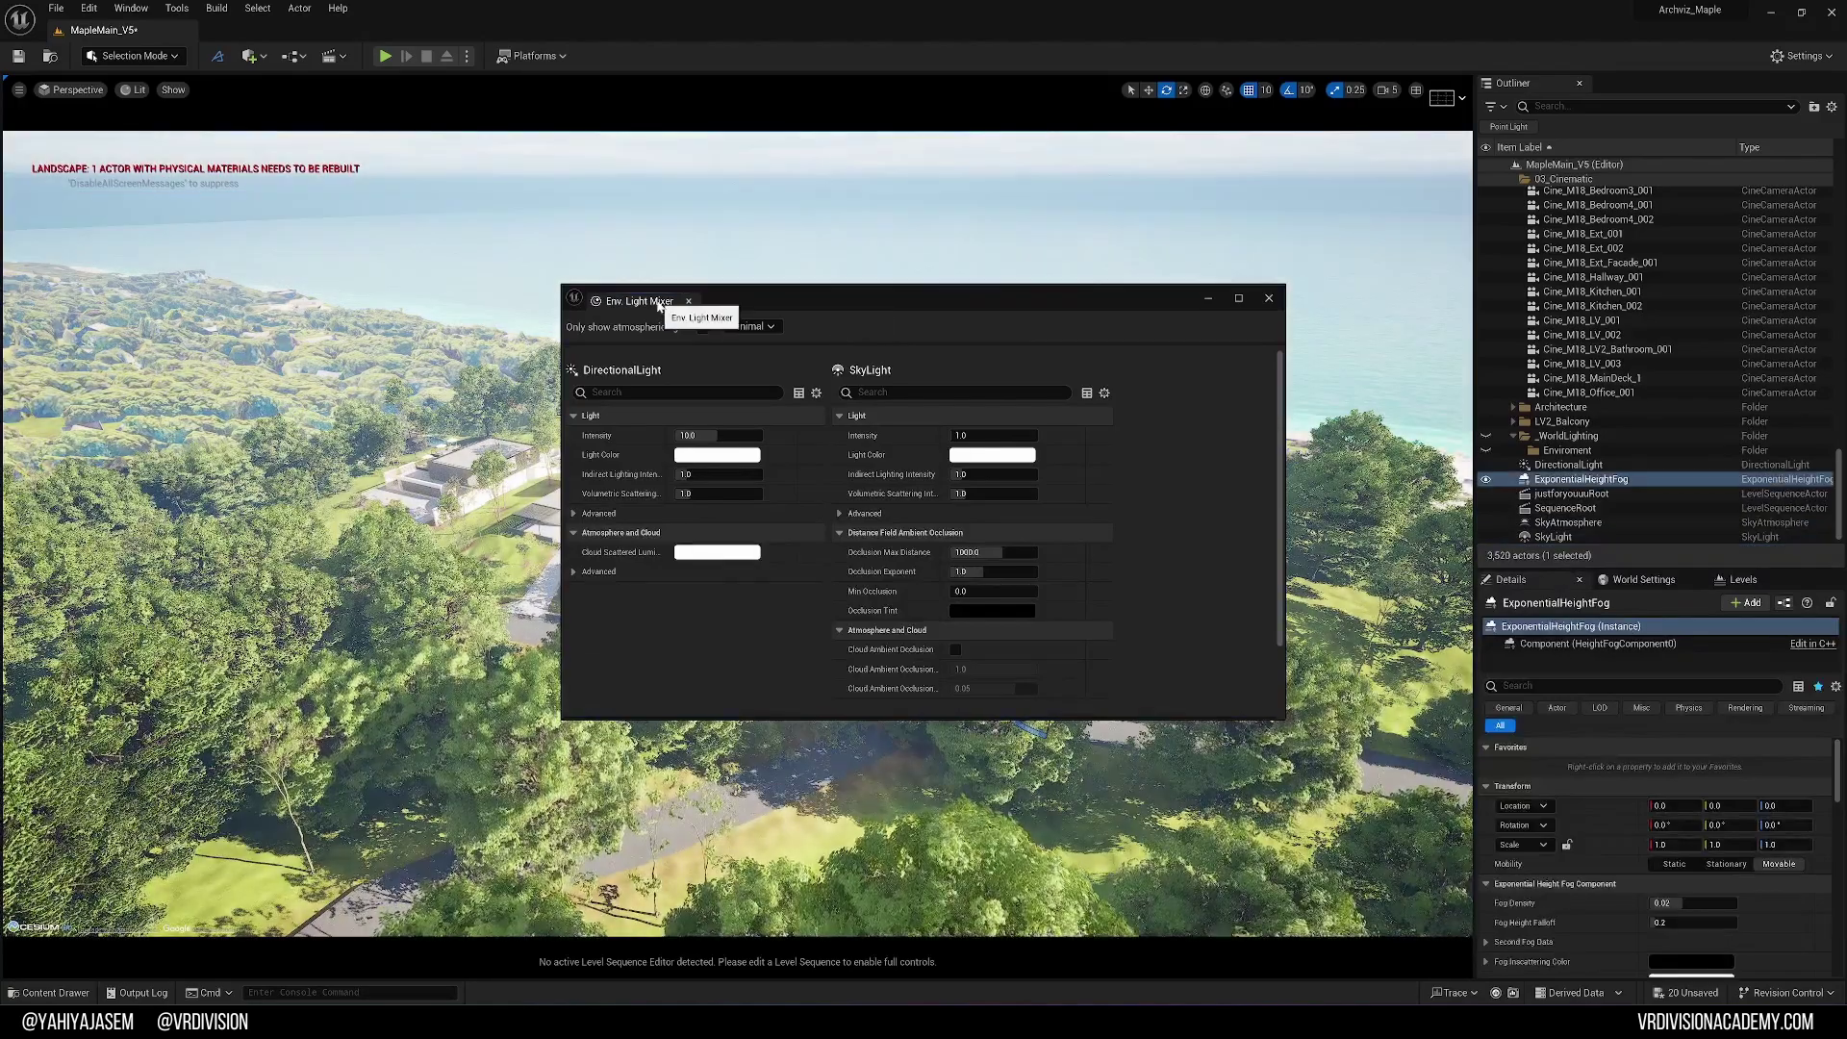
# - Dismiss the Env. Light Mixer and collapse the Outliner tree to the top-level items under MapleMain_V5
pyautogui.moveTo(660, 303); pyautogui.dragTo(652, 362)
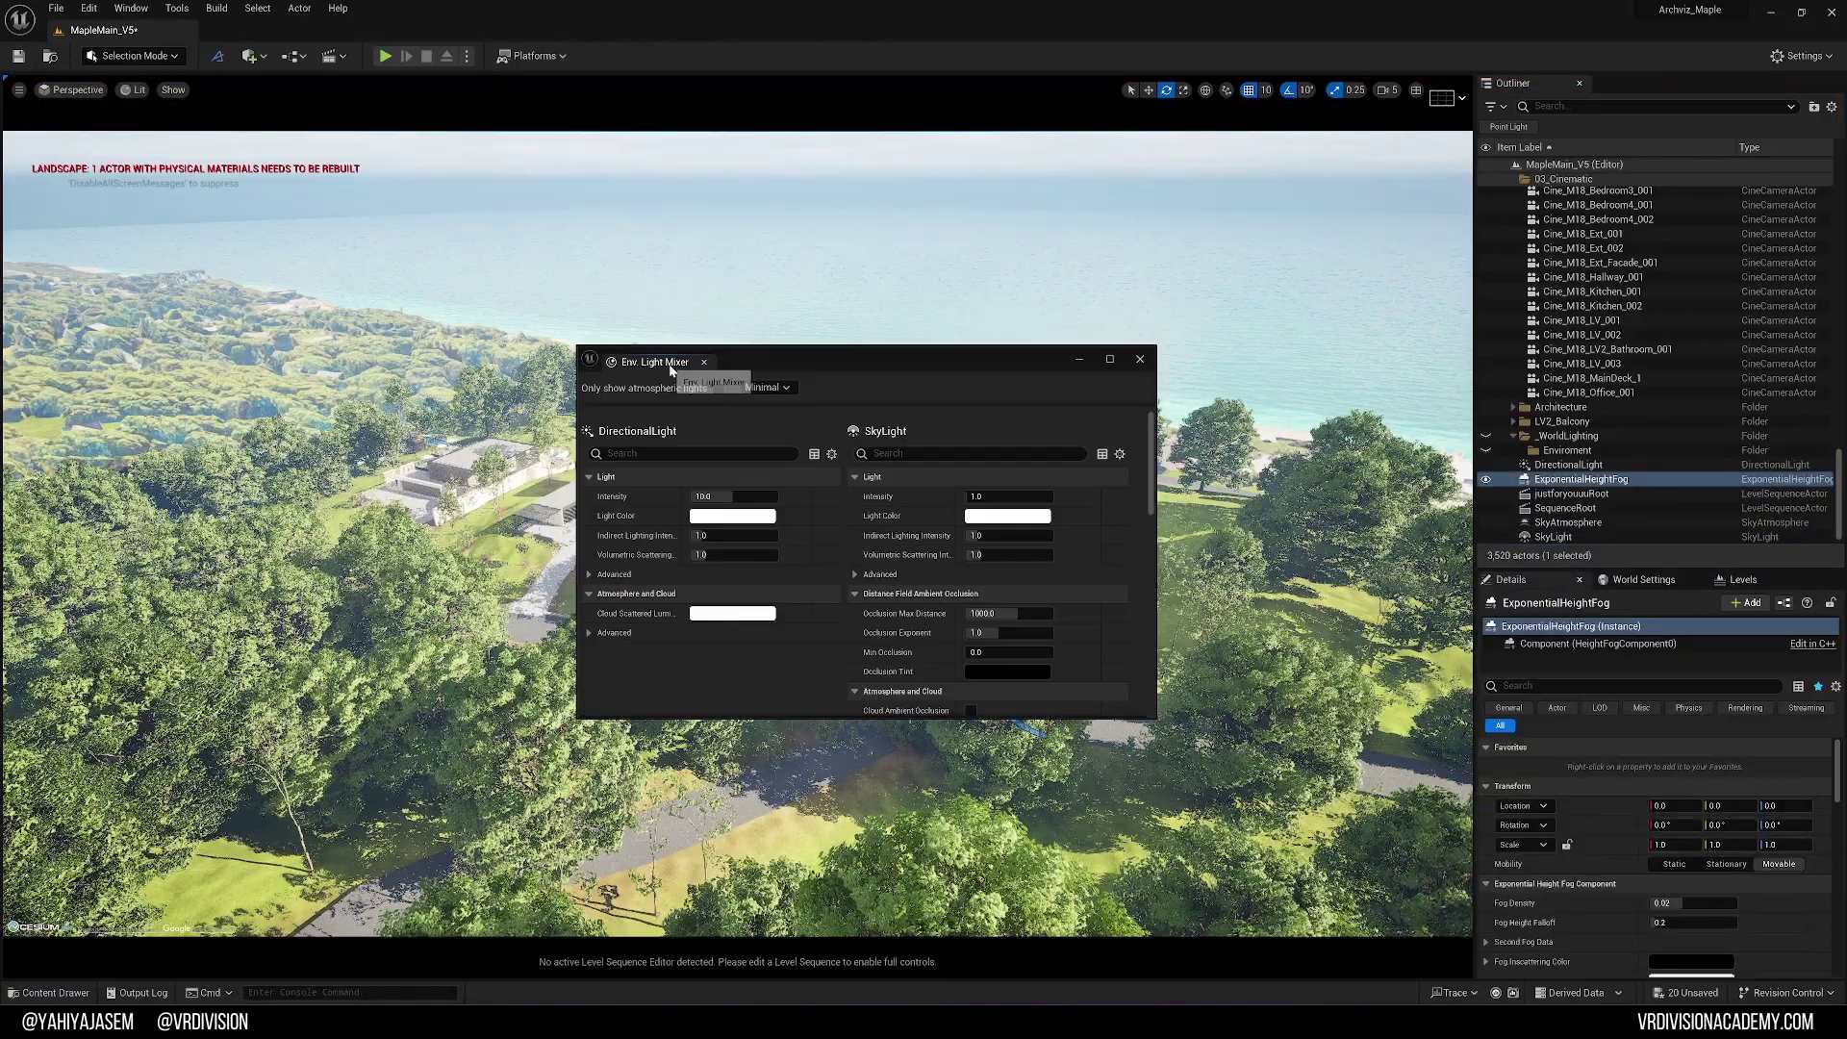
pyautogui.click(1576, 340)
pyautogui.click(1609, 166)
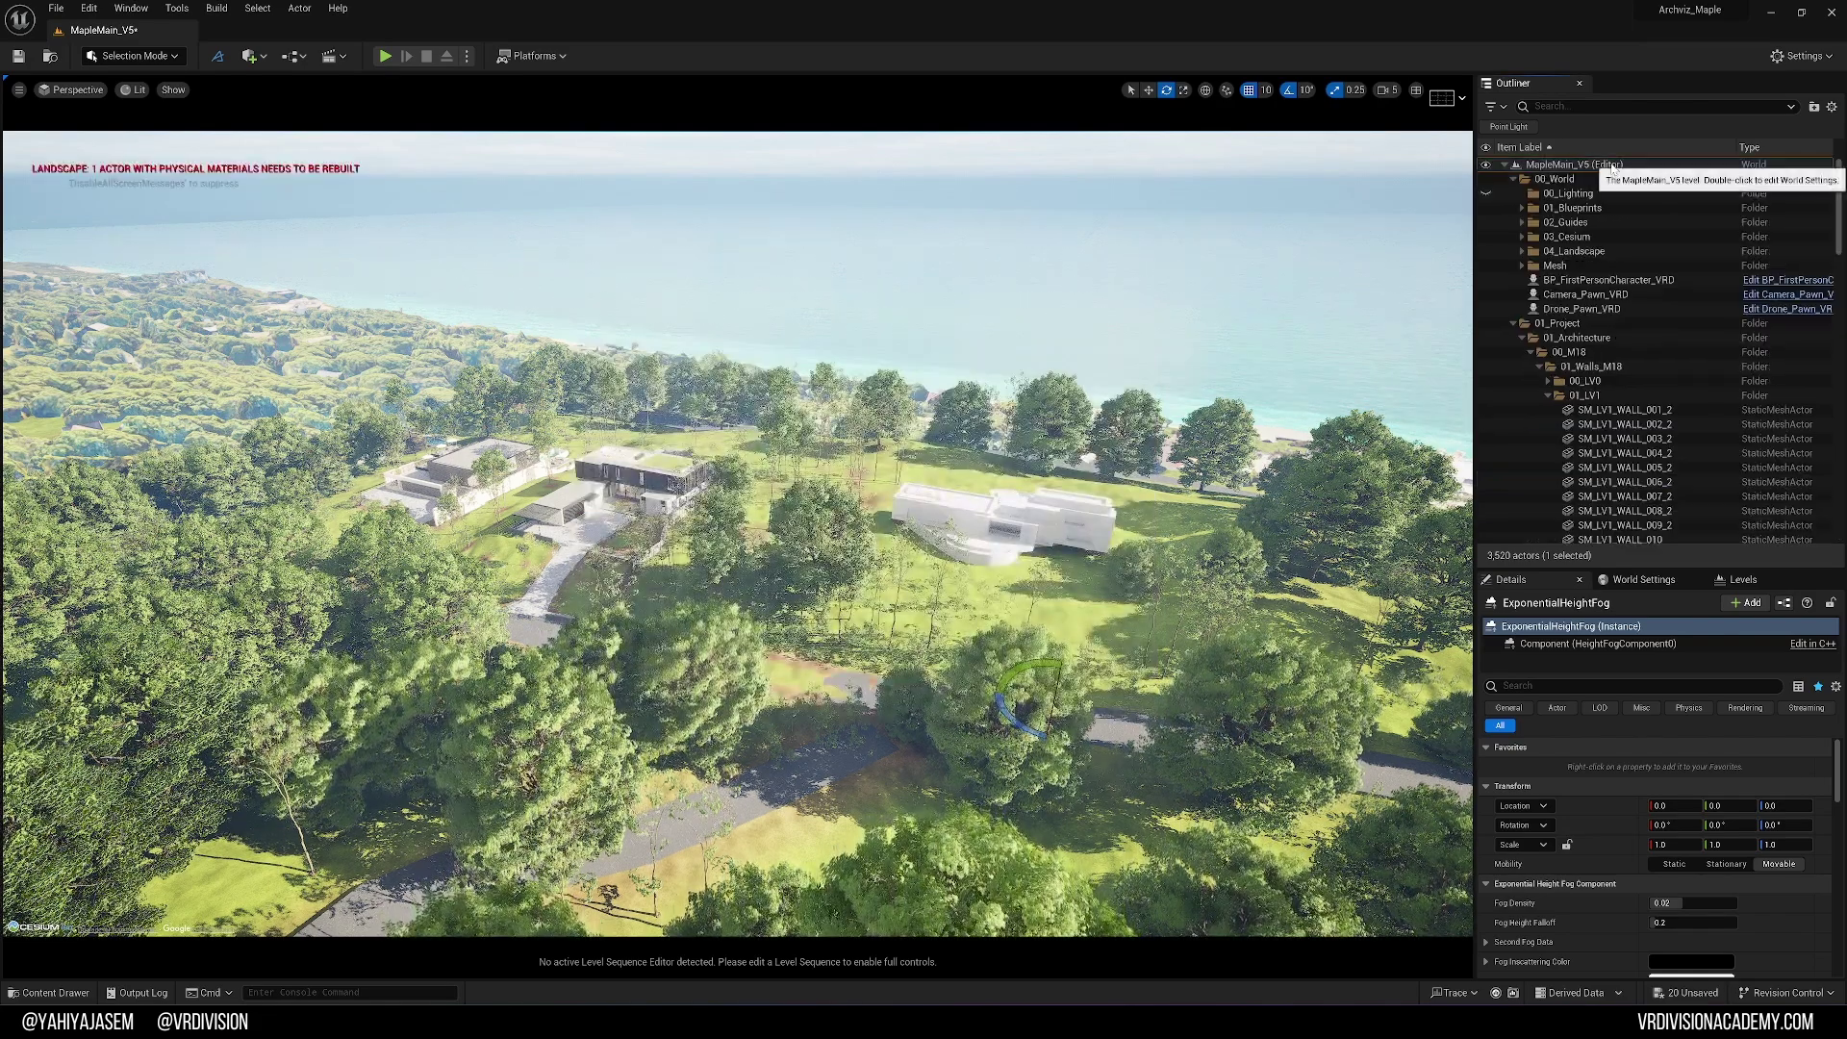
pyautogui.scroll(-15, 1557, 175)
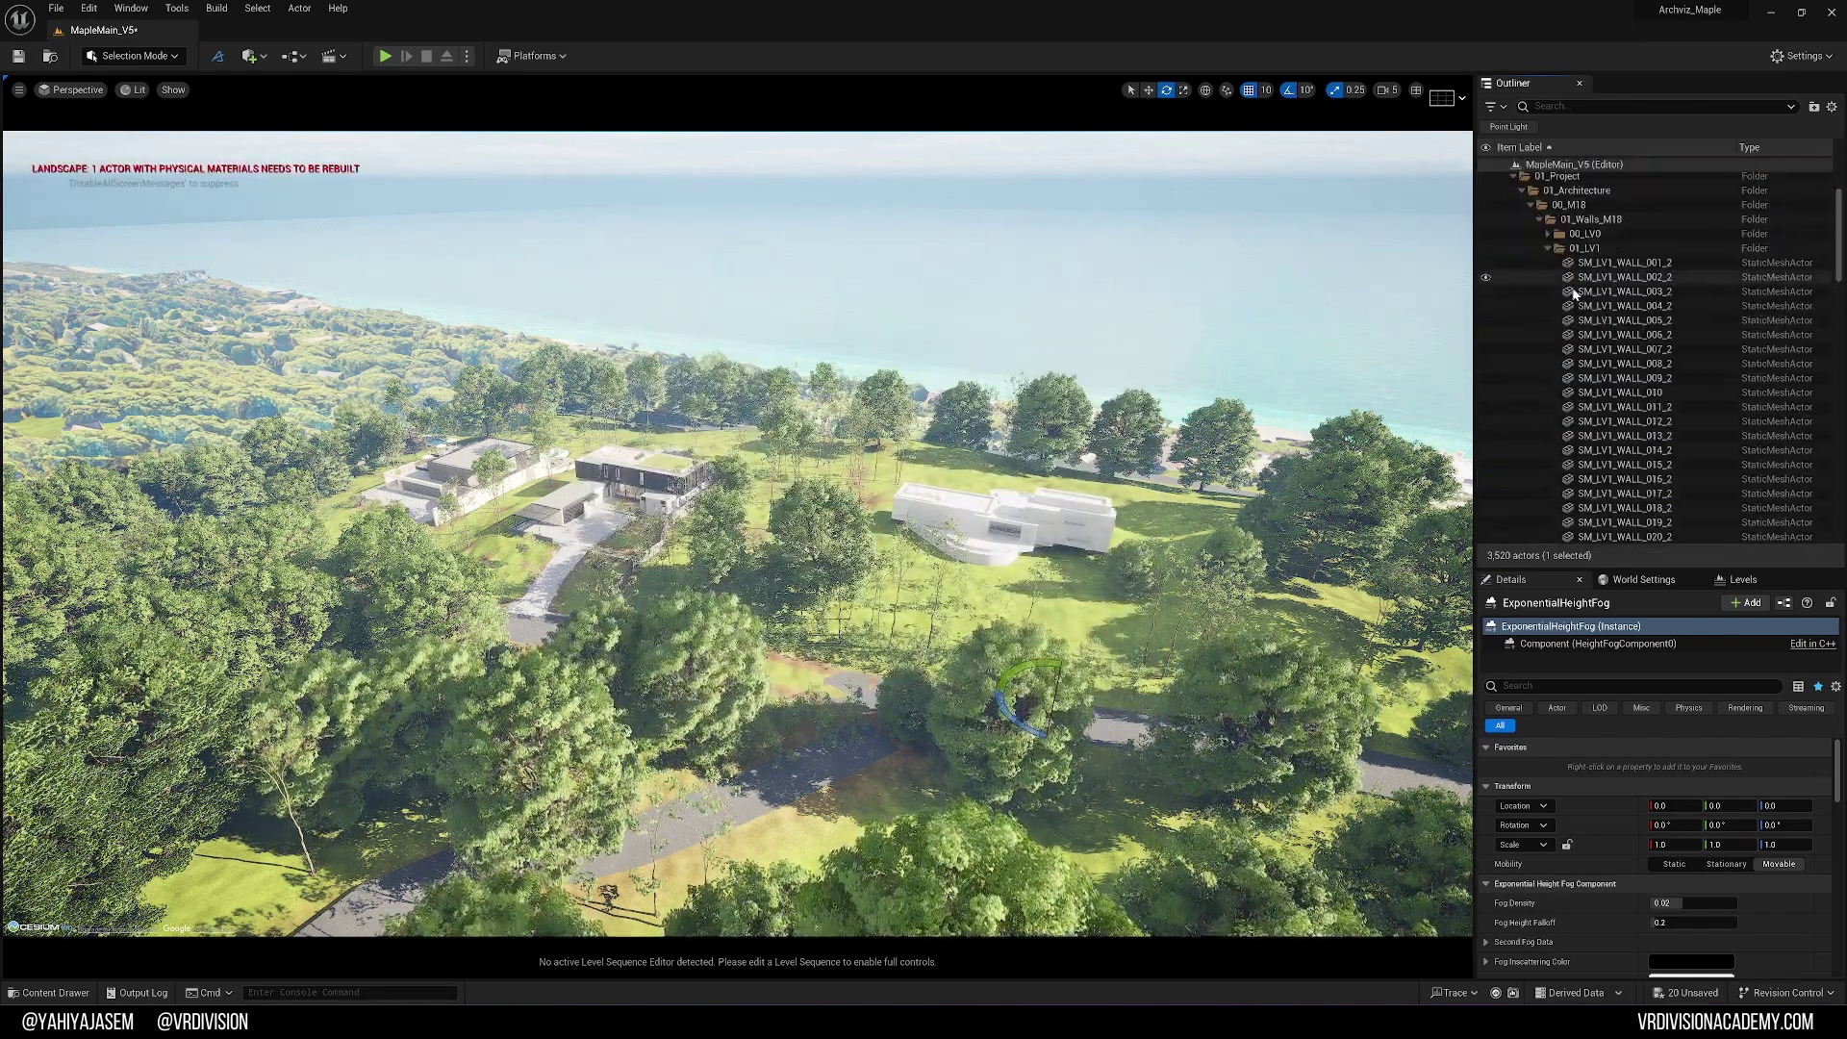
pyautogui.scroll(15, 1583, 165)
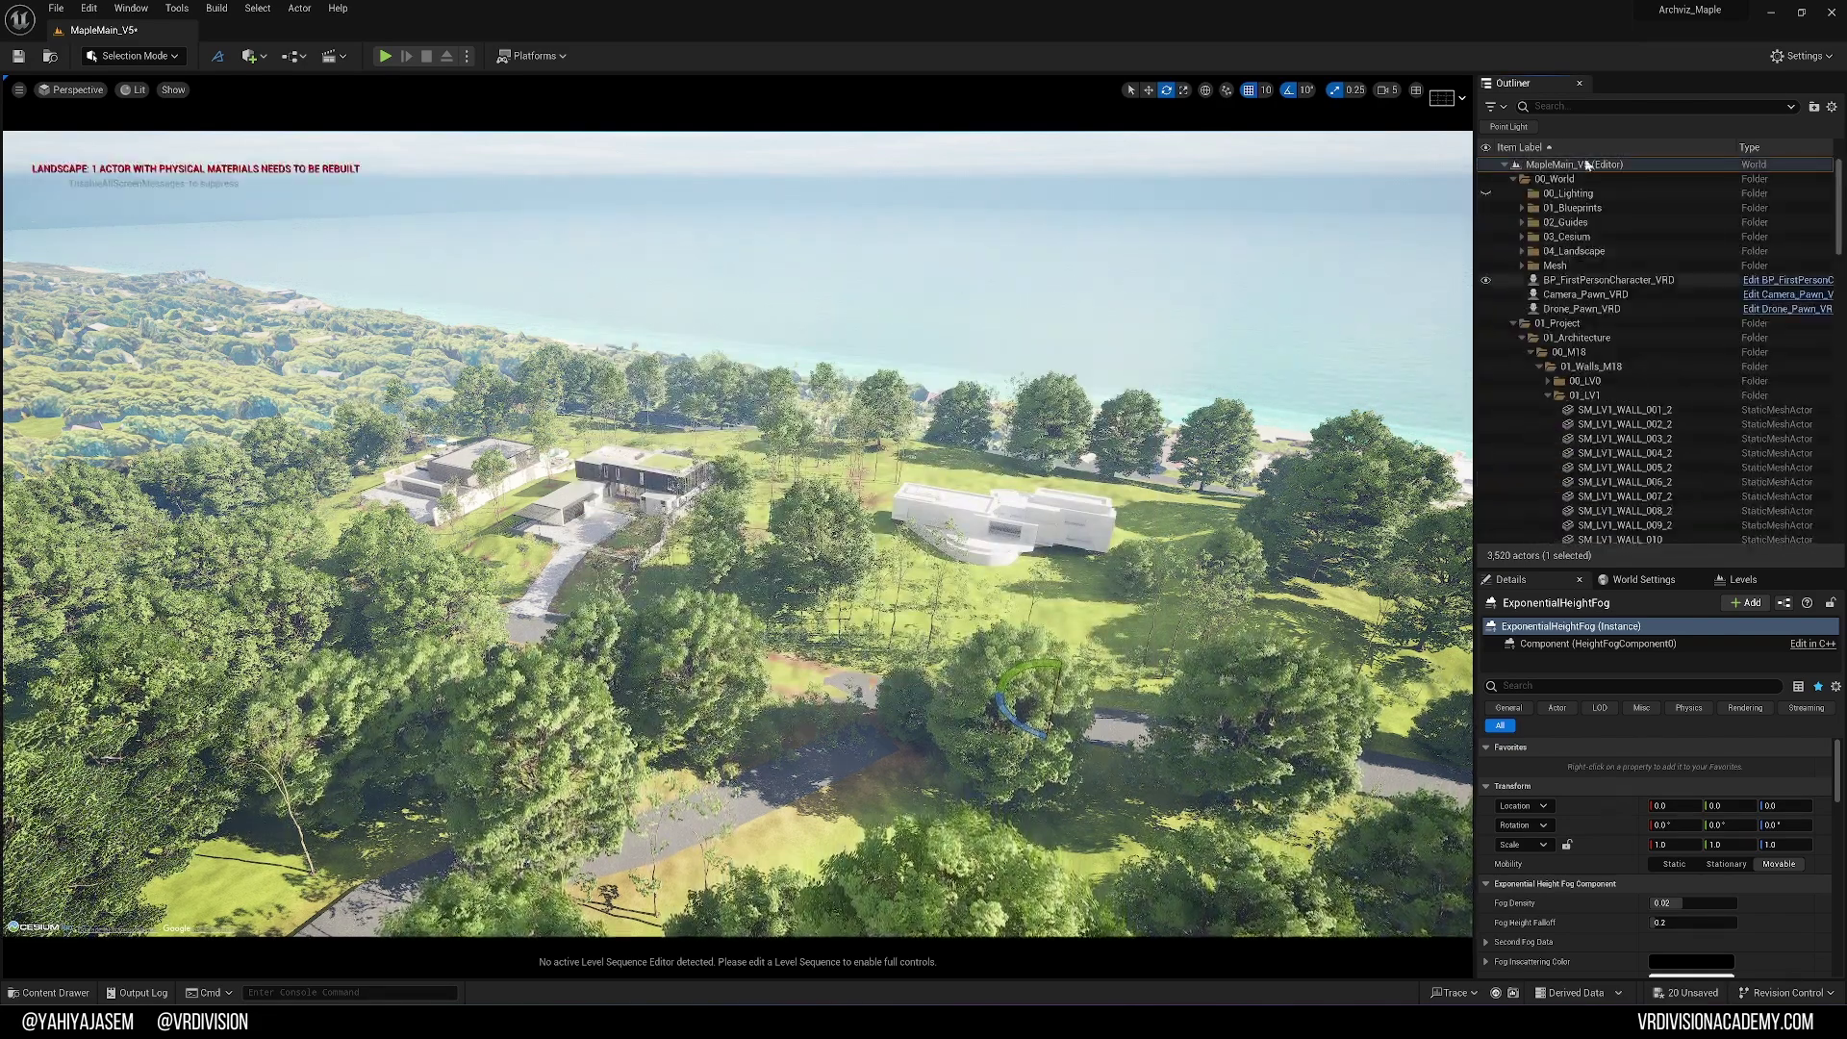
pyautogui.click(1505, 165)
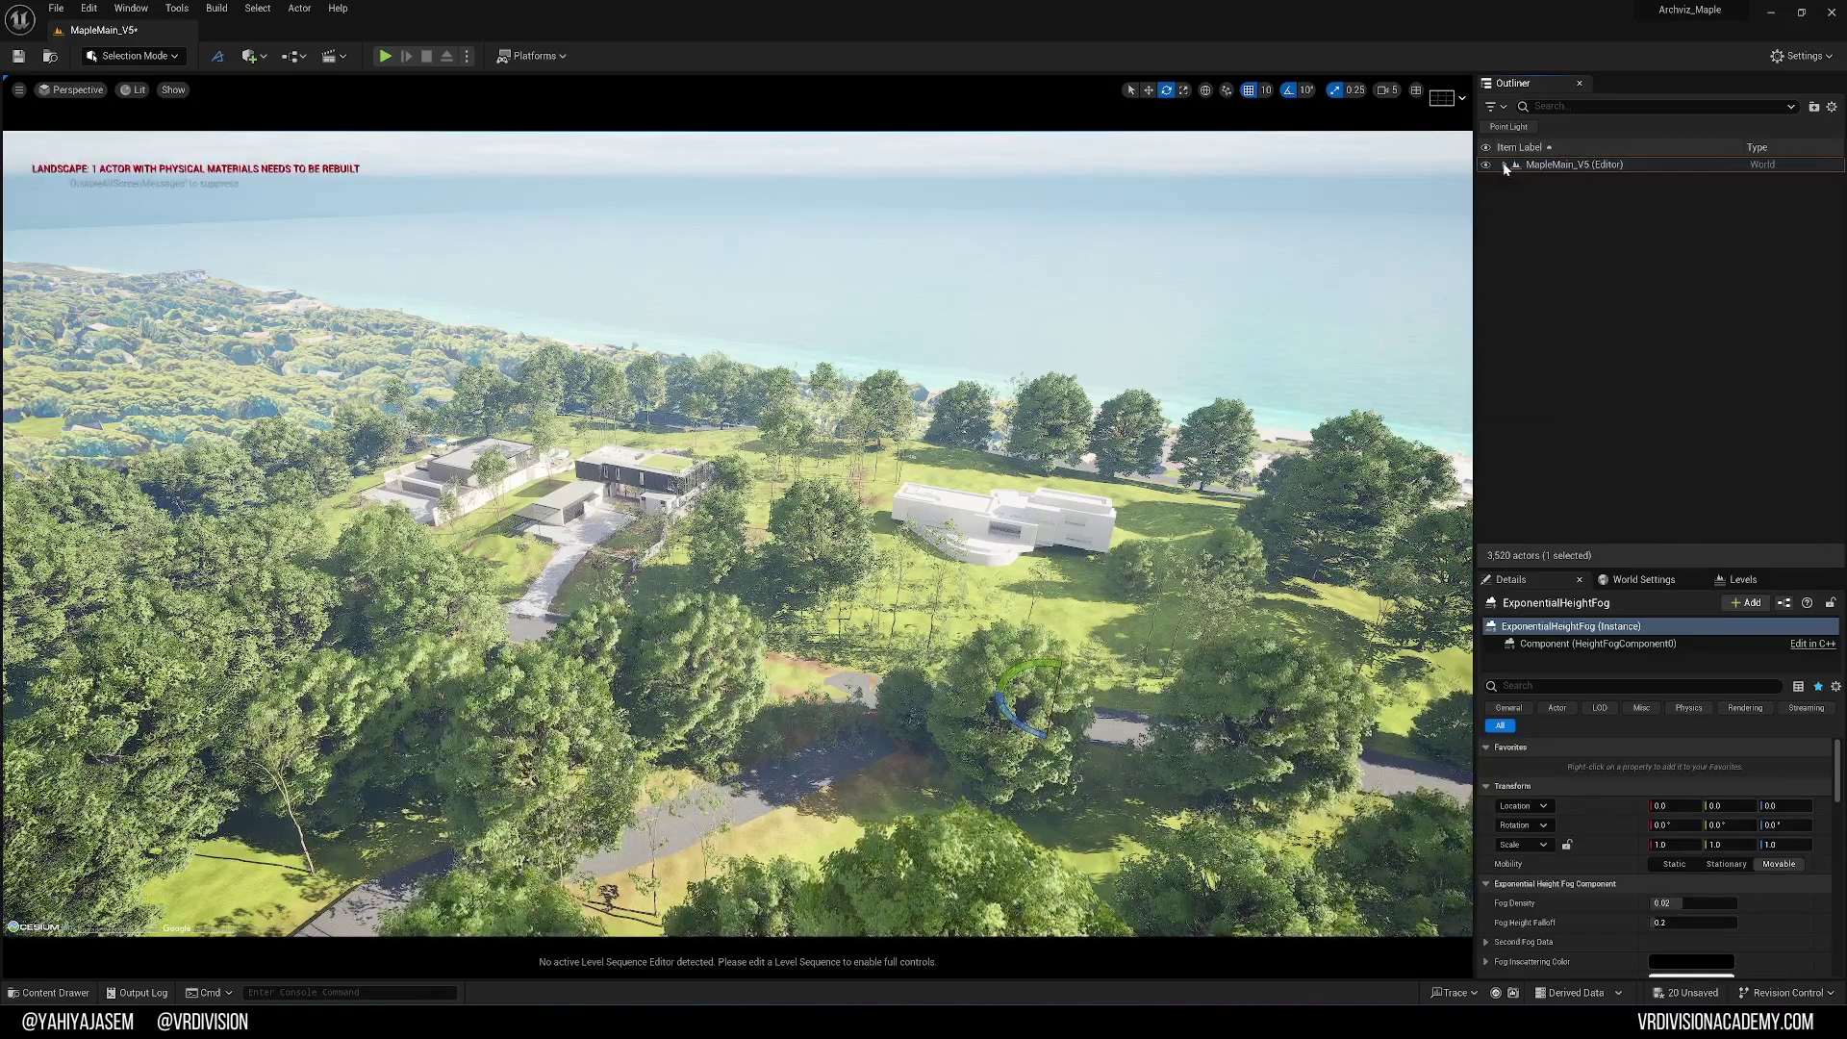
pyautogui.click(1505, 166)
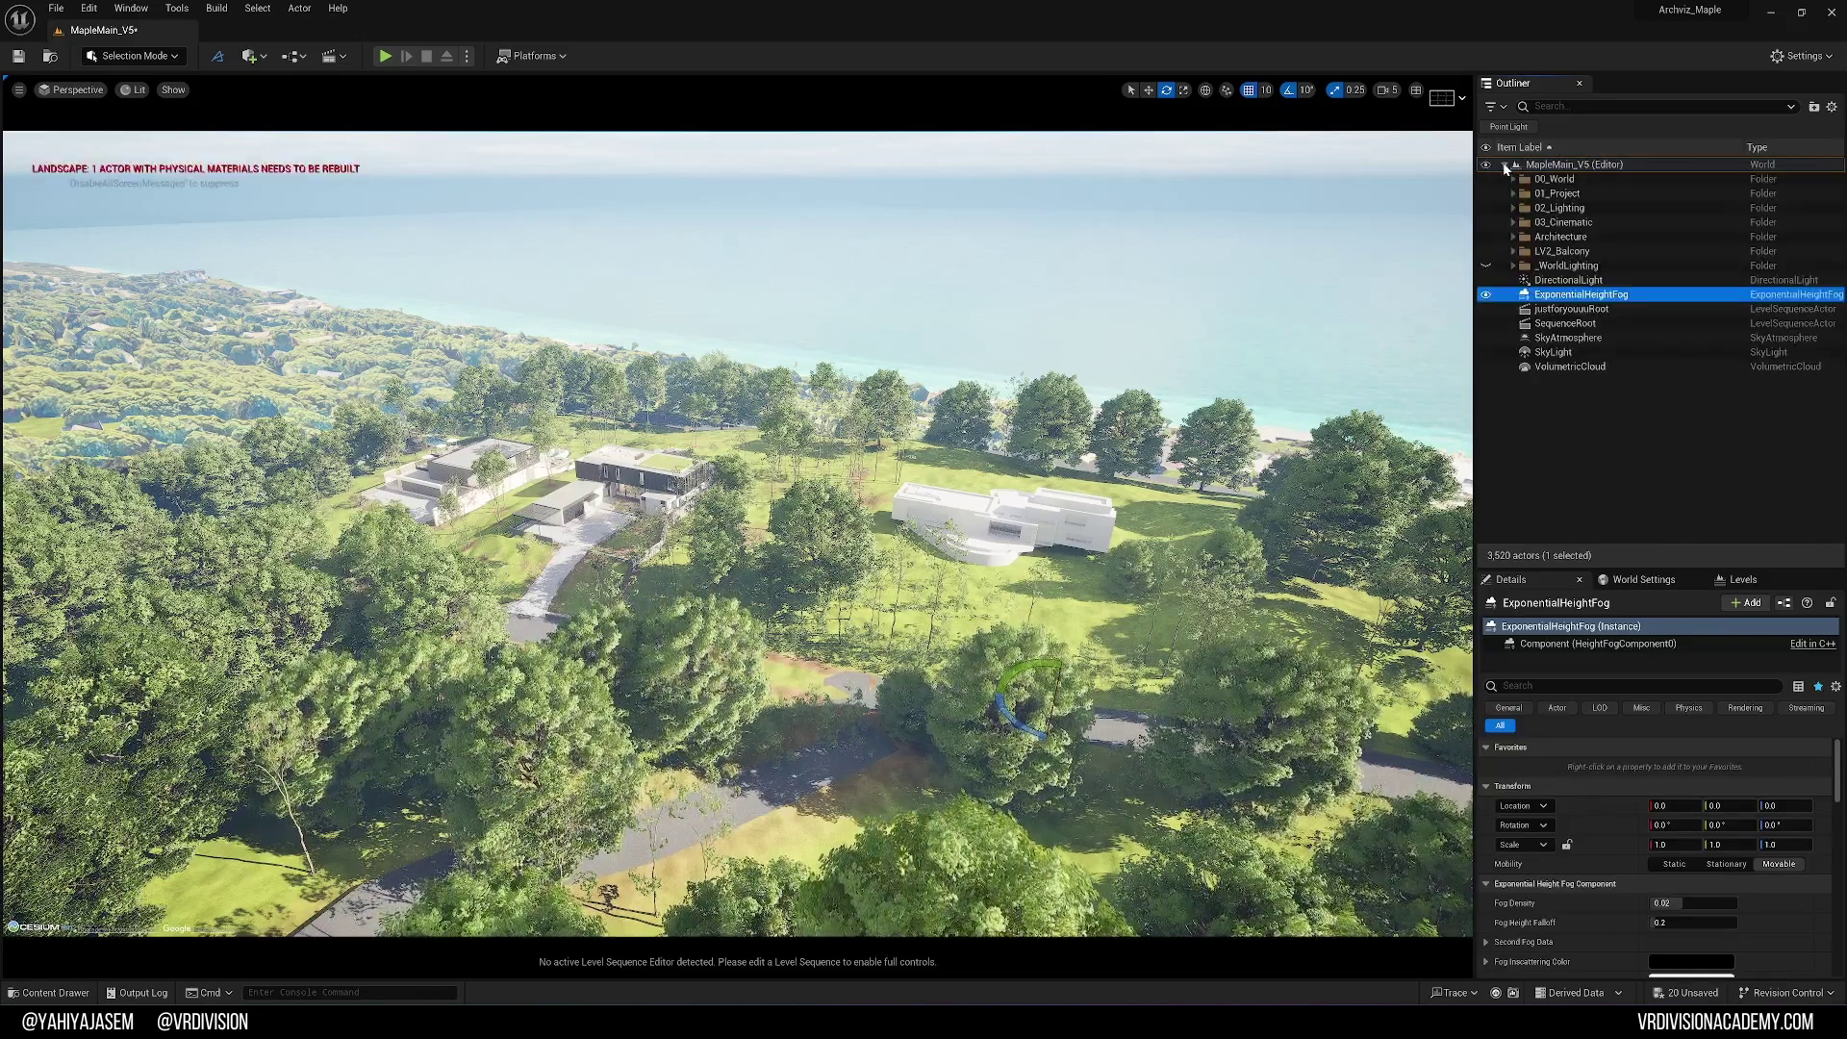
# - Create a new Outliner folder named _jfr_Lighting at the root of MapleMain_V5
pyautogui.rightClick(1556, 459)
pyautogui.click(1568, 309)
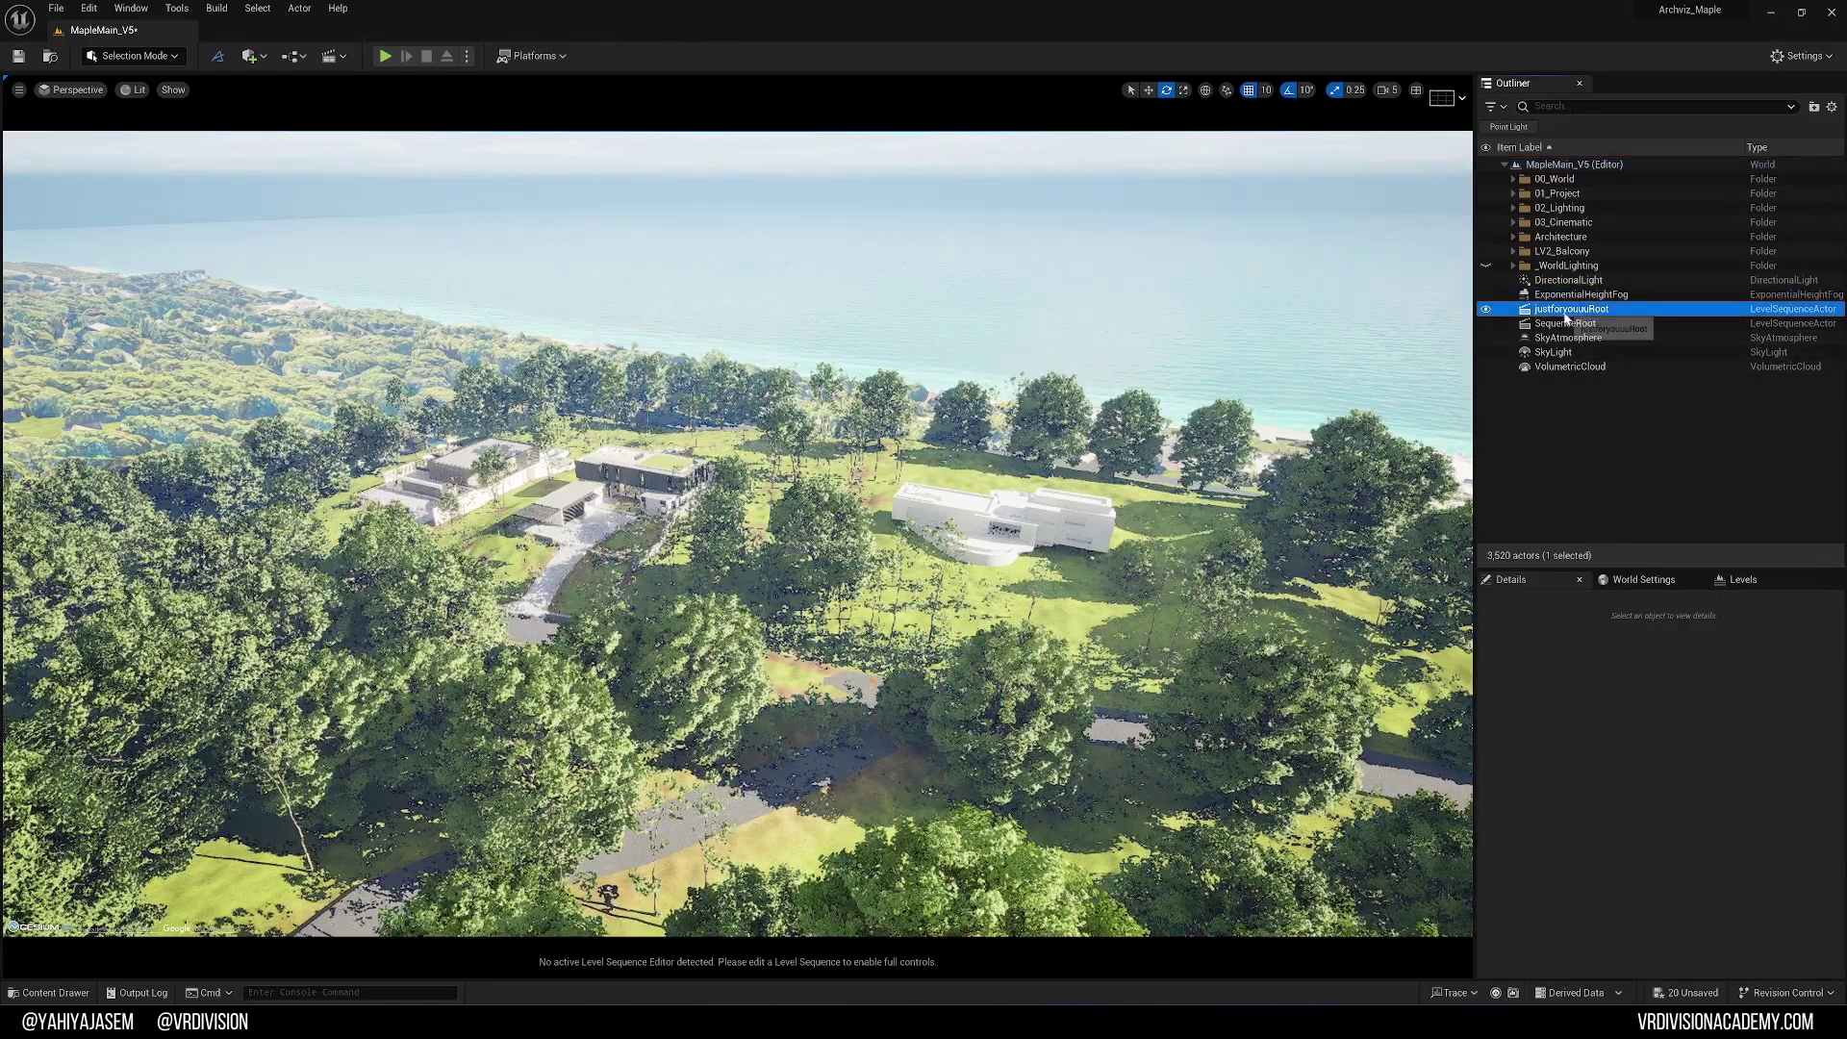
pyautogui.rightClick(1571, 442)
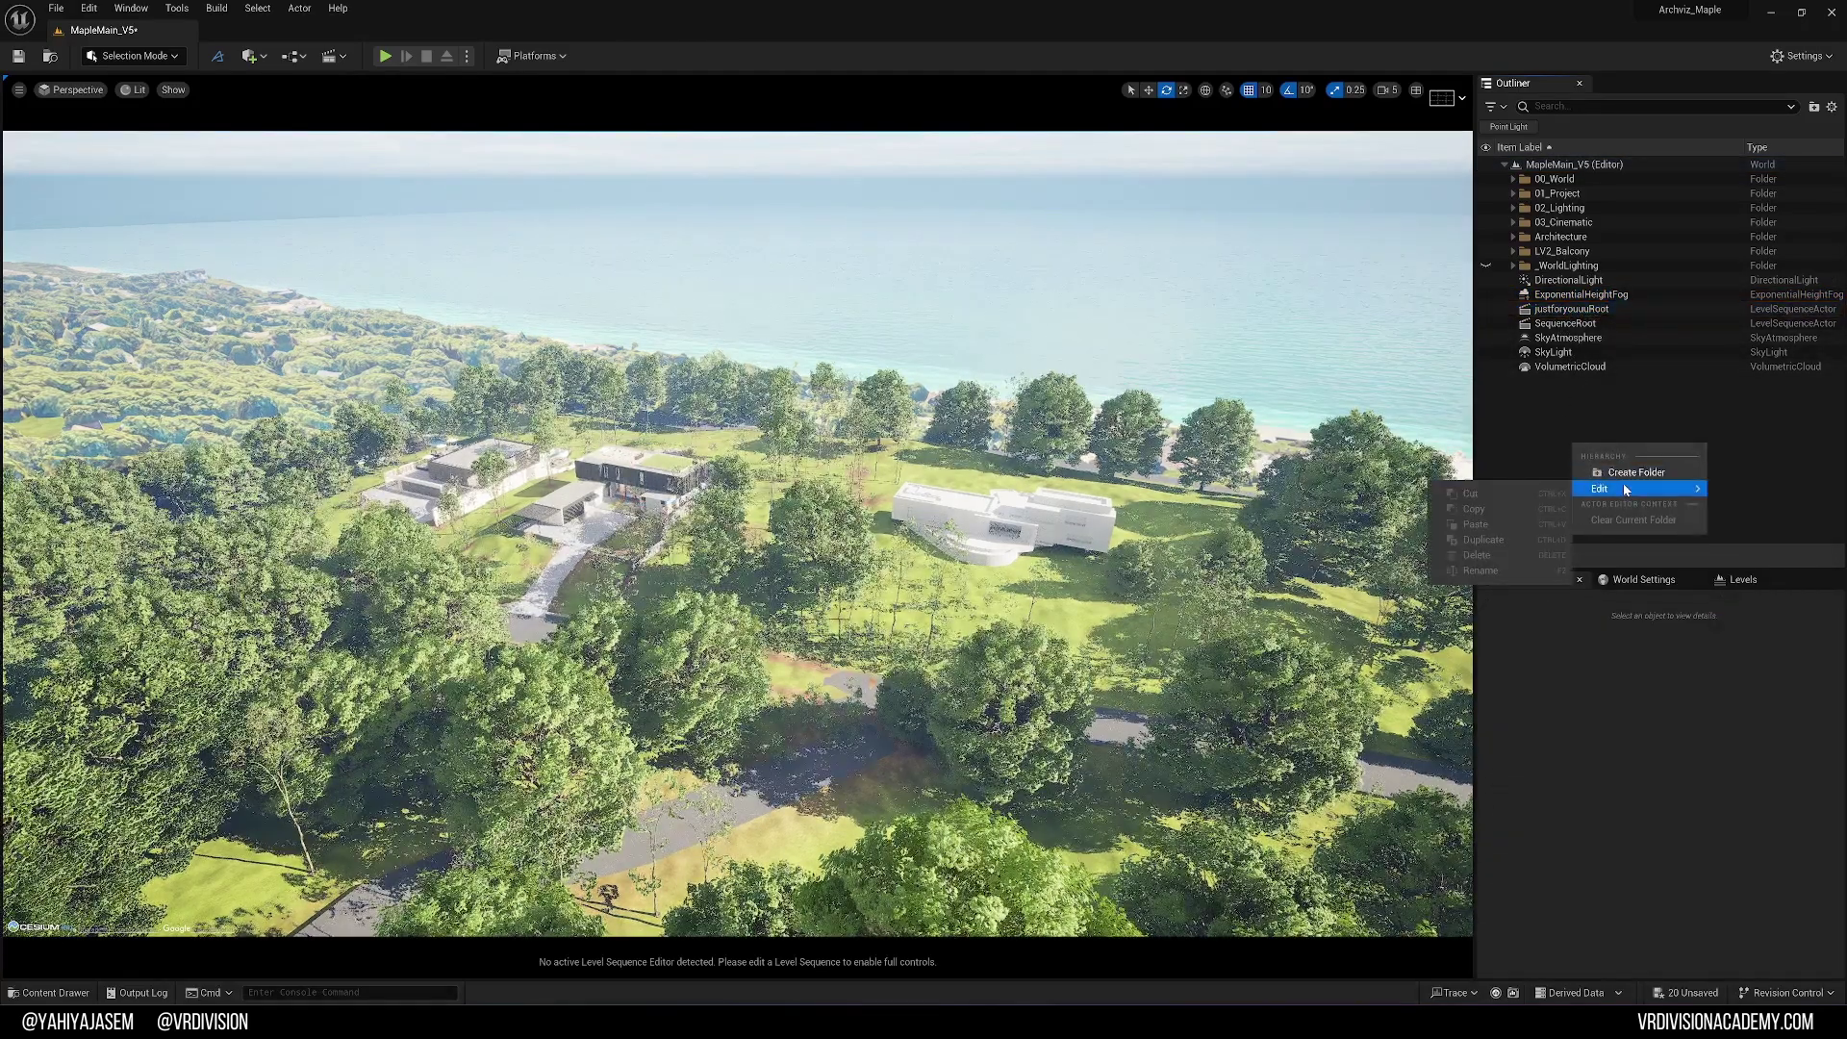
pyautogui.click(1625, 473)
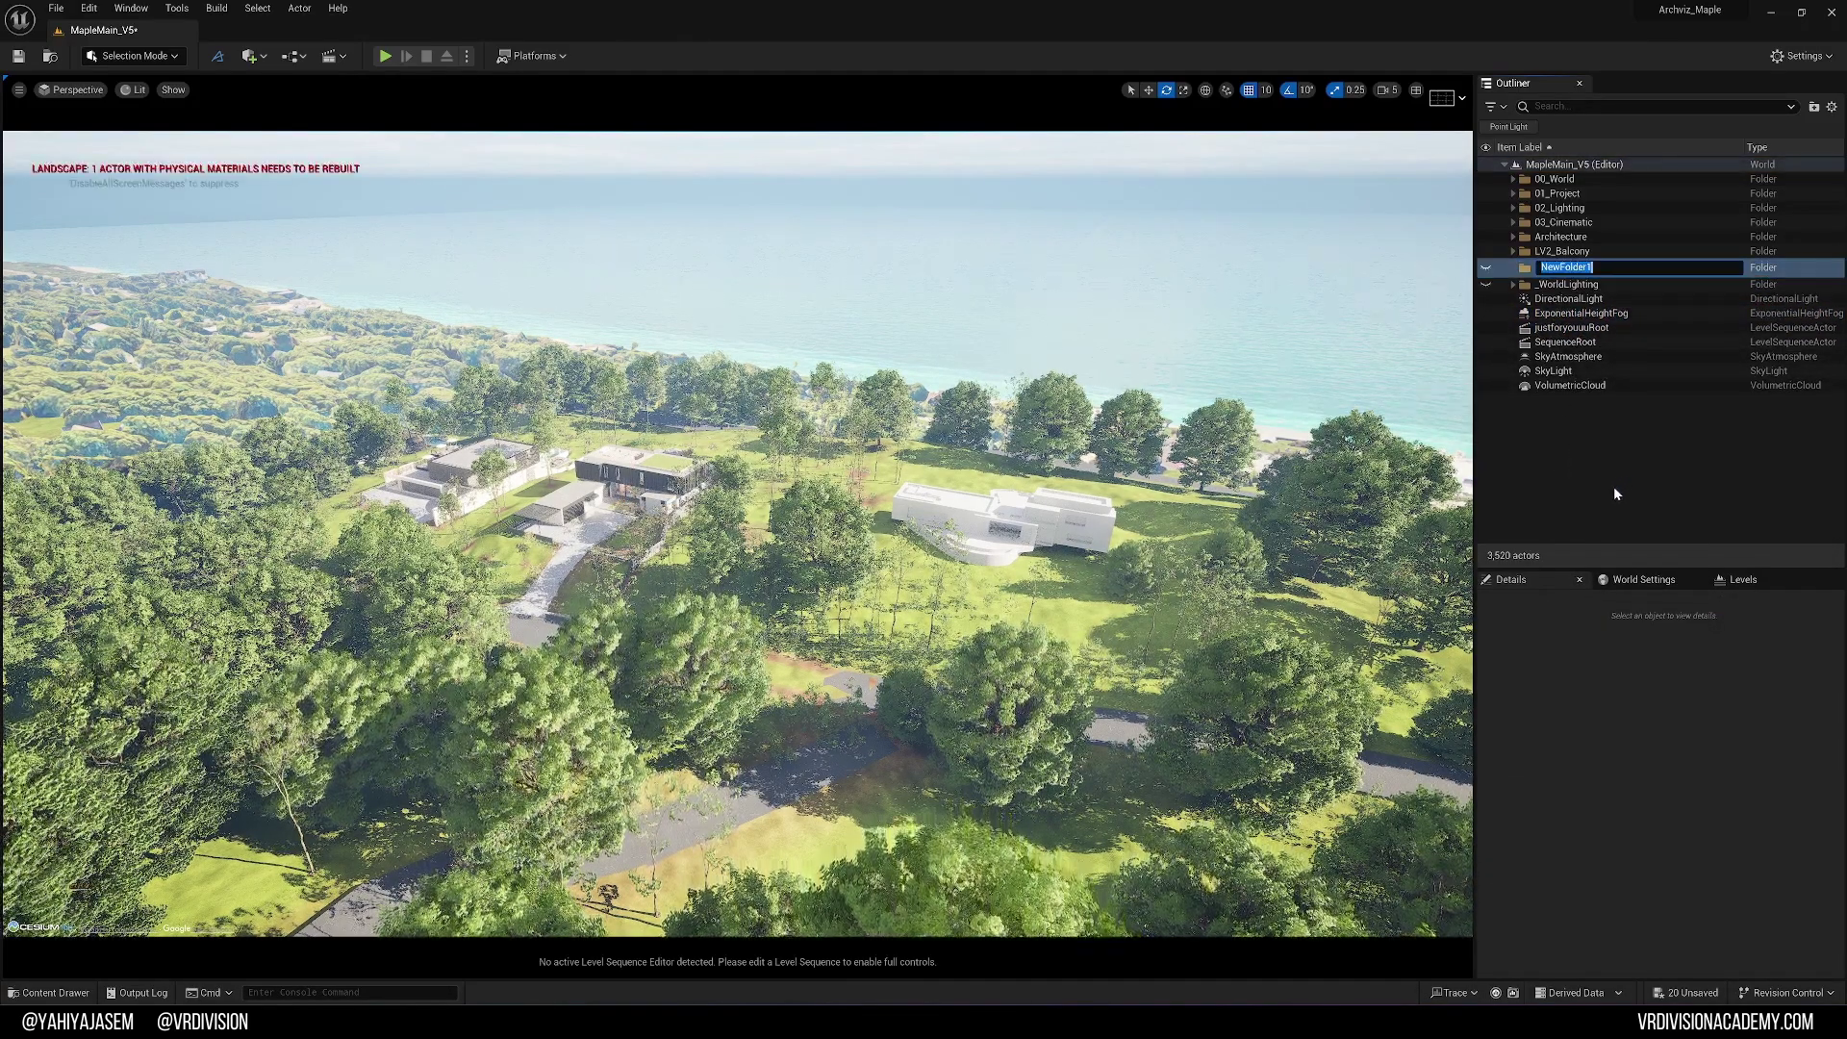
pyautogui.write('_jfr')
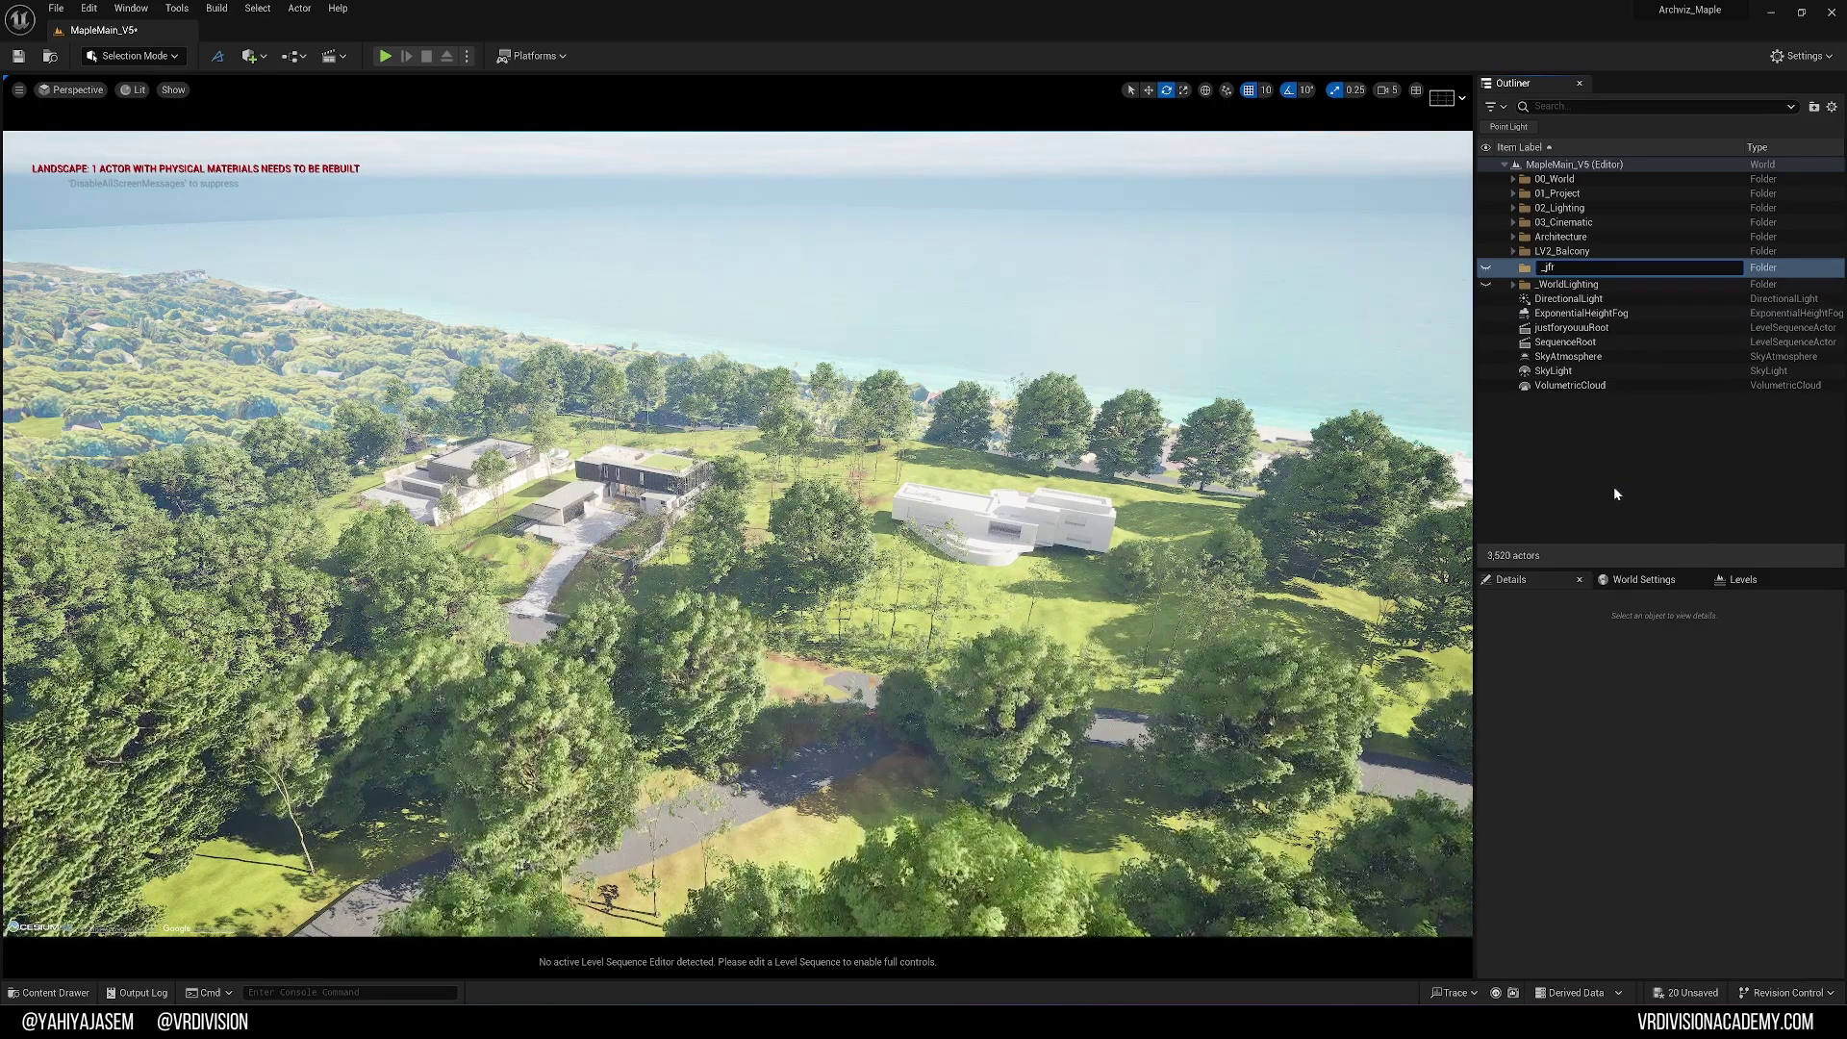
pyautogui.write('_Lighting')
pyautogui.press('Return')
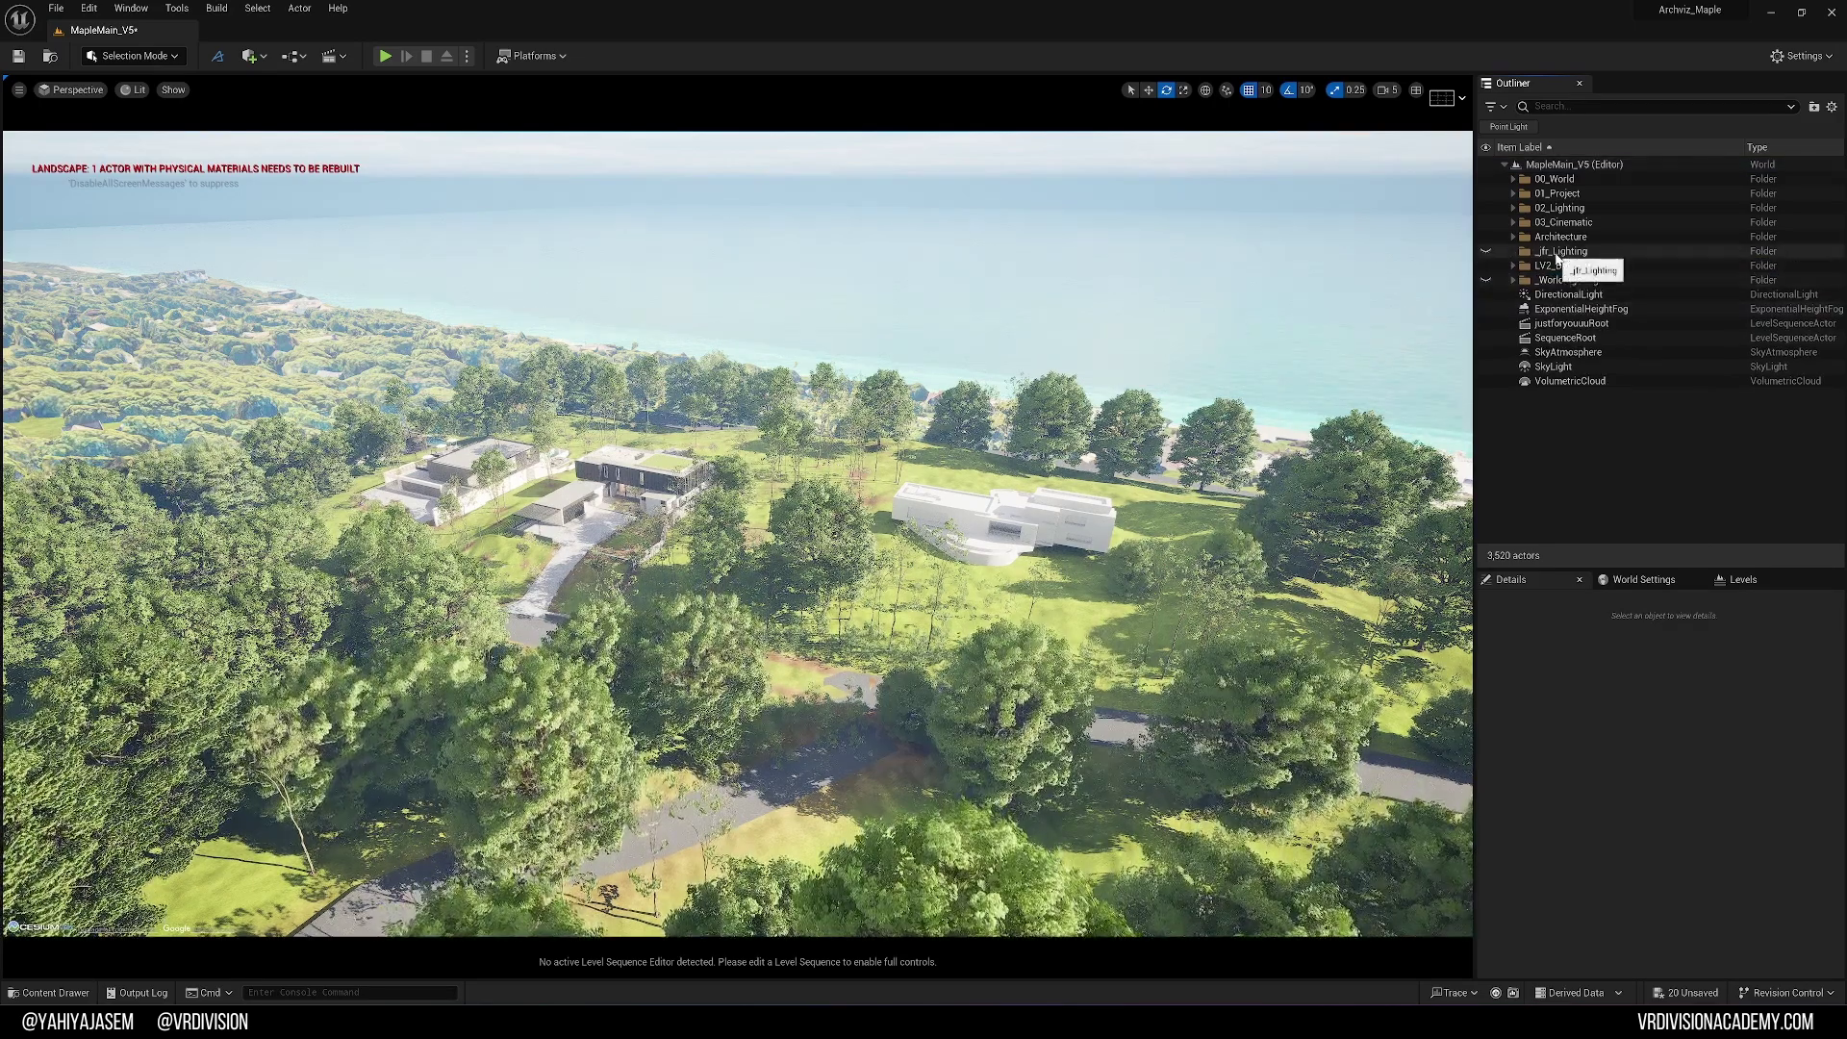
# - Delete the DirectionalLight, ExponentialHeightFog, SkyAtmosphere, SkyLight and VolumetricCloud actors from the scene root
pyautogui.click(1568, 294)
pyautogui.keyDown('ctrl'); pyautogui.click(1580, 309); pyautogui.keyUp('ctrl')
pyautogui.keyDown('ctrl'); pyautogui.click(1568, 352); pyautogui.keyUp('ctrl')
pyautogui.keyDown('ctrl'); pyautogui.click(1552, 366); pyautogui.keyUp('ctrl')
pyautogui.keyDown('ctrl'); pyautogui.click(1569, 381); pyautogui.keyUp('ctrl')
pyautogui.press('Delete')
# - Make the _jfr_Lighting folder the current folder for new actors
pyautogui.click(1558, 252)
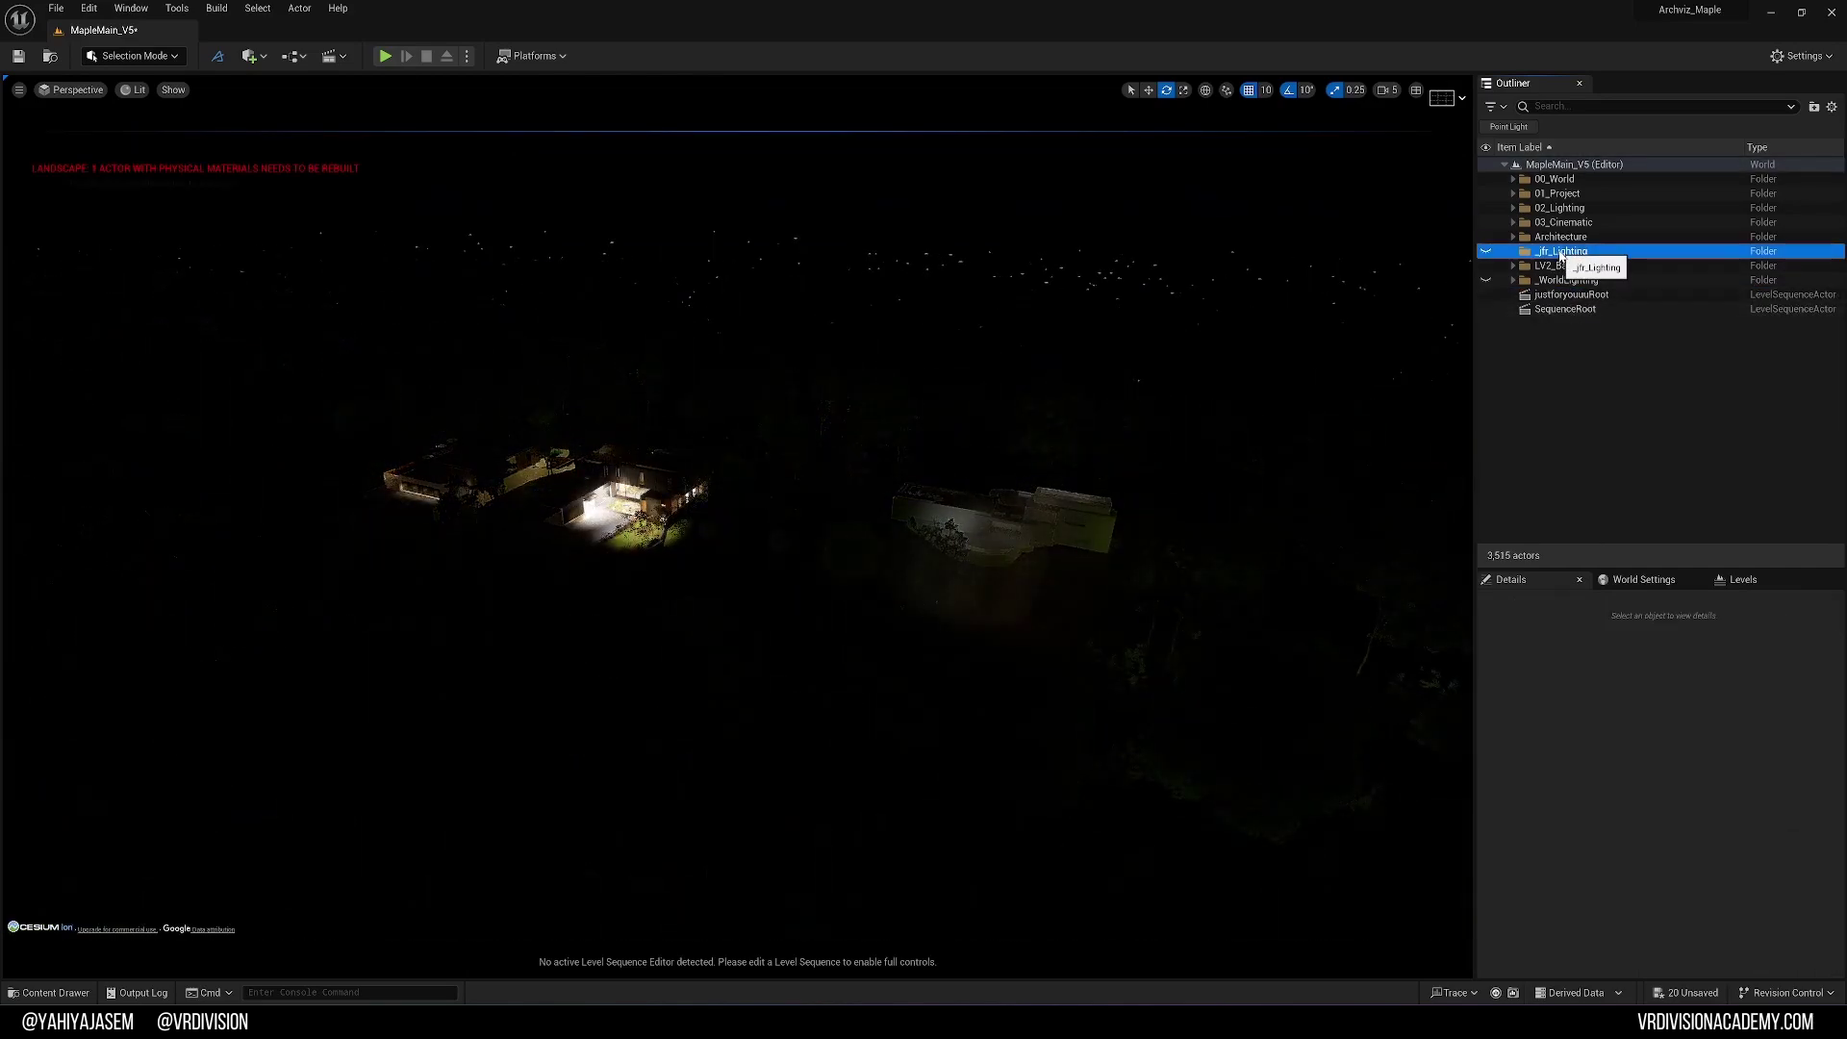
pyautogui.rightClick(1560, 255)
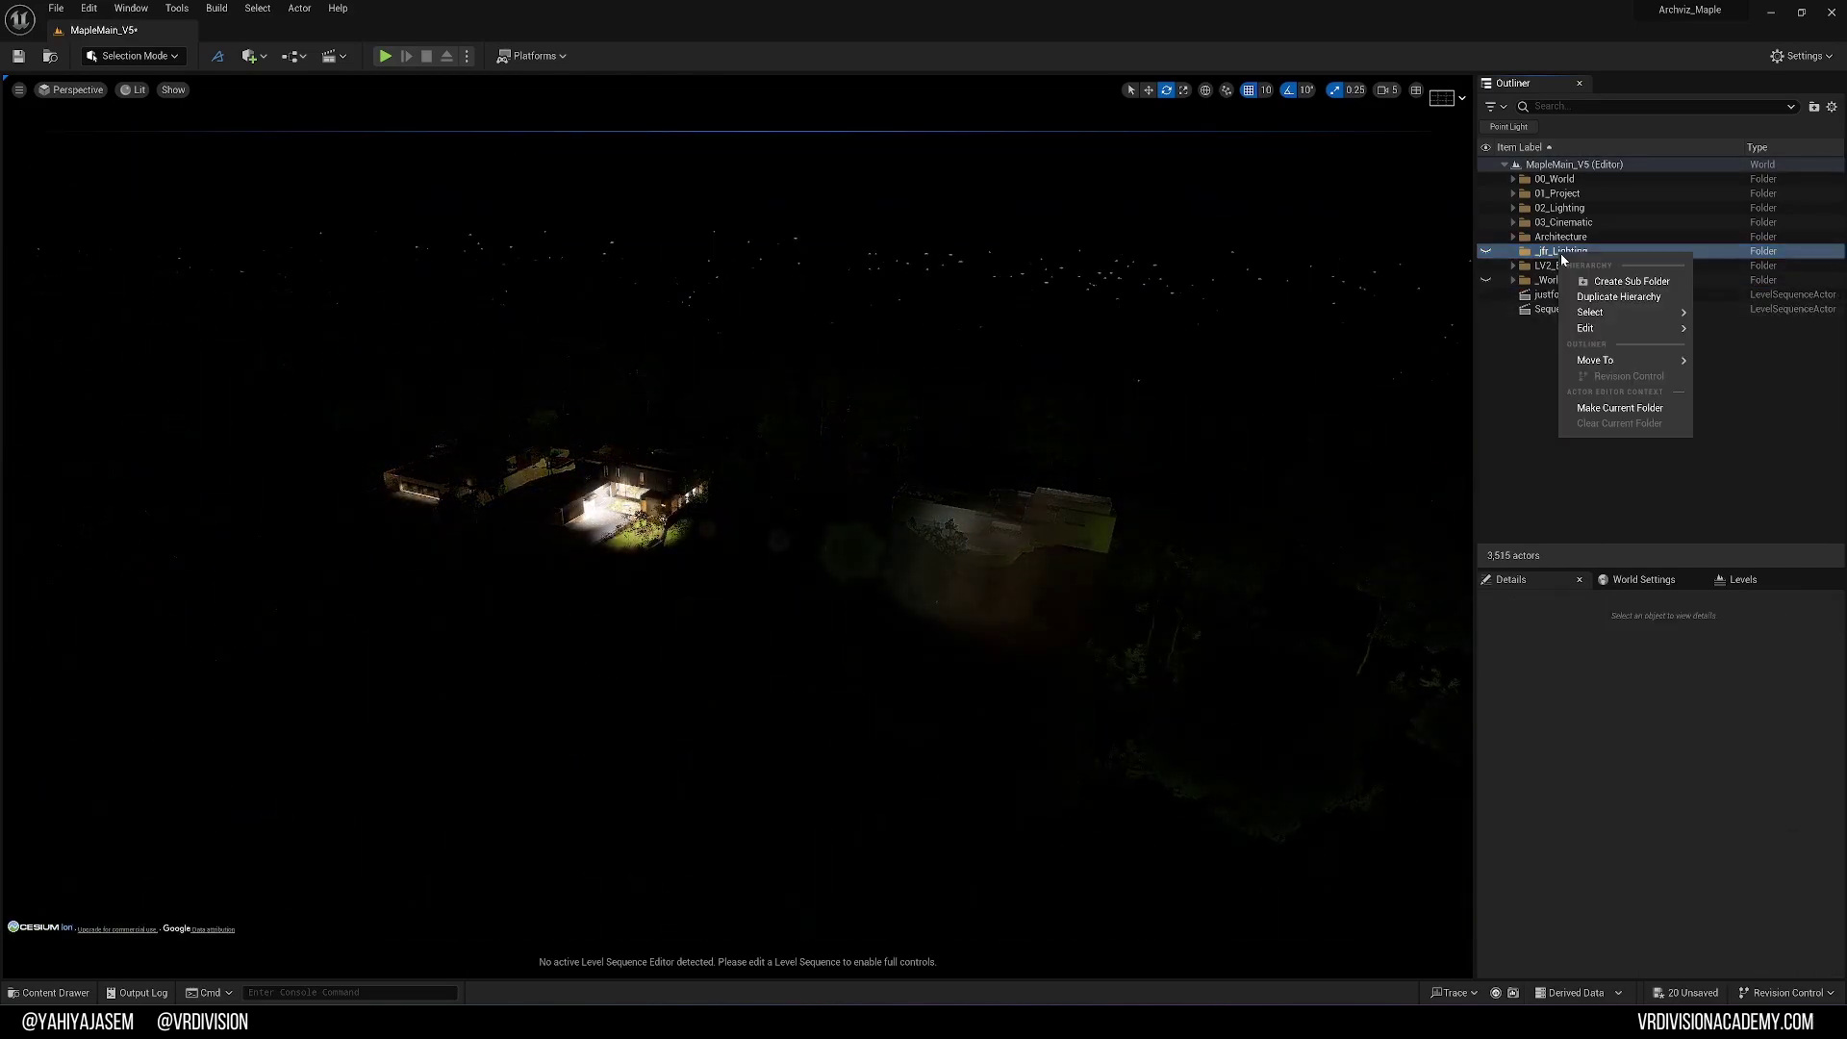
pyautogui.click(1613, 409)
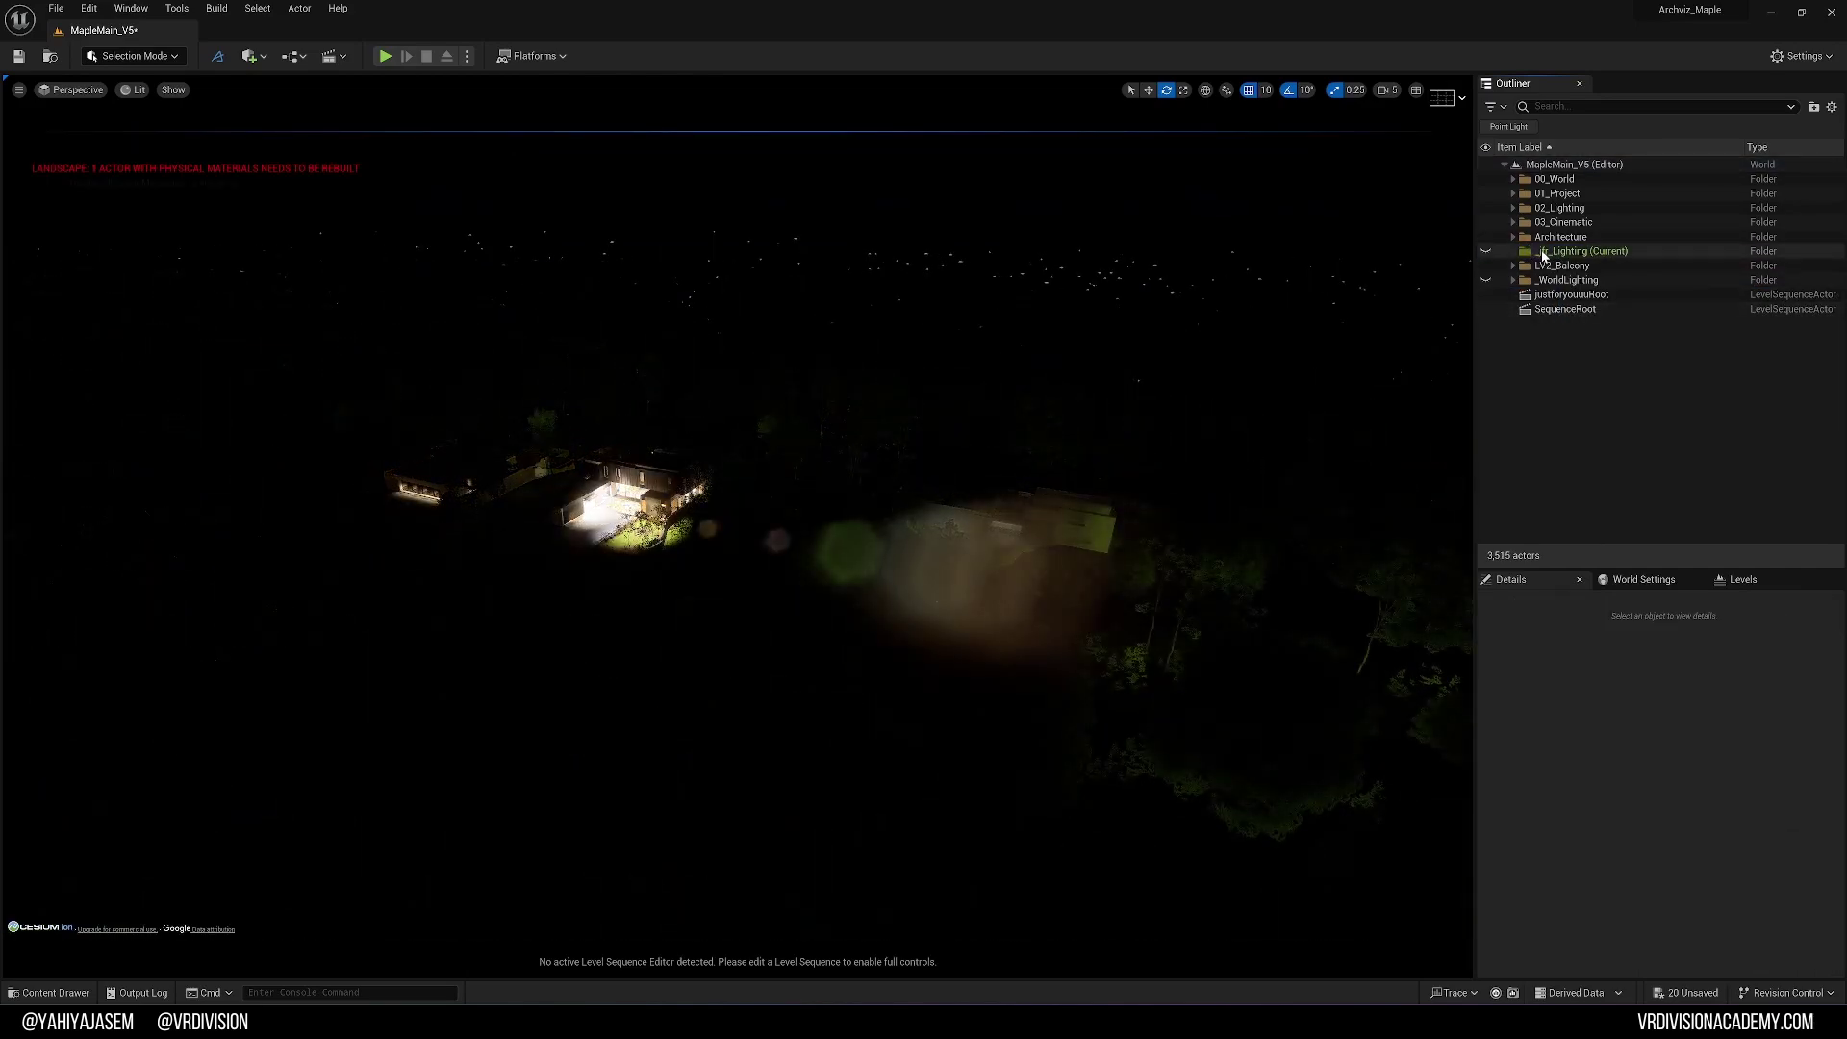
# - Recreate the sky light, directional light, sky atmosphere, volumetric cloud and height fog inside _jfr_Lighting with the Env. Light Mixer, and close the mixer
pyautogui.click(130, 7)
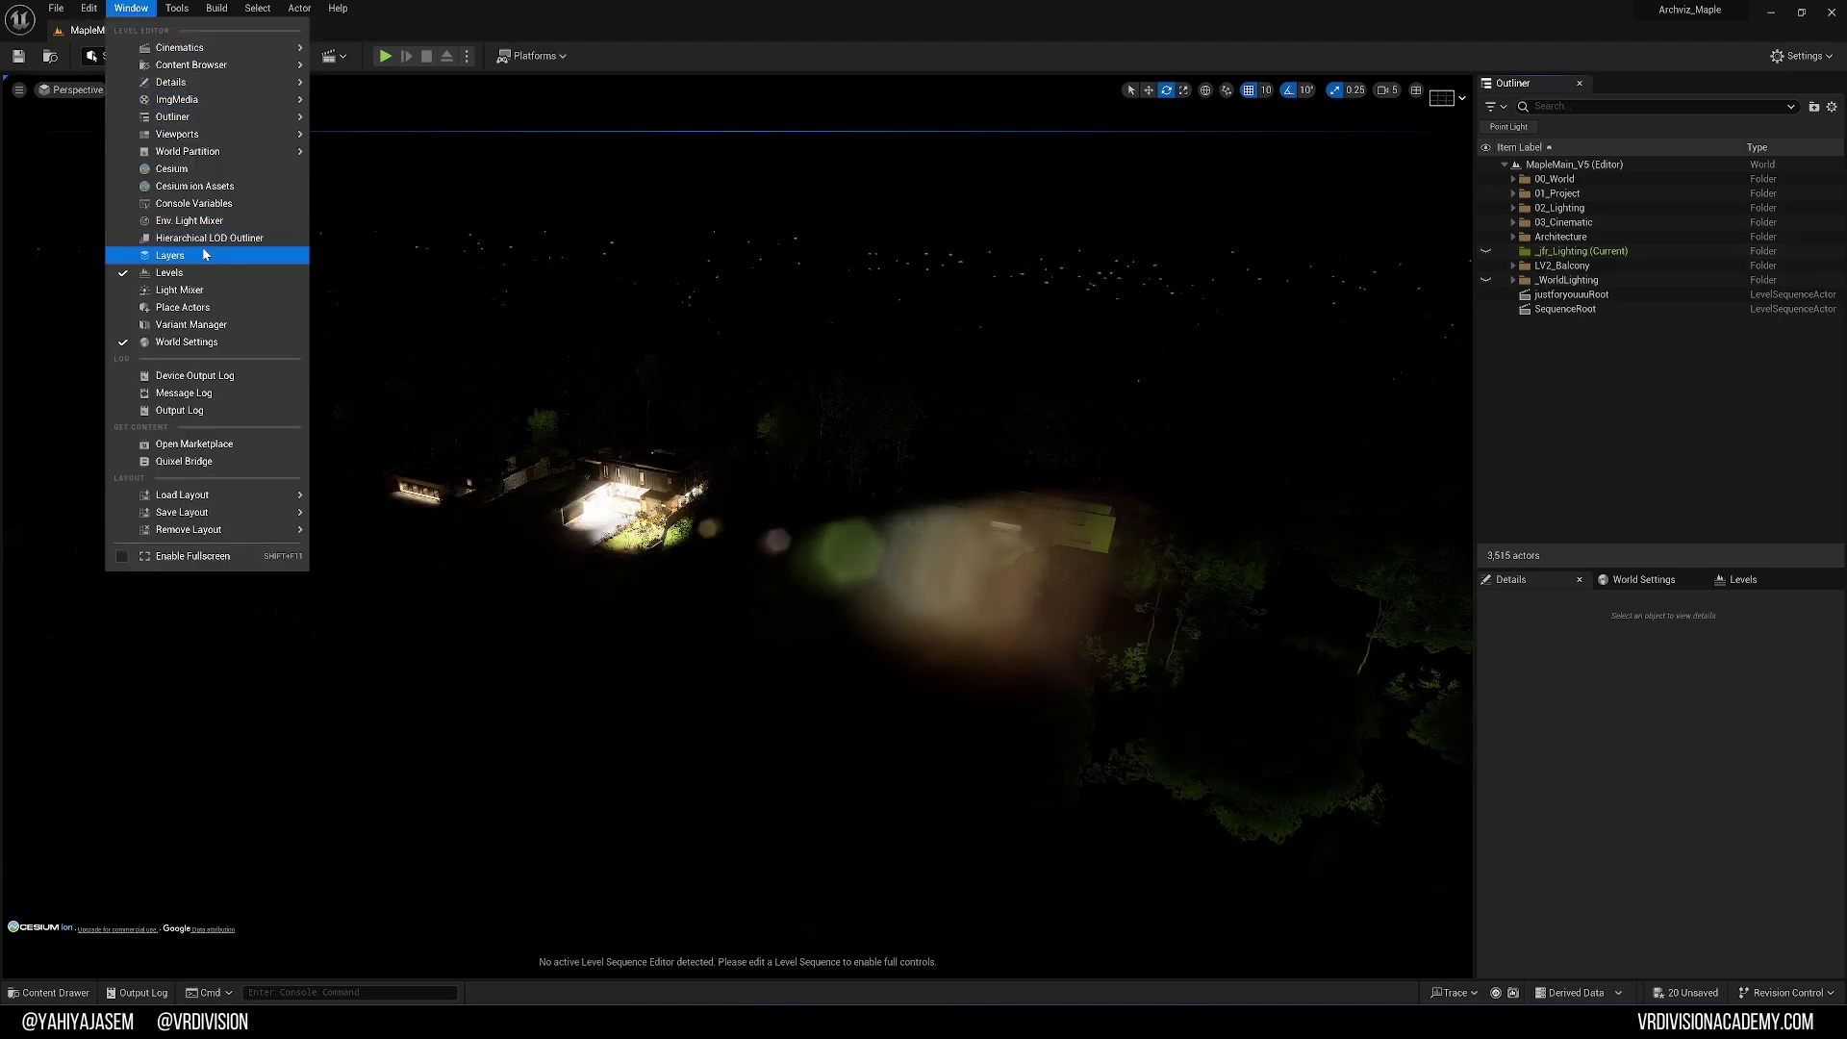
pyautogui.click(312, 223)
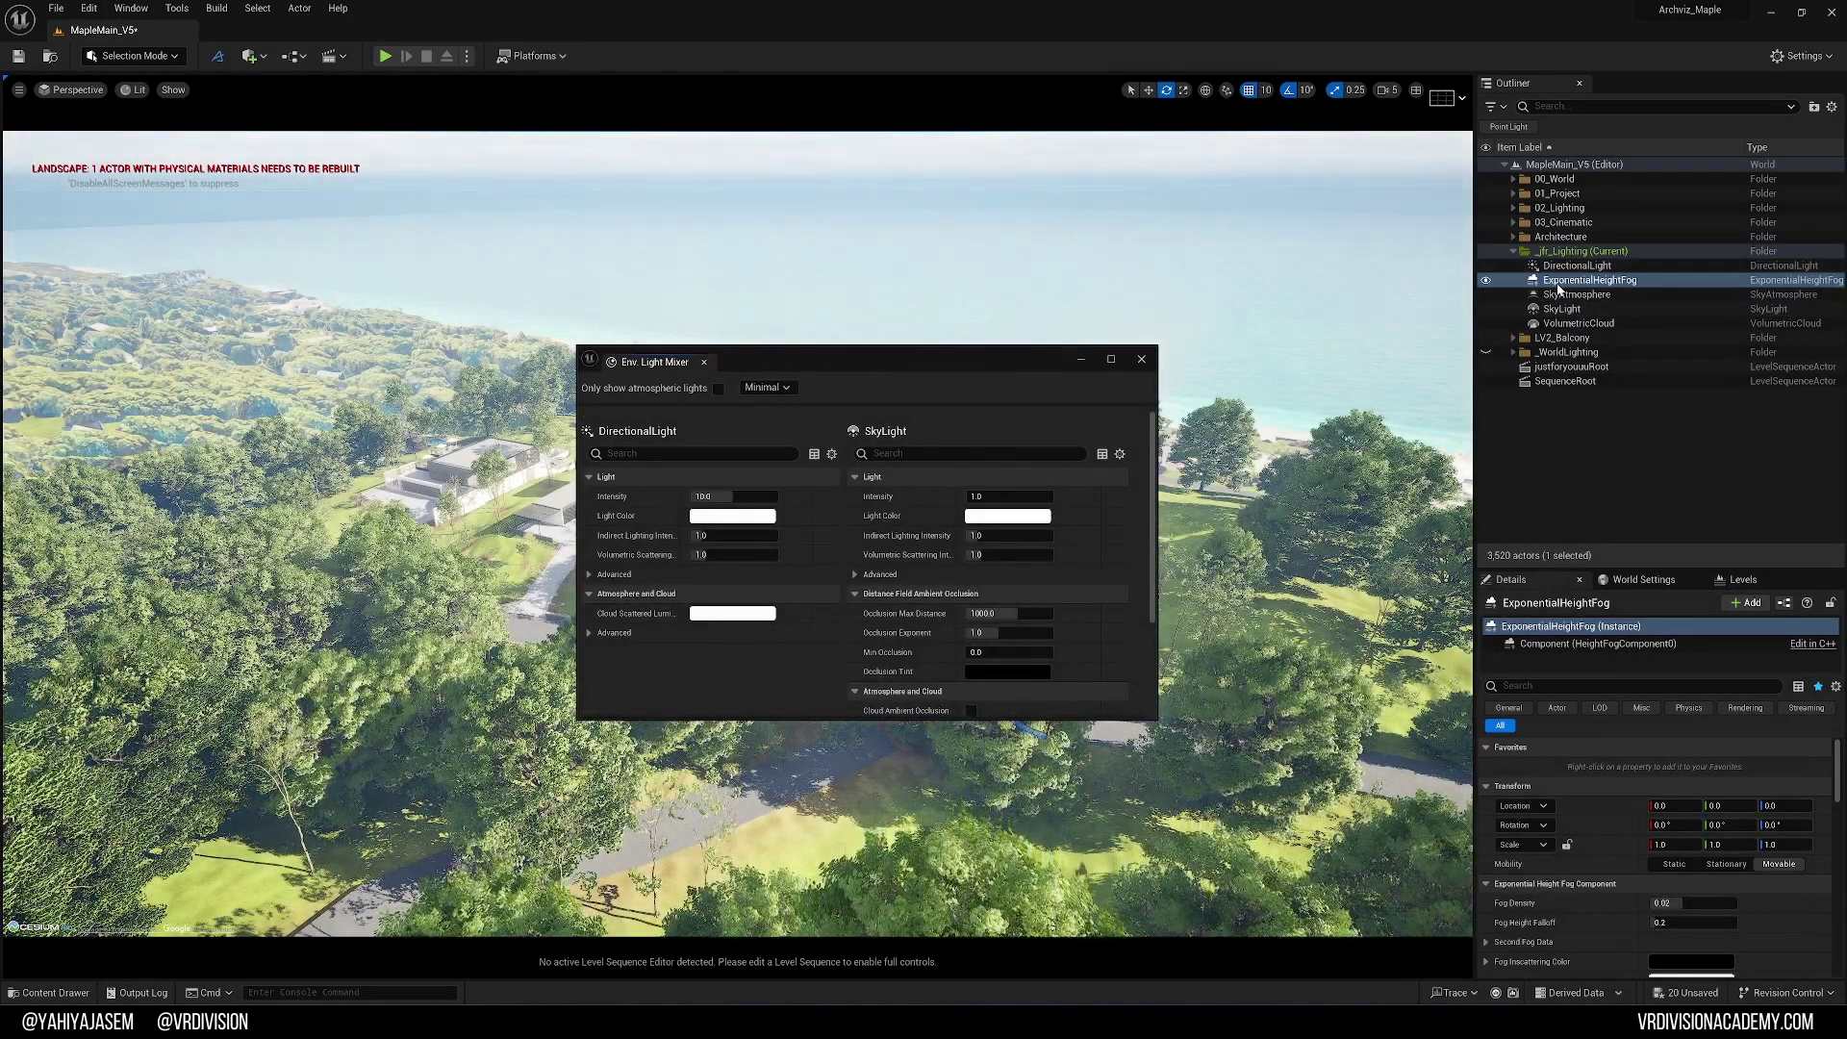
pyautogui.click(703, 361)
pyautogui.press('Escape')
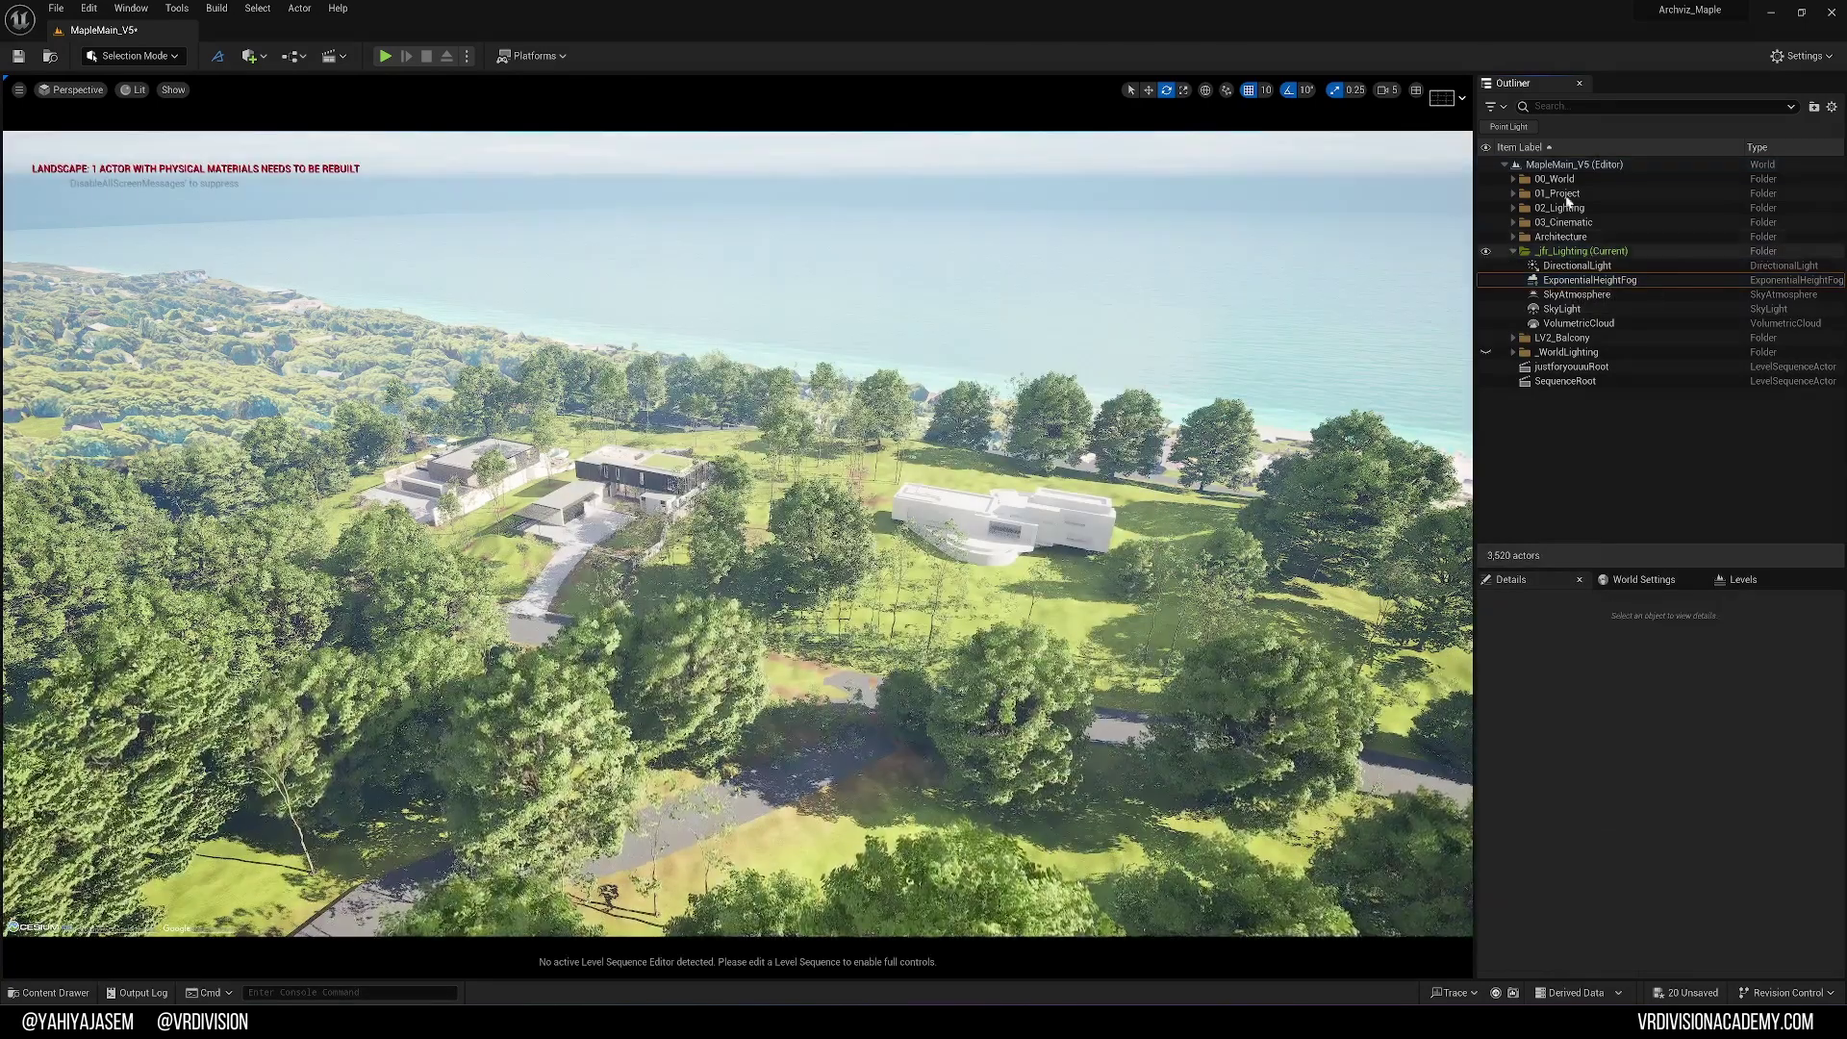
# - Clear the current folder setting on the MapleMain_V5 level
pyautogui.rightClick(1568, 166)
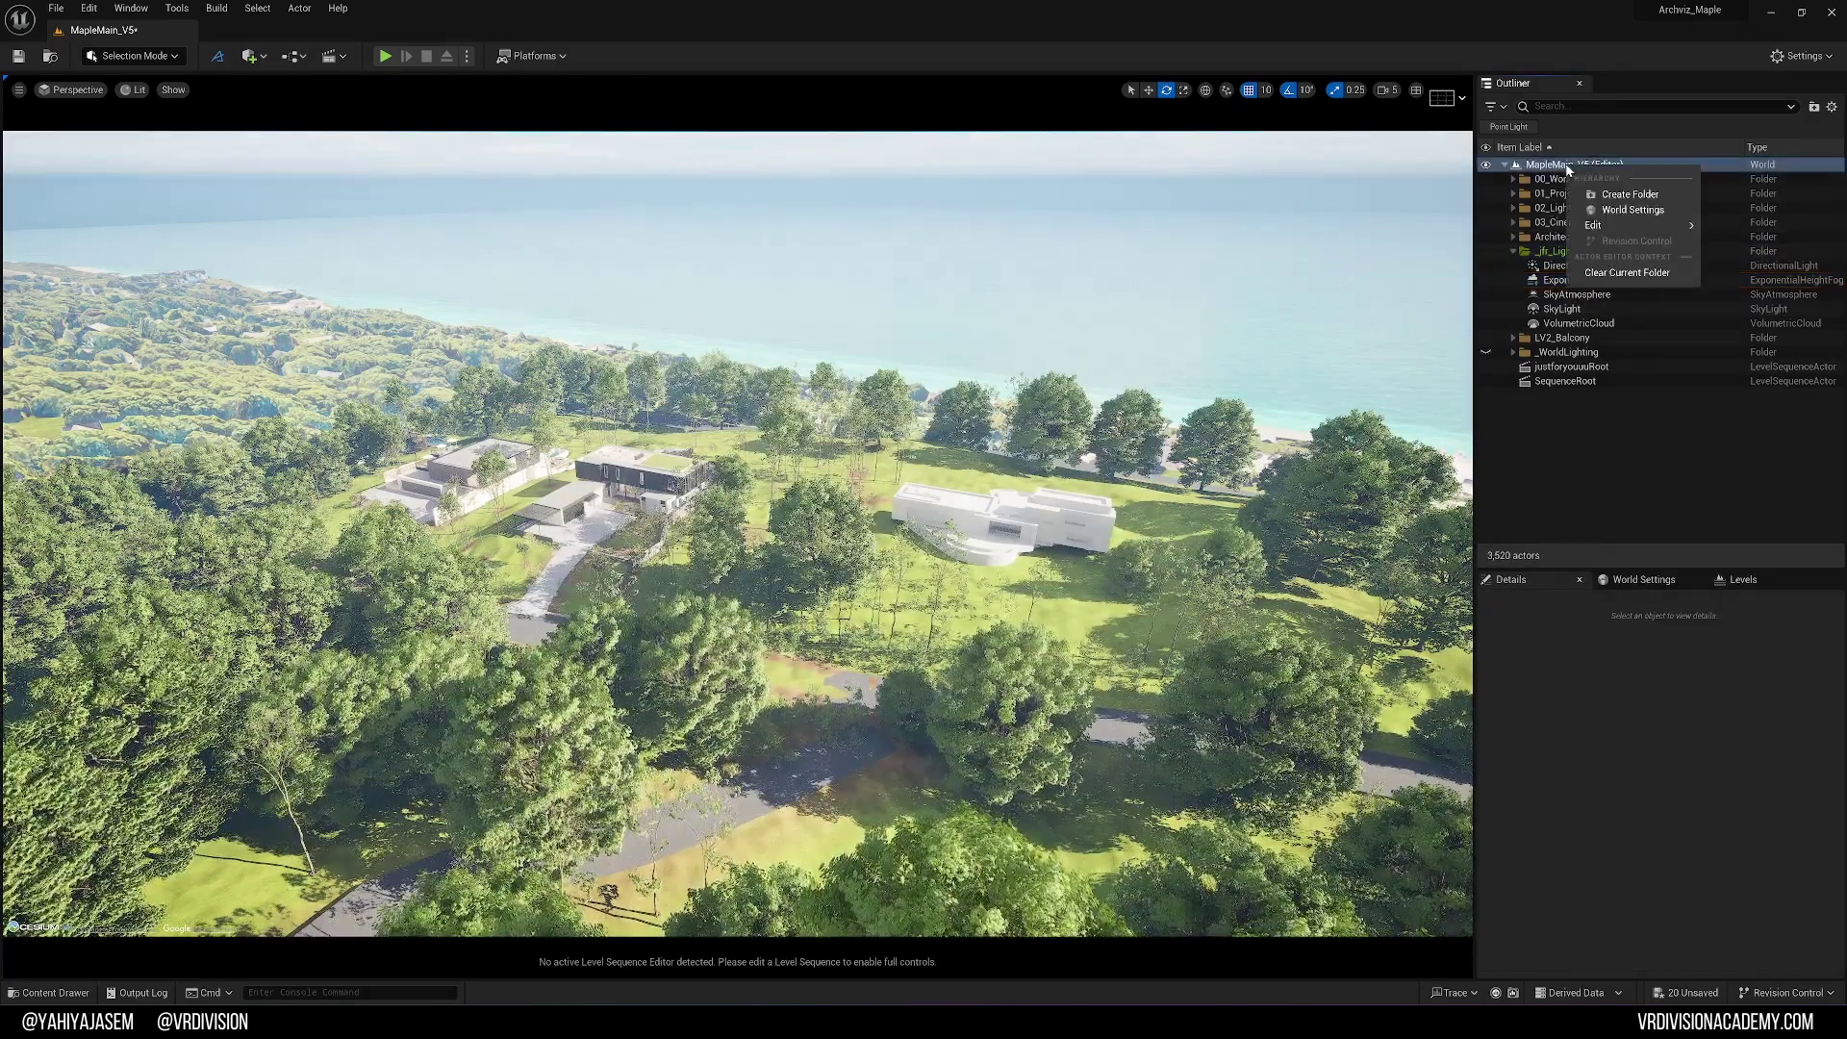
pyautogui.click(1621, 275)
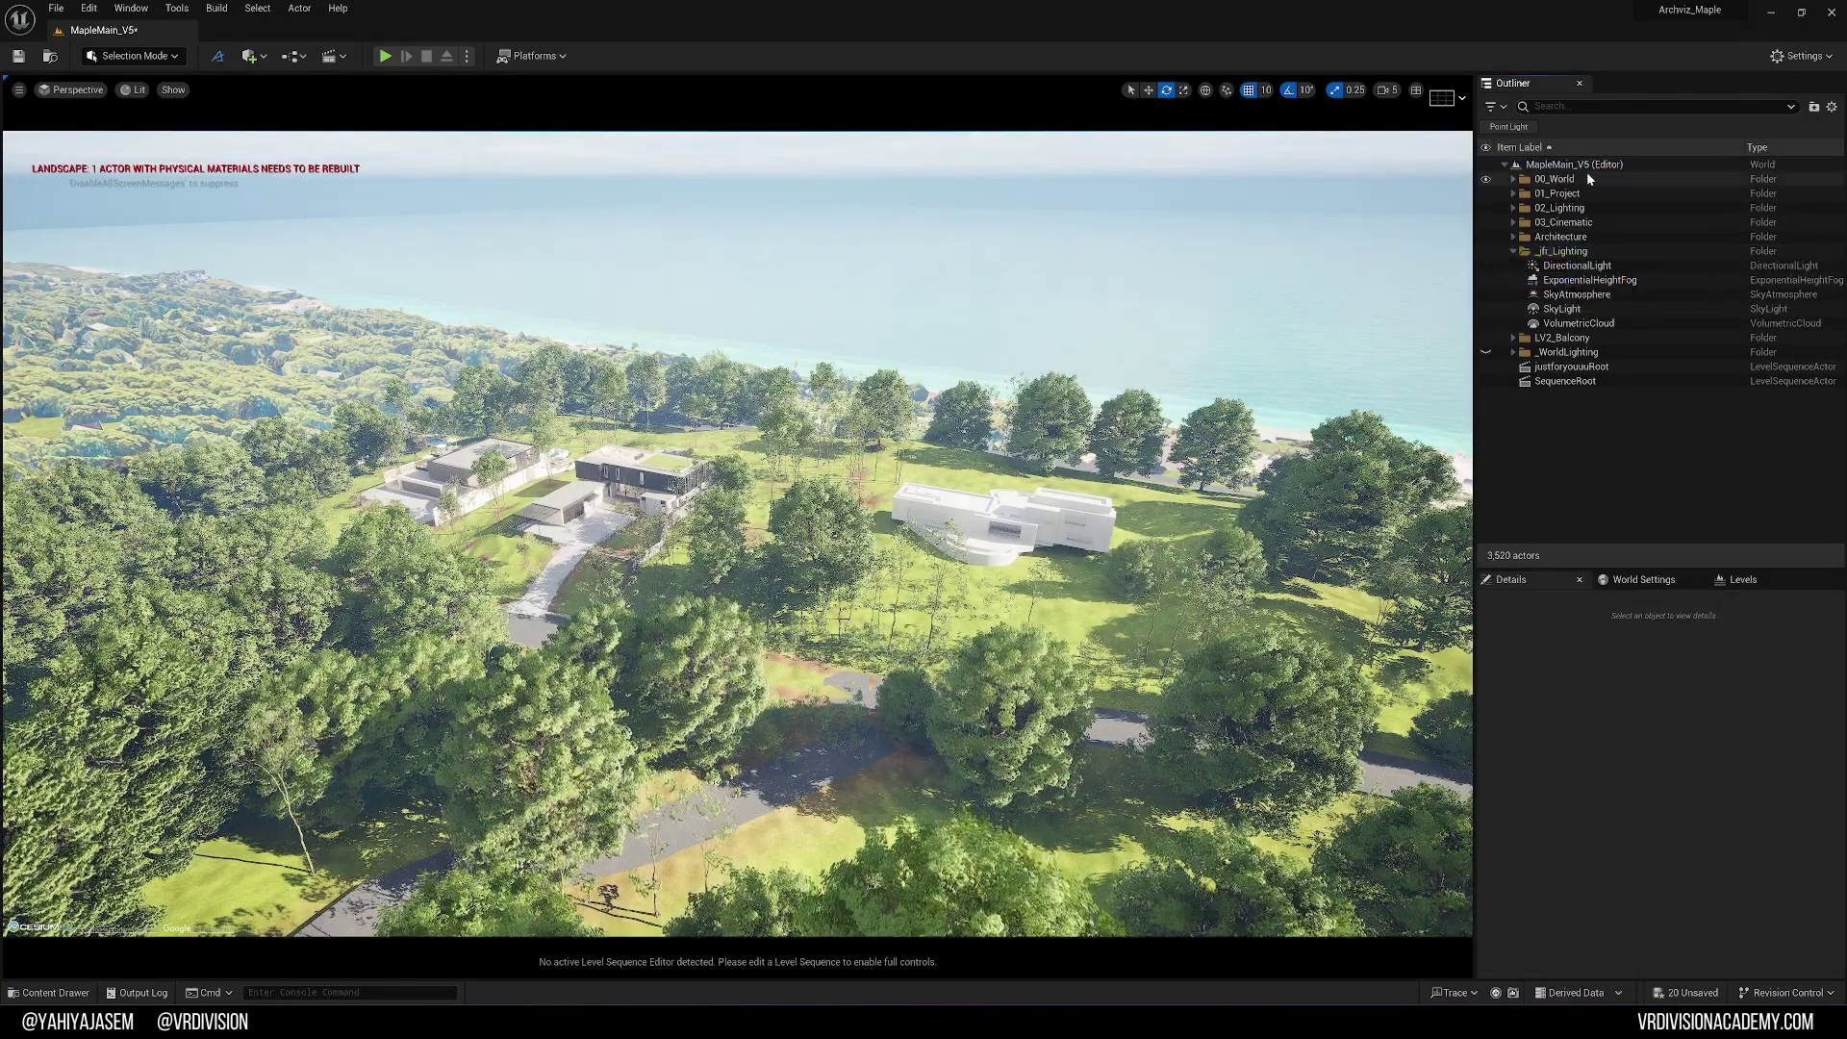
pyautogui.rightClick(1571, 220)
pyautogui.click(1583, 468)
pyautogui.click(1584, 469)
# - Rotate the directional light interactively to shift the sun direction over the houses and coastline
pyautogui.moveTo(1155, 501); pyautogui.dragTo(1106, 481, button='right')
pyautogui.press('w')
pyautogui.scroll(-3, 1108, 483)
pyautogui.press('s')
pyautogui.moveTo(749, 385); pyautogui.dragTo(748, 384, button='right')
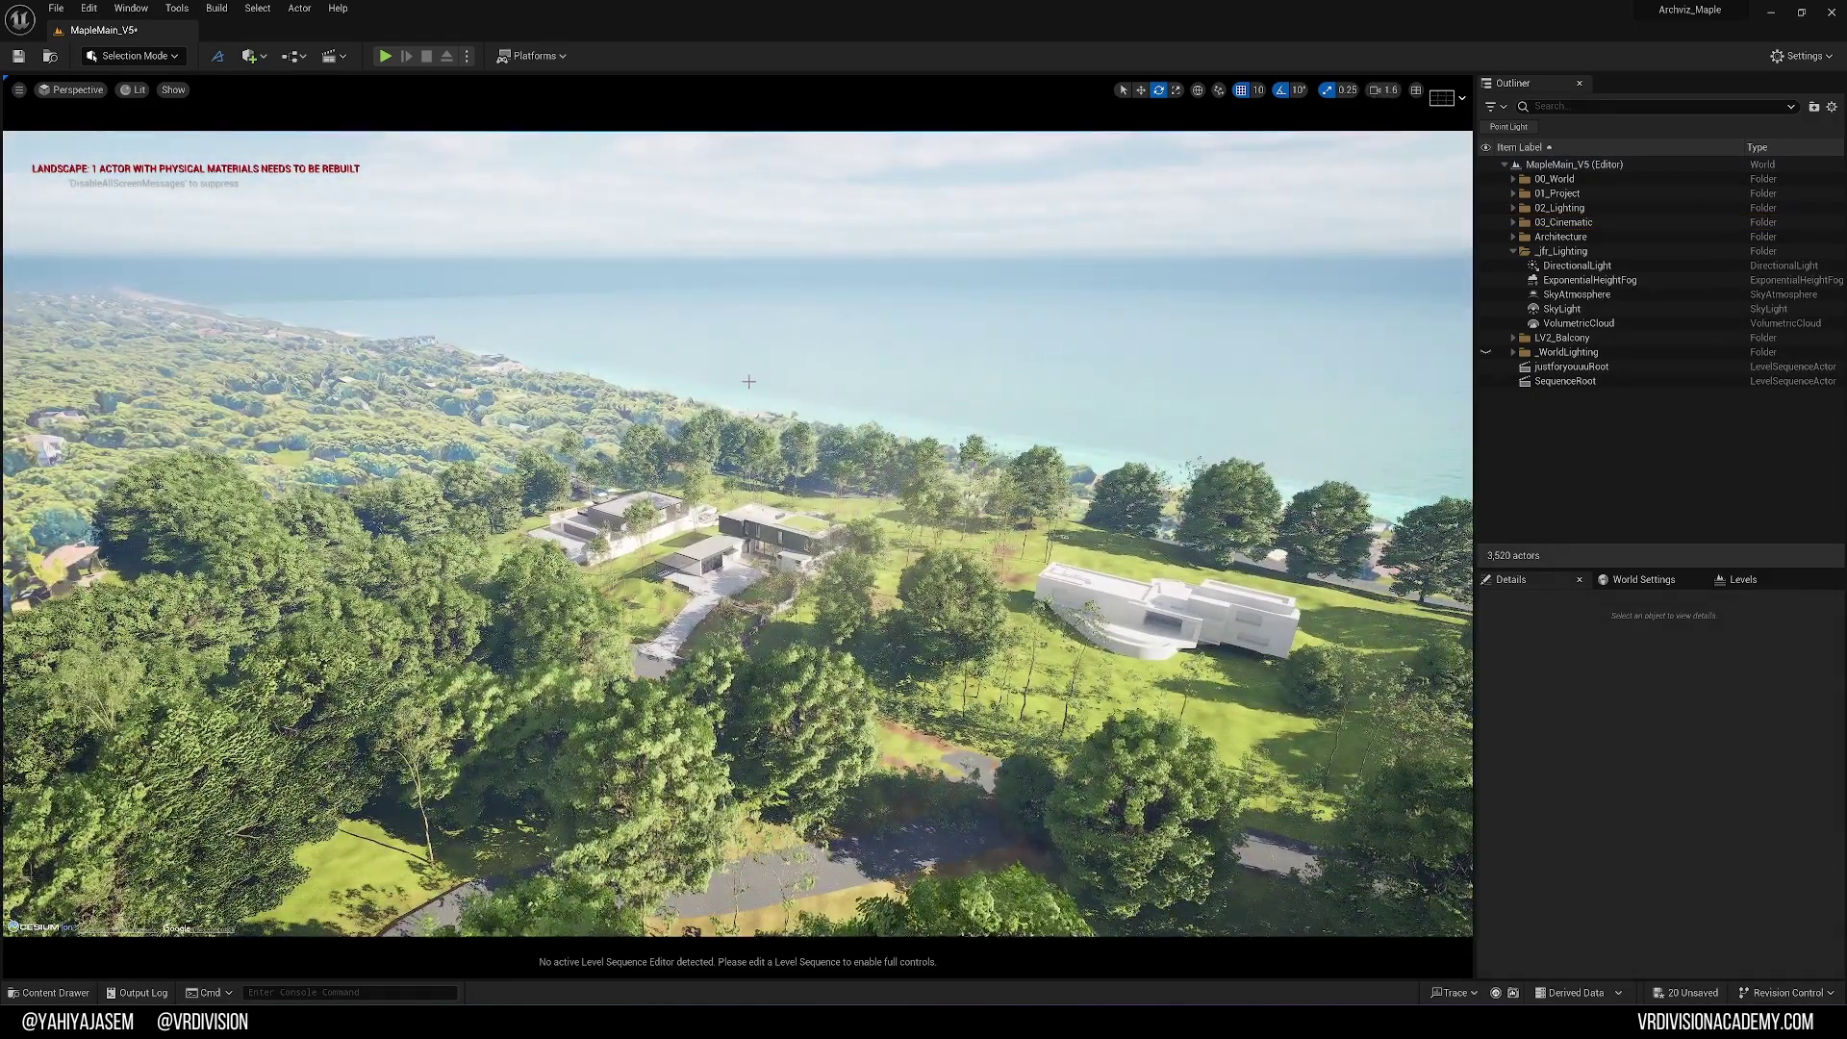
pyautogui.hotkey('ctrl', 'l')
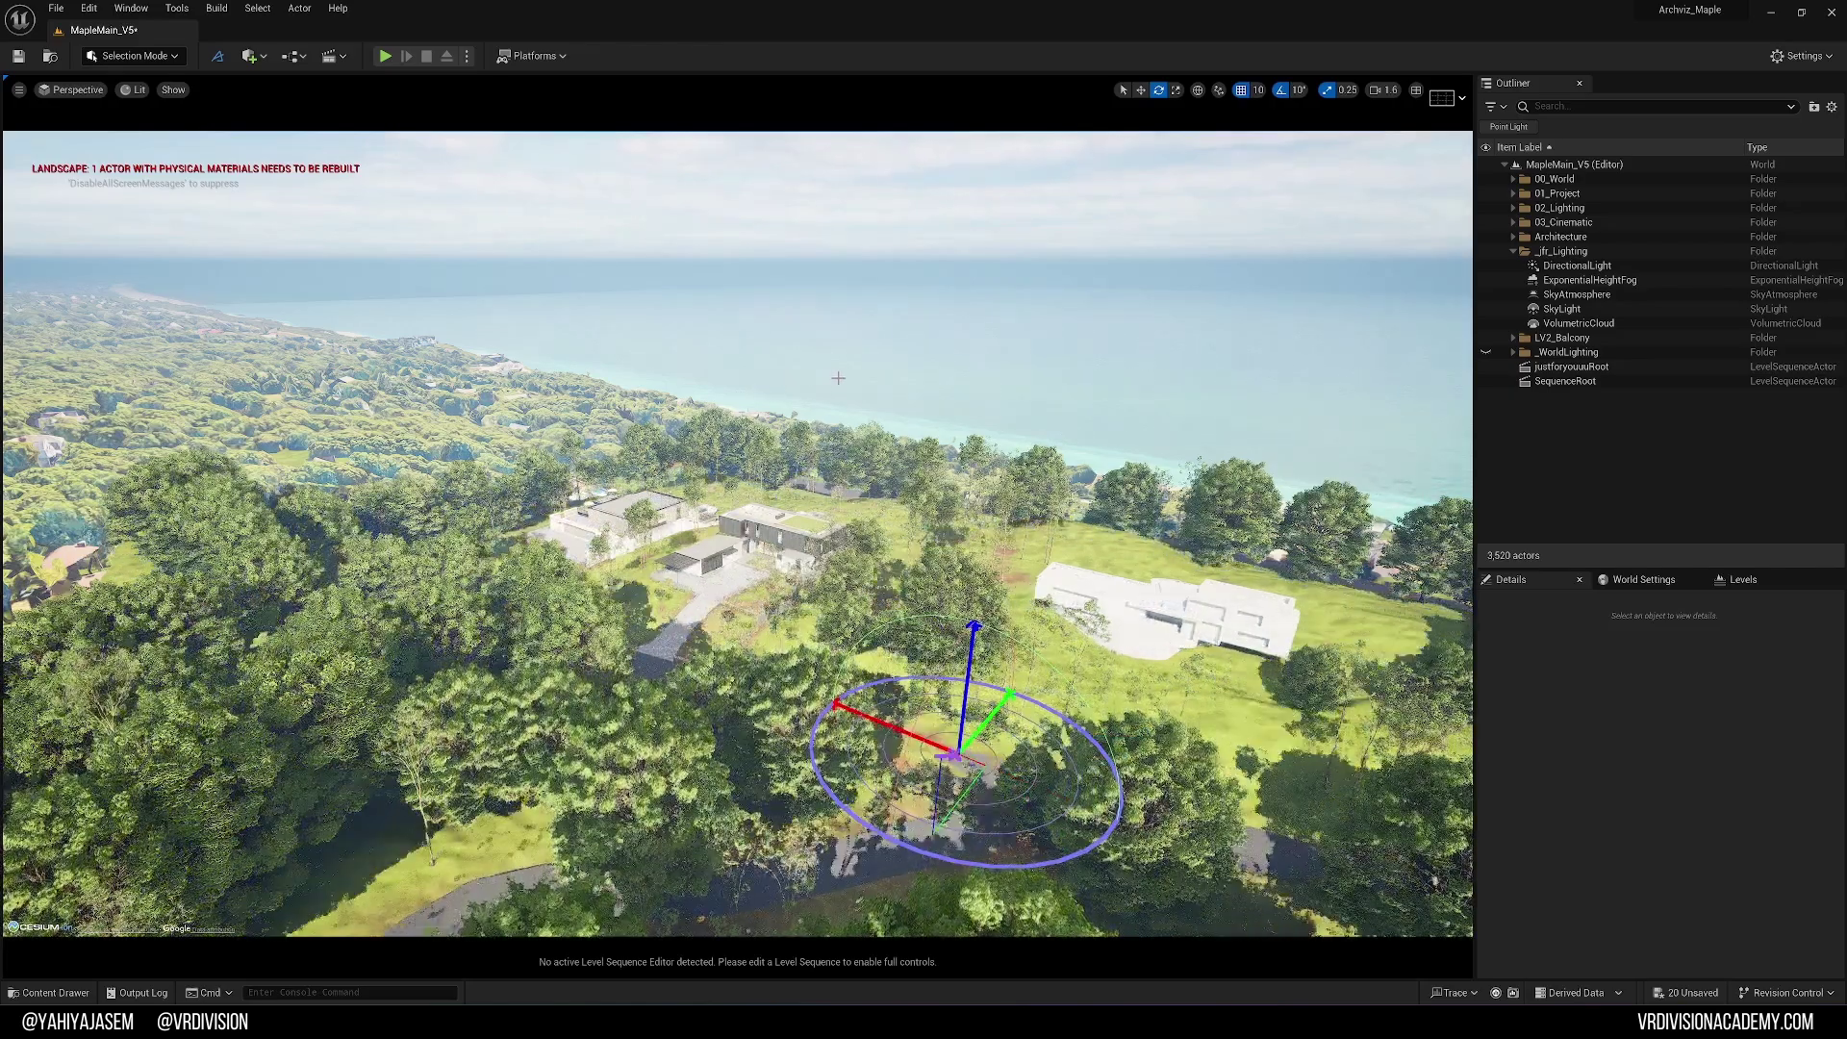
pyautogui.moveTo(862, 376); pyautogui.dragTo(693, 303, button='right')
pyautogui.moveTo(925, 377); pyautogui.dragTo(649, 396, button='right')
pyautogui.hotkey('ctrl', 'l')
pyautogui.press('w')
pyautogui.scroll(-4, 839, 431)
pyautogui.press('w')
pyautogui.scroll(4, 654, 396)
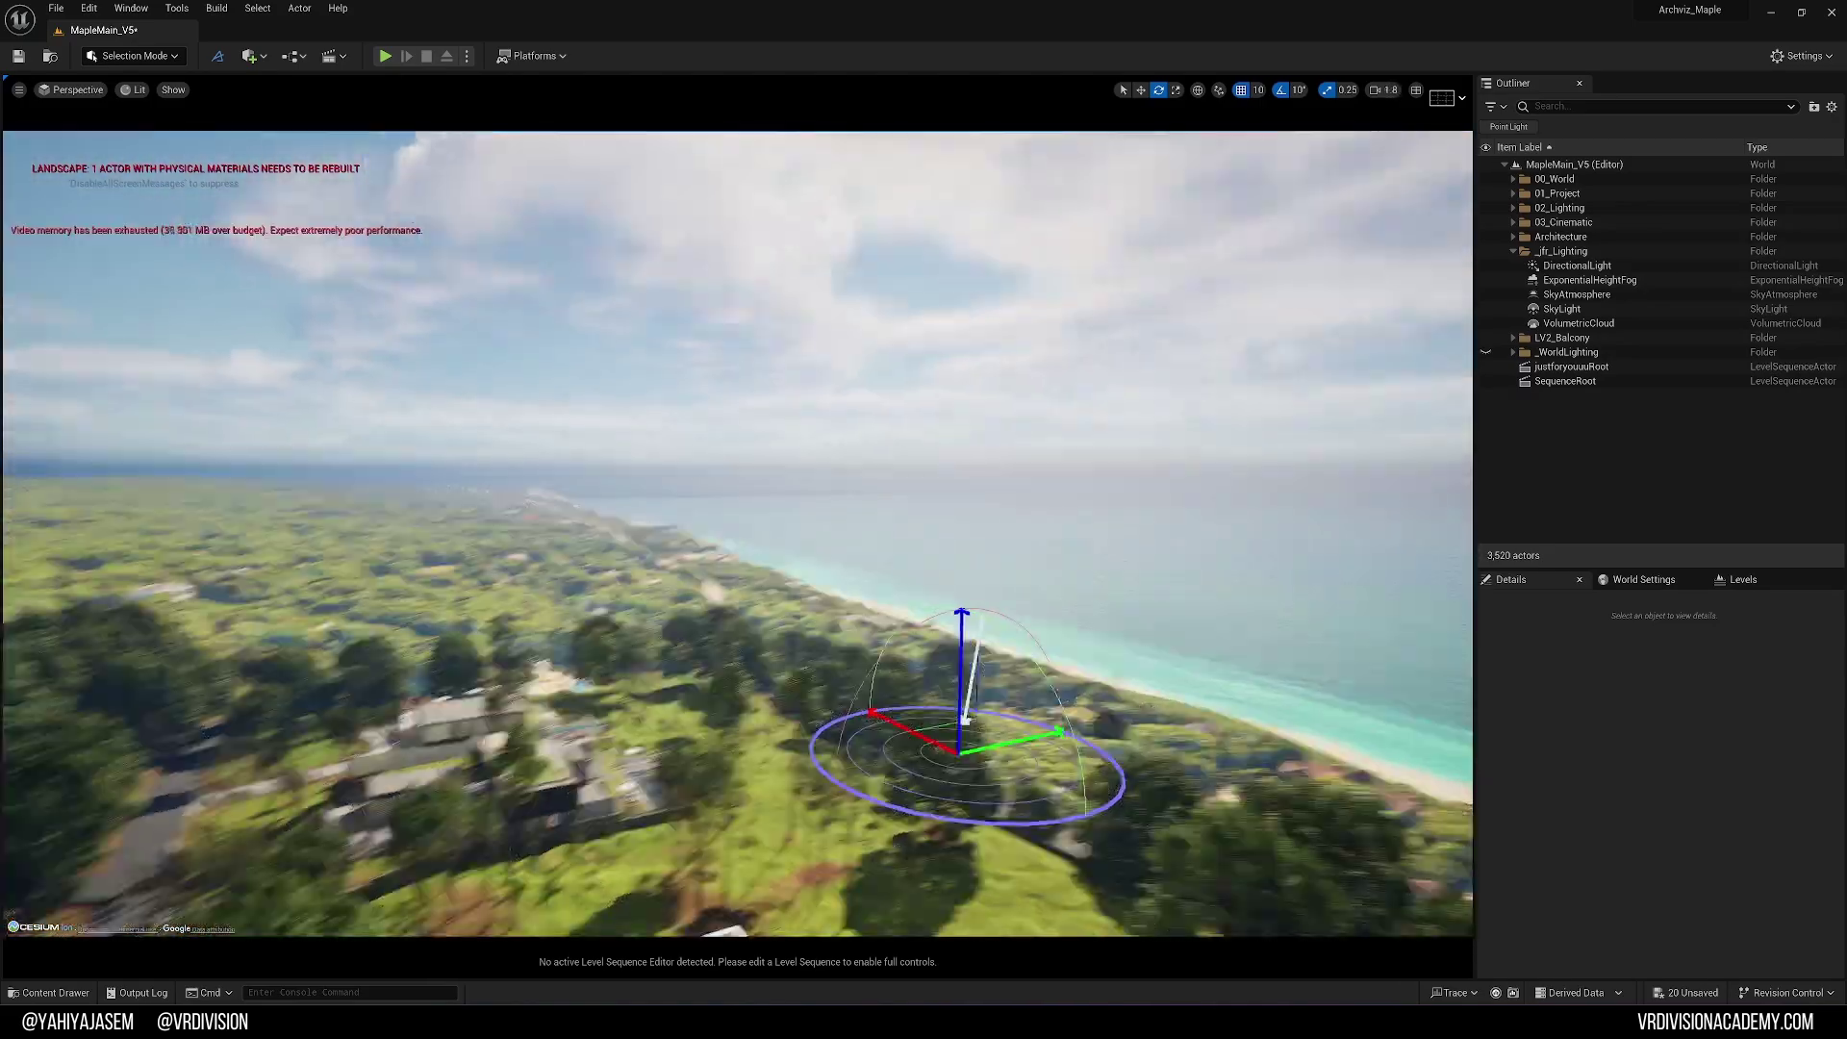
pyautogui.moveTo(943, 433); pyautogui.dragTo(974, 454, button='right')
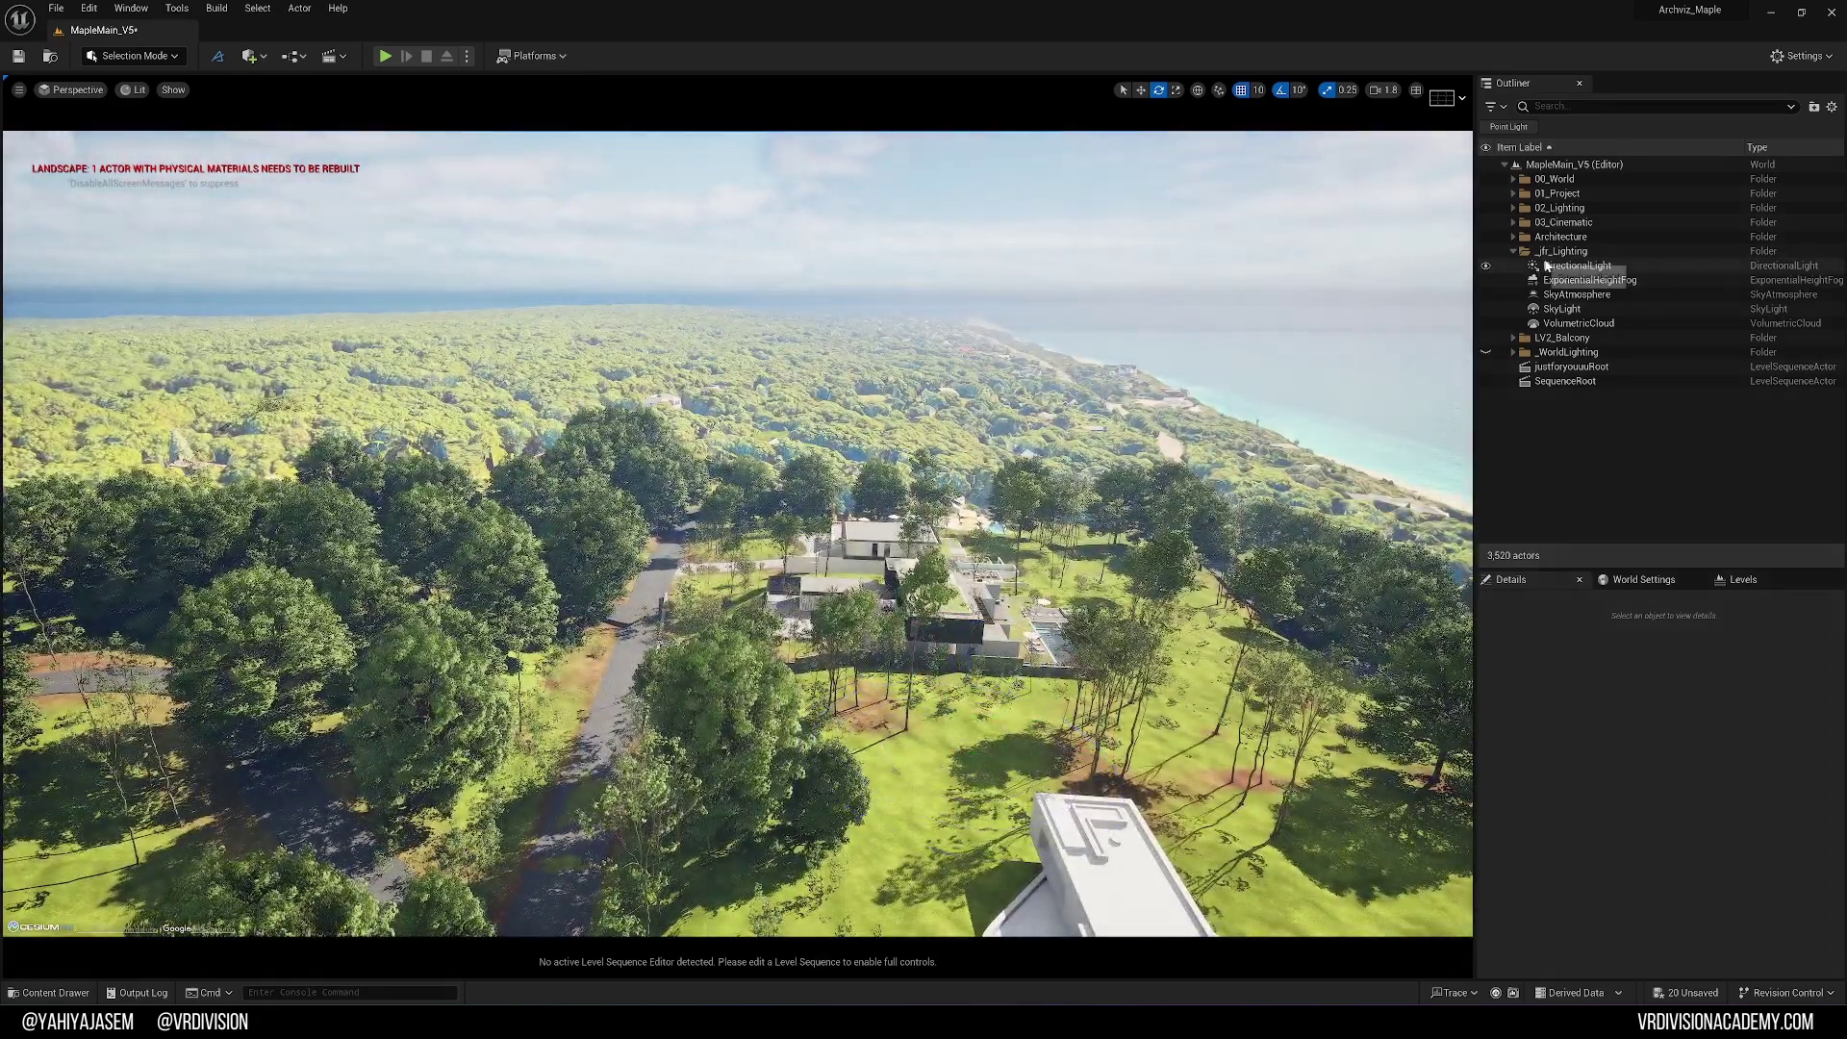
# - Set _jfr_Lighting as the current folder again and bring up the list of levels
pyautogui.rightClick(1551, 255)
pyautogui.click(1618, 410)
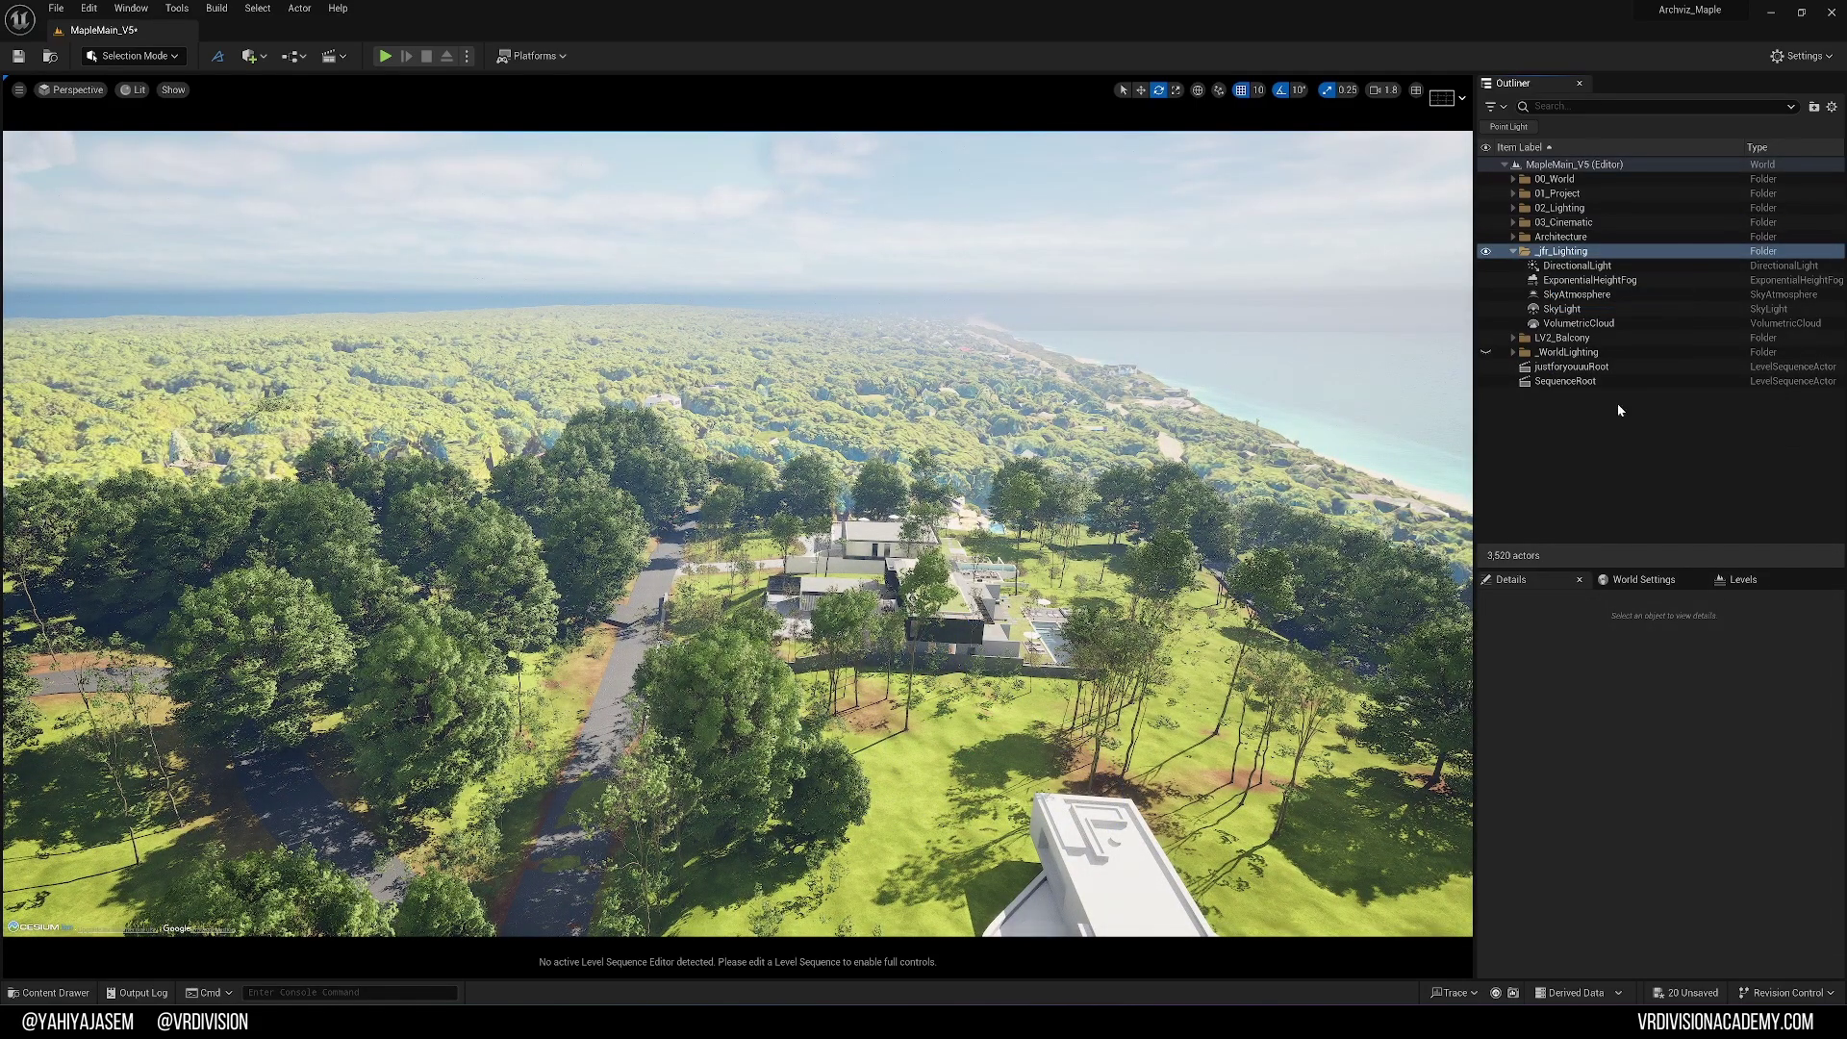
pyautogui.click(1743, 579)
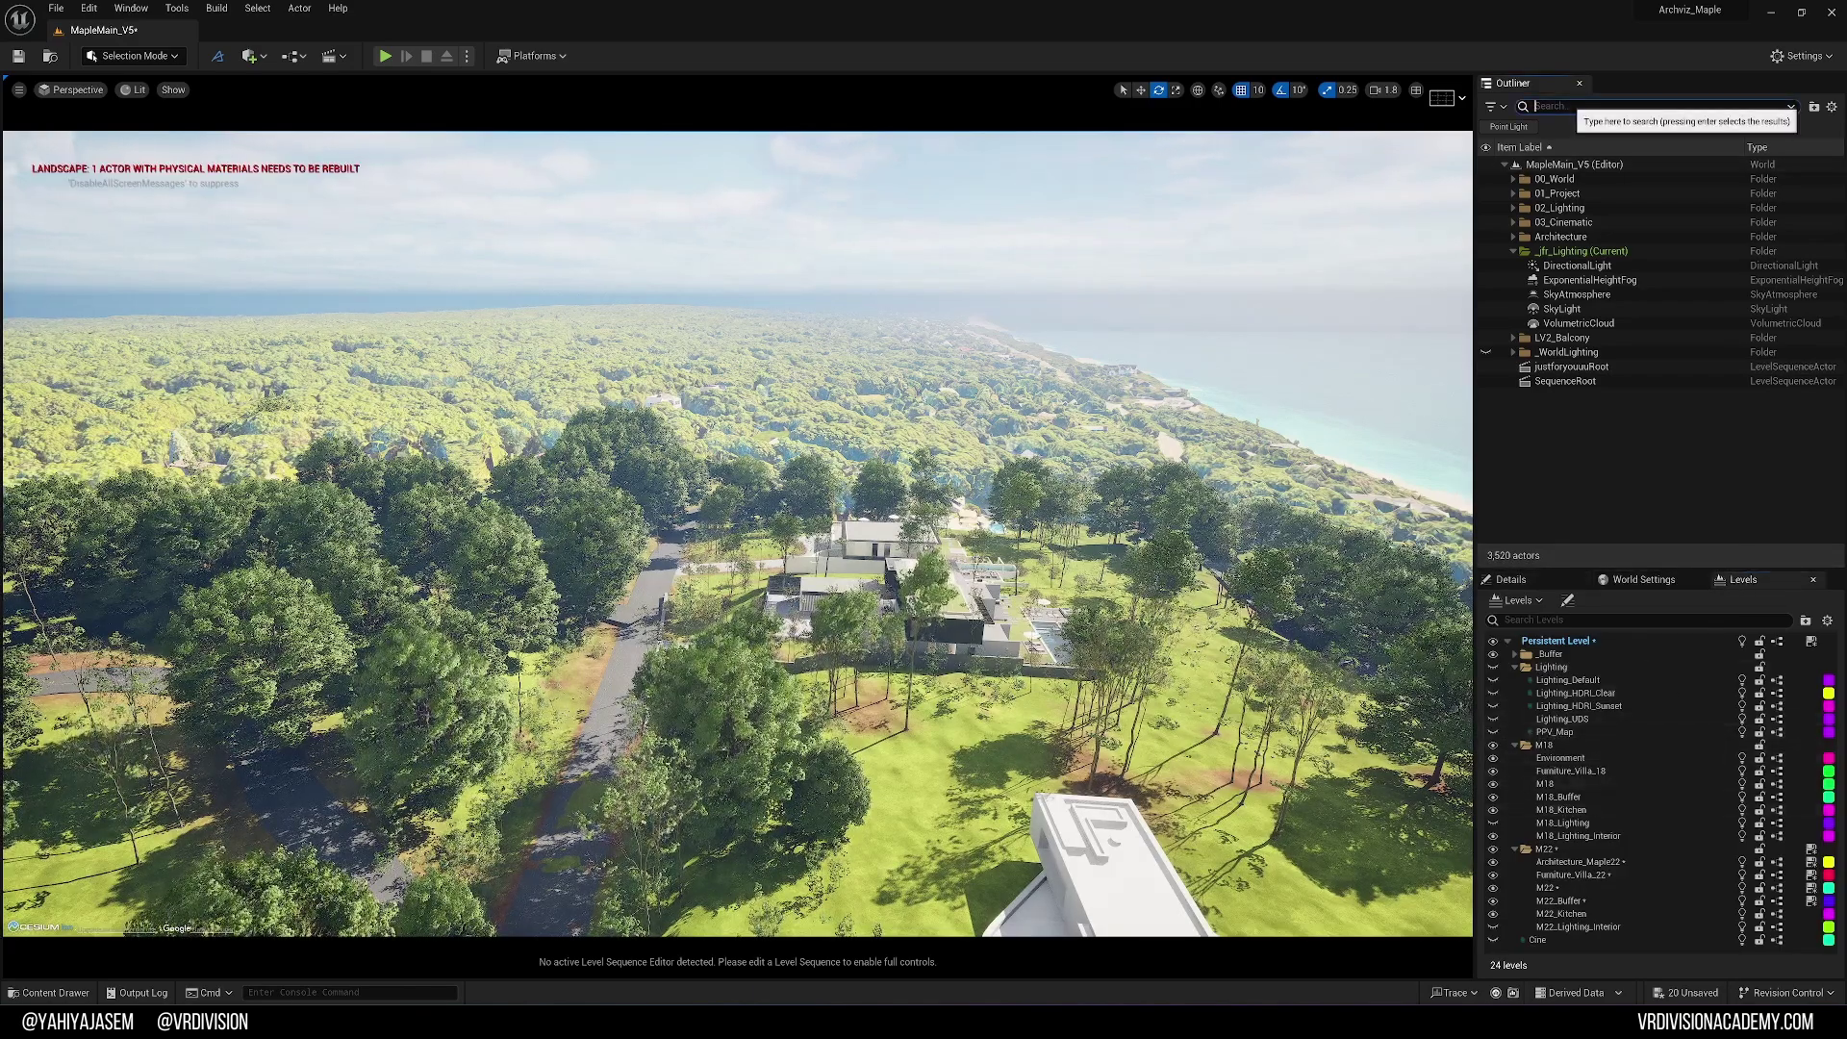
# - Search the Outliner for post actors and place a Post Process Volume on the road near the driveway
pyautogui.write('ost')
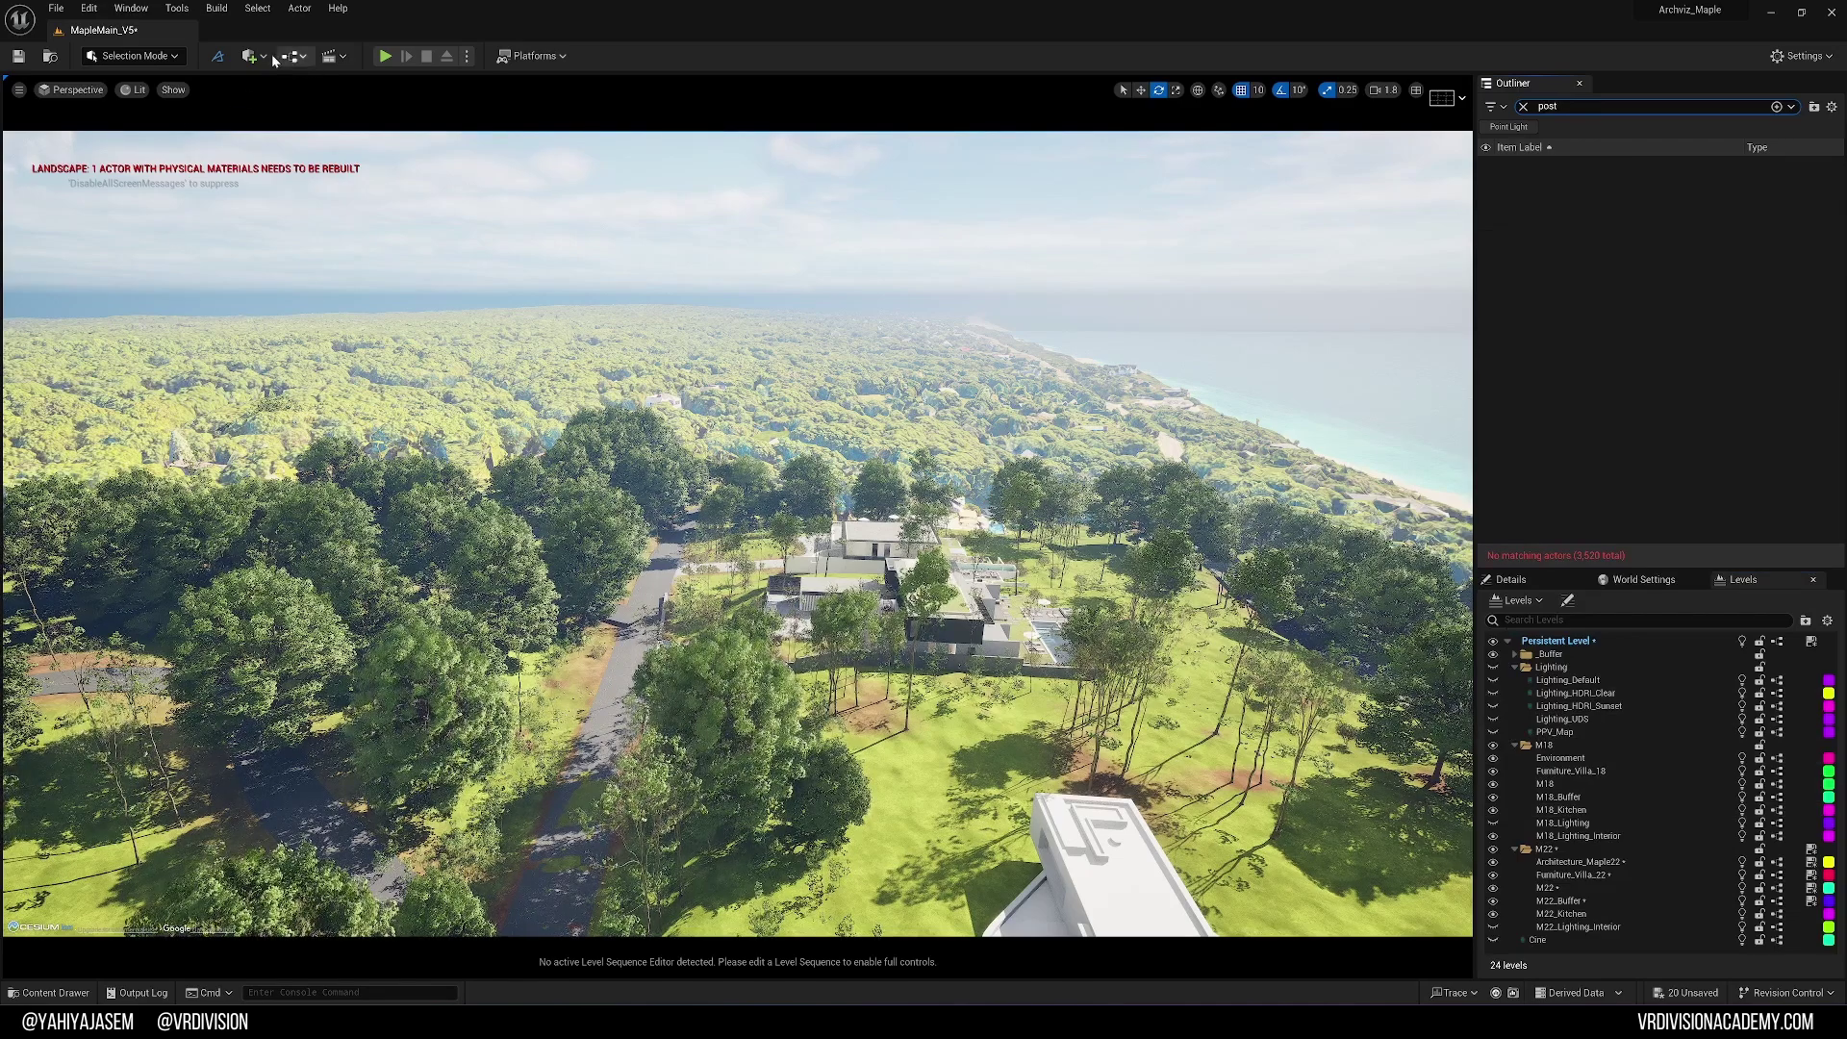
pyautogui.click(260, 61)
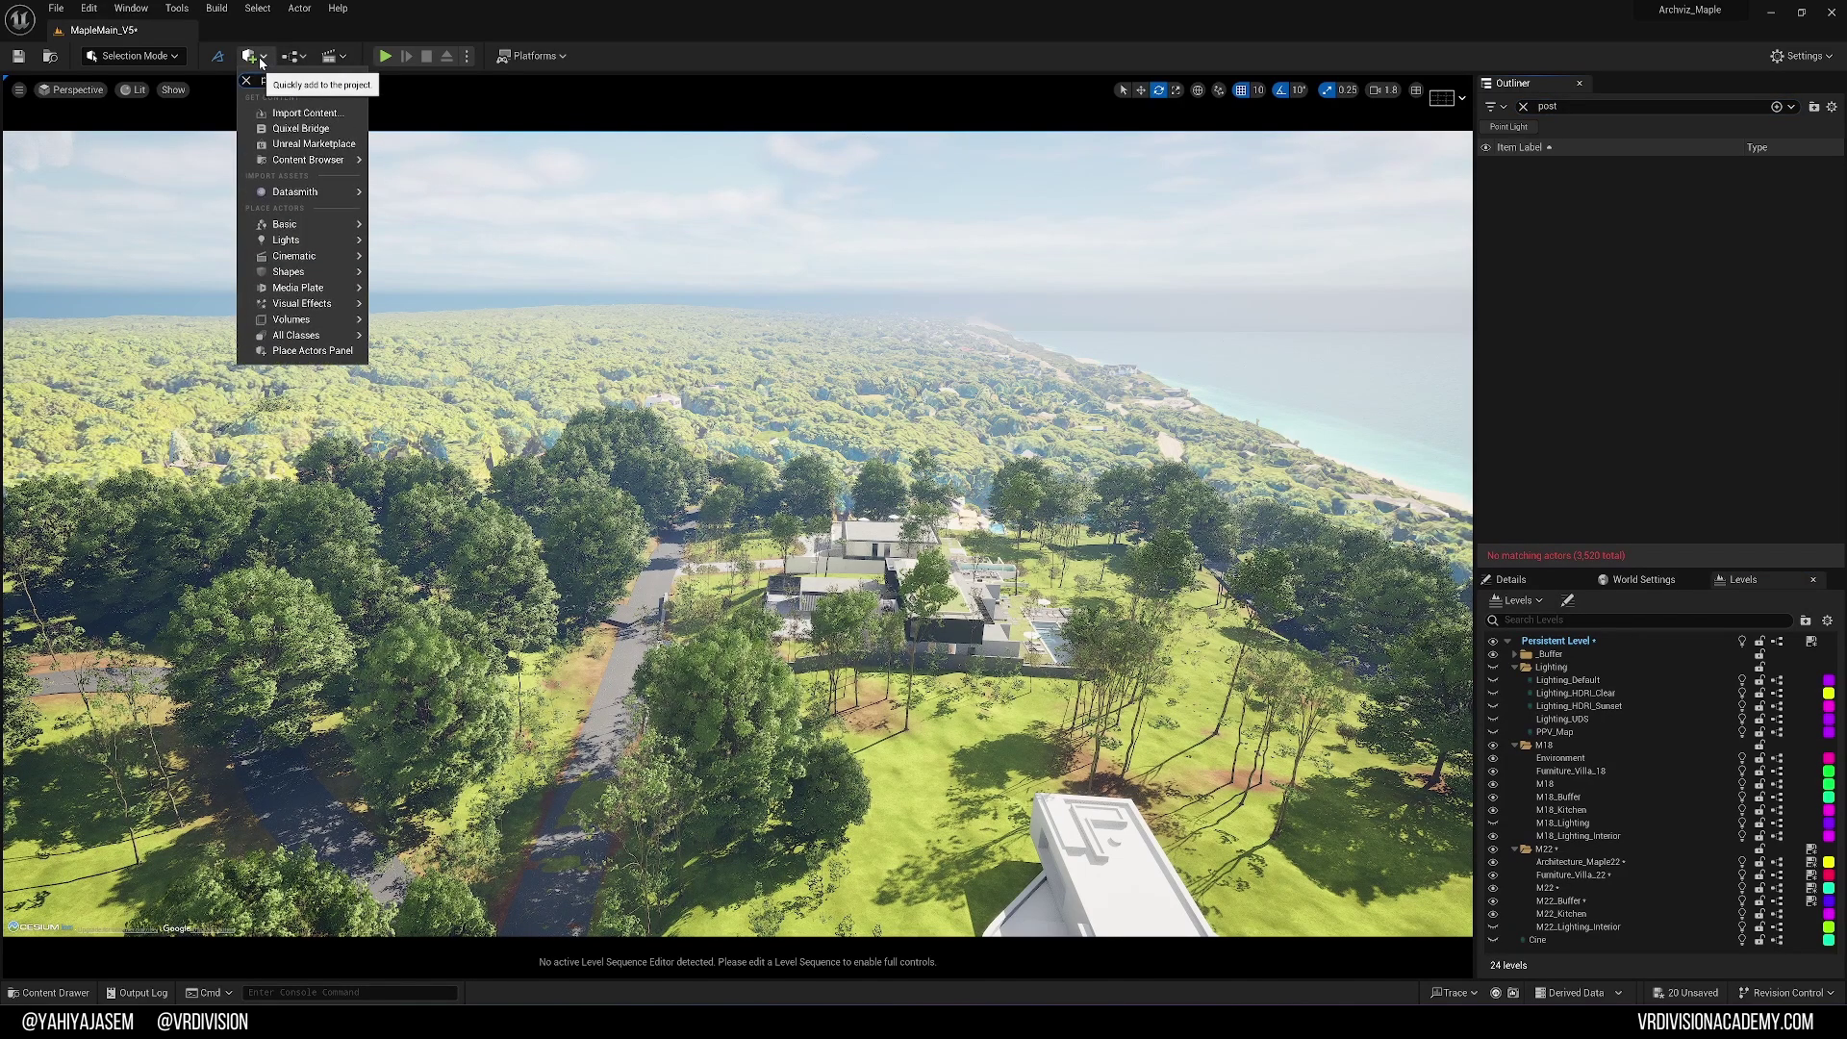
pyautogui.write('post')
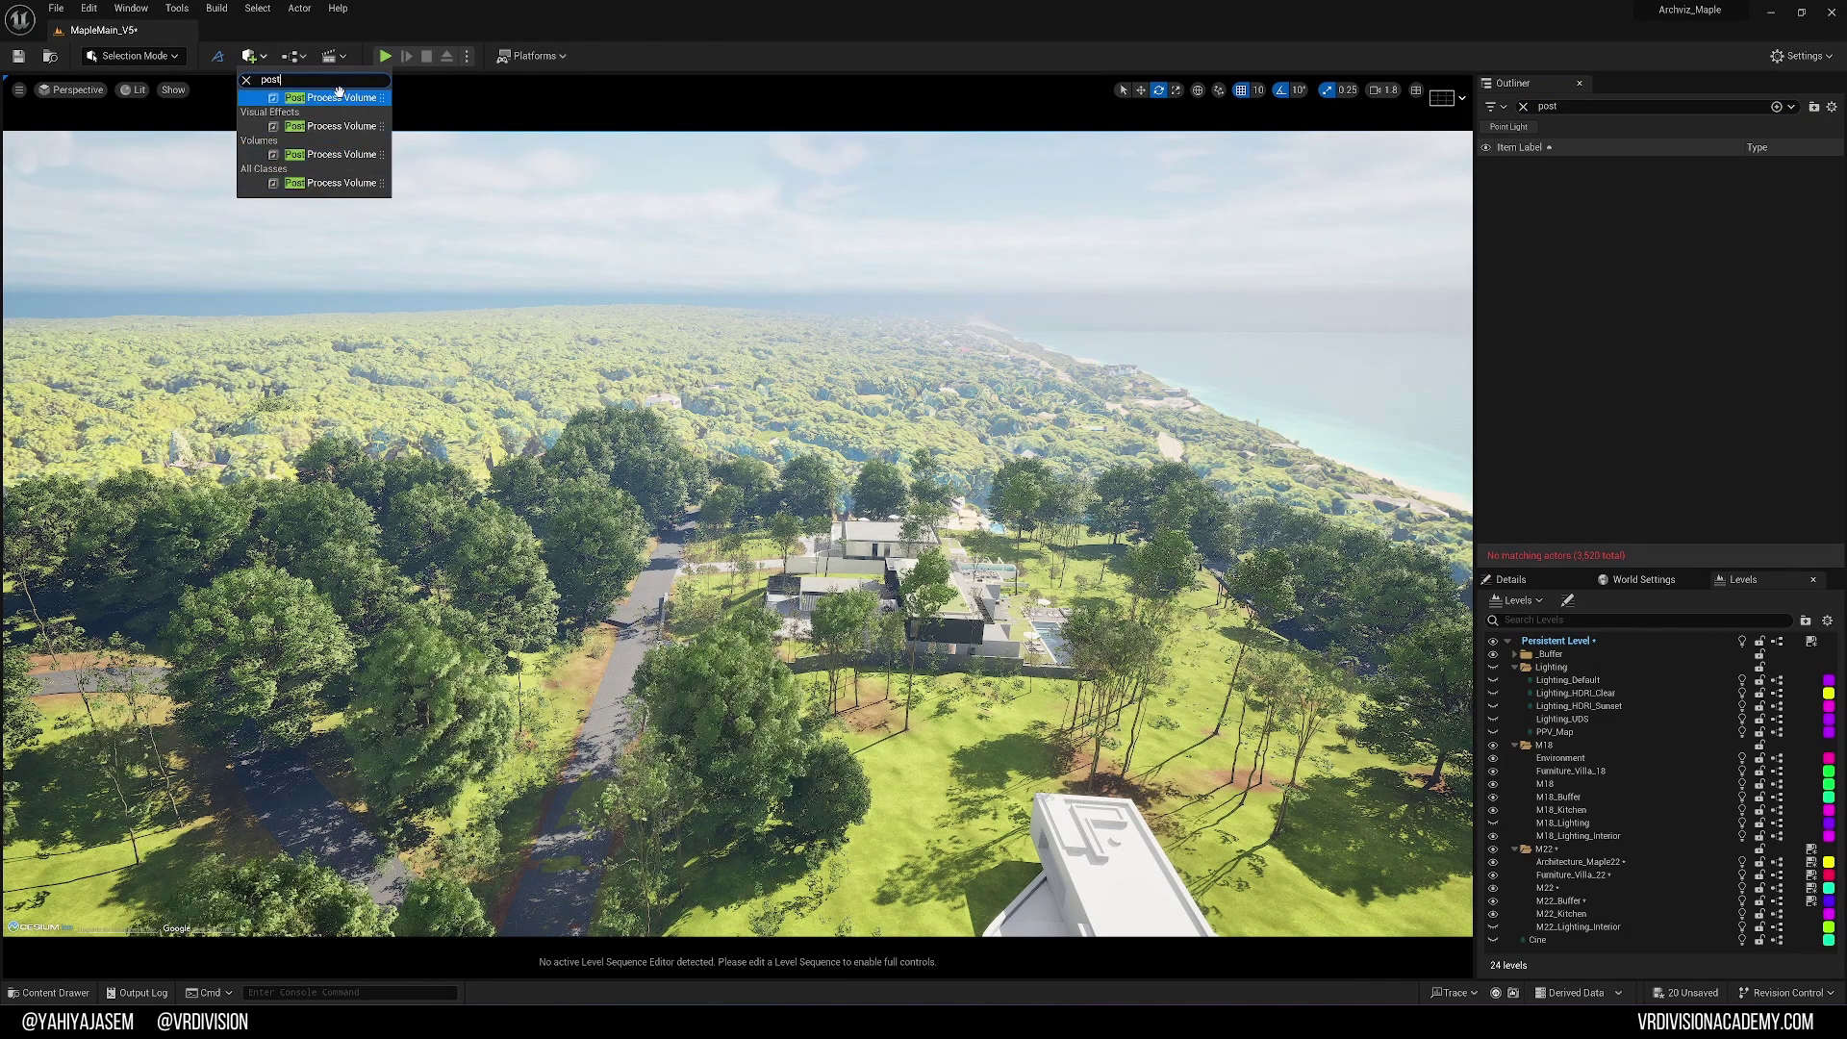
pyautogui.moveTo(353, 135); pyautogui.dragTo(658, 666)
pyautogui.press('f')
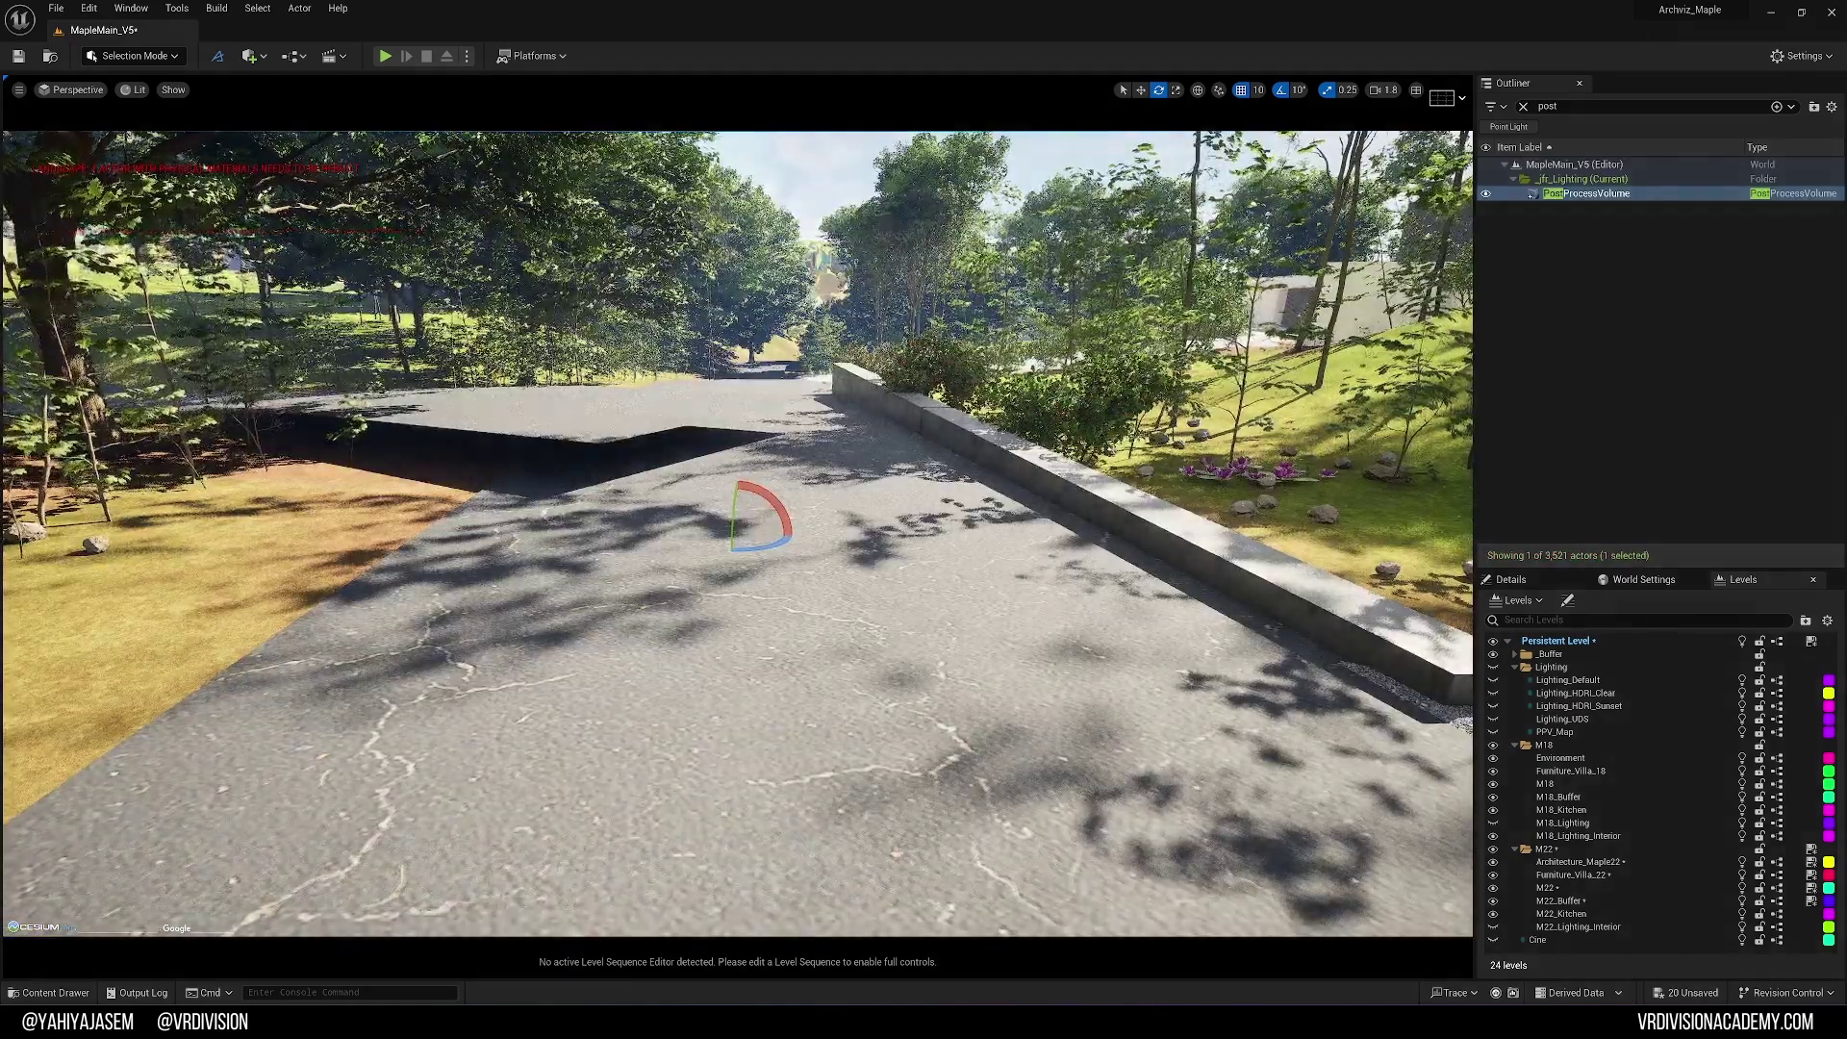
pyautogui.press('w')
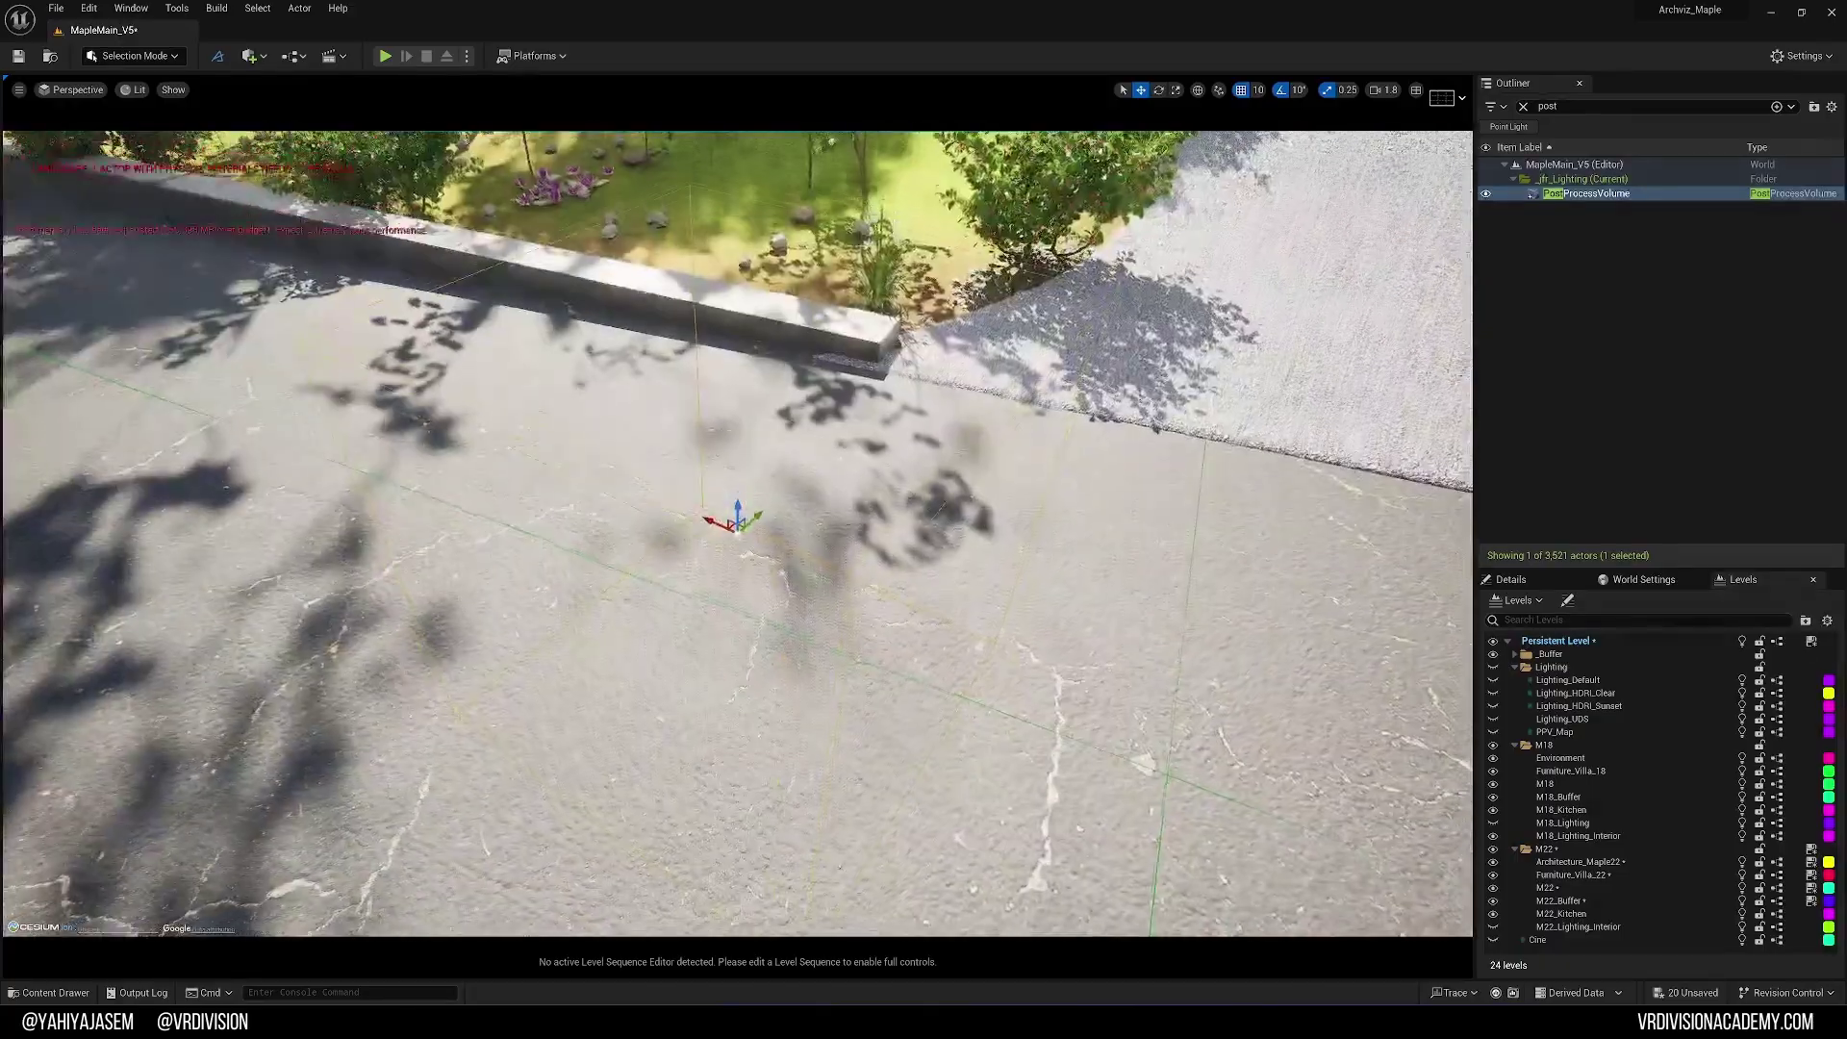
pyautogui.keyDown('alt'); pyautogui.moveTo(738, 531); pyautogui.dragTo(687, 548); pyautogui.keyUp('alt')
pyautogui.scroll(-15, 738, 531)
pyautogui.scroll(-10, 737, 531)
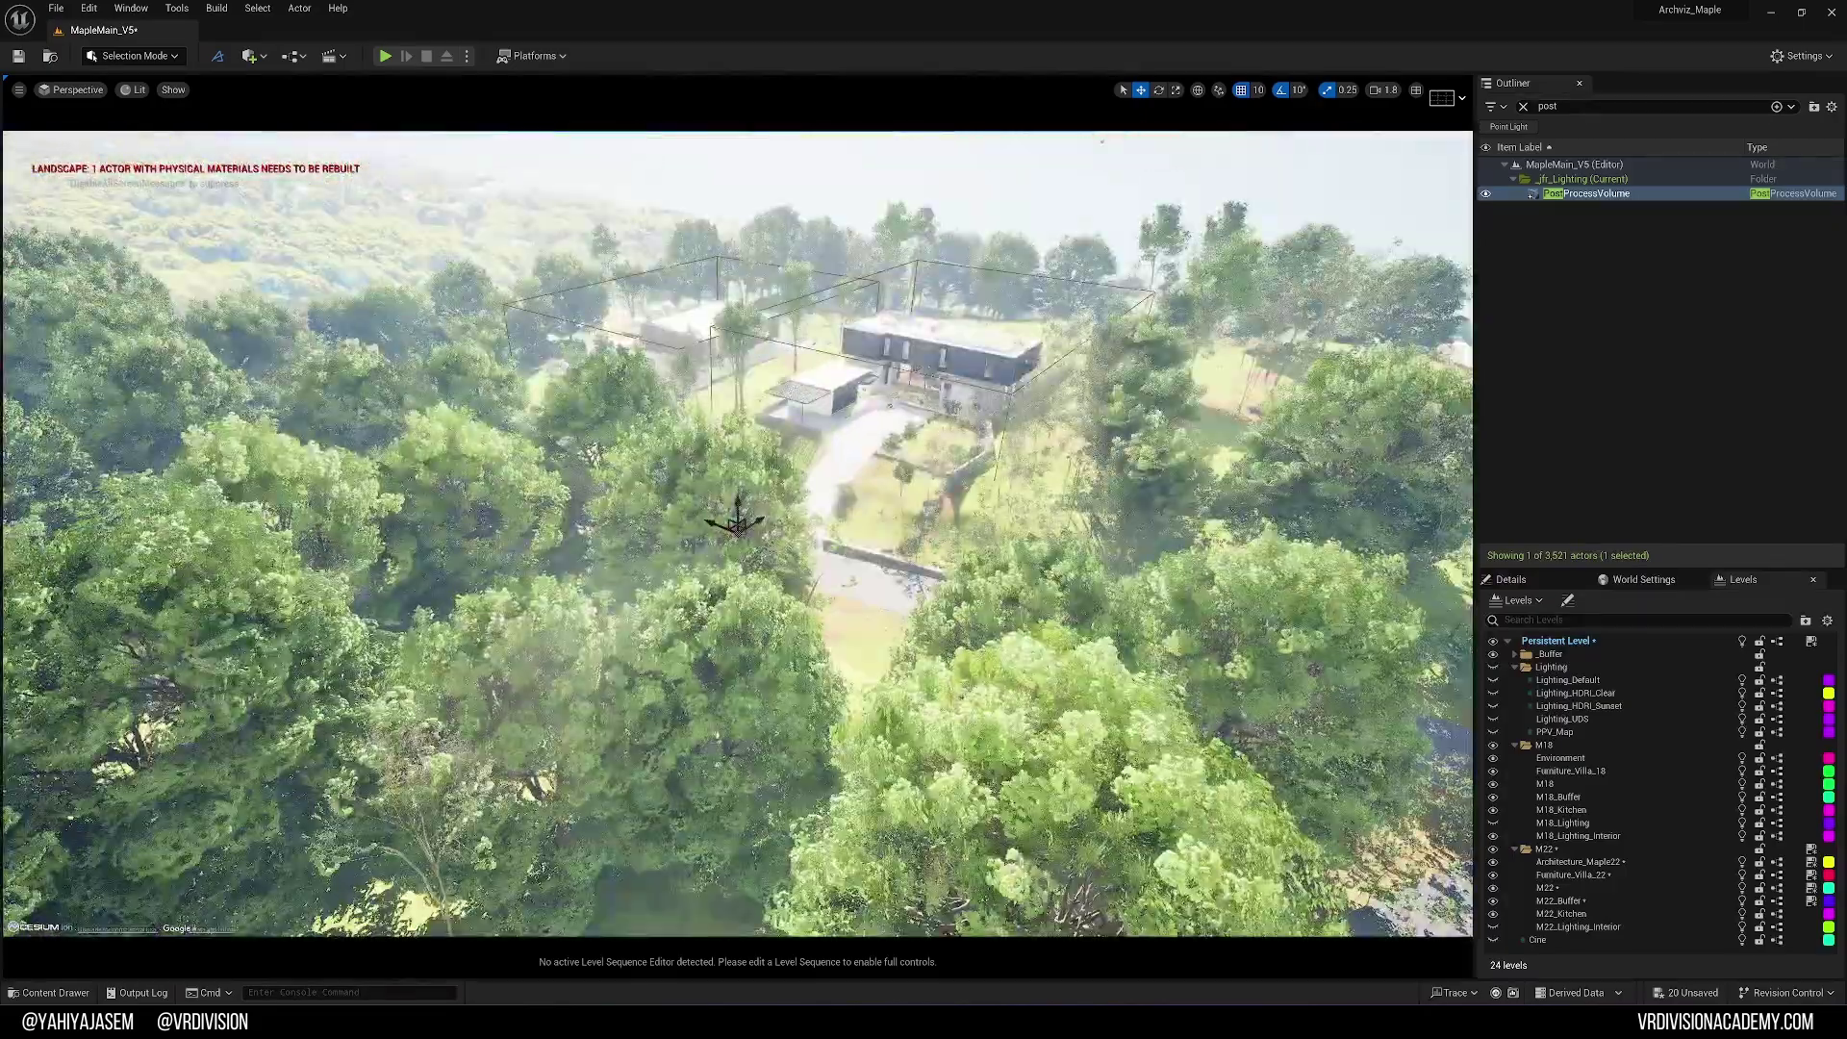
pyautogui.keyDown('alt'); pyautogui.moveTo(738, 531); pyautogui.dragTo(668, 673); pyautogui.keyUp('alt')
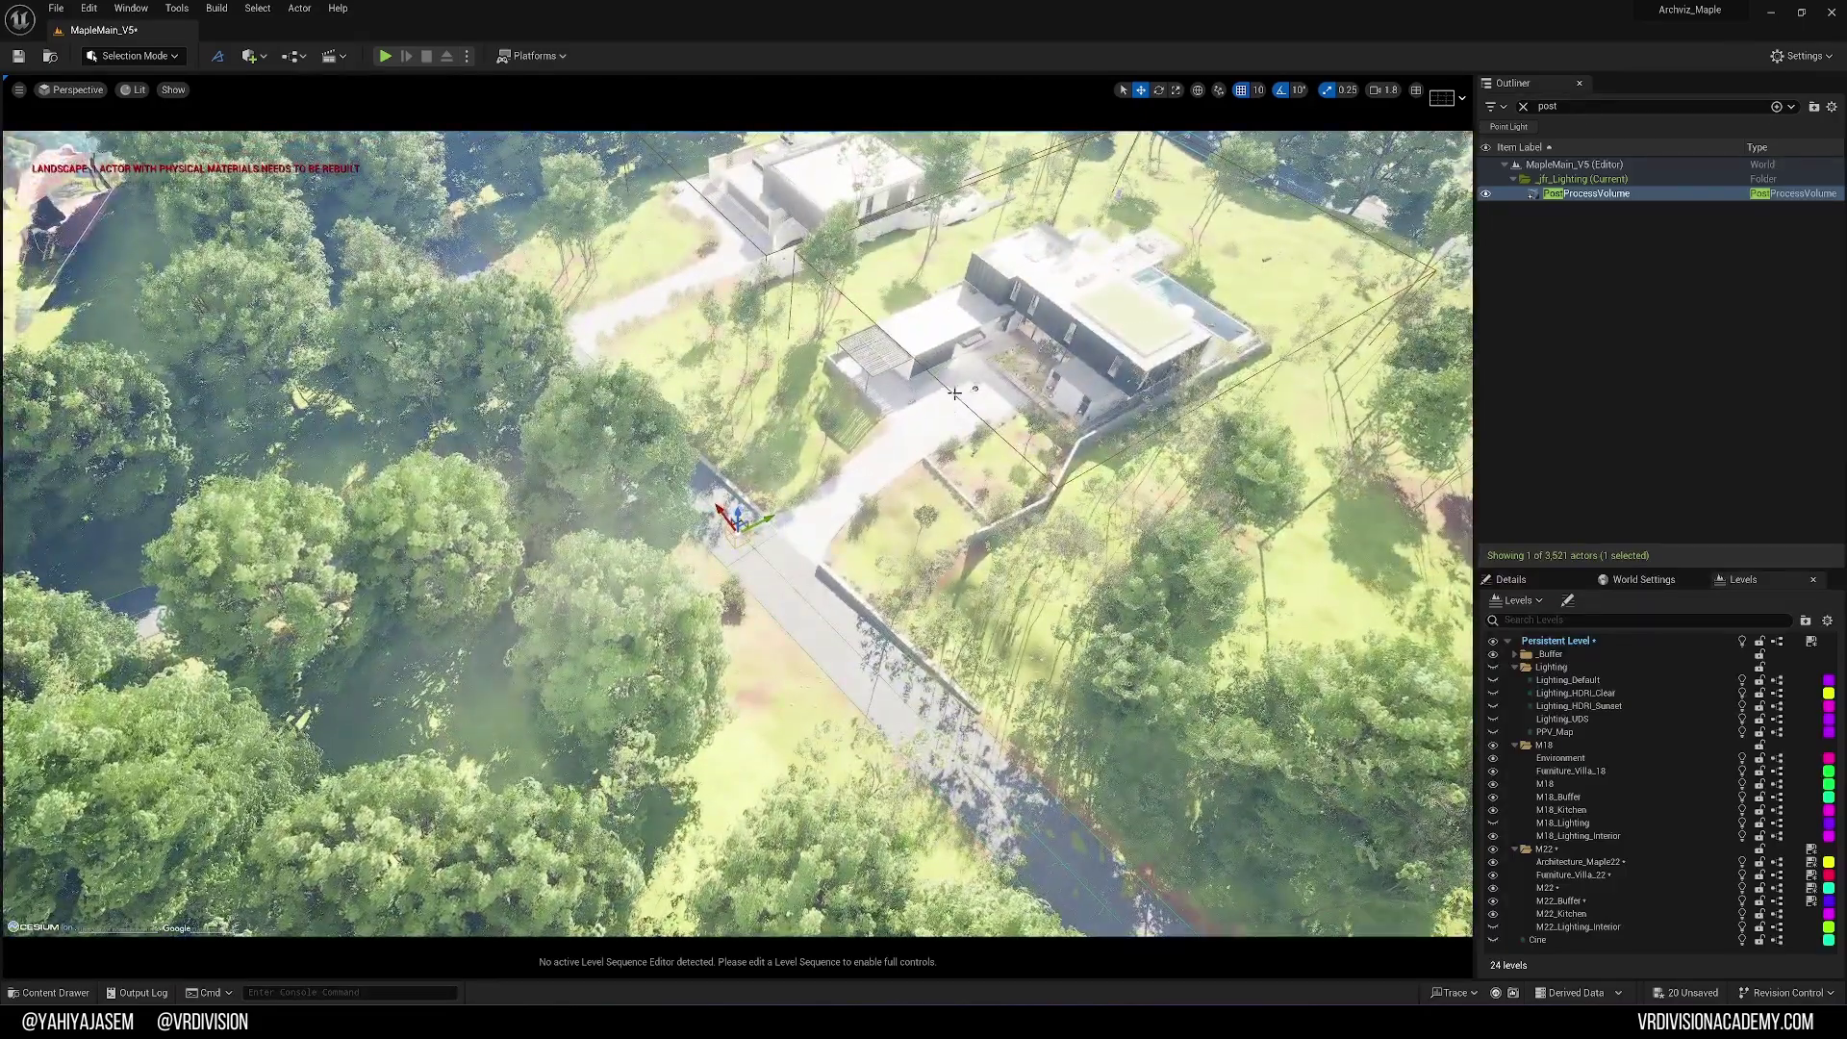
# - Clear the Outliner search, reselect the post process volume on the road and rename it PostProcessVolume_Global
pyautogui.click(954, 394)
pyautogui.click(1523, 106)
pyautogui.moveTo(697, 757); pyautogui.dragTo(714, 688, button='right')
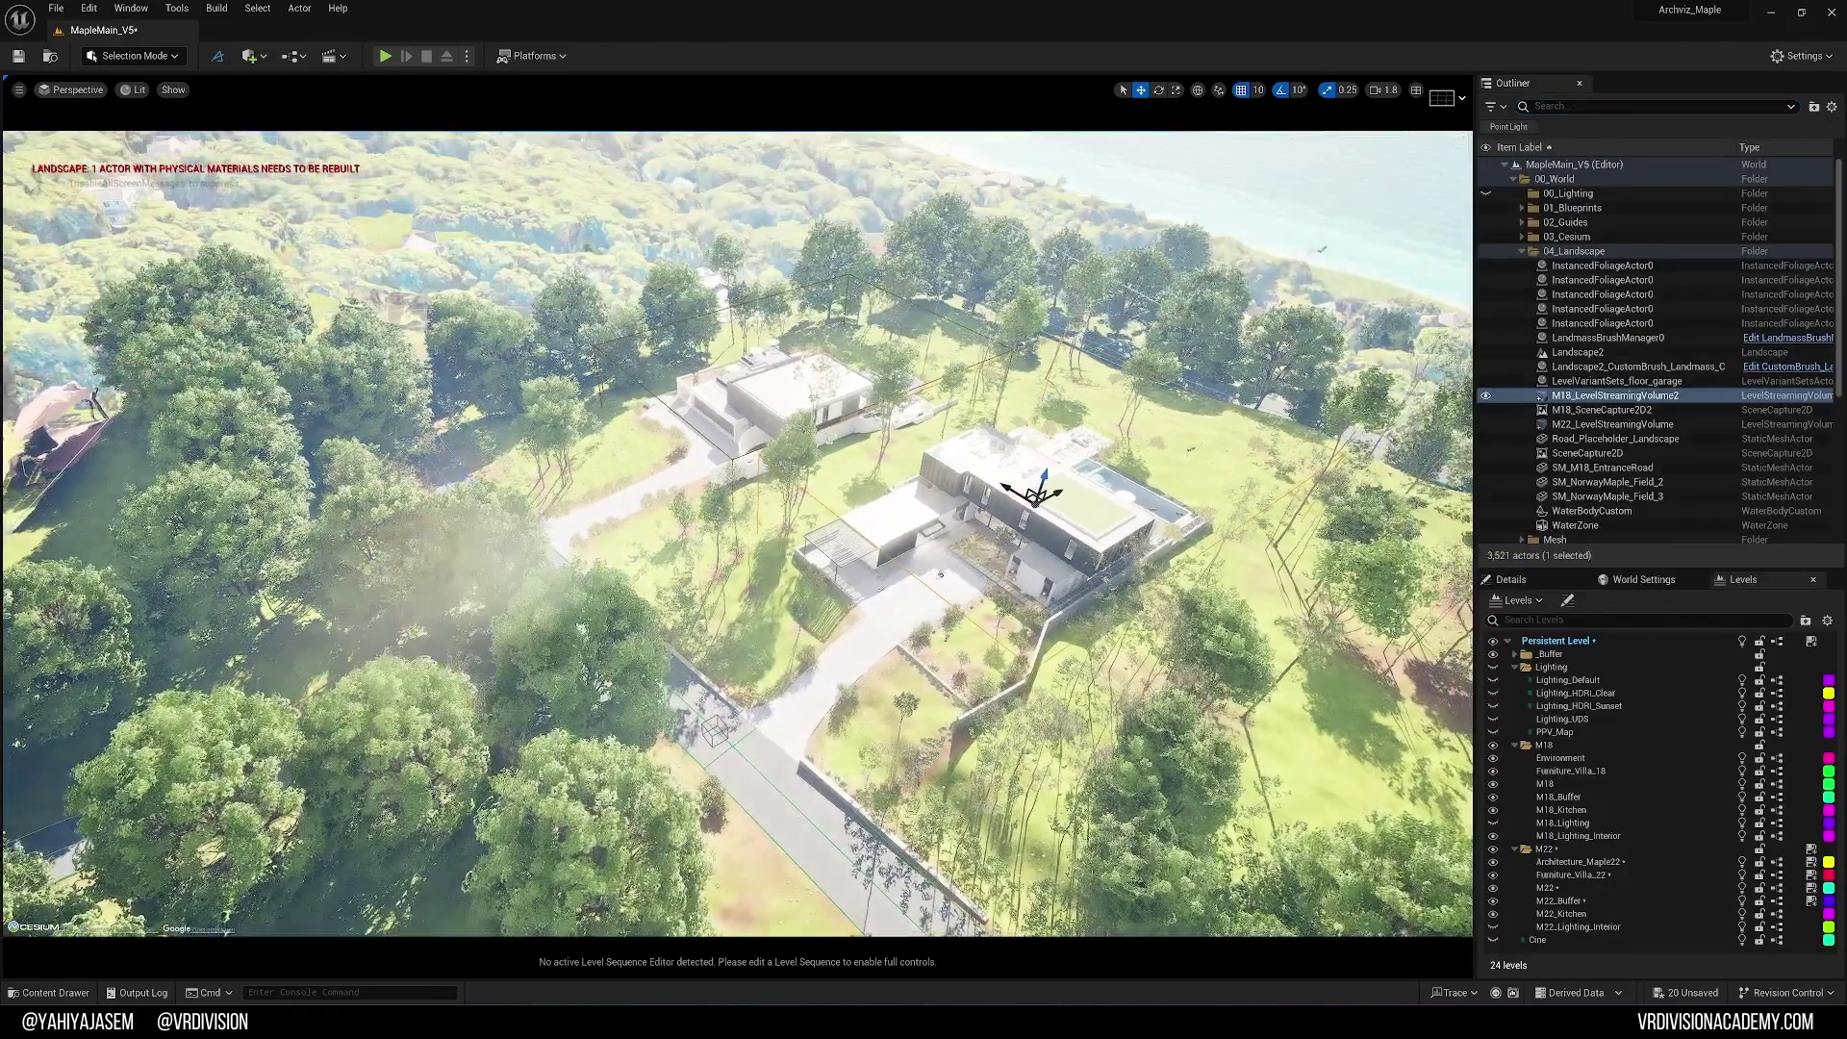
pyautogui.click(717, 729)
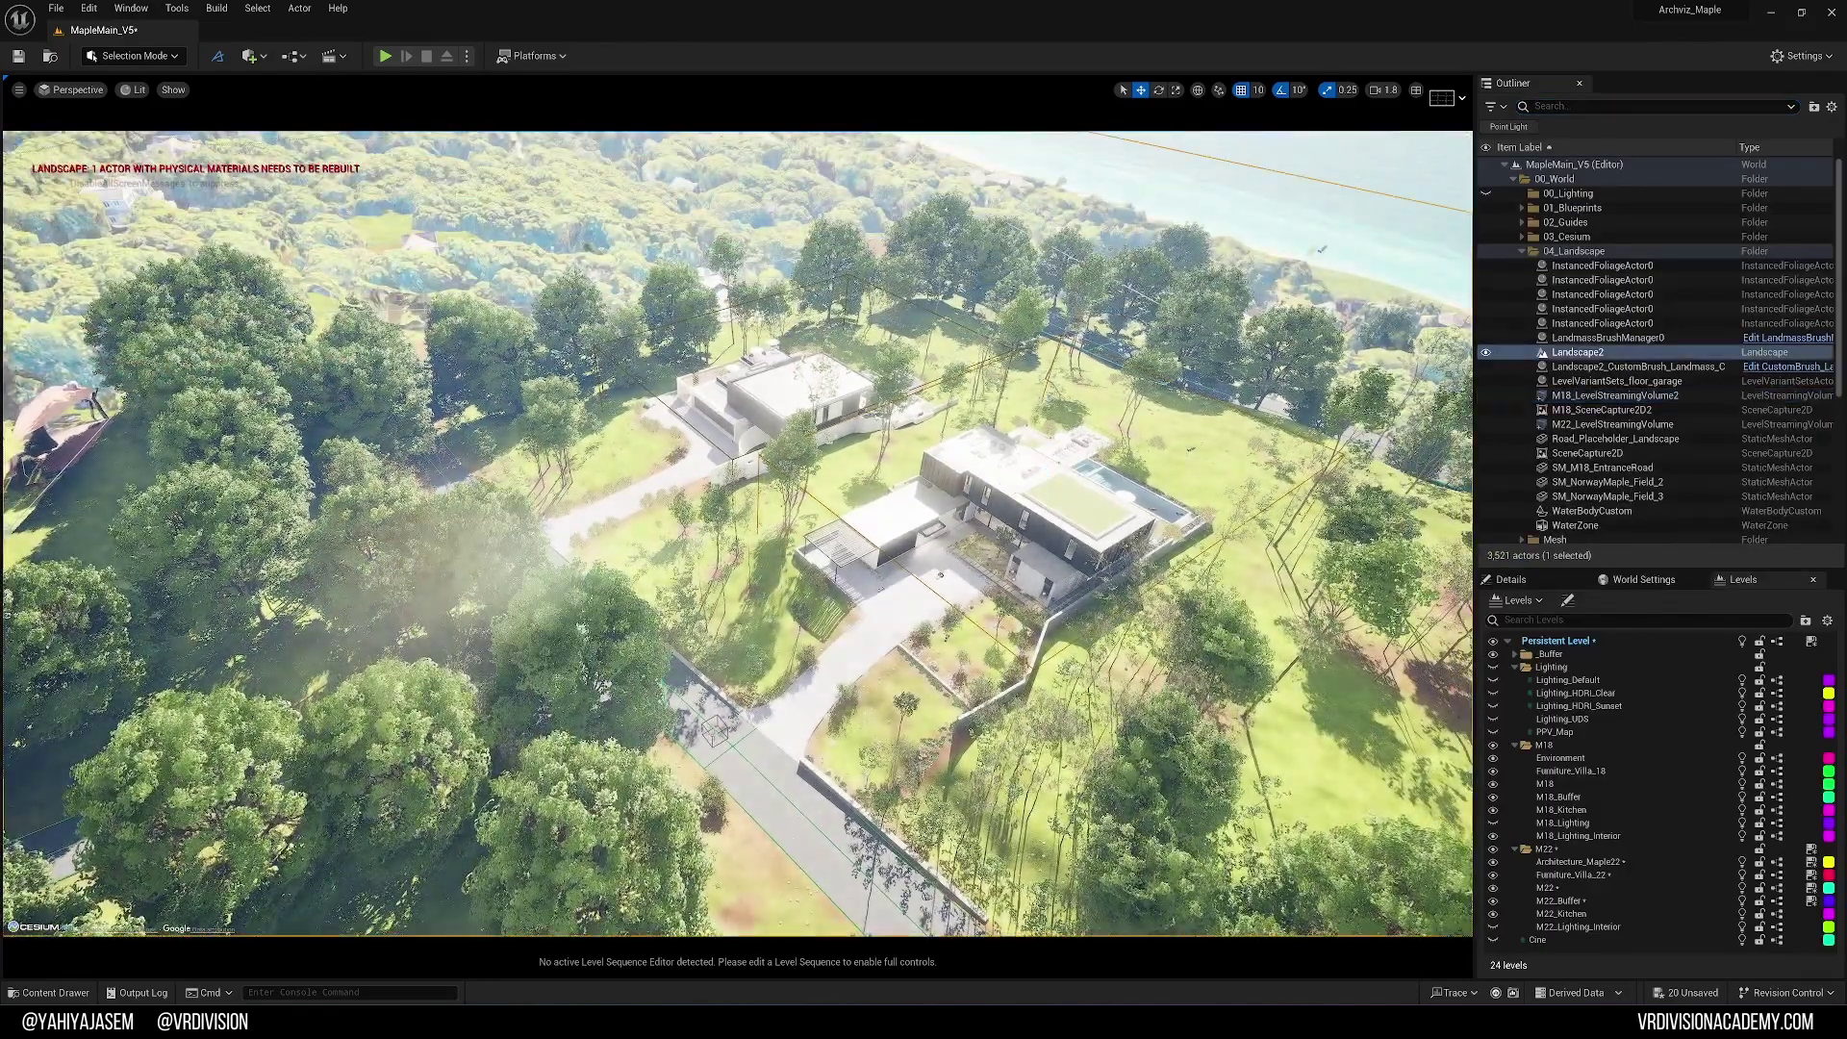
pyautogui.click(714, 732)
pyautogui.press('F2')
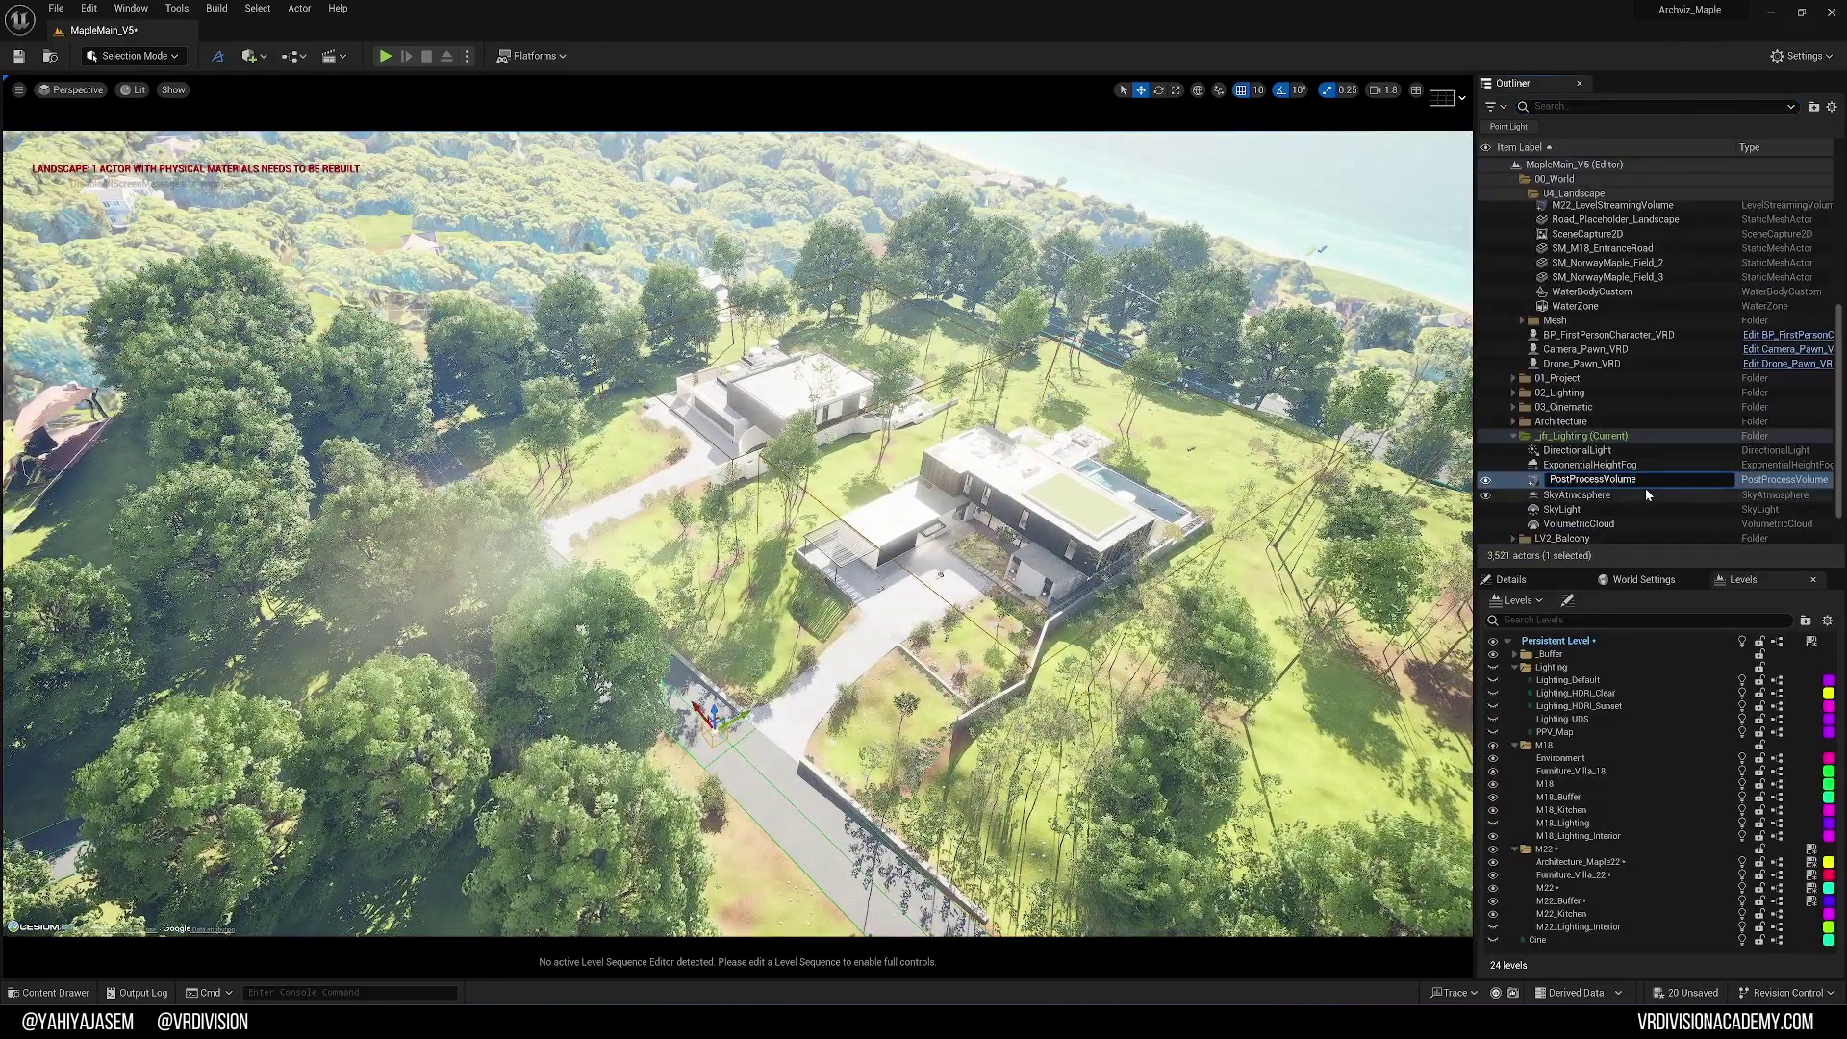
pyautogui.write('_Global')
pyautogui.press('Return')
# - Enable Infinite Extent (Unbound) for PostProcessVolume_Global and collapse its Favorites section
pyautogui.click(1503, 580)
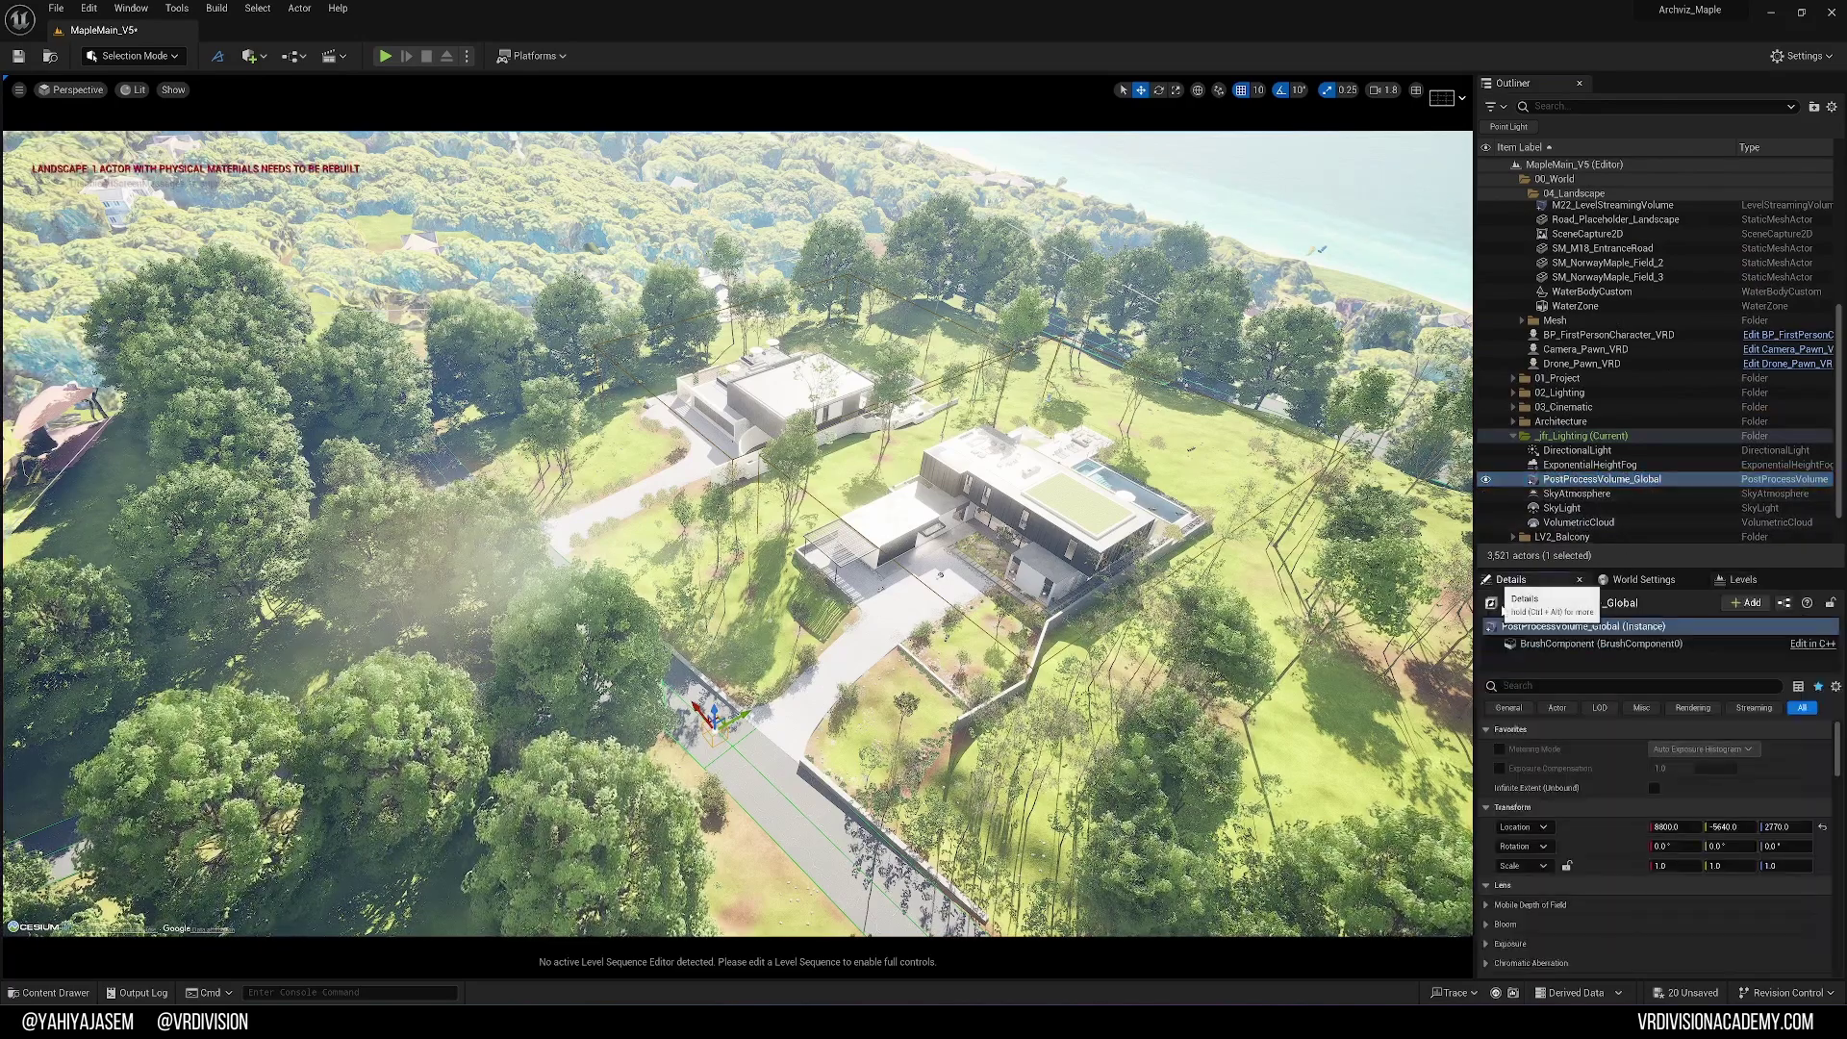
pyautogui.scroll(-15, 1533, 781)
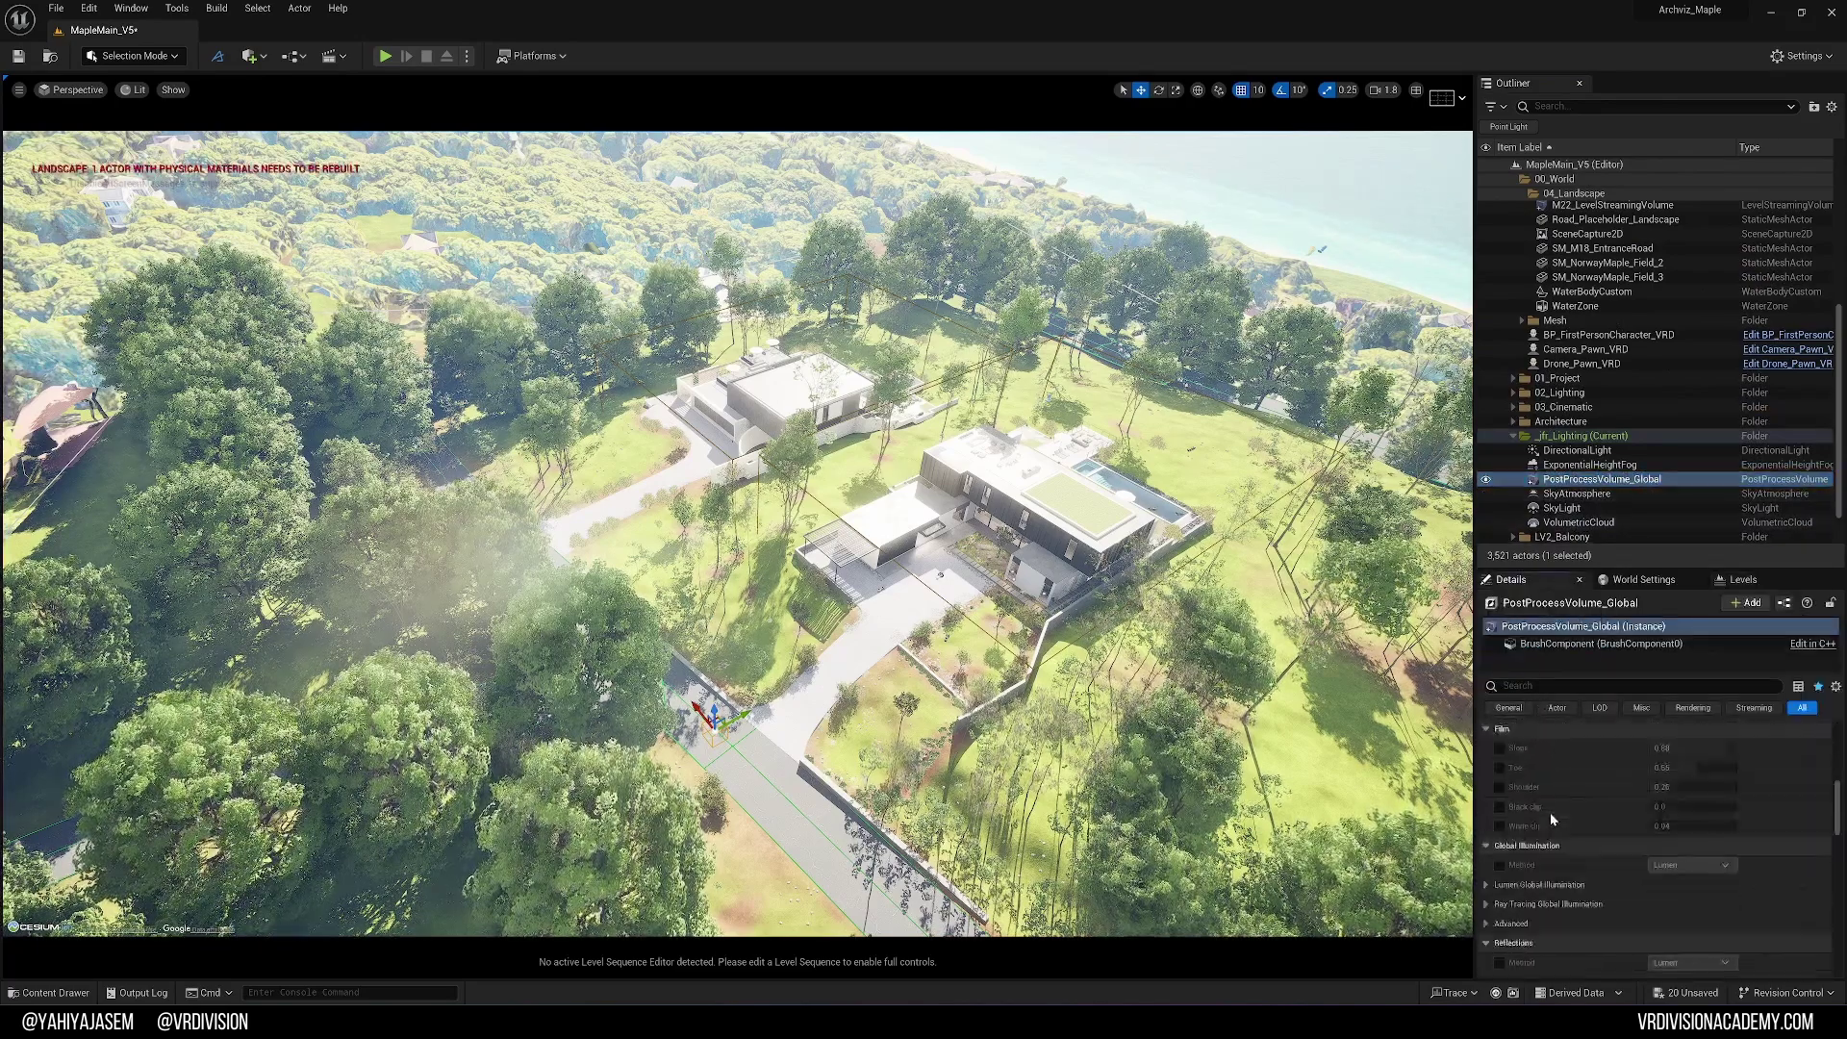
pyautogui.scroll(12, 1551, 818)
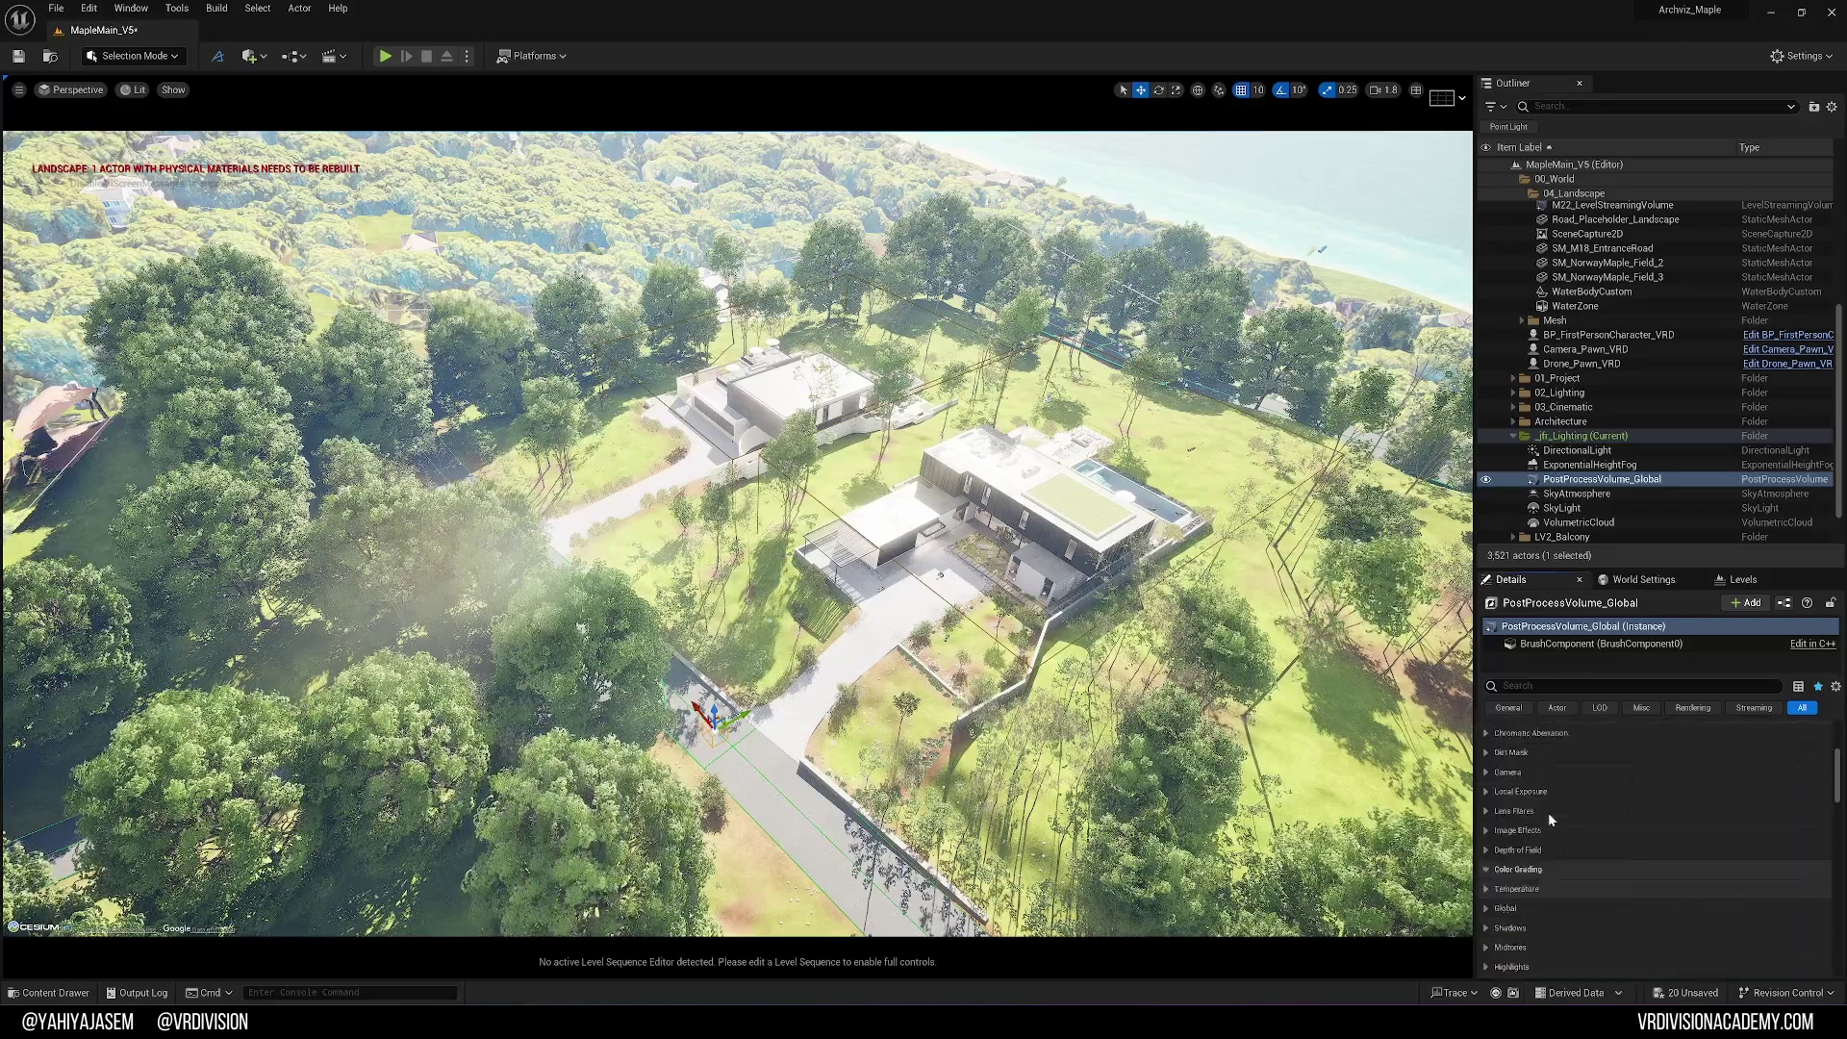
pyautogui.scroll(1, 1548, 812)
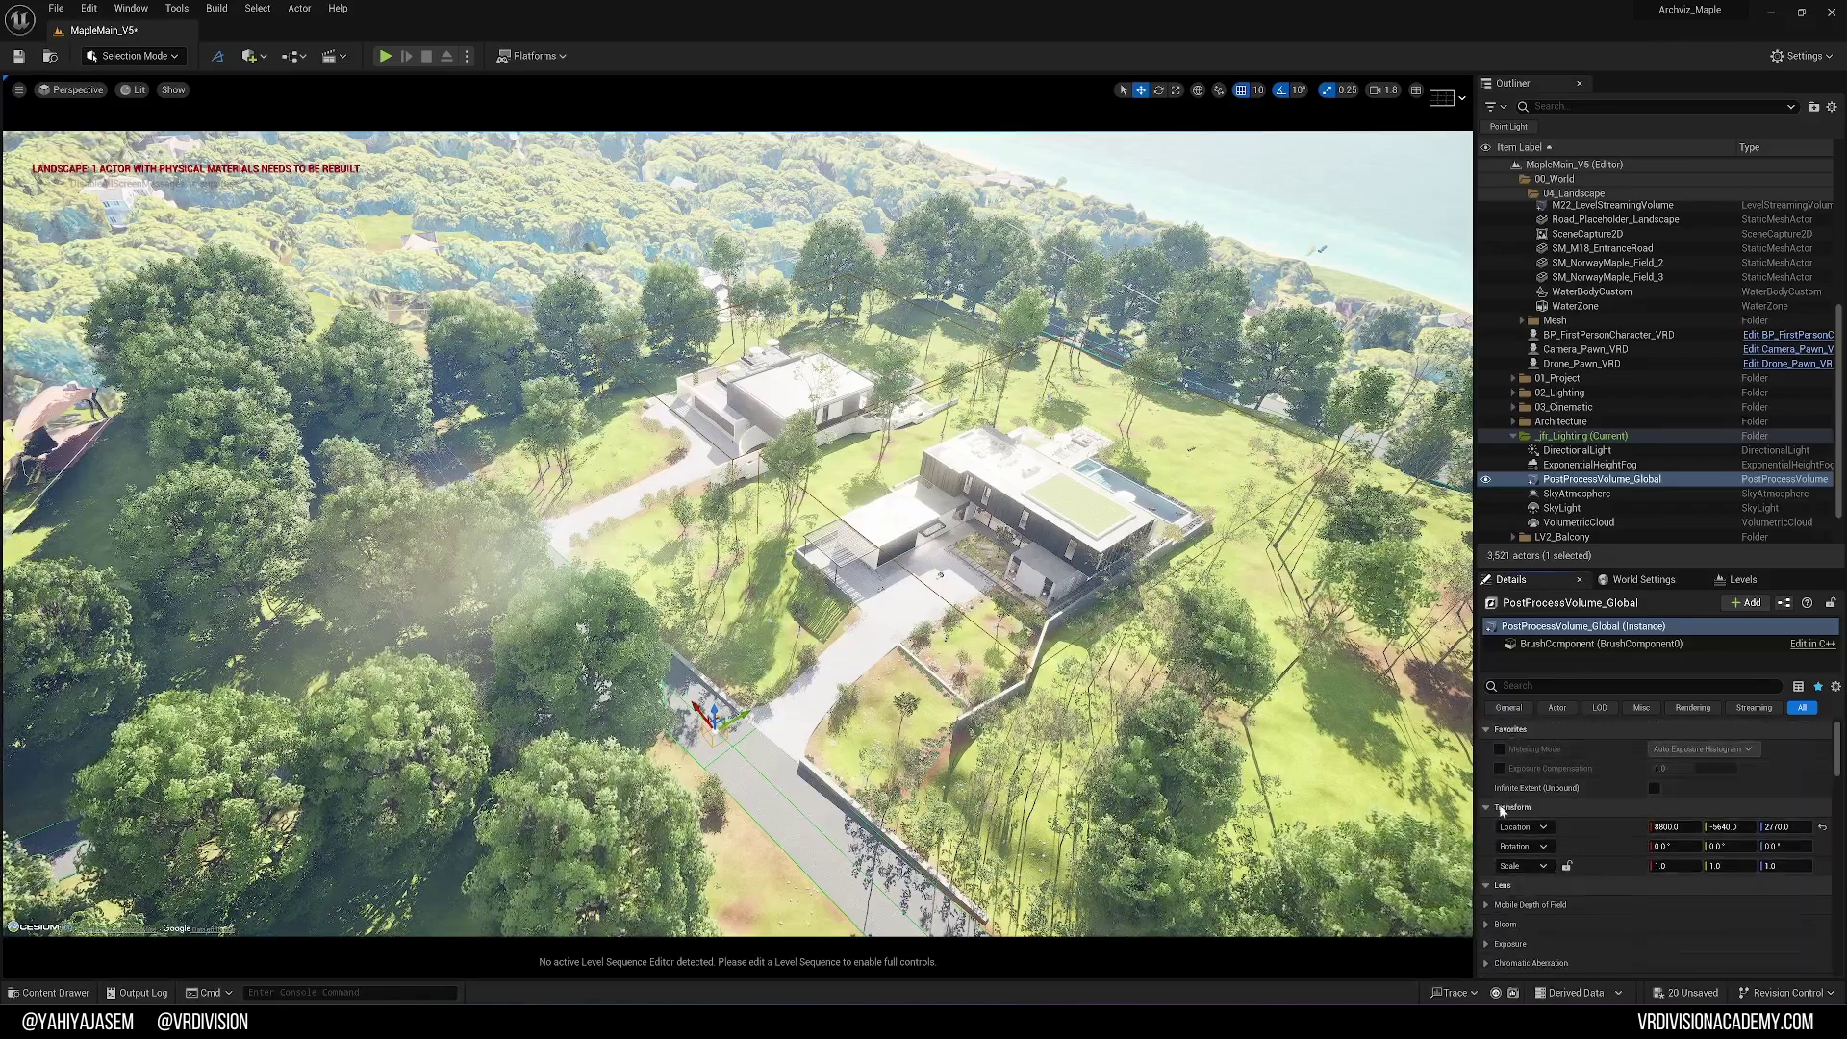
pyautogui.scroll(-6, 1507, 820)
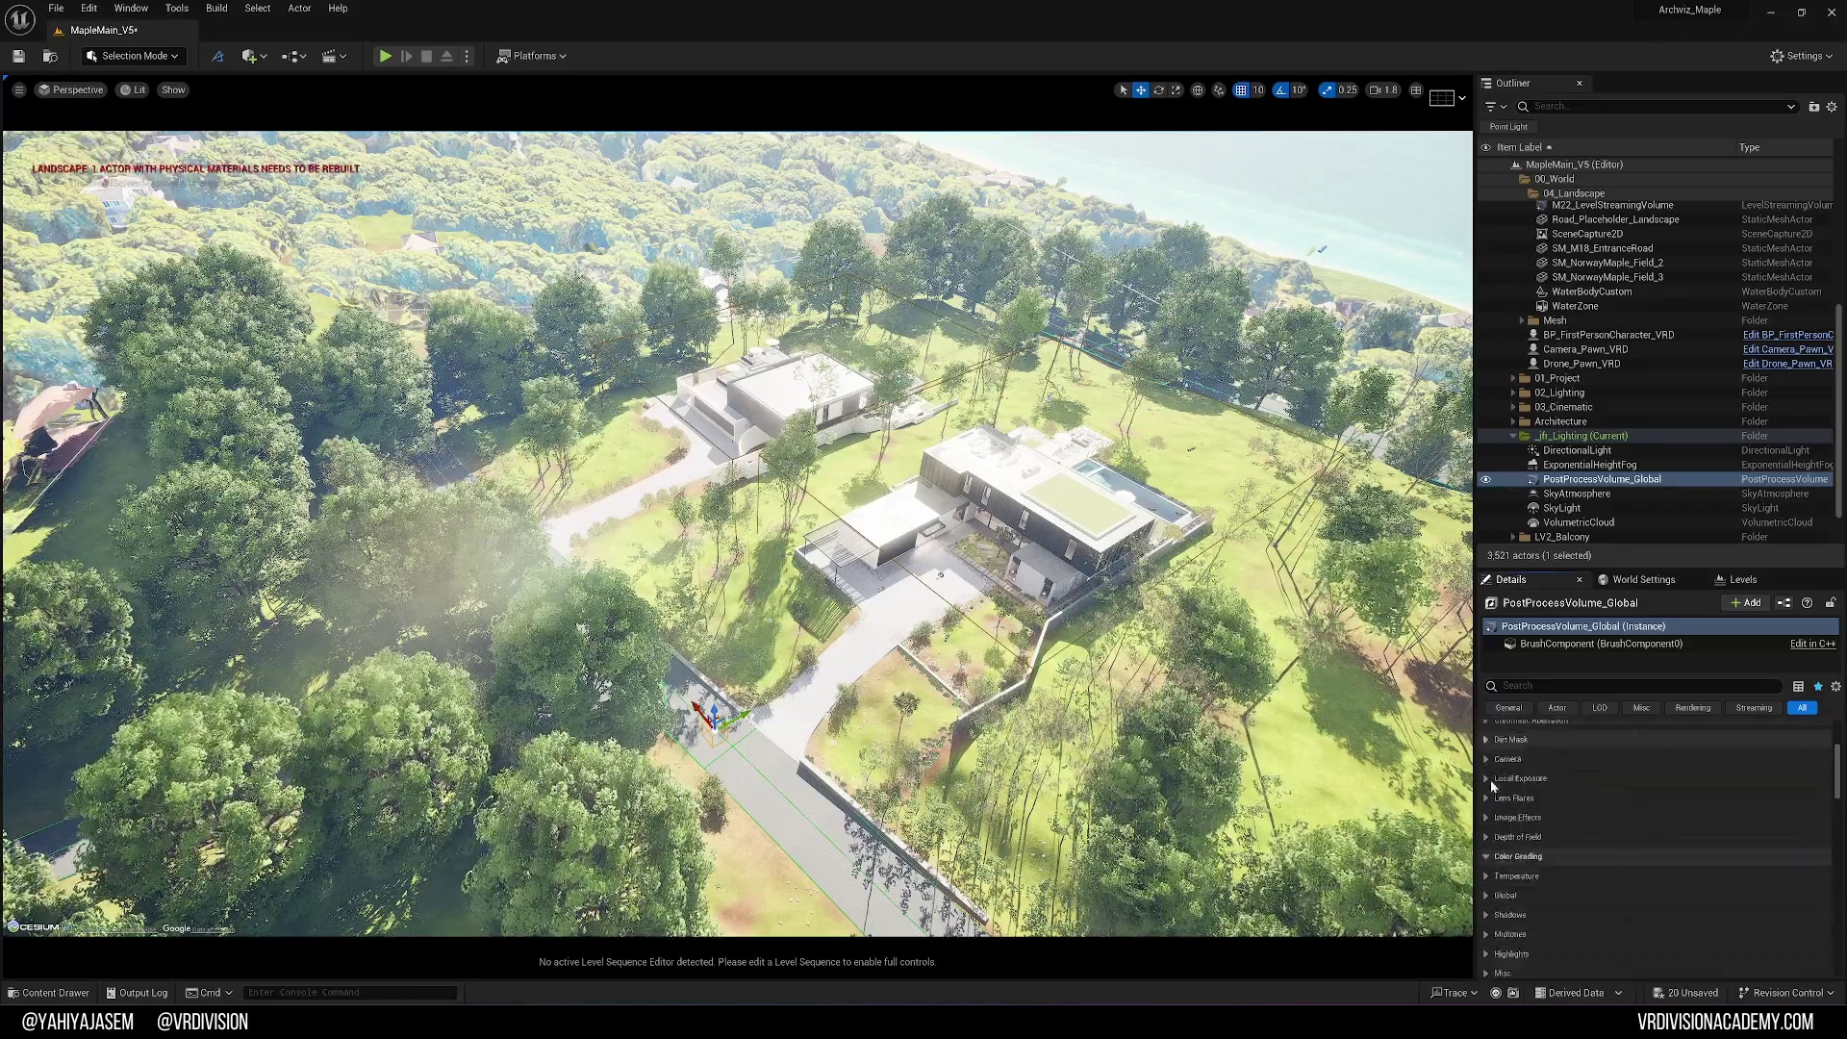
pyautogui.scroll(-5, 1553, 812)
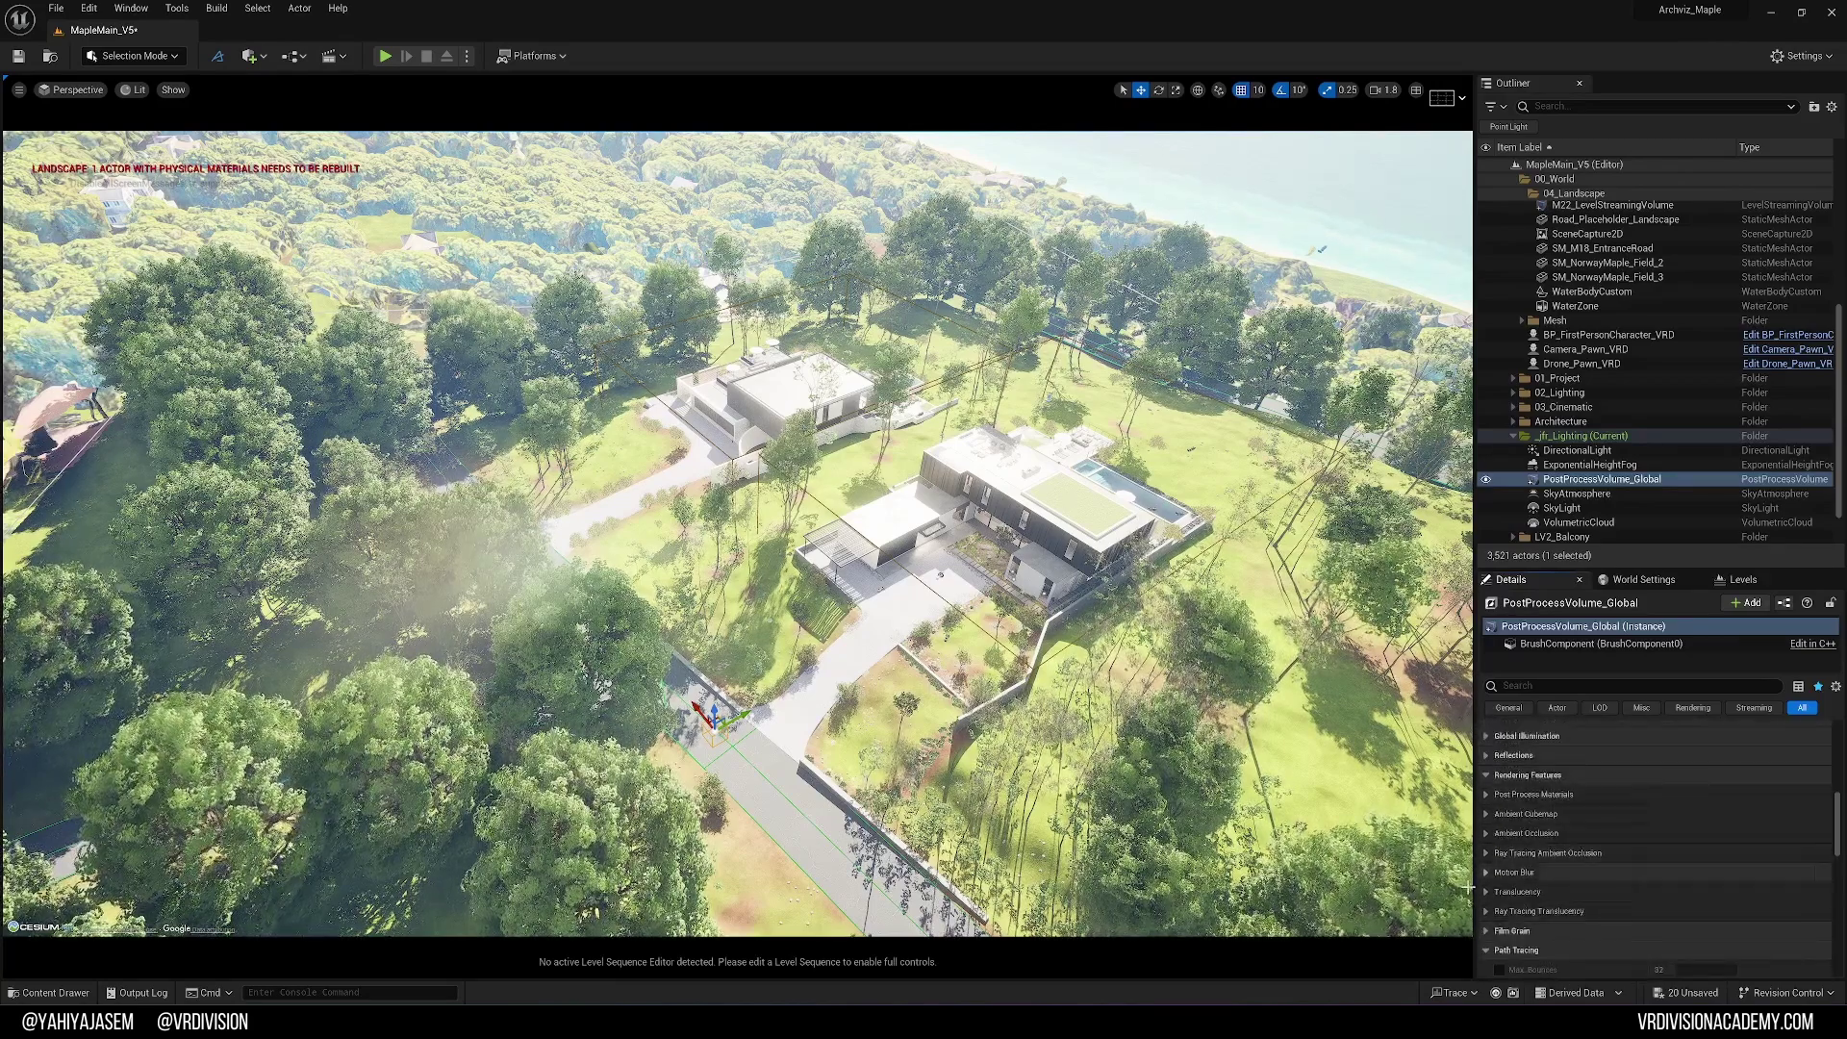
pyautogui.scroll(-5, 1534, 866)
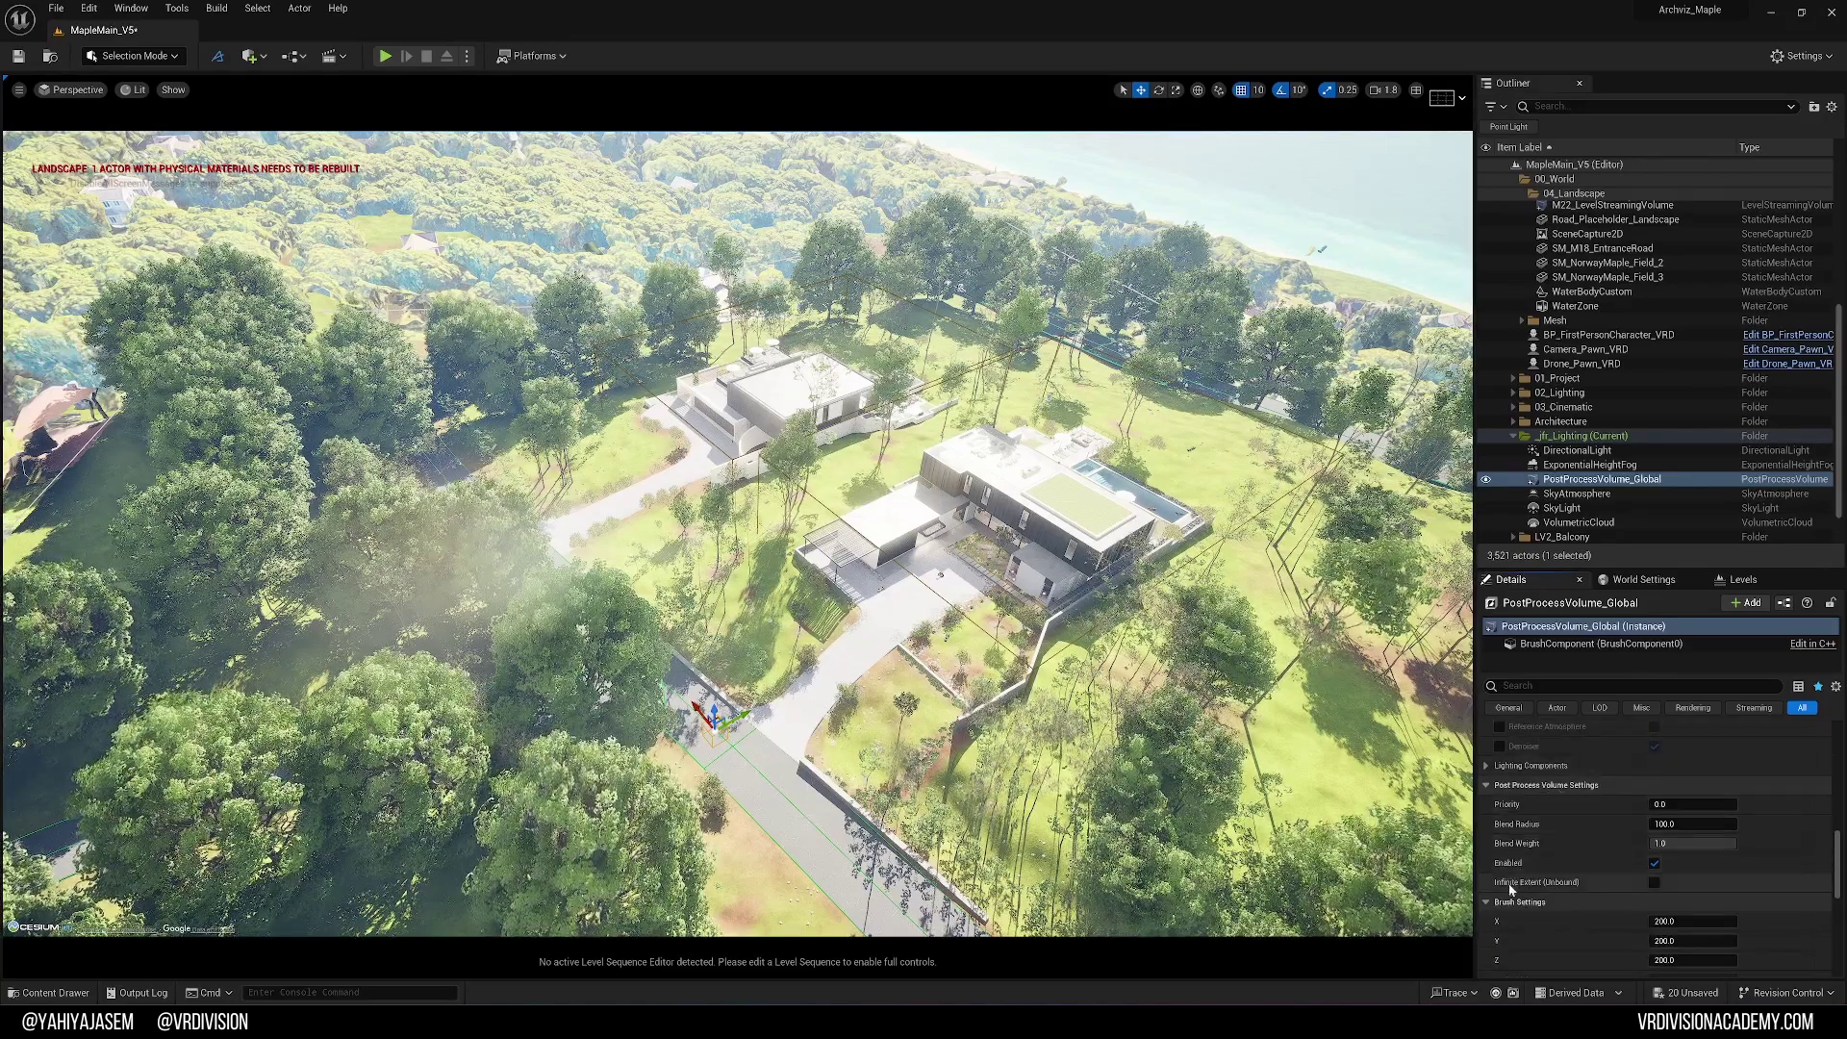
pyautogui.rightClick(1597, 881)
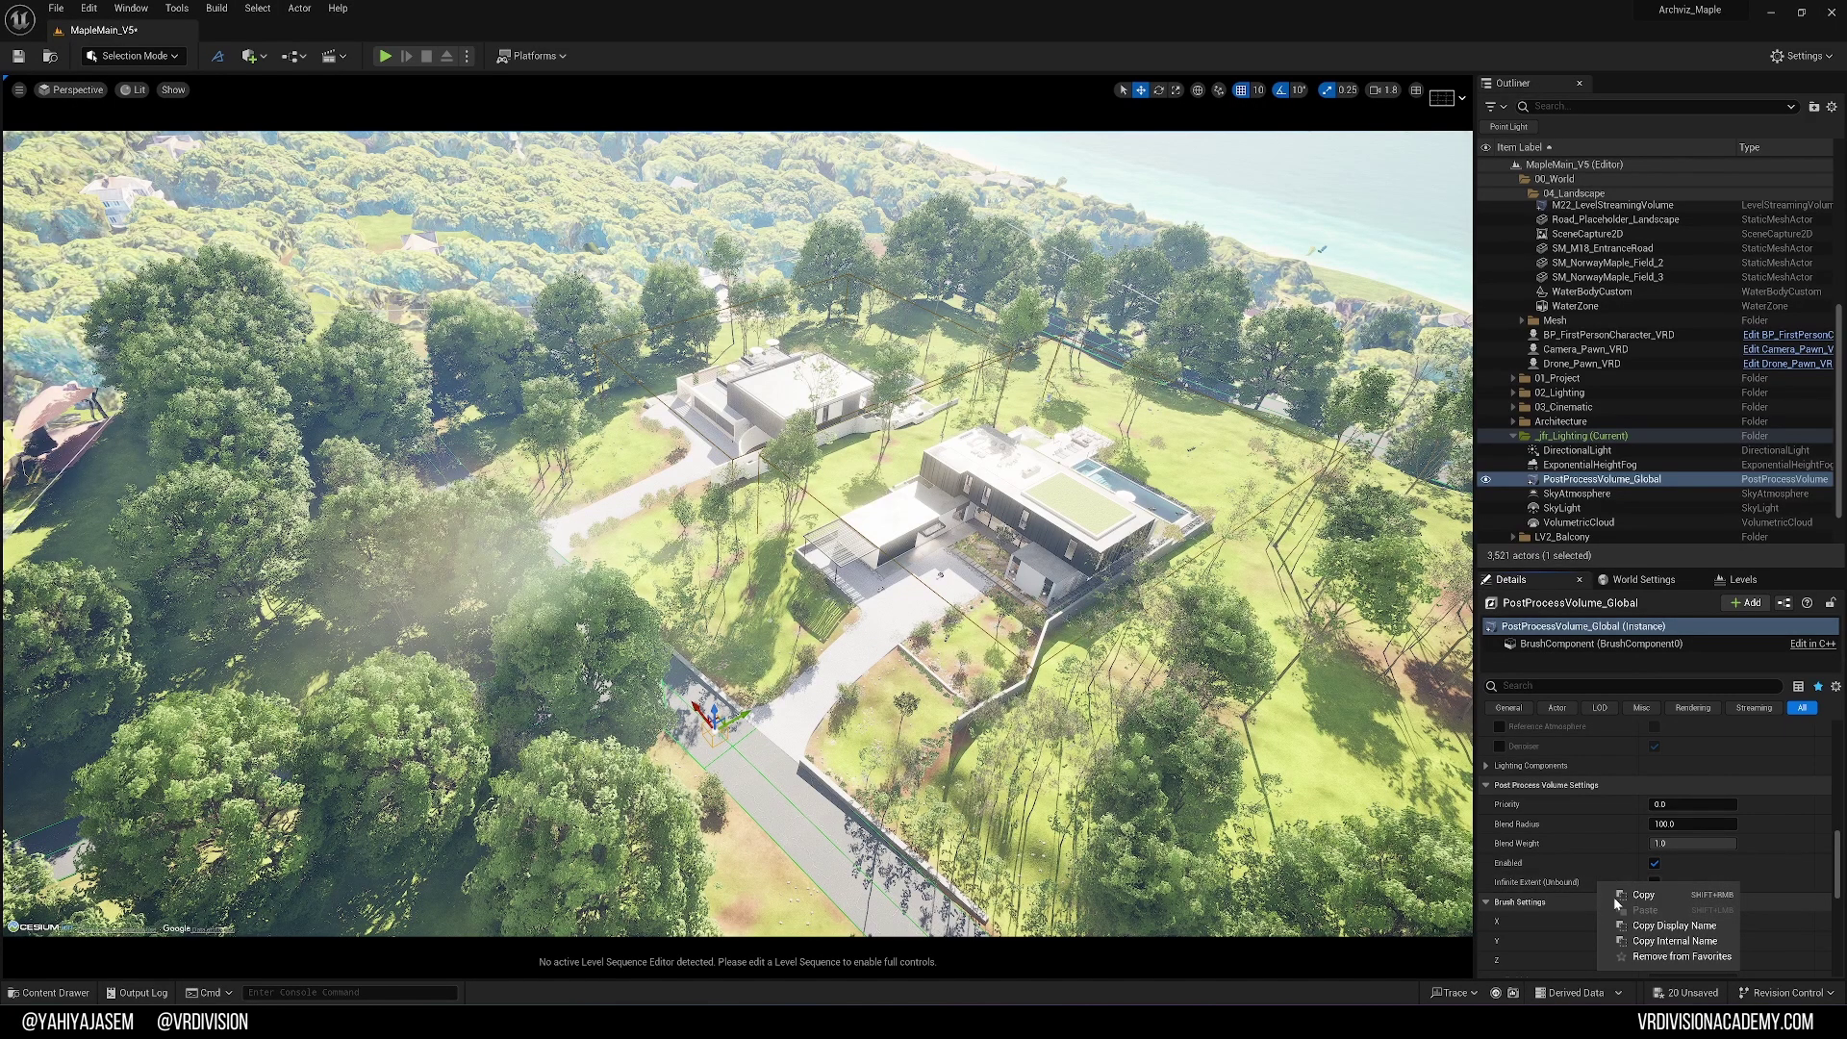
pyautogui.click(1655, 957)
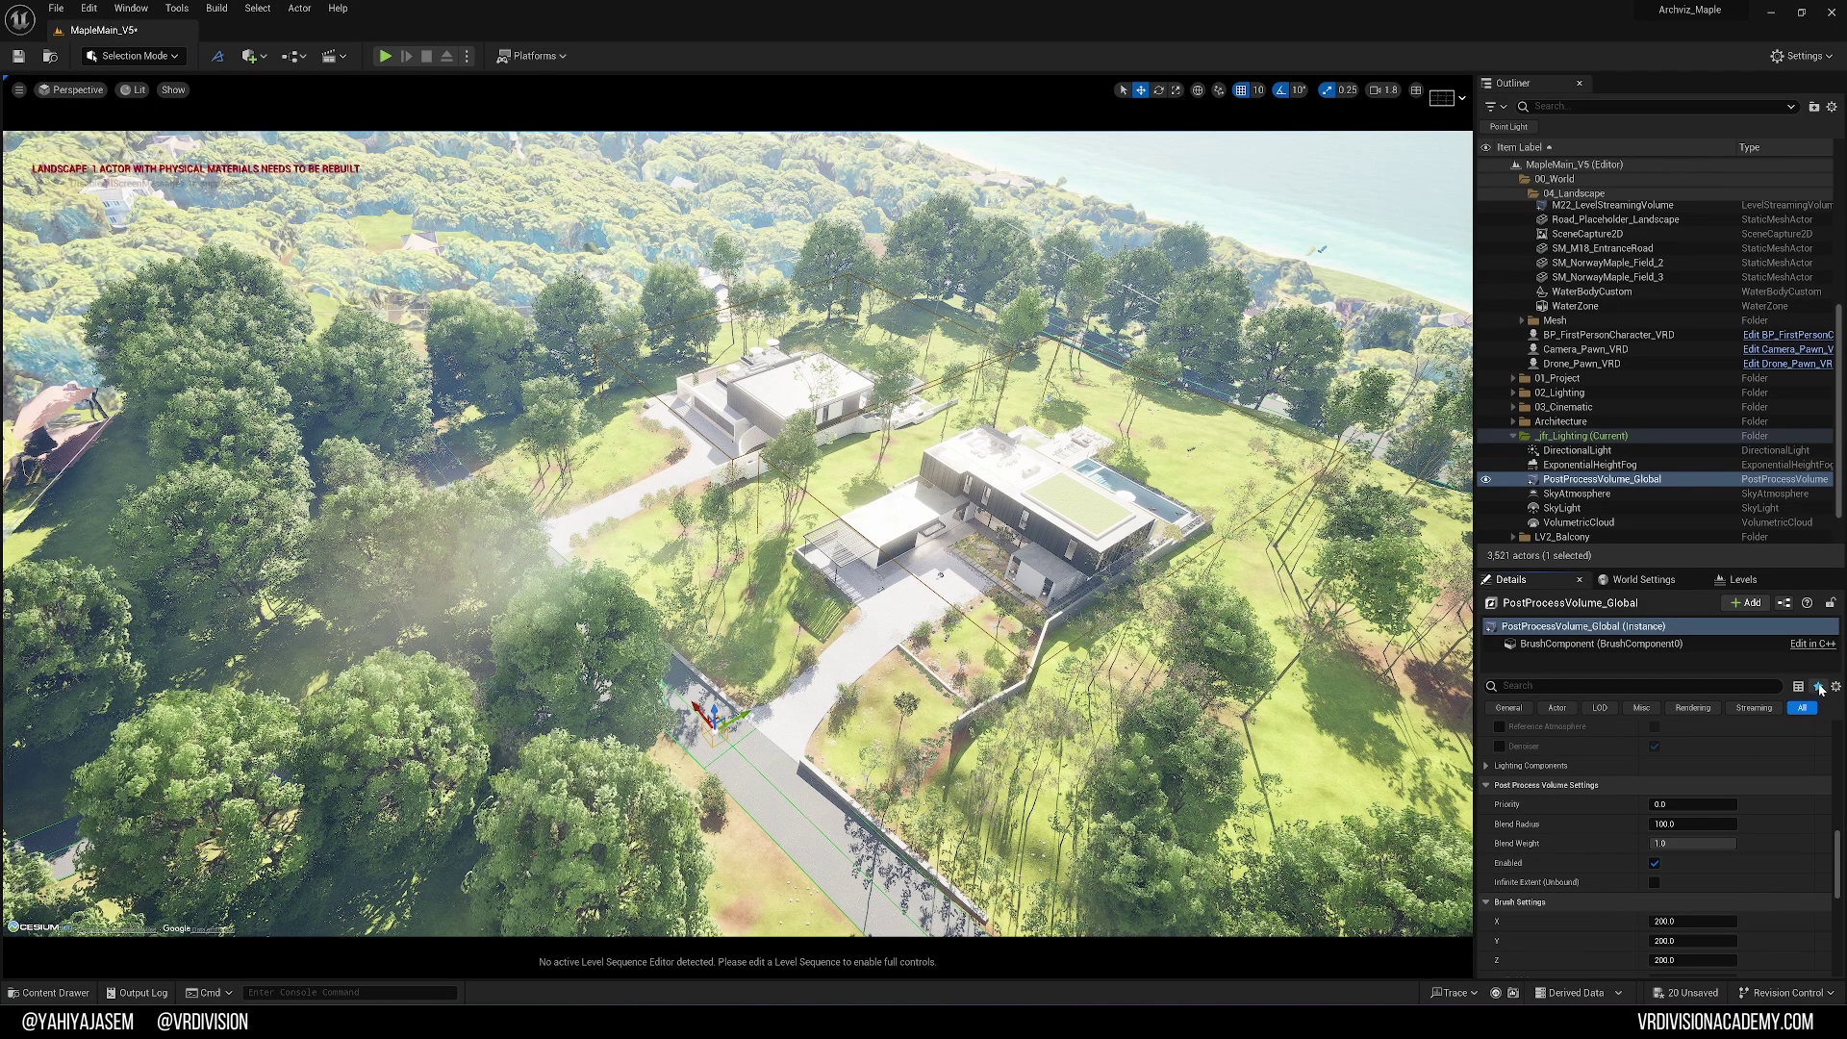
pyautogui.scroll(5, 1597, 827)
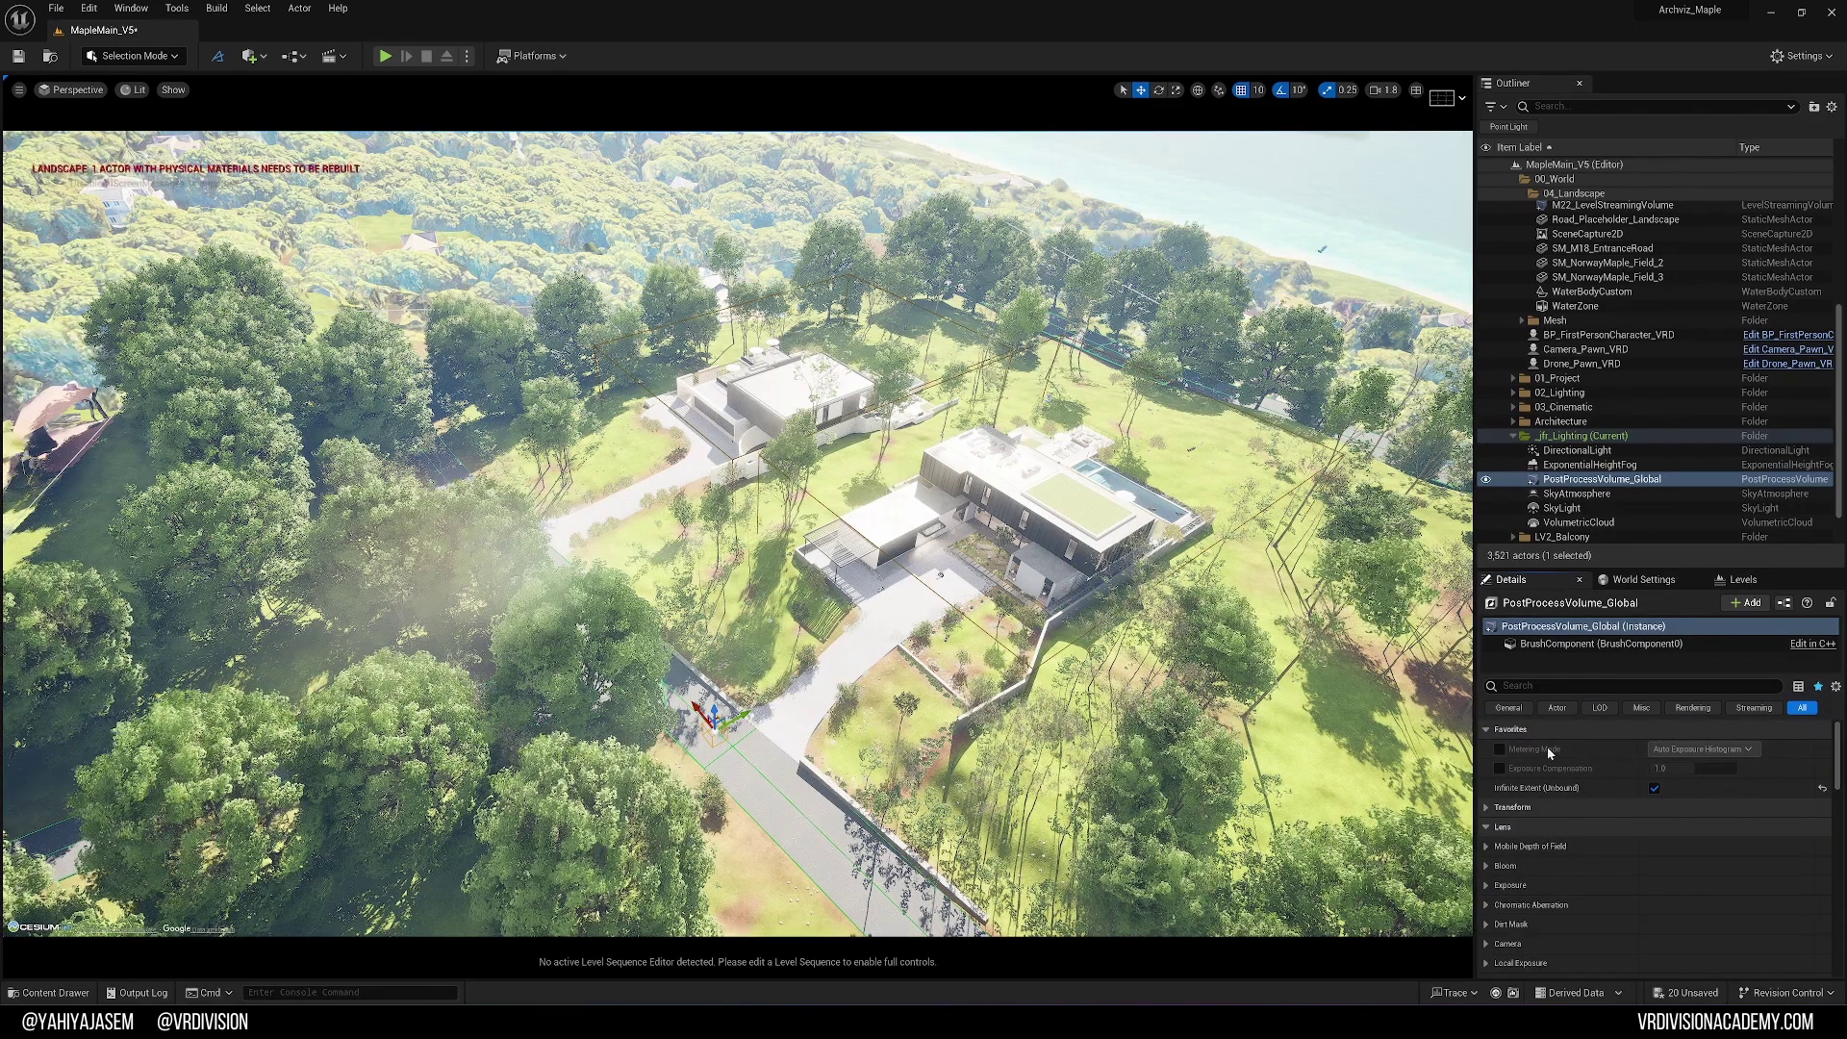
pyautogui.click(1508, 730)
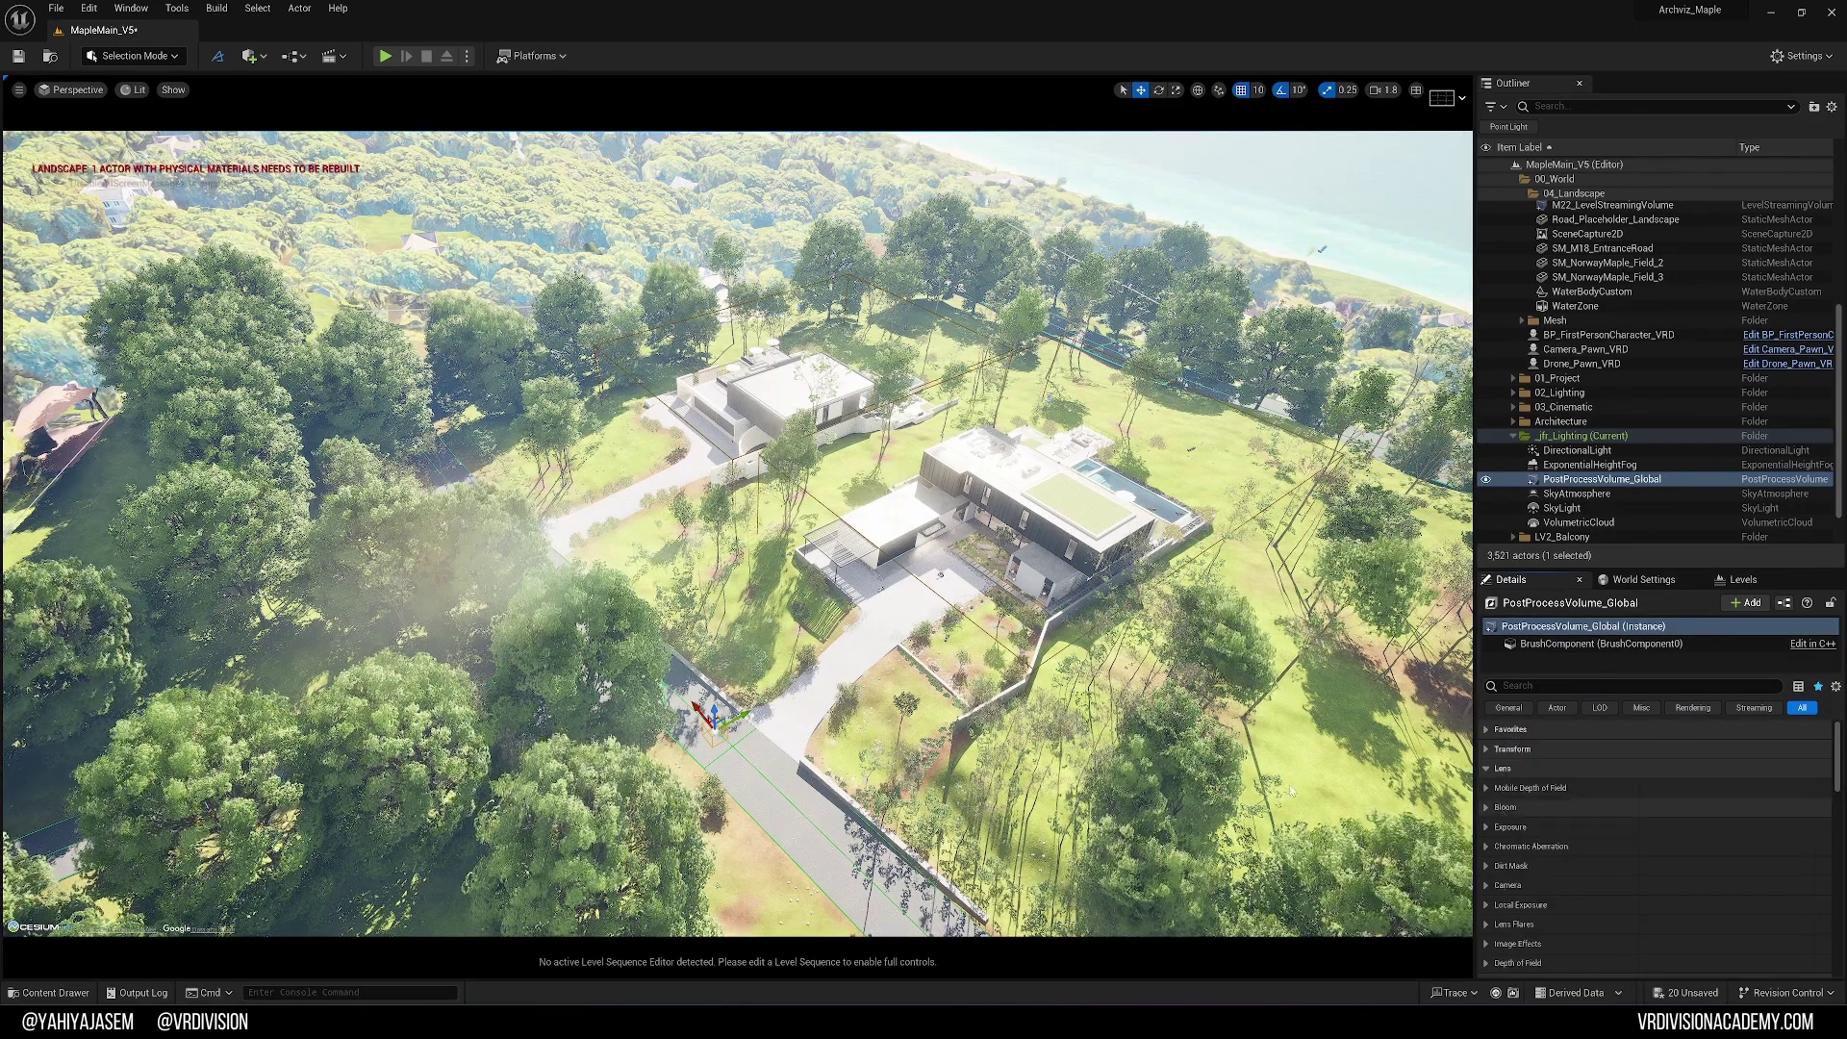
# - Override the bloom method on PostProcessVolume_Global with Convolution while facing the sun
pyautogui.press('f')
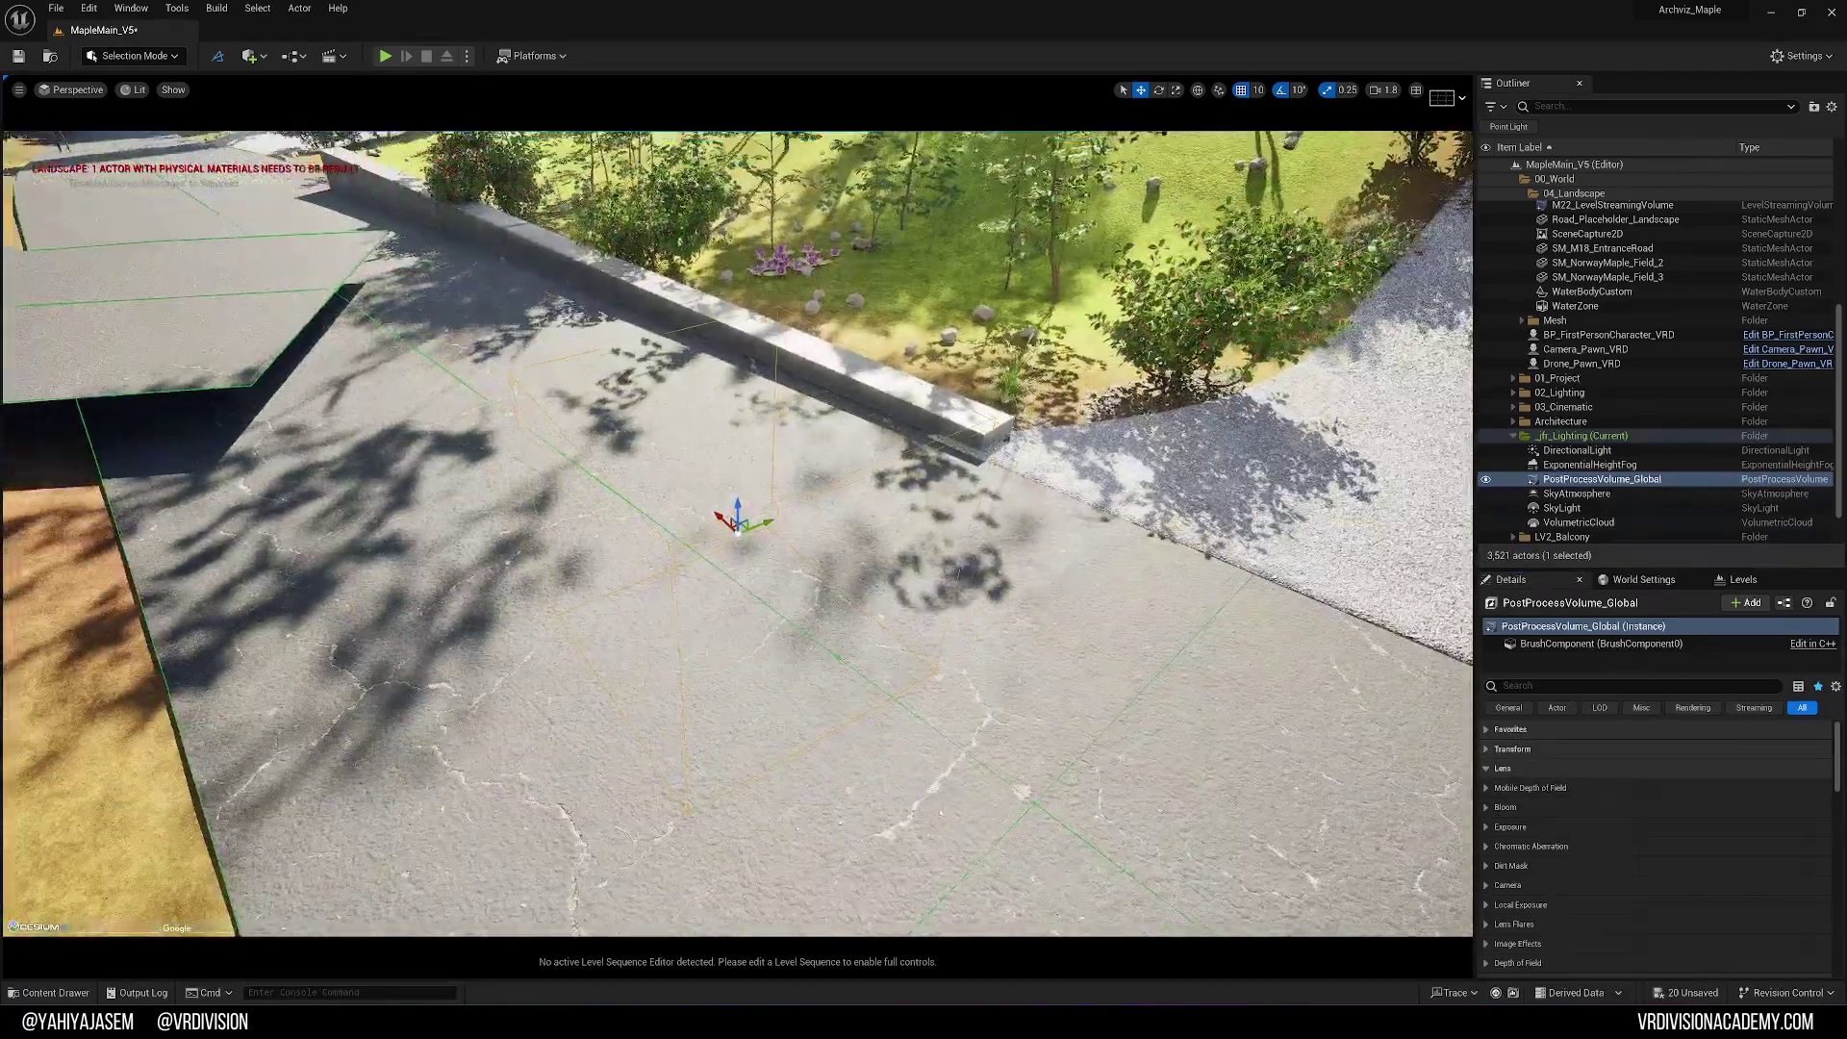
pyautogui.moveTo(1397, 667); pyautogui.dragTo(1396, 625, button='right')
pyautogui.click(1505, 807)
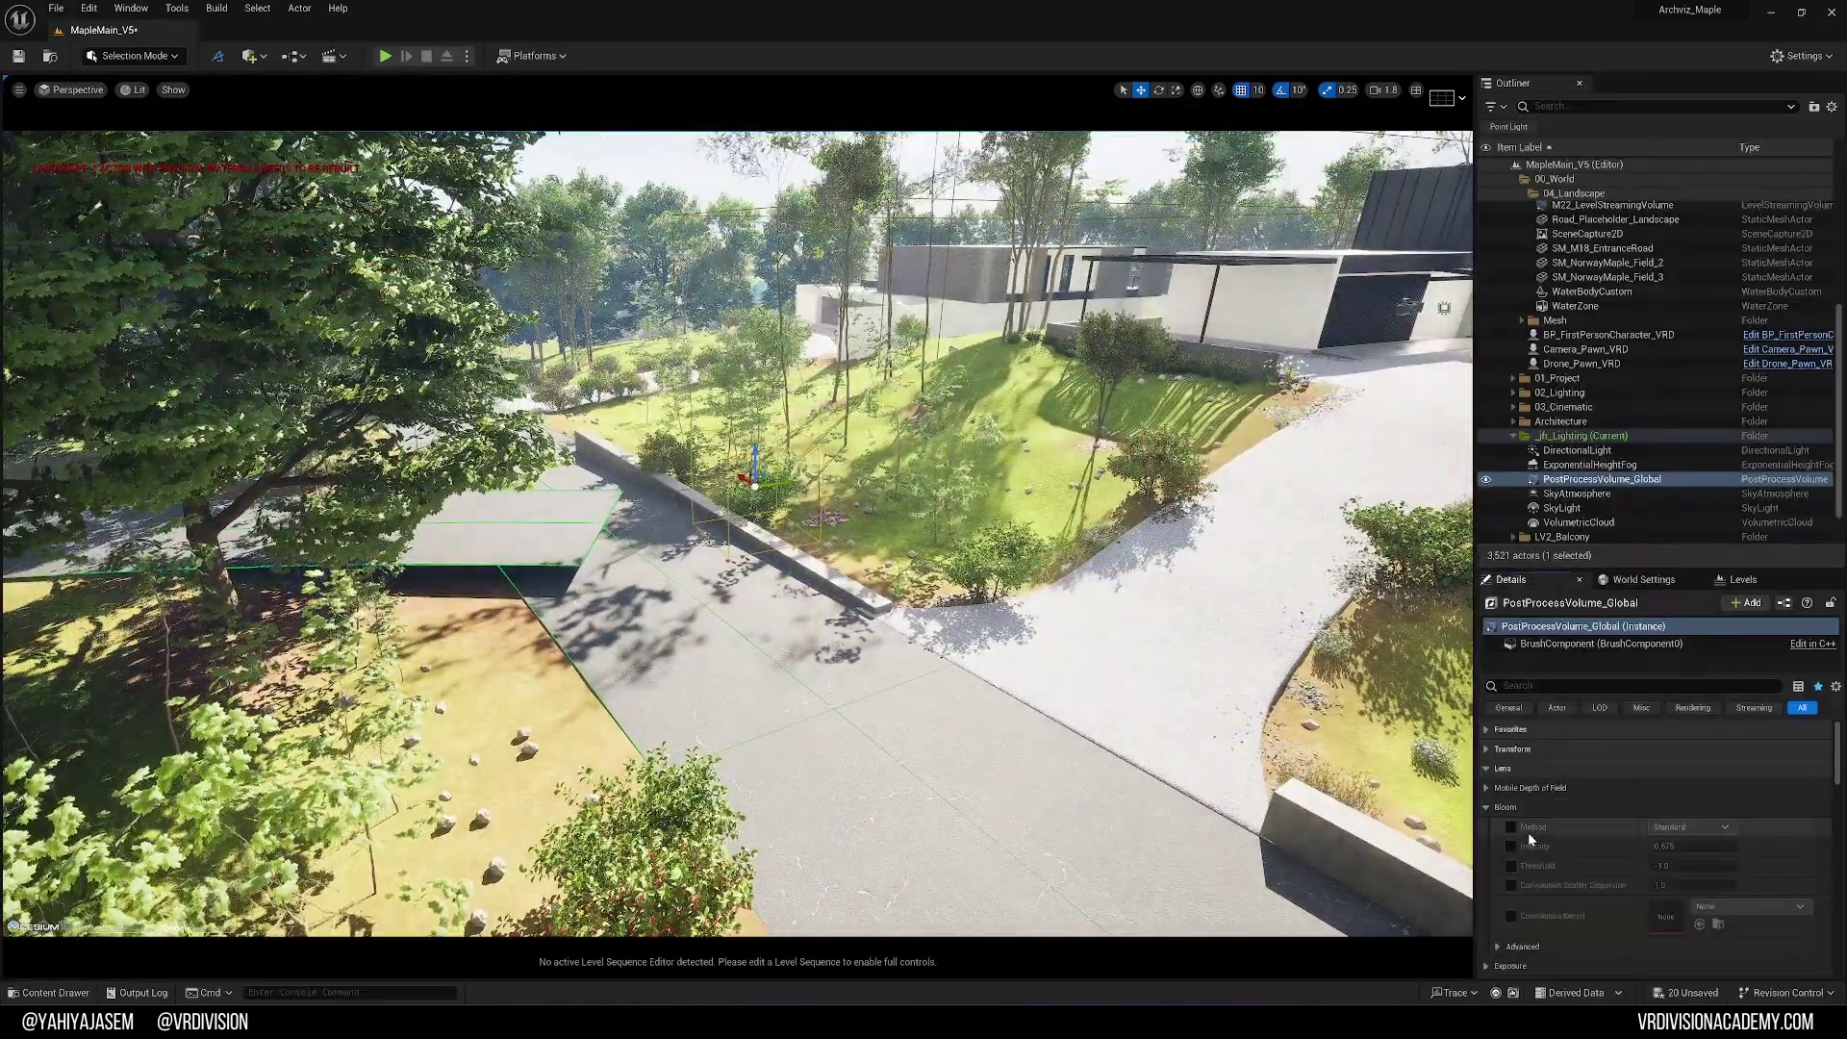
pyautogui.click(1510, 826)
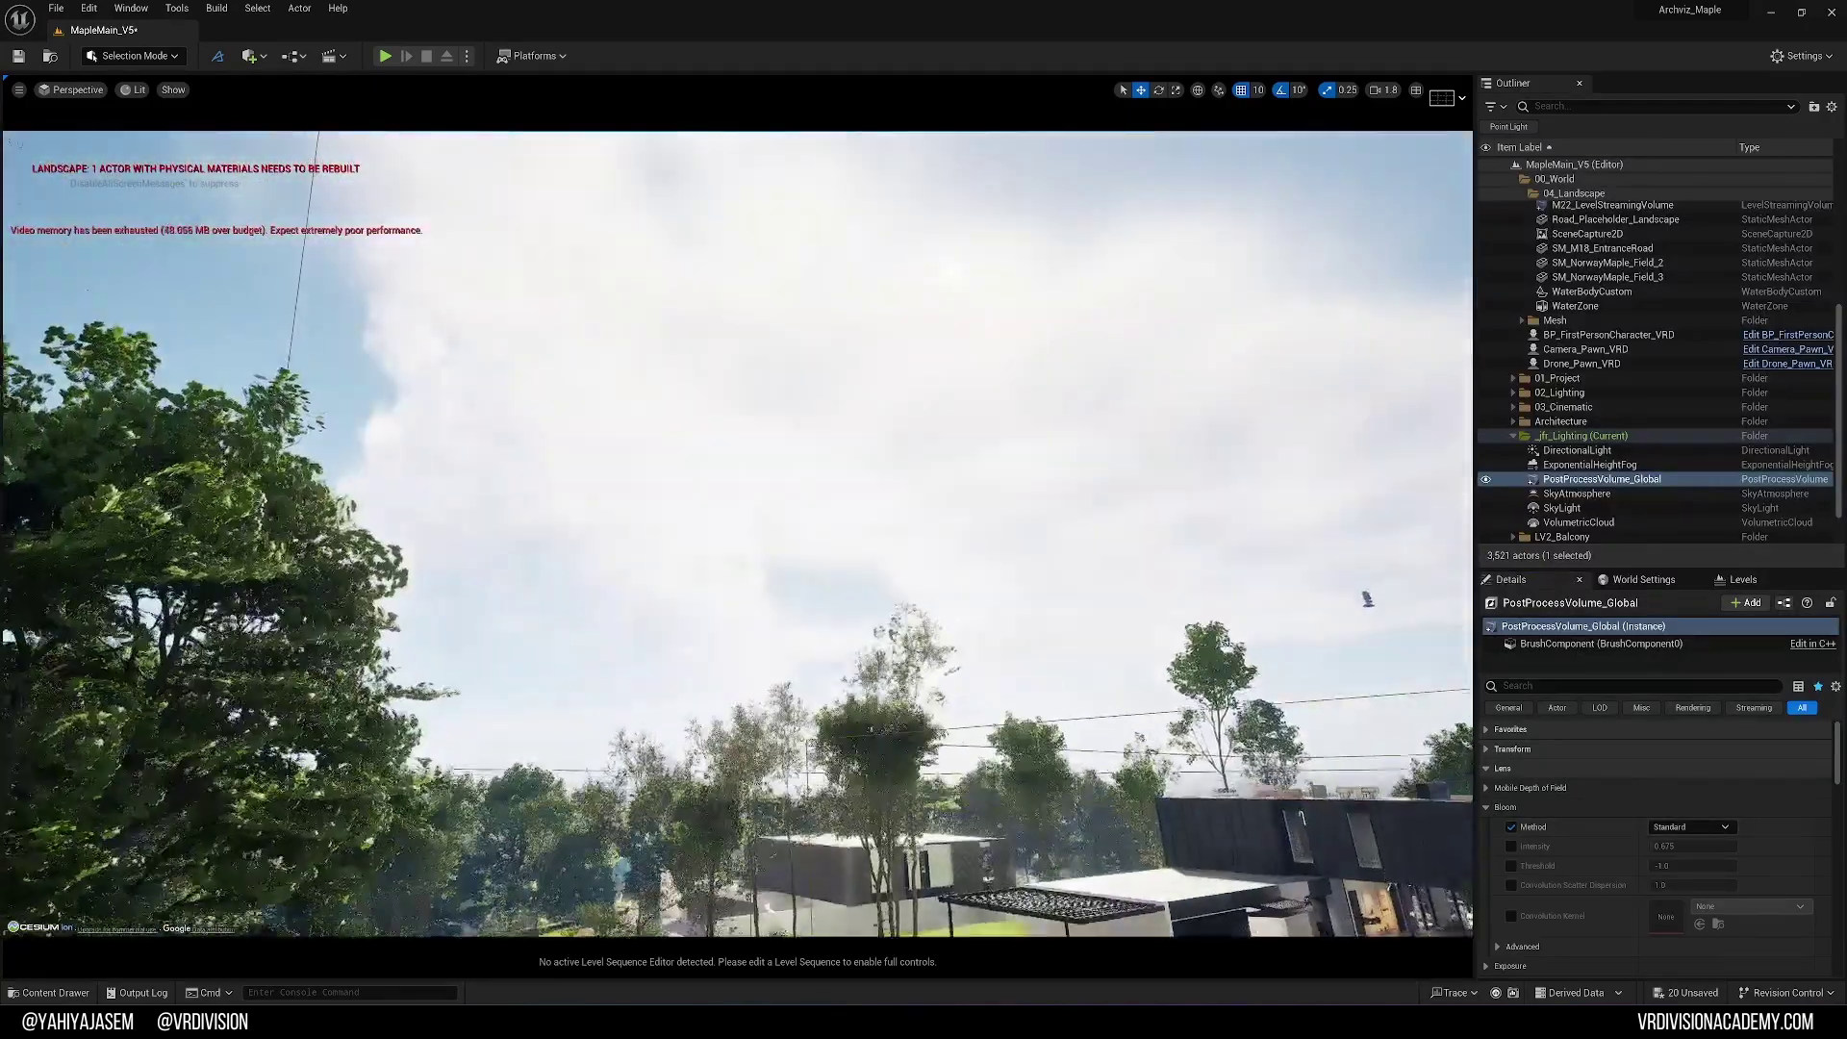
pyautogui.click(1690, 826)
pyautogui.click(1679, 856)
# - Collapse the Lens and Path Tracing sections of the volume's details and look through the remaining categories
pyautogui.click(1503, 767)
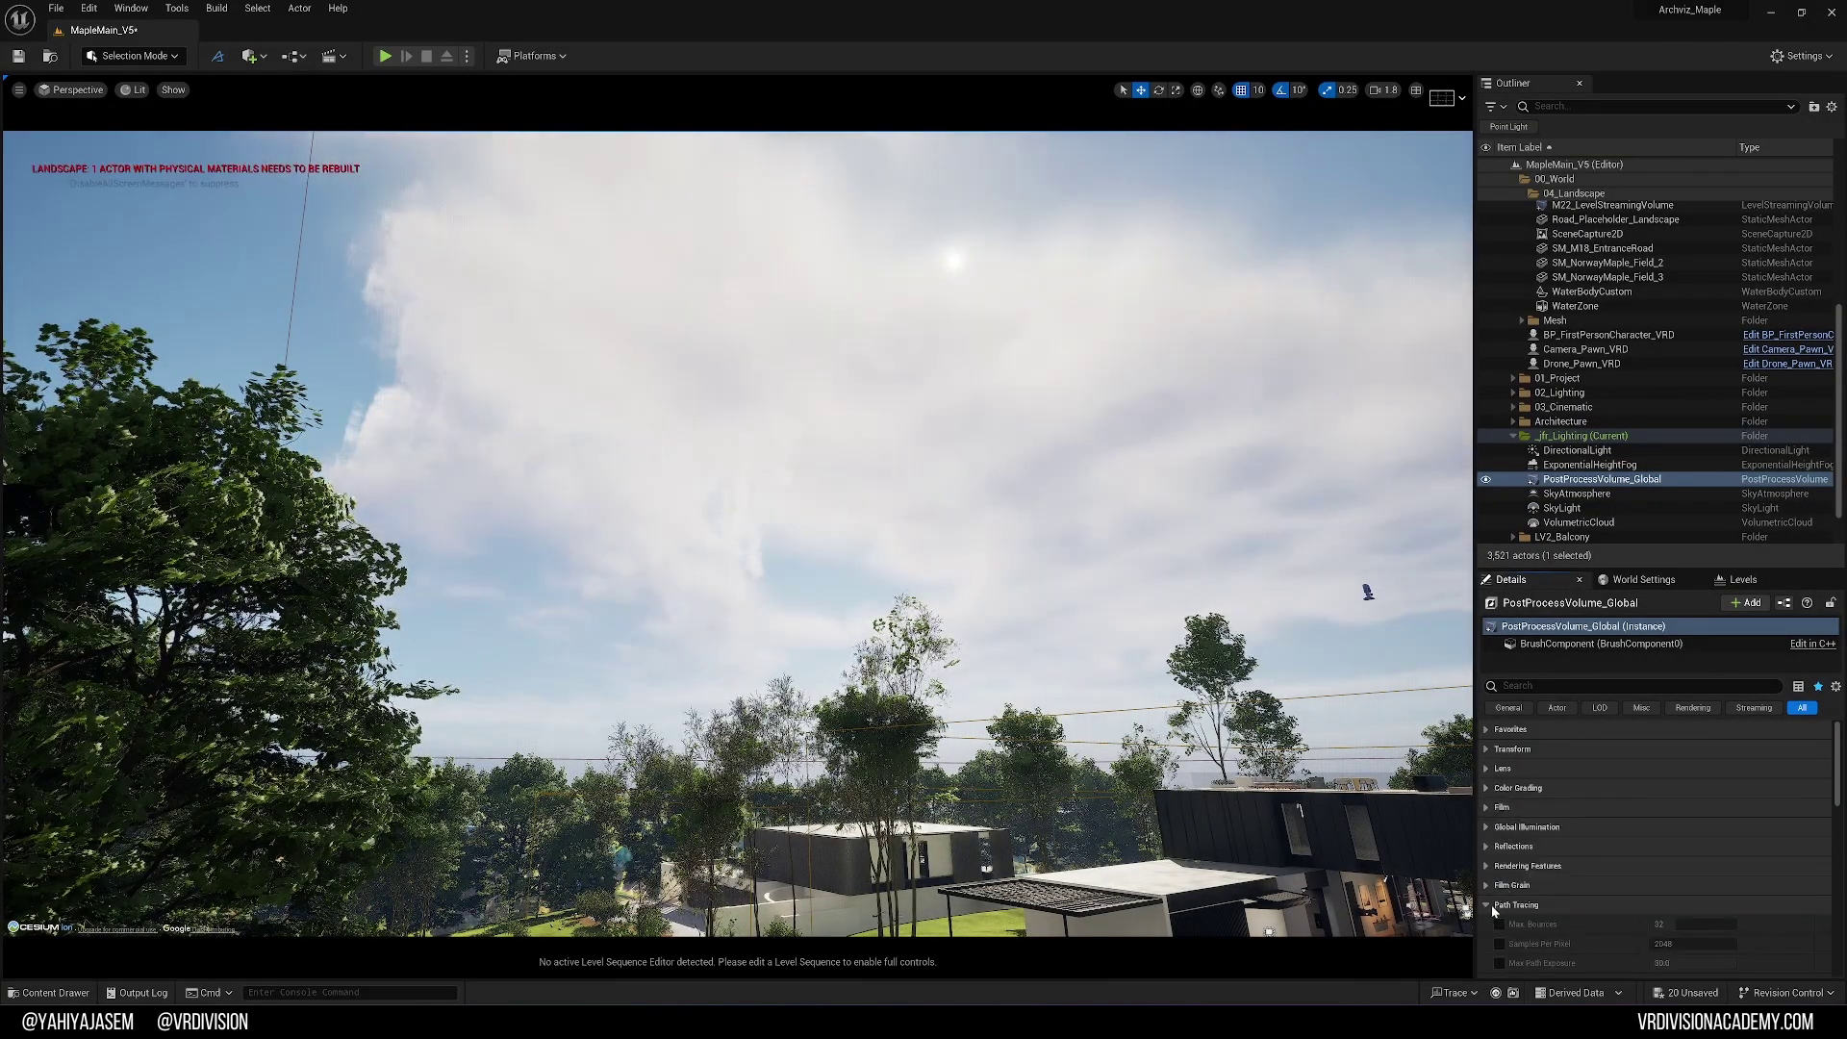
pyautogui.click(1490, 905)
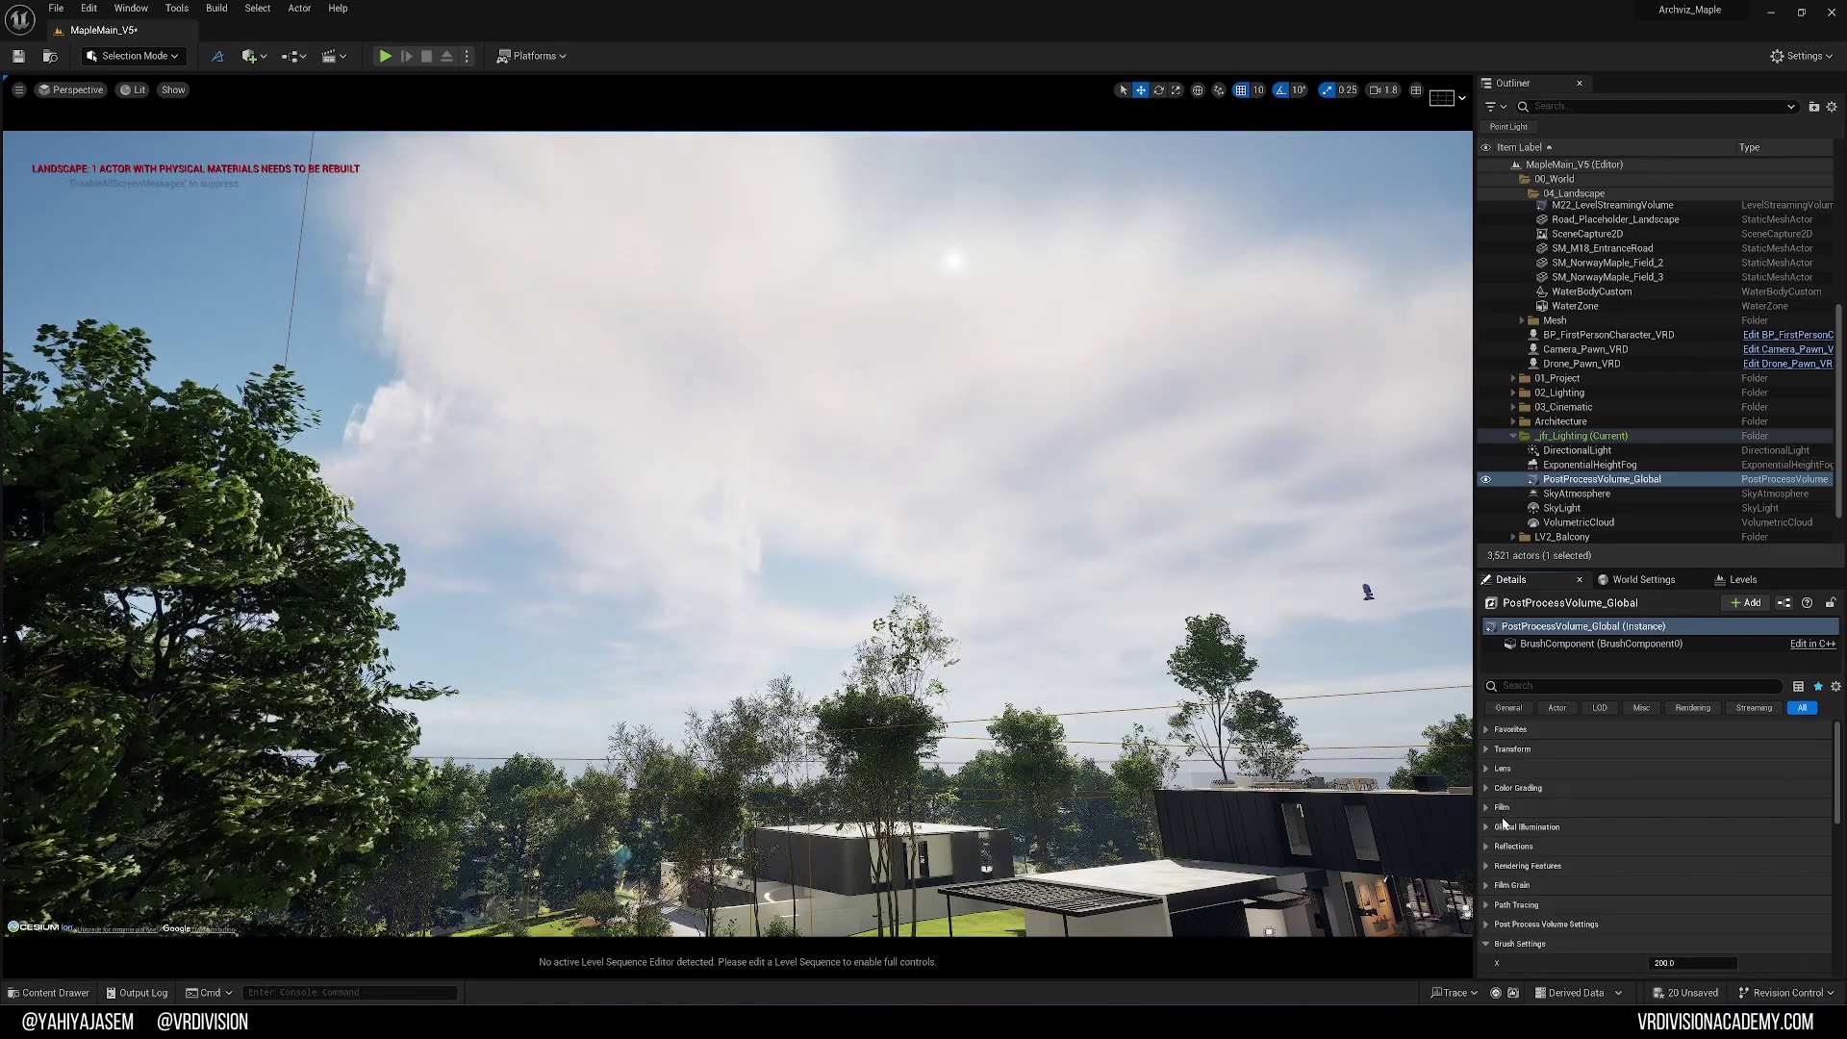
pyautogui.scroll(-7, 1512, 847)
pyautogui.scroll(7, 1514, 843)
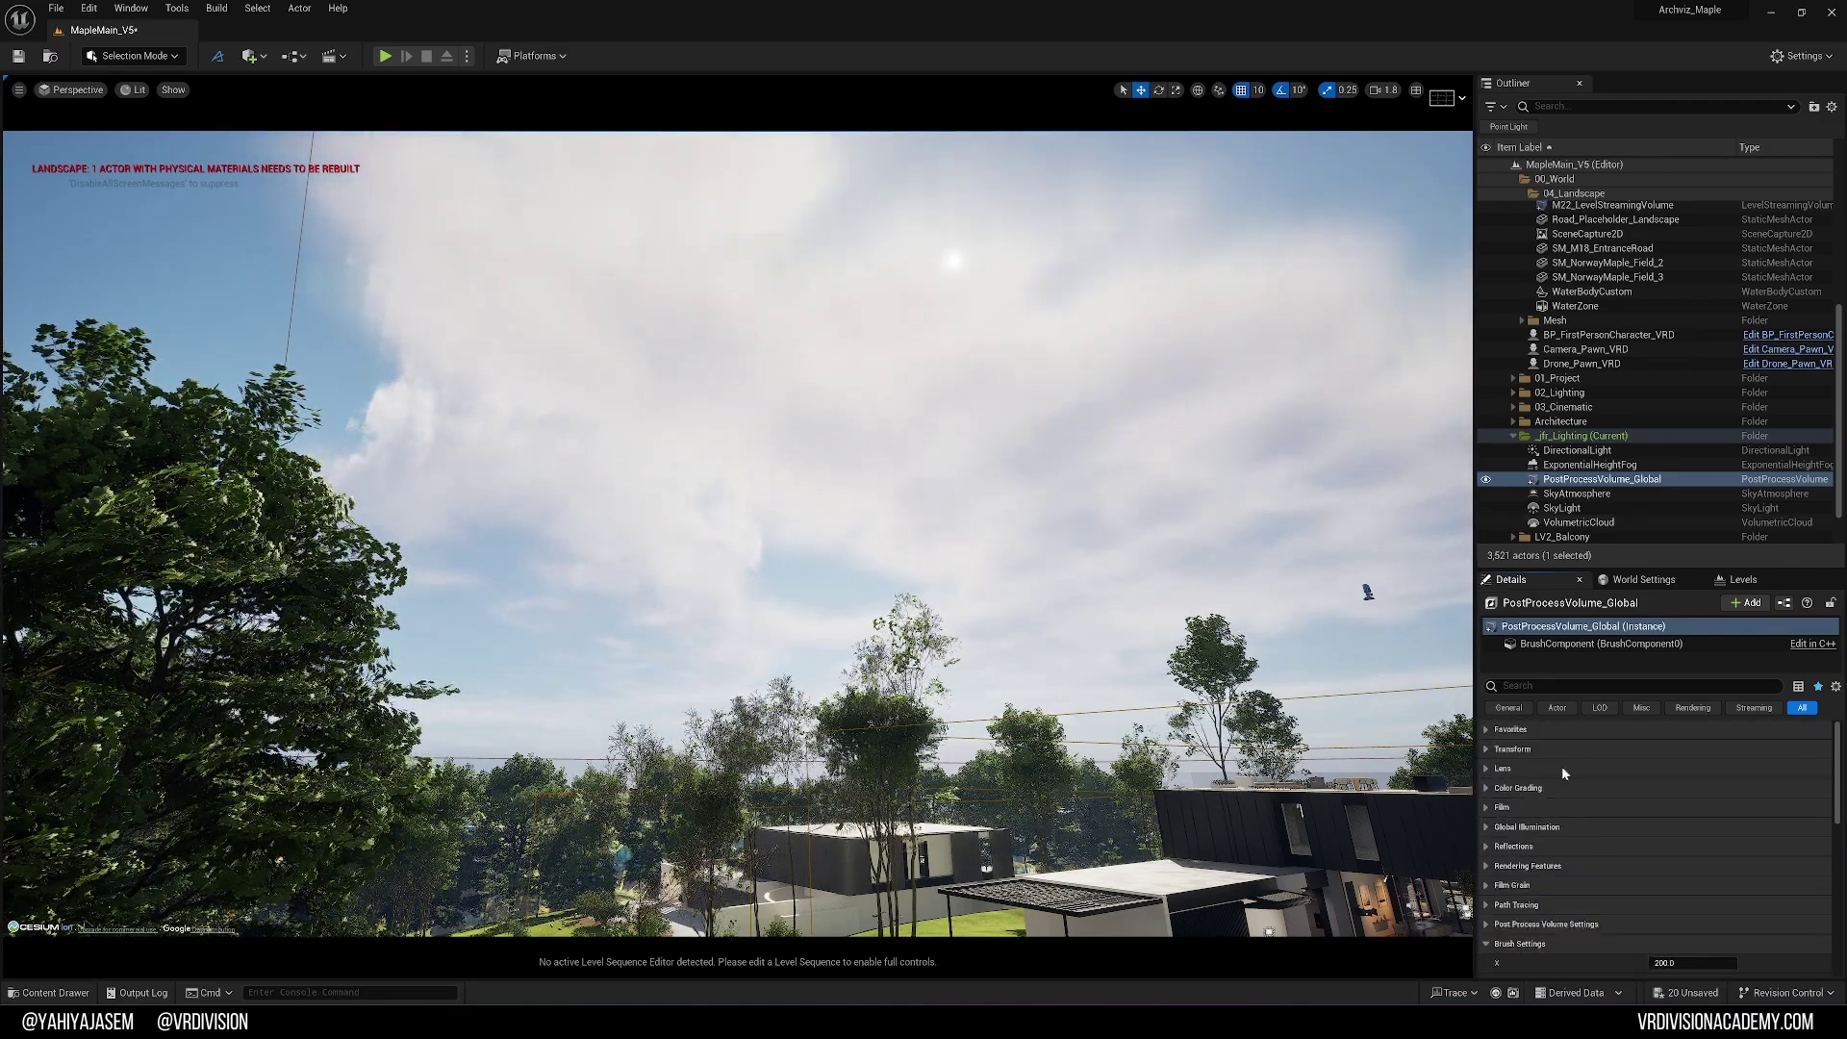
# - Try the Metering Mode and Exposure Compensation overrides in the volume's Exposure settings
pyautogui.click(1505, 769)
pyautogui.click(1492, 827)
pyautogui.scroll(-1, 1487, 829)
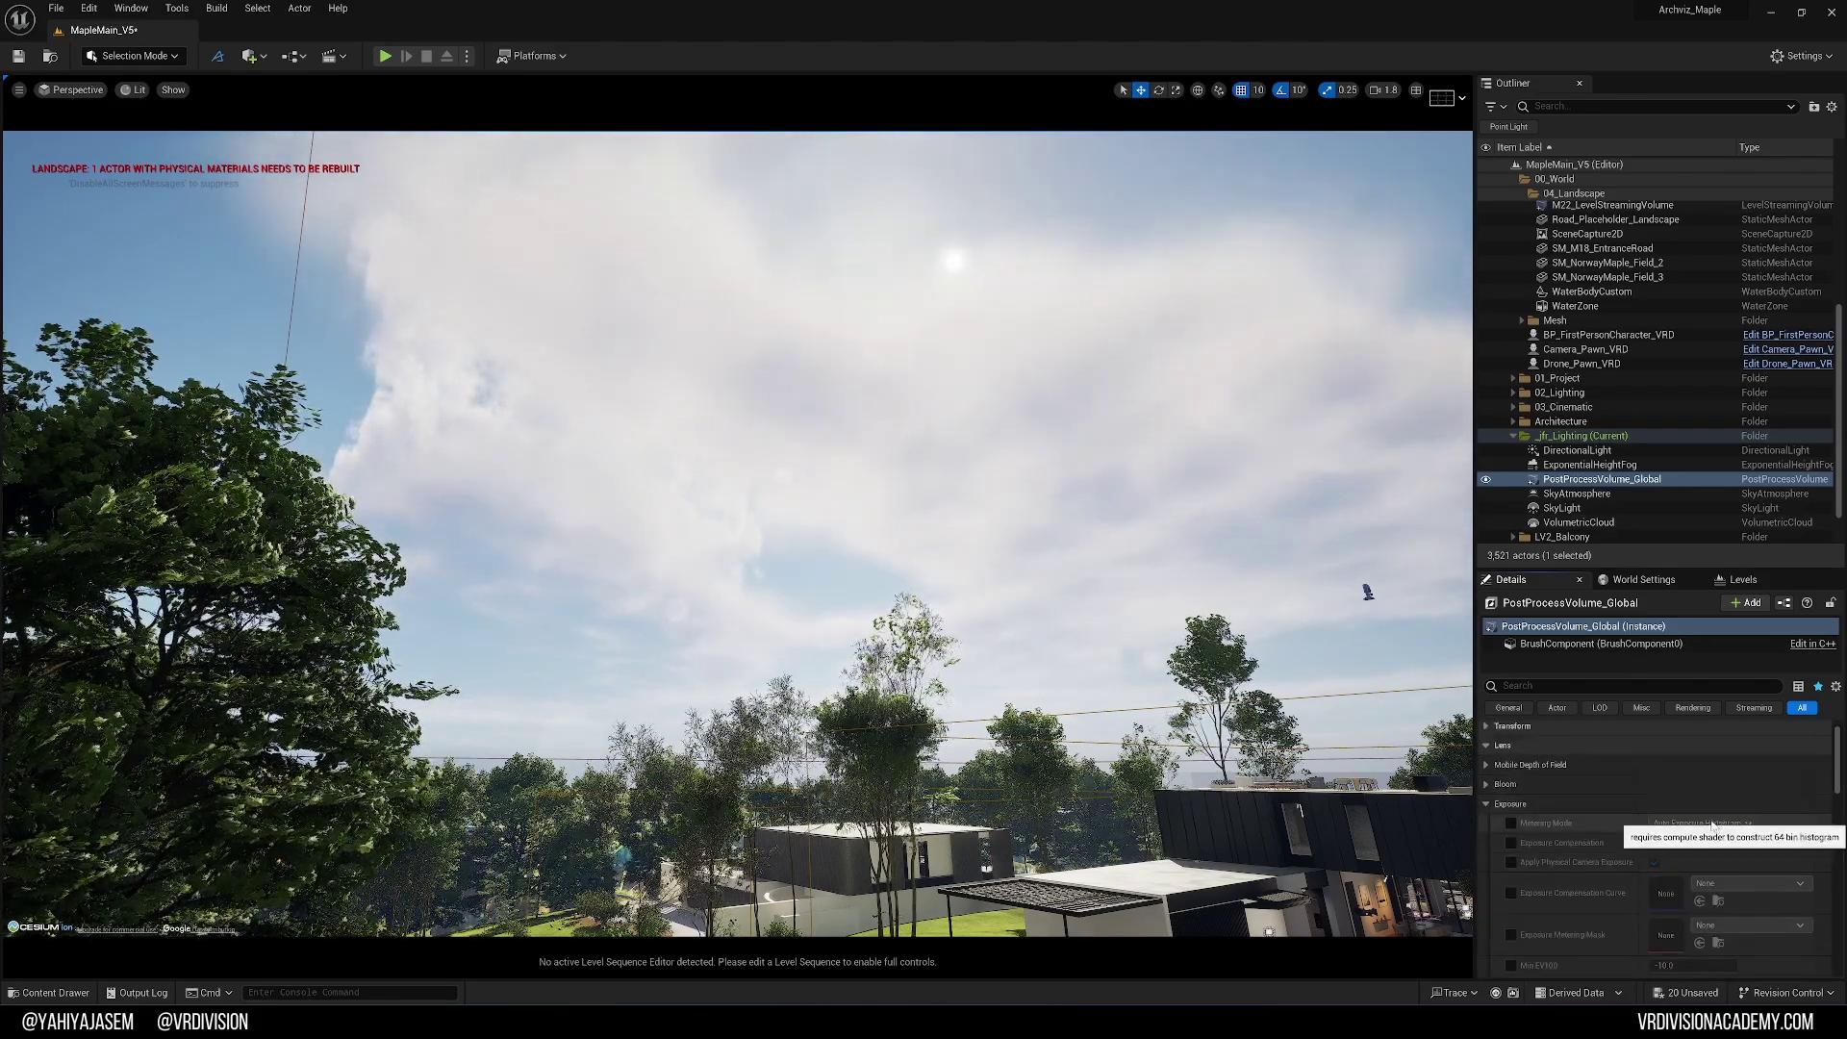
pyautogui.click(1510, 823)
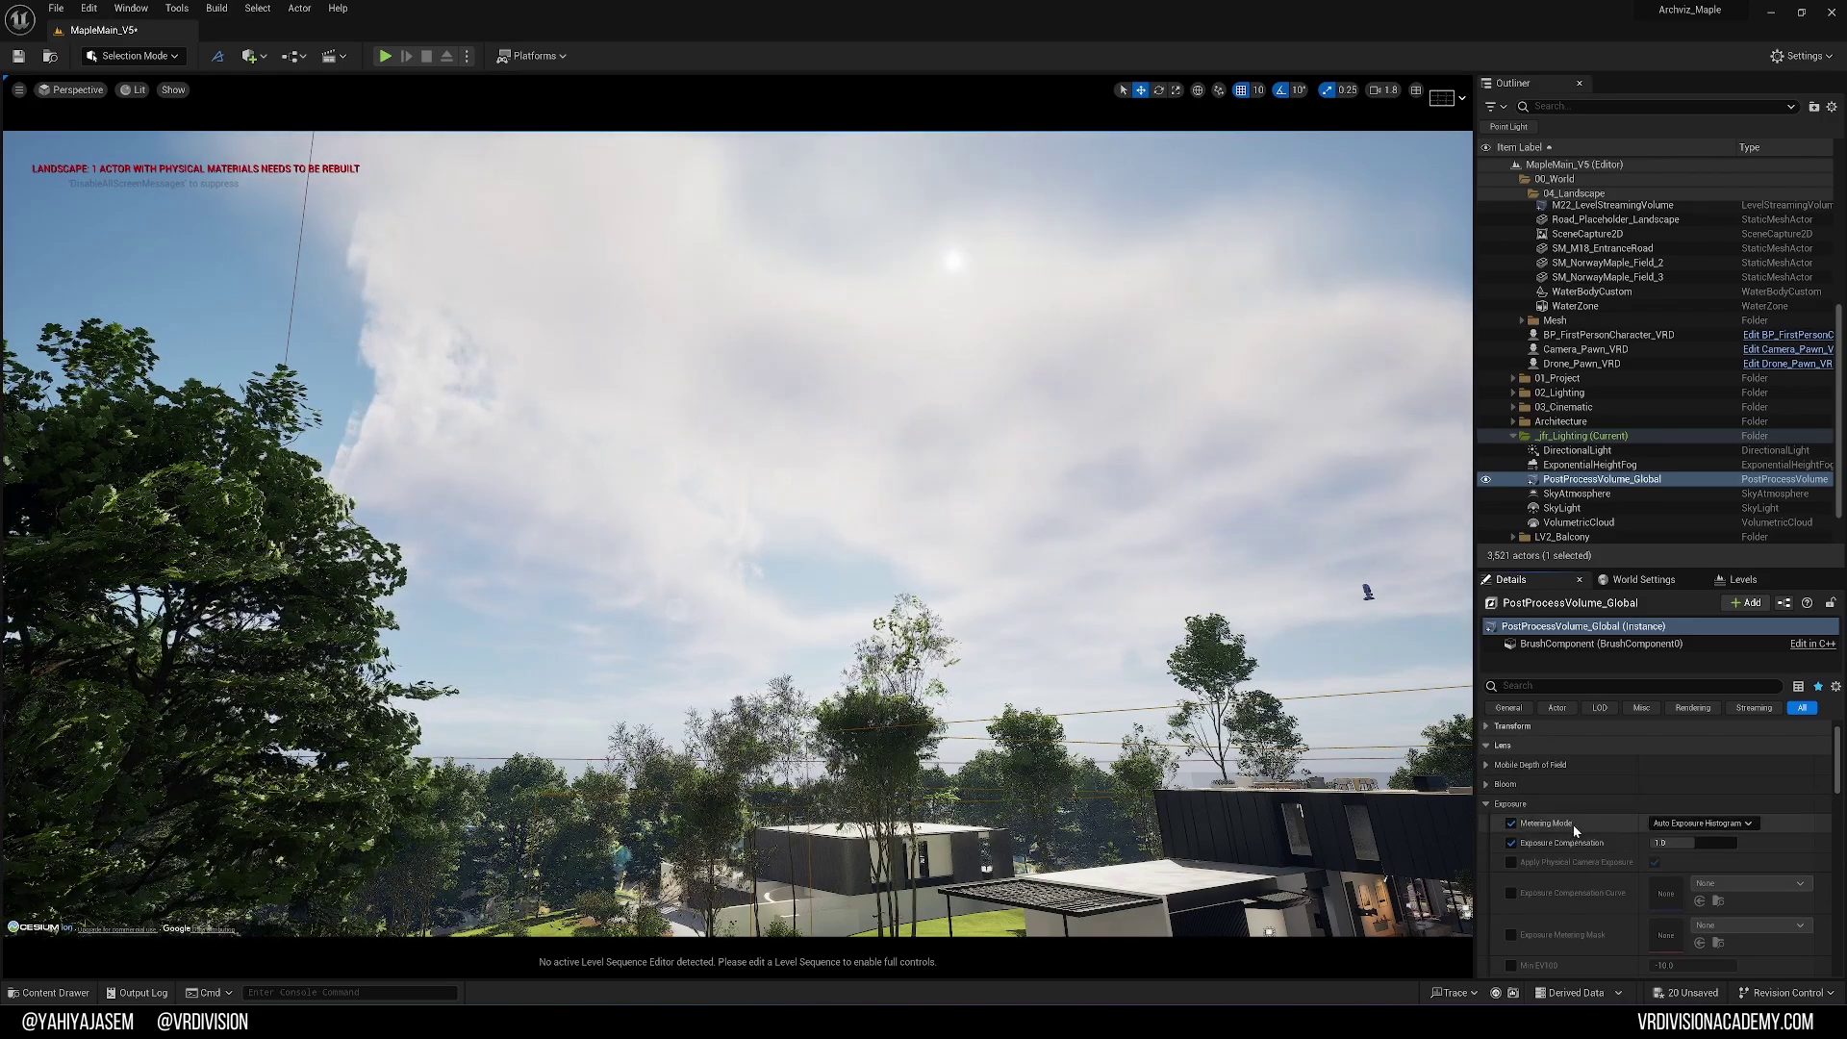
pyautogui.moveTo(1058, 577); pyautogui.dragTo(1164, 642, button='right')
pyautogui.click(1510, 842)
pyautogui.click(1511, 824)
# - Examine the exposure on the flowering plants up close and on the house facade along the driveway
pyautogui.press('w')
pyautogui.moveTo(1006, 629); pyautogui.dragTo(938, 704, button='right')
pyautogui.scroll(-3, 957, 694)
pyautogui.moveTo(948, 635); pyautogui.dragTo(933, 637, button='right')
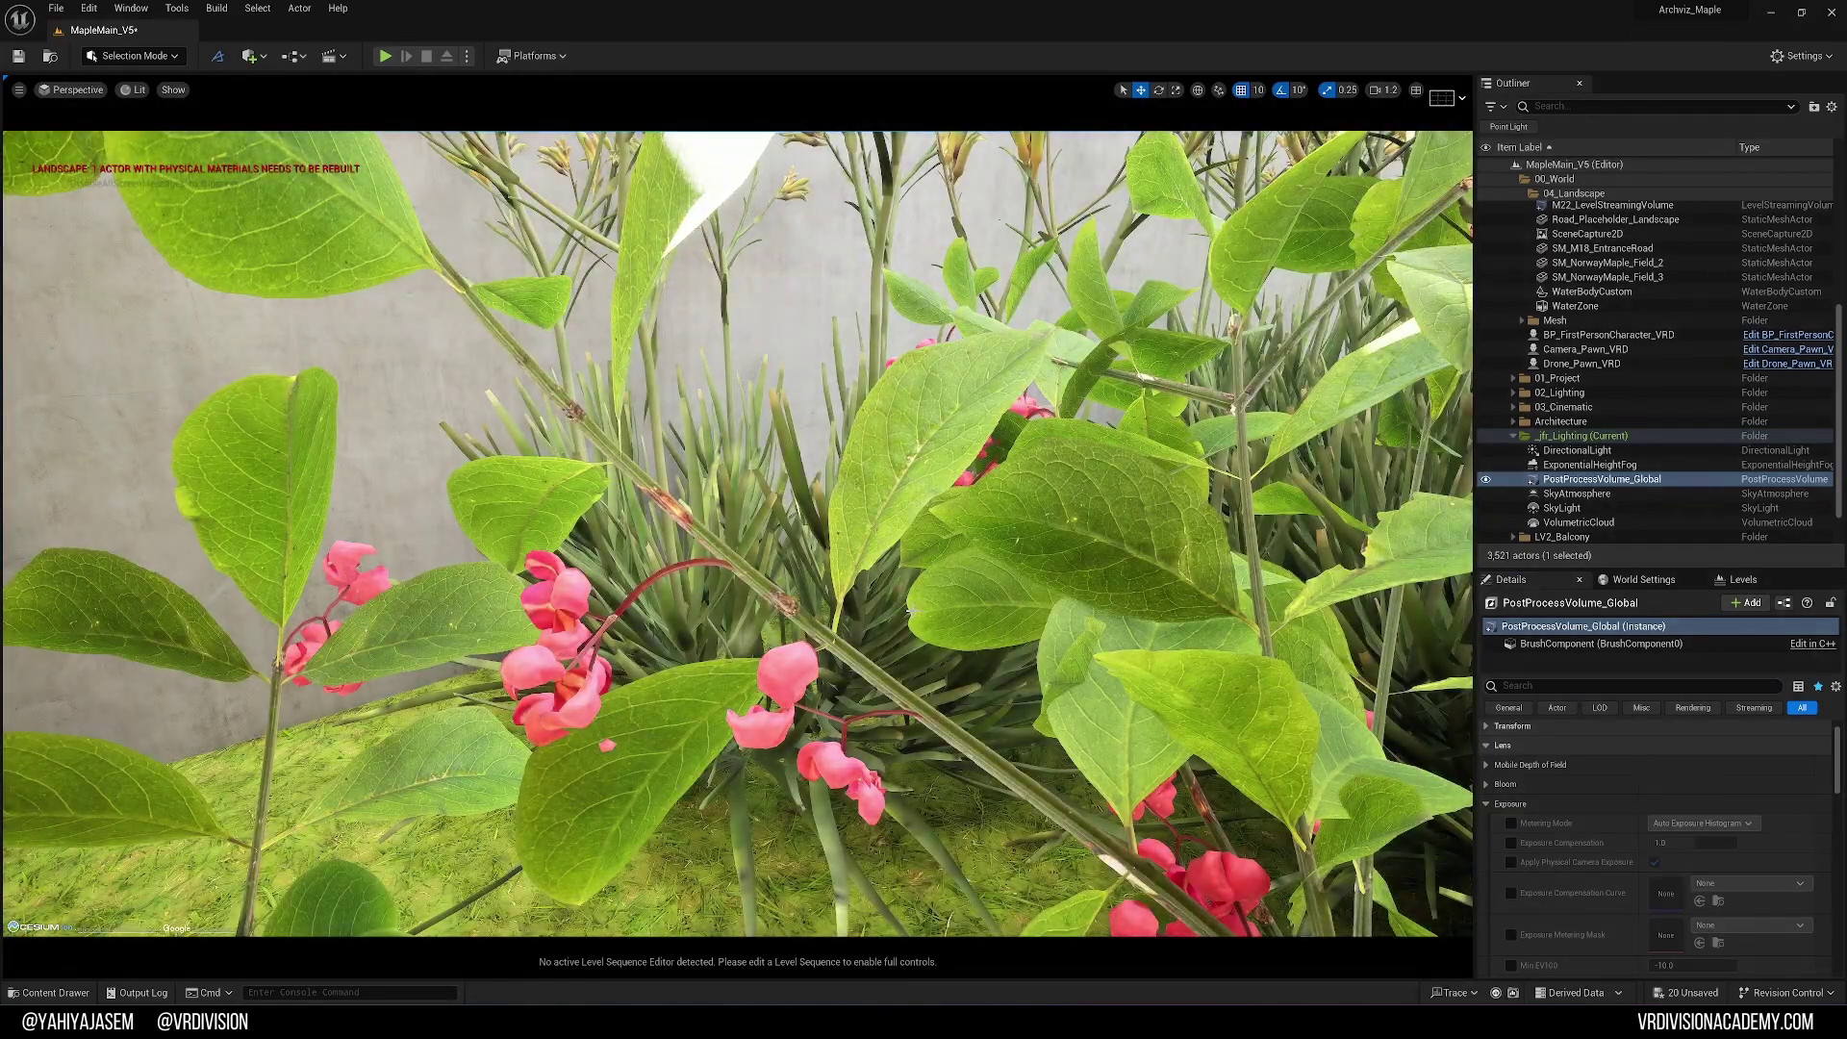
pyautogui.moveTo(903, 607); pyautogui.dragTo(1038, 504, button='right')
pyautogui.press('w')
pyautogui.press('w')
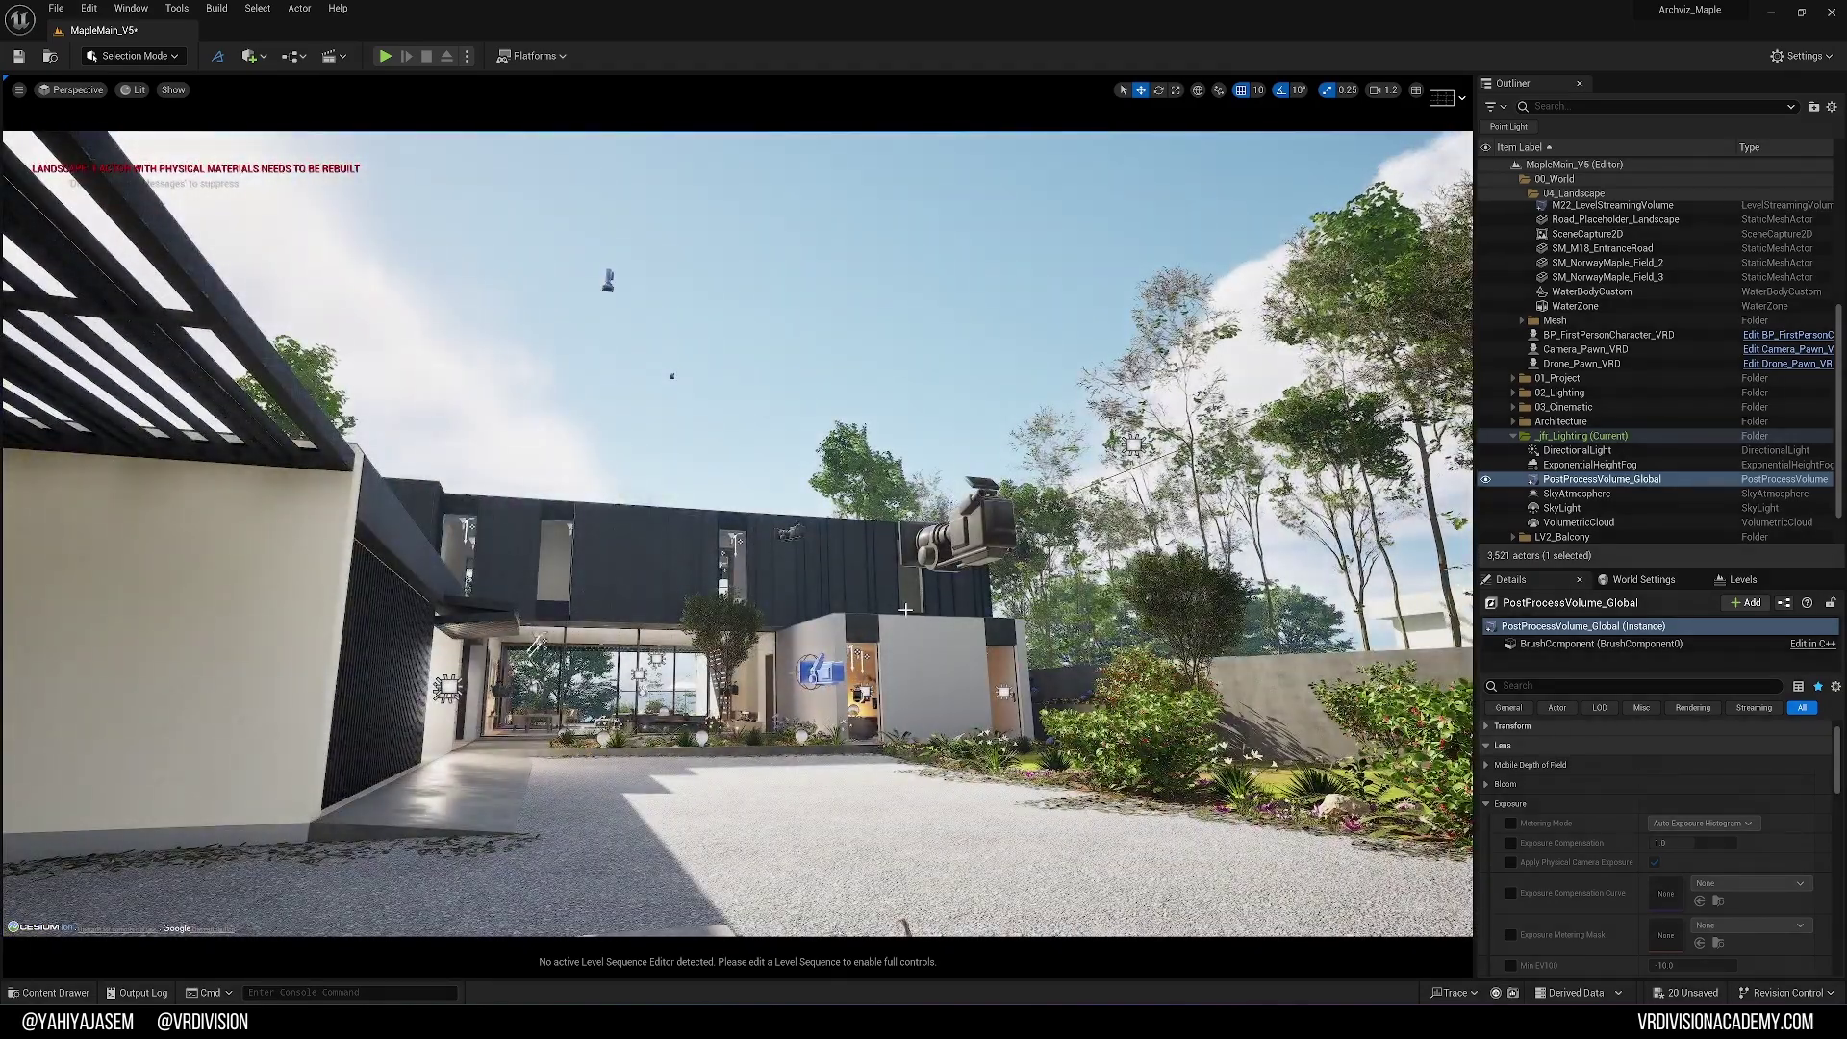
# - Examine the lighting on the sky, both houses and the surrounding garden from several raised viewpoints
pyautogui.press('e')
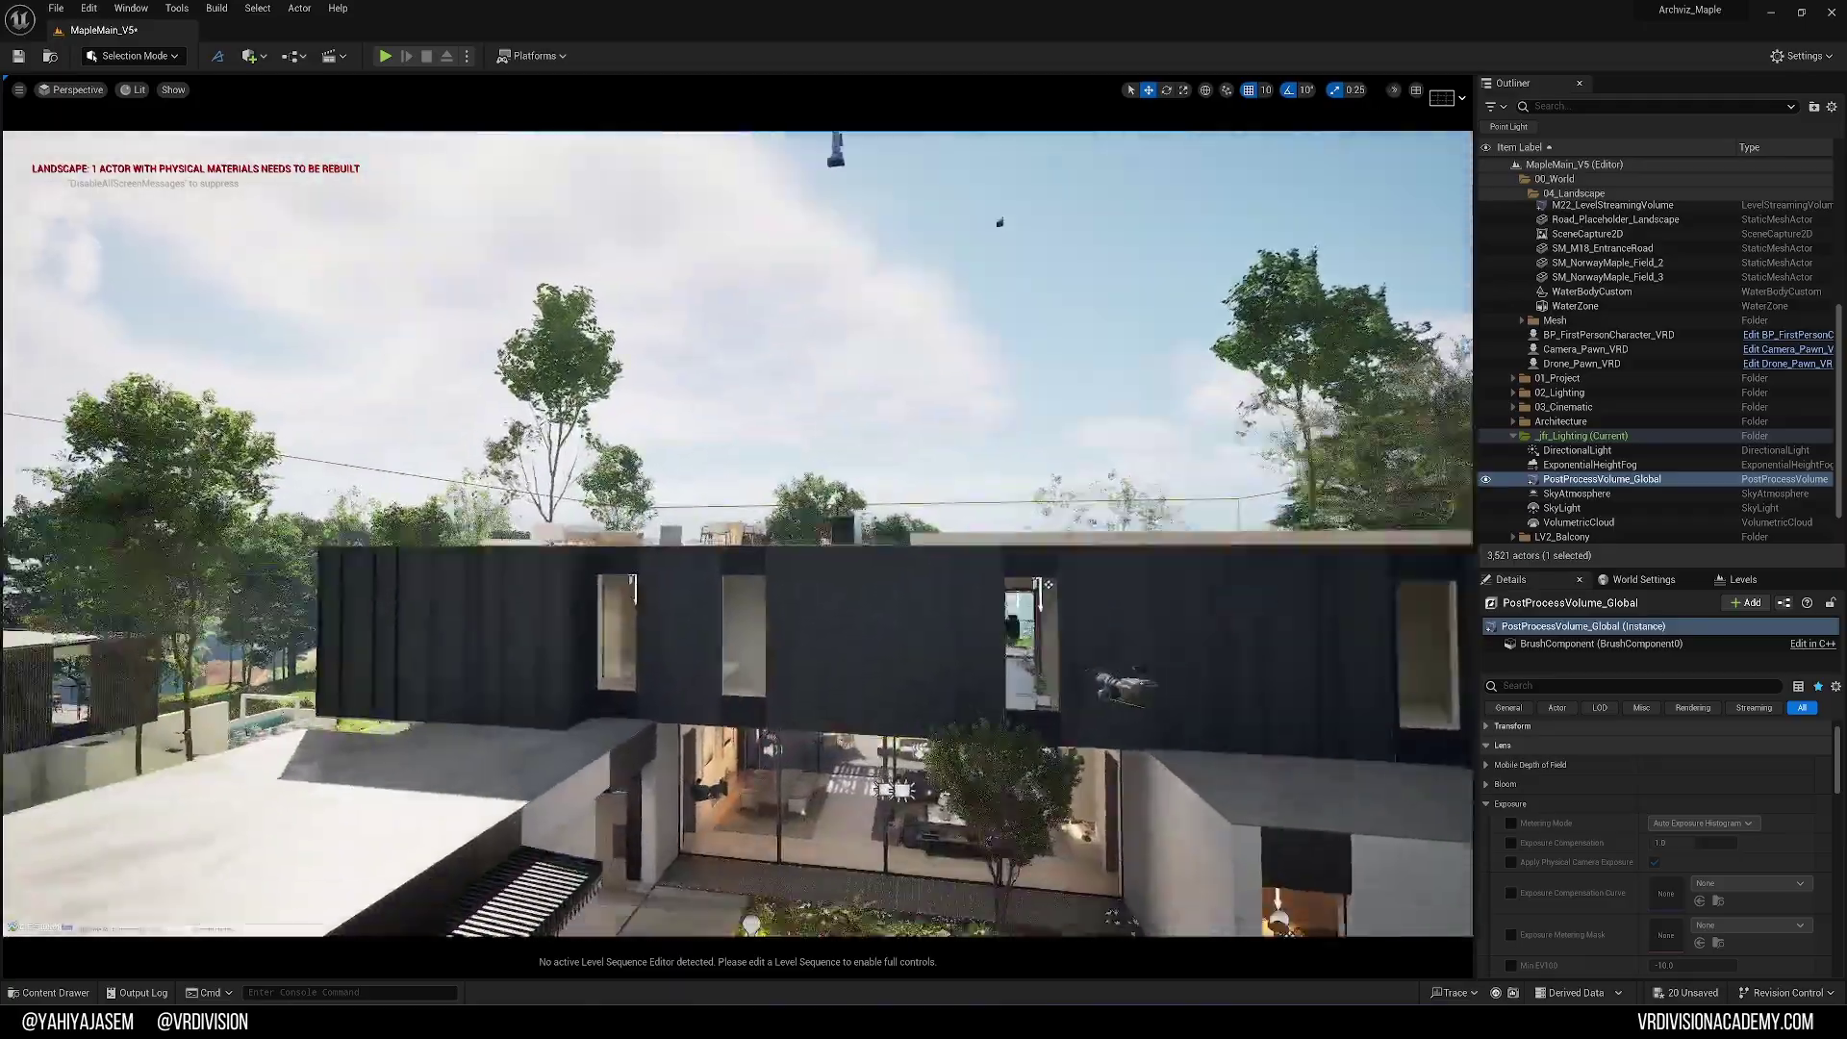
pyautogui.scroll(2, 738, 527)
pyautogui.press('s')
pyautogui.moveTo(738, 527); pyautogui.dragTo(625, 538, button='right')
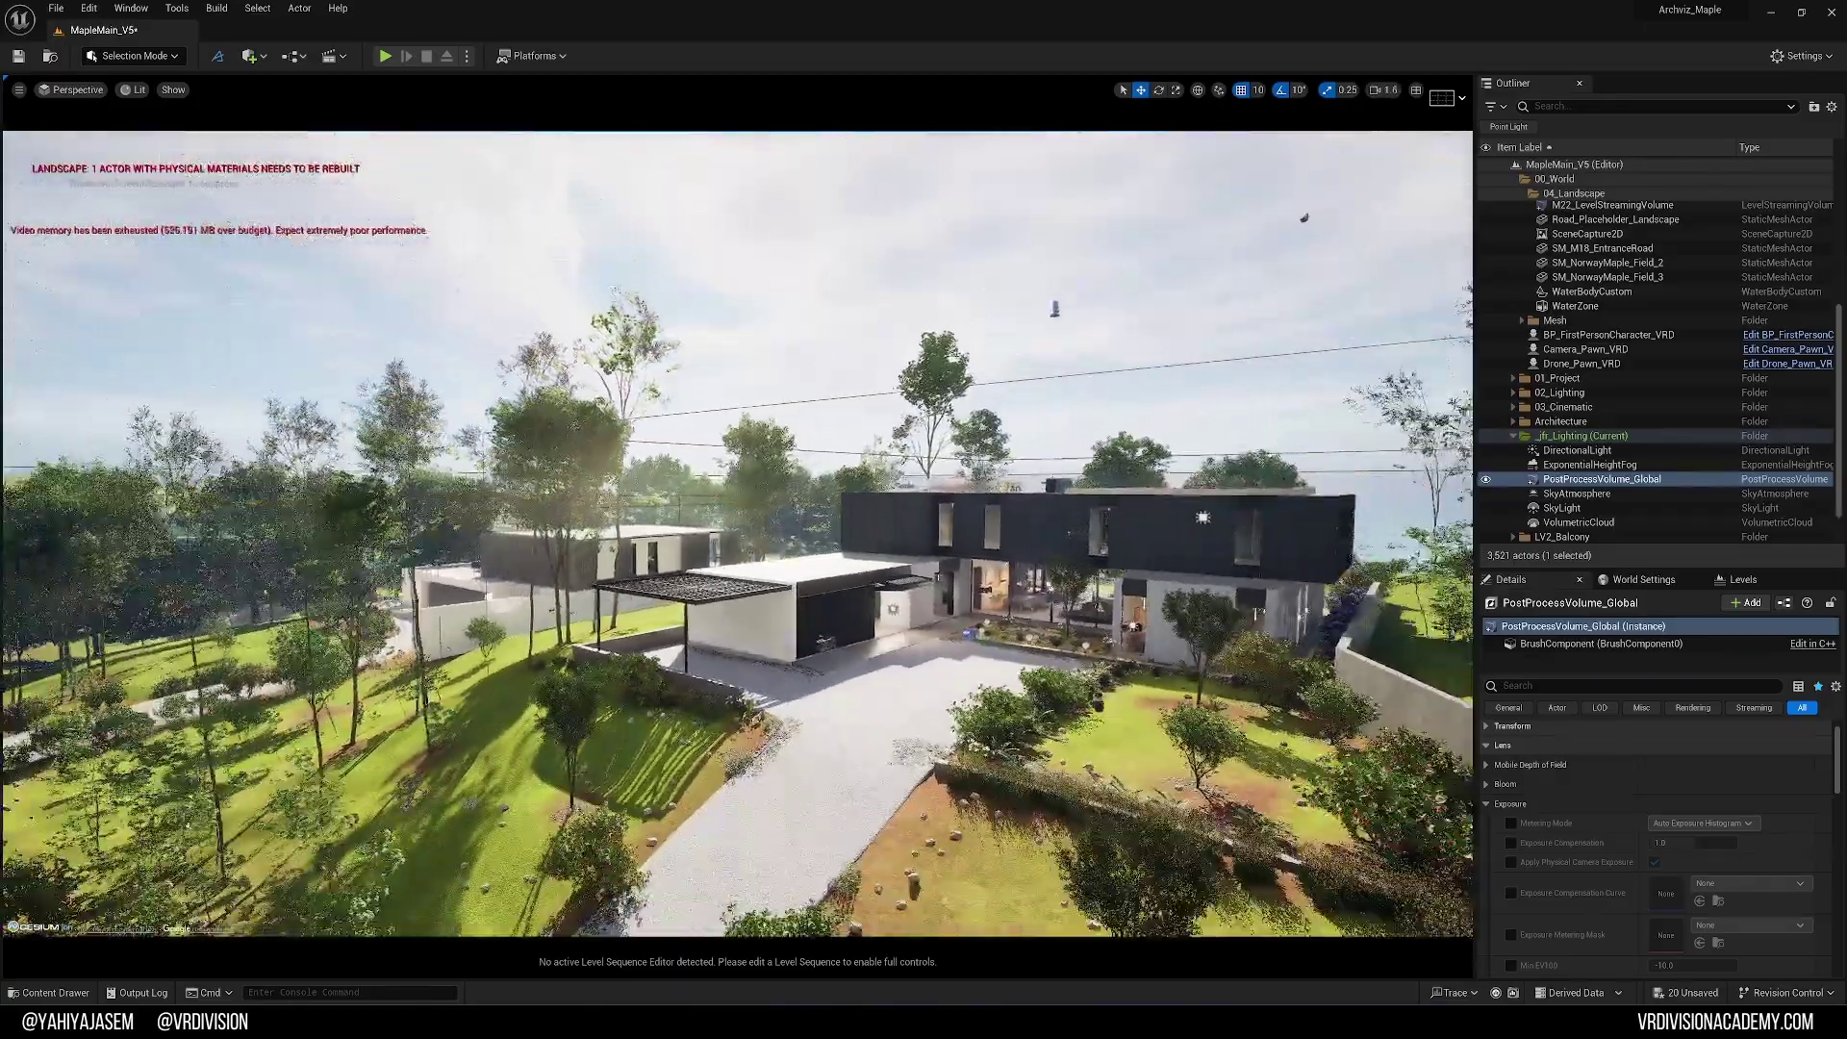
pyautogui.moveTo(738, 527); pyautogui.dragTo(626, 514, button='right')
pyautogui.press('w')
pyautogui.scroll(-1, 738, 527)
pyautogui.scroll(-1, 737, 527)
pyautogui.scroll(-1, 738, 527)
pyautogui.moveTo(962, 577); pyautogui.dragTo(693, 606, button='right')
pyautogui.scroll(3, 938, 572)
pyautogui.scroll(2, 738, 528)
# - Bring up the list of levels and make the PPV_Map level visible
pyautogui.click(1744, 581)
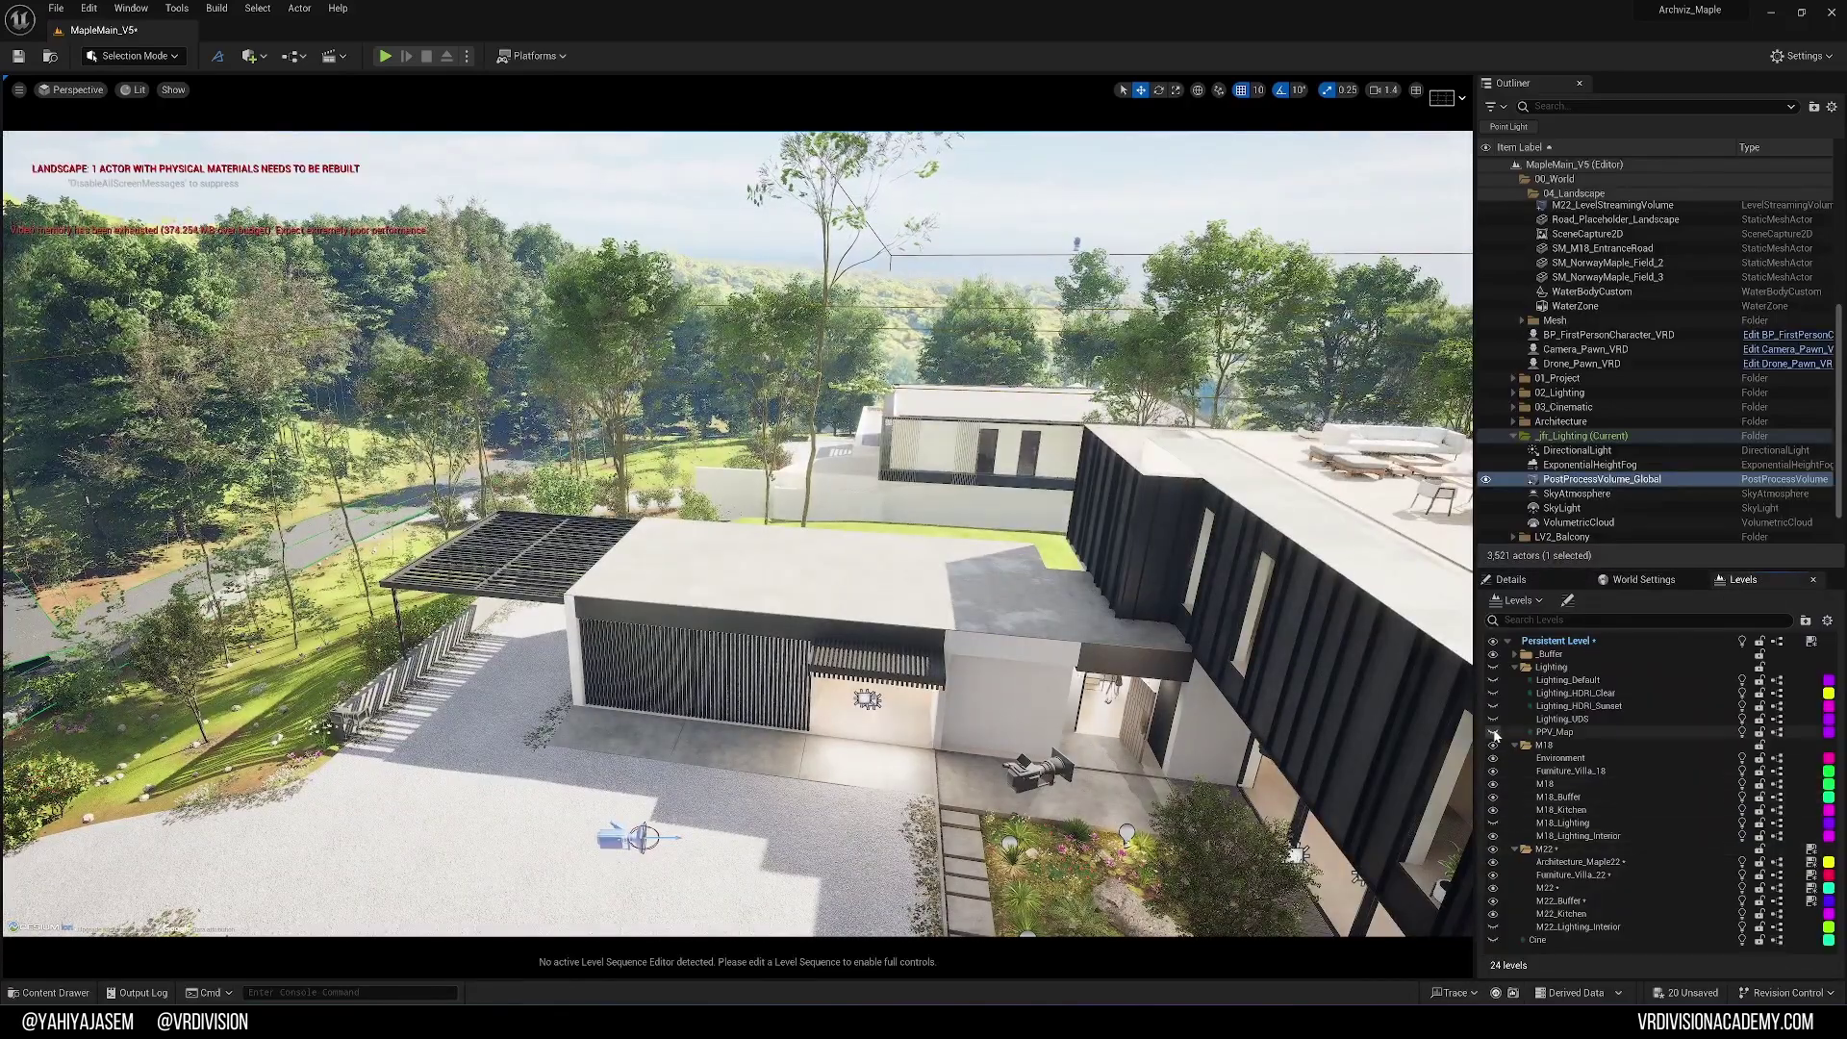
pyautogui.click(1493, 733)
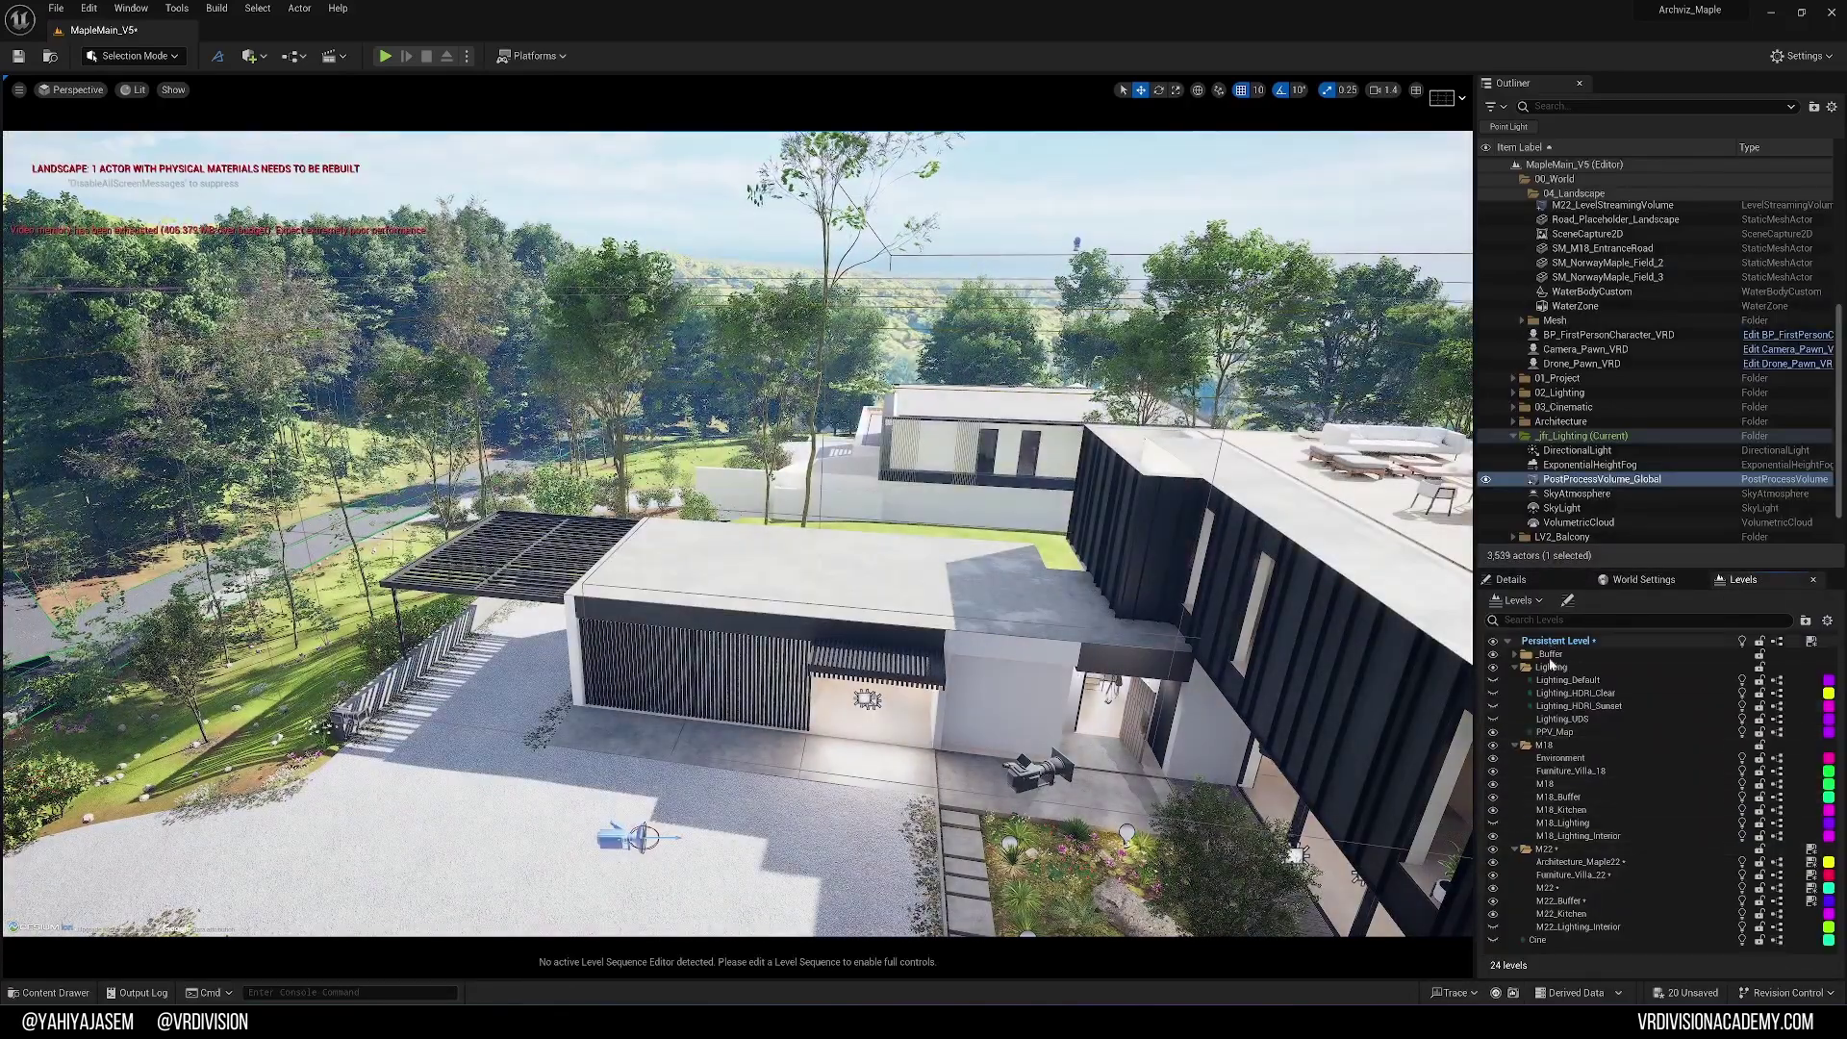
# - Locate the exterior-front post process volume among the PPV_Map actors and hide the PPV_Map level
pyautogui.moveTo(1280, 596); pyautogui.dragTo(1414, 620, button='right')
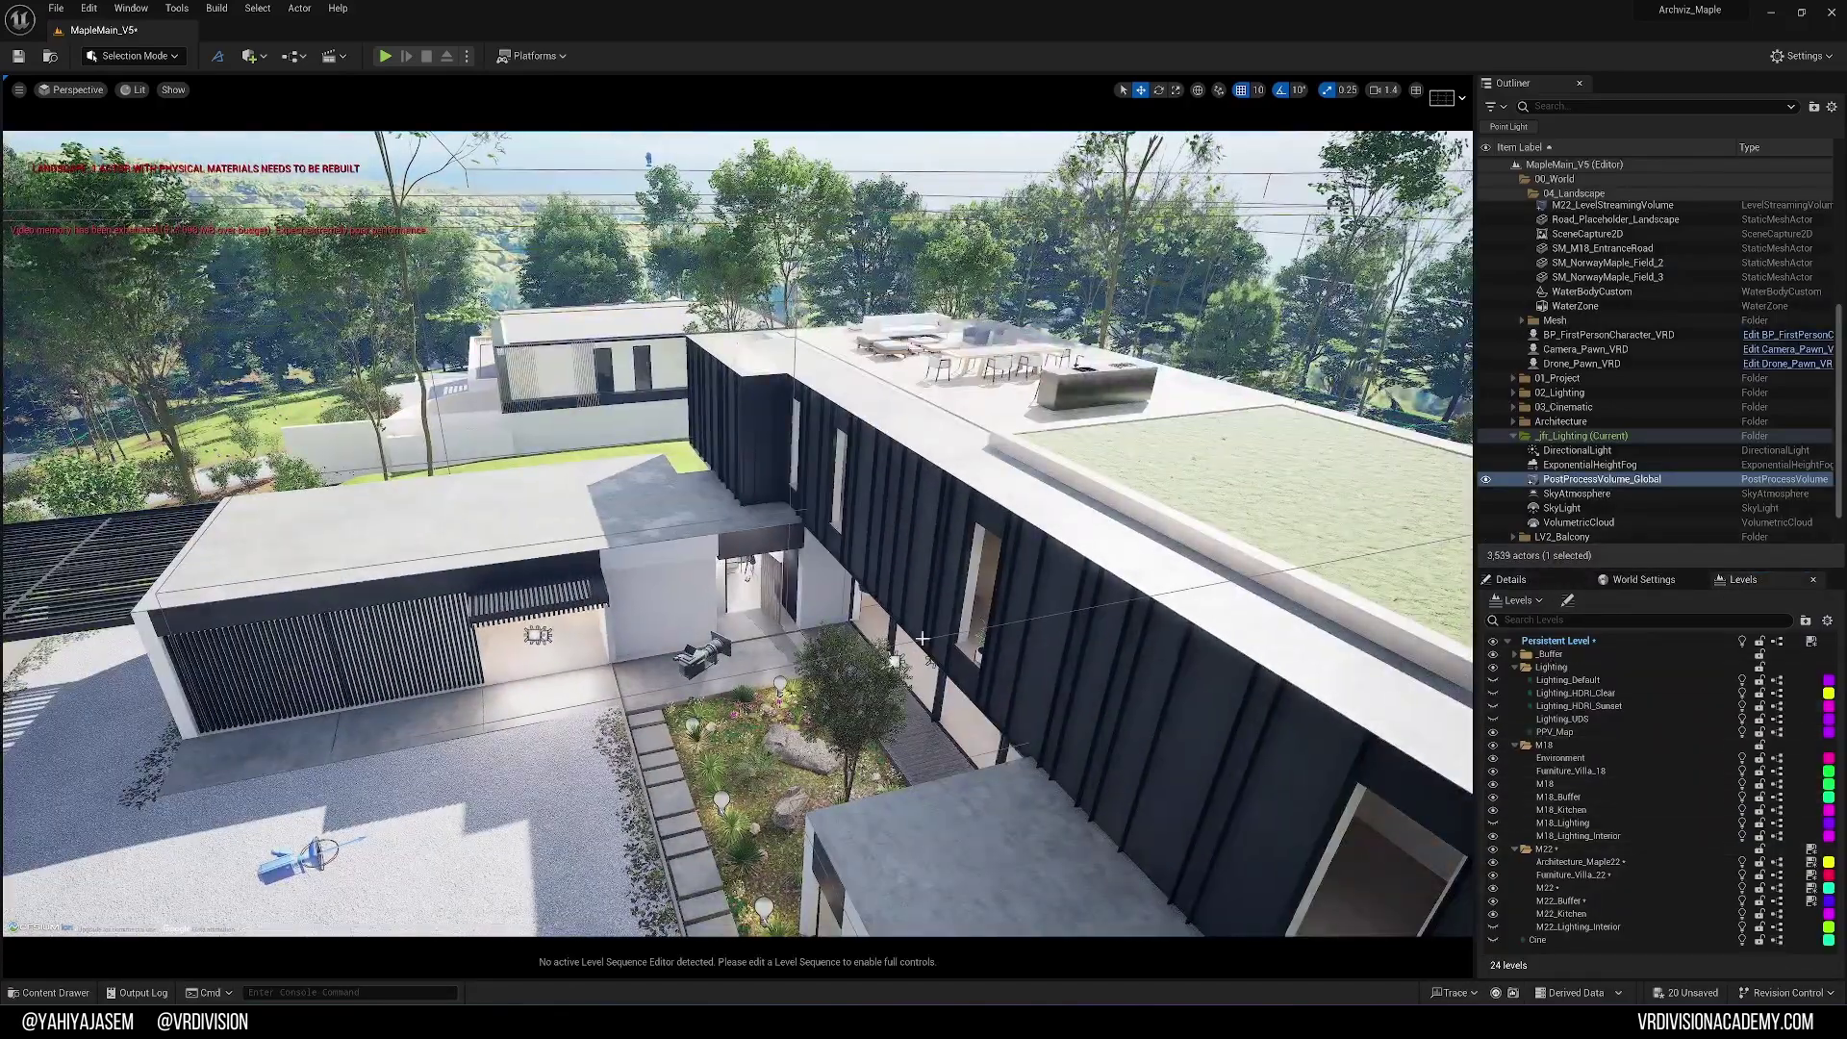
pyautogui.click(1453, 538)
pyautogui.scroll(-3, 1641, 464)
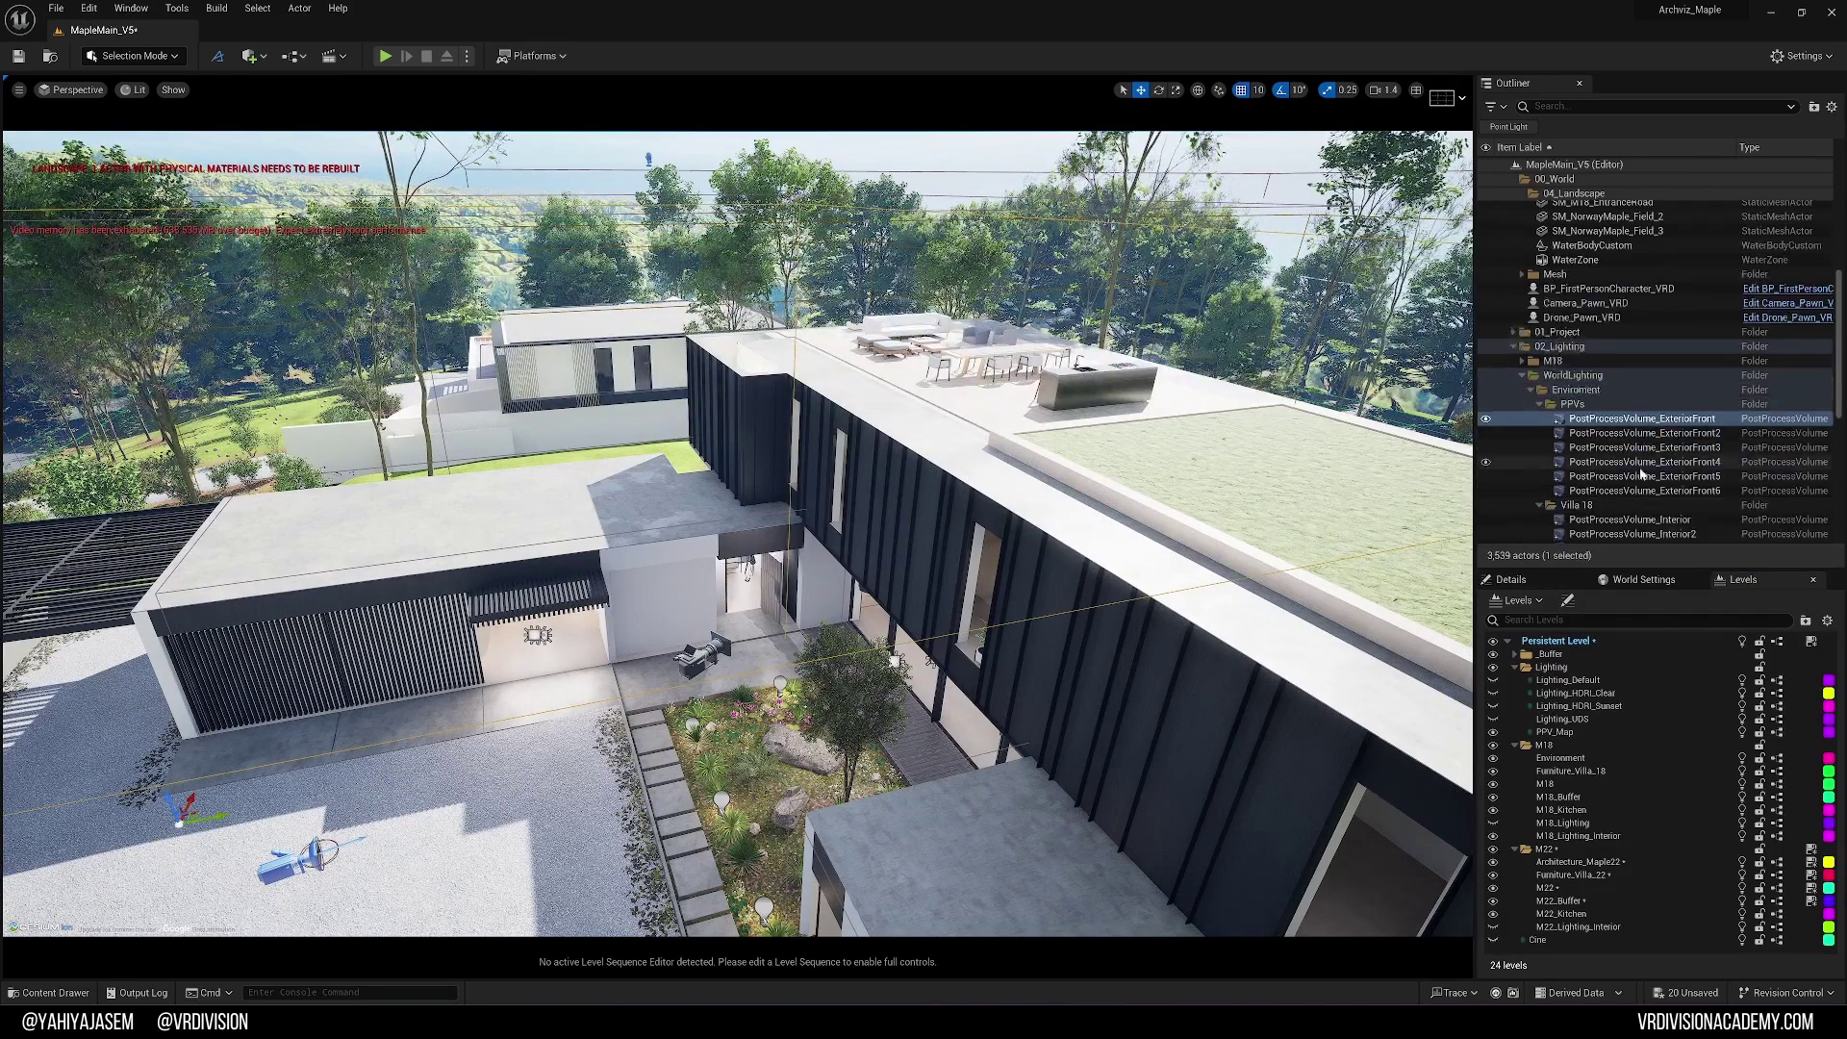
pyautogui.click(1493, 732)
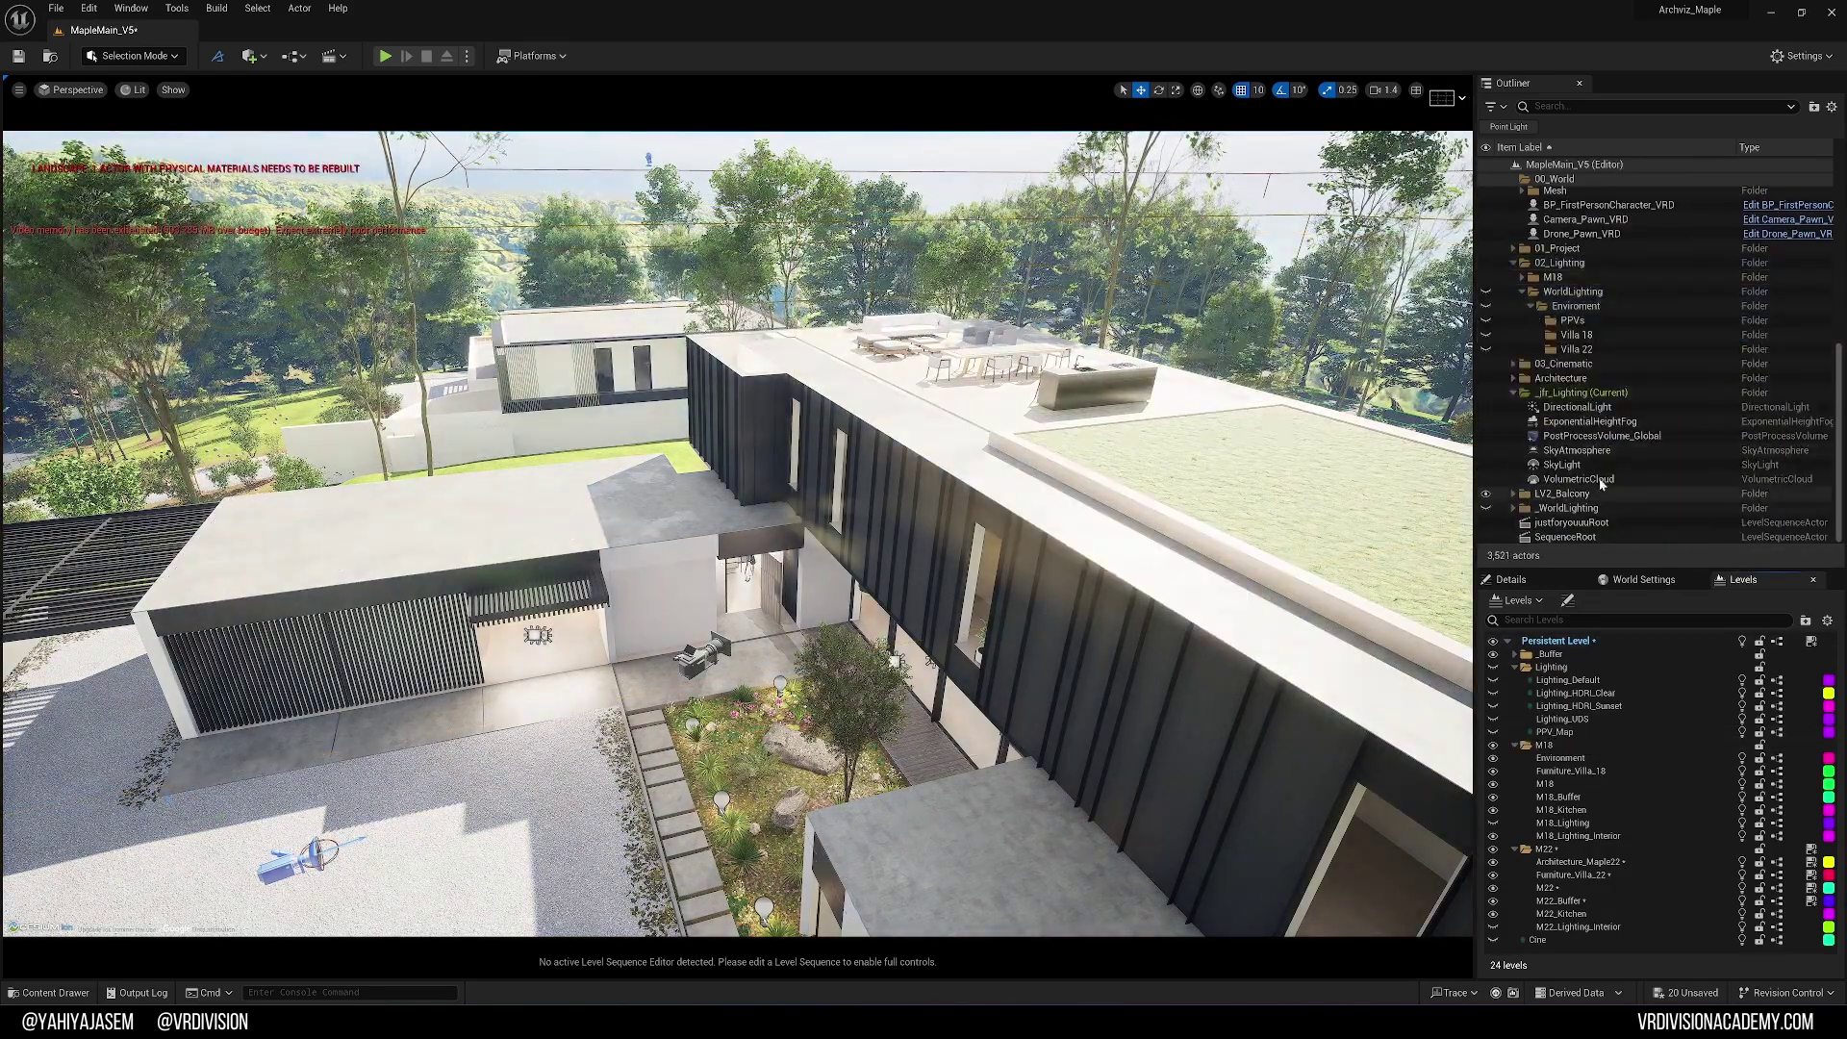
# - Override Metering Mode and Exposure Compensation in PostProcessVolume_Global, with metering set to Manual and compensation raised to about 12.7
pyautogui.doubleClick(1587, 437)
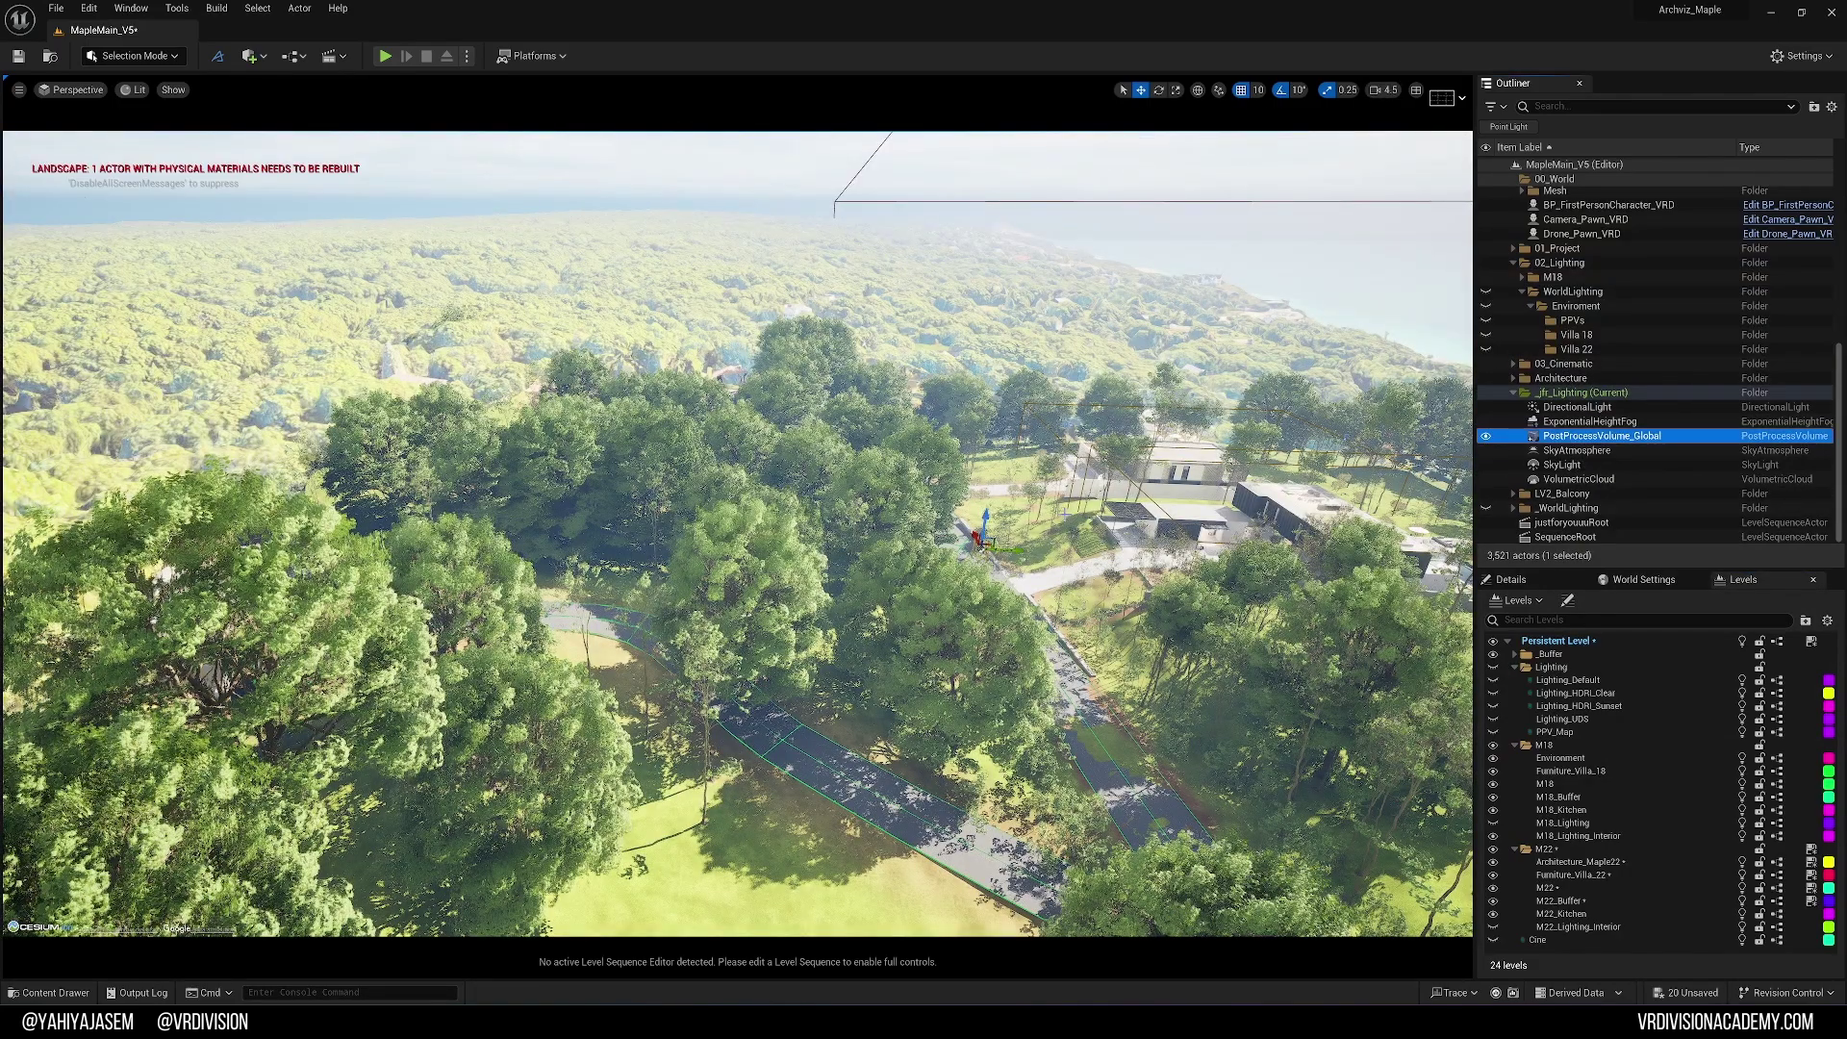
pyautogui.press('f')
pyautogui.keyDown('alt'); pyautogui.moveTo(1064, 519); pyautogui.dragTo(1274, 443); pyautogui.keyUp('alt')
pyautogui.keyDown('alt'); pyautogui.moveTo(914, 520); pyautogui.dragTo(779, 522); pyautogui.keyUp('alt')
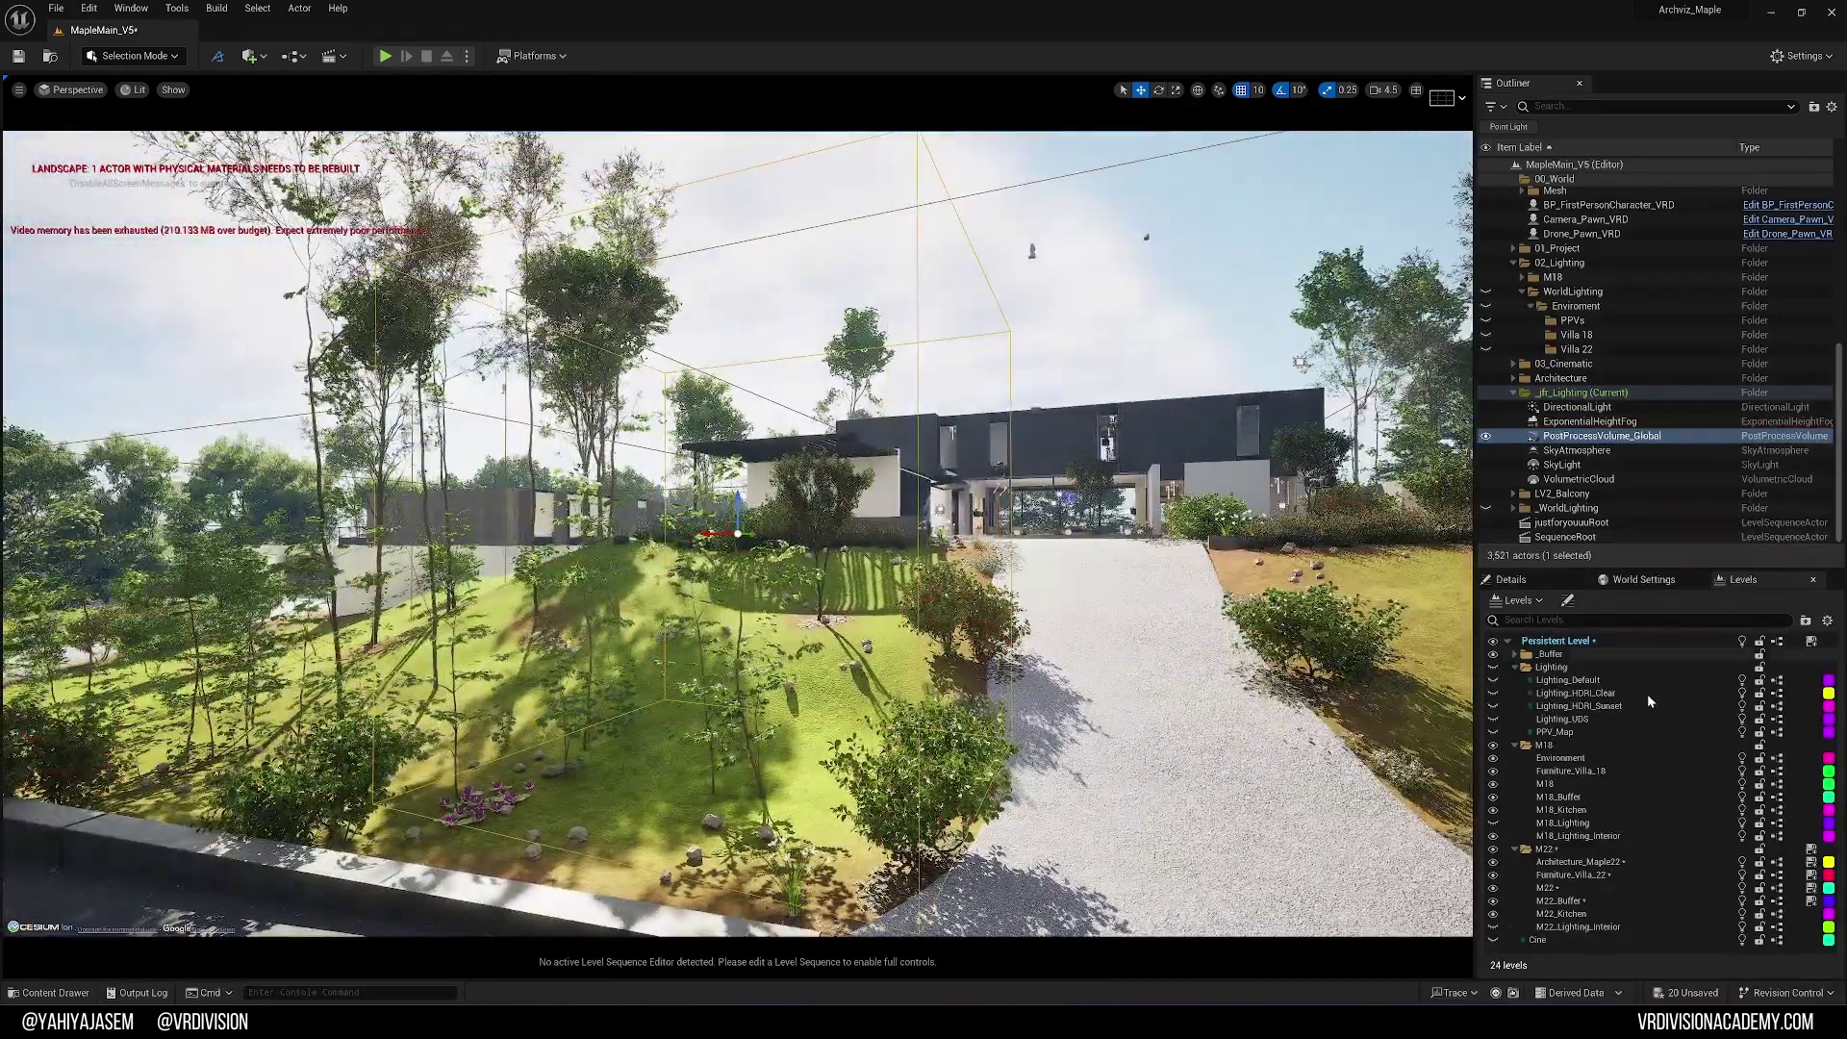
pyautogui.click(1510, 579)
pyautogui.click(1510, 823)
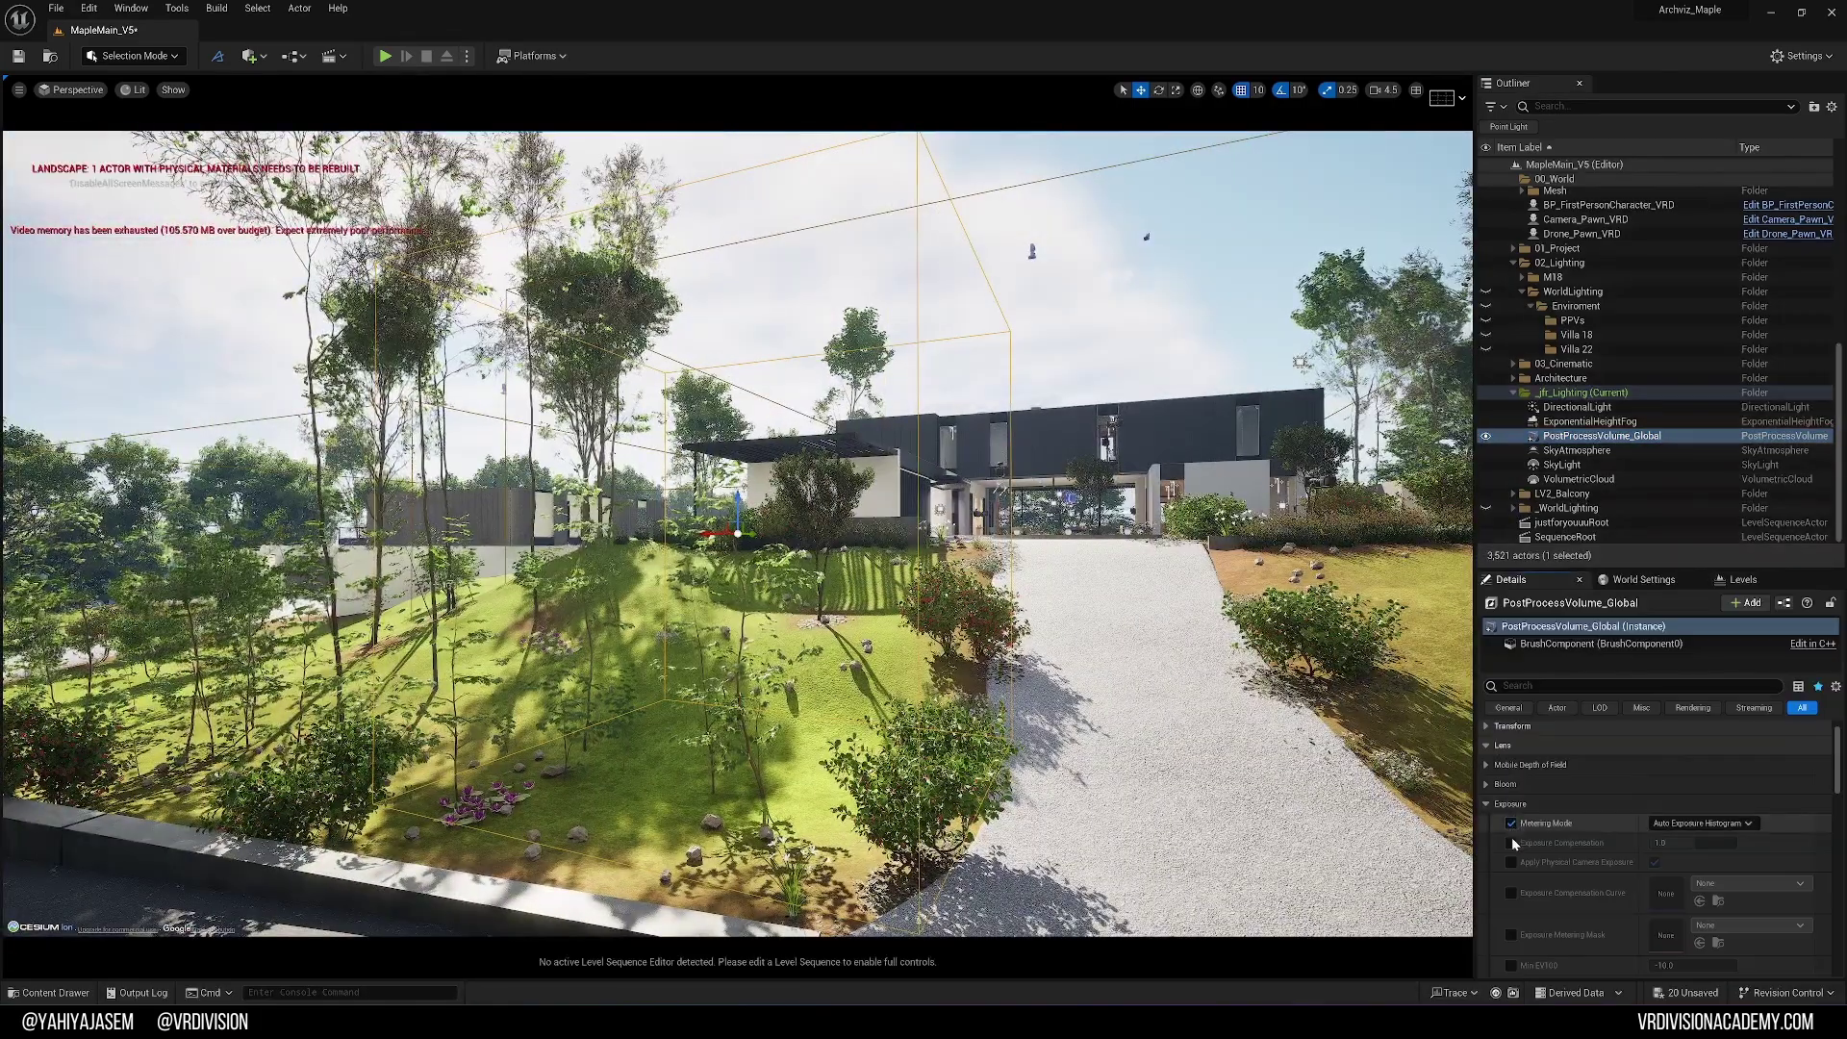
pyautogui.click(1510, 843)
pyautogui.click(1674, 824)
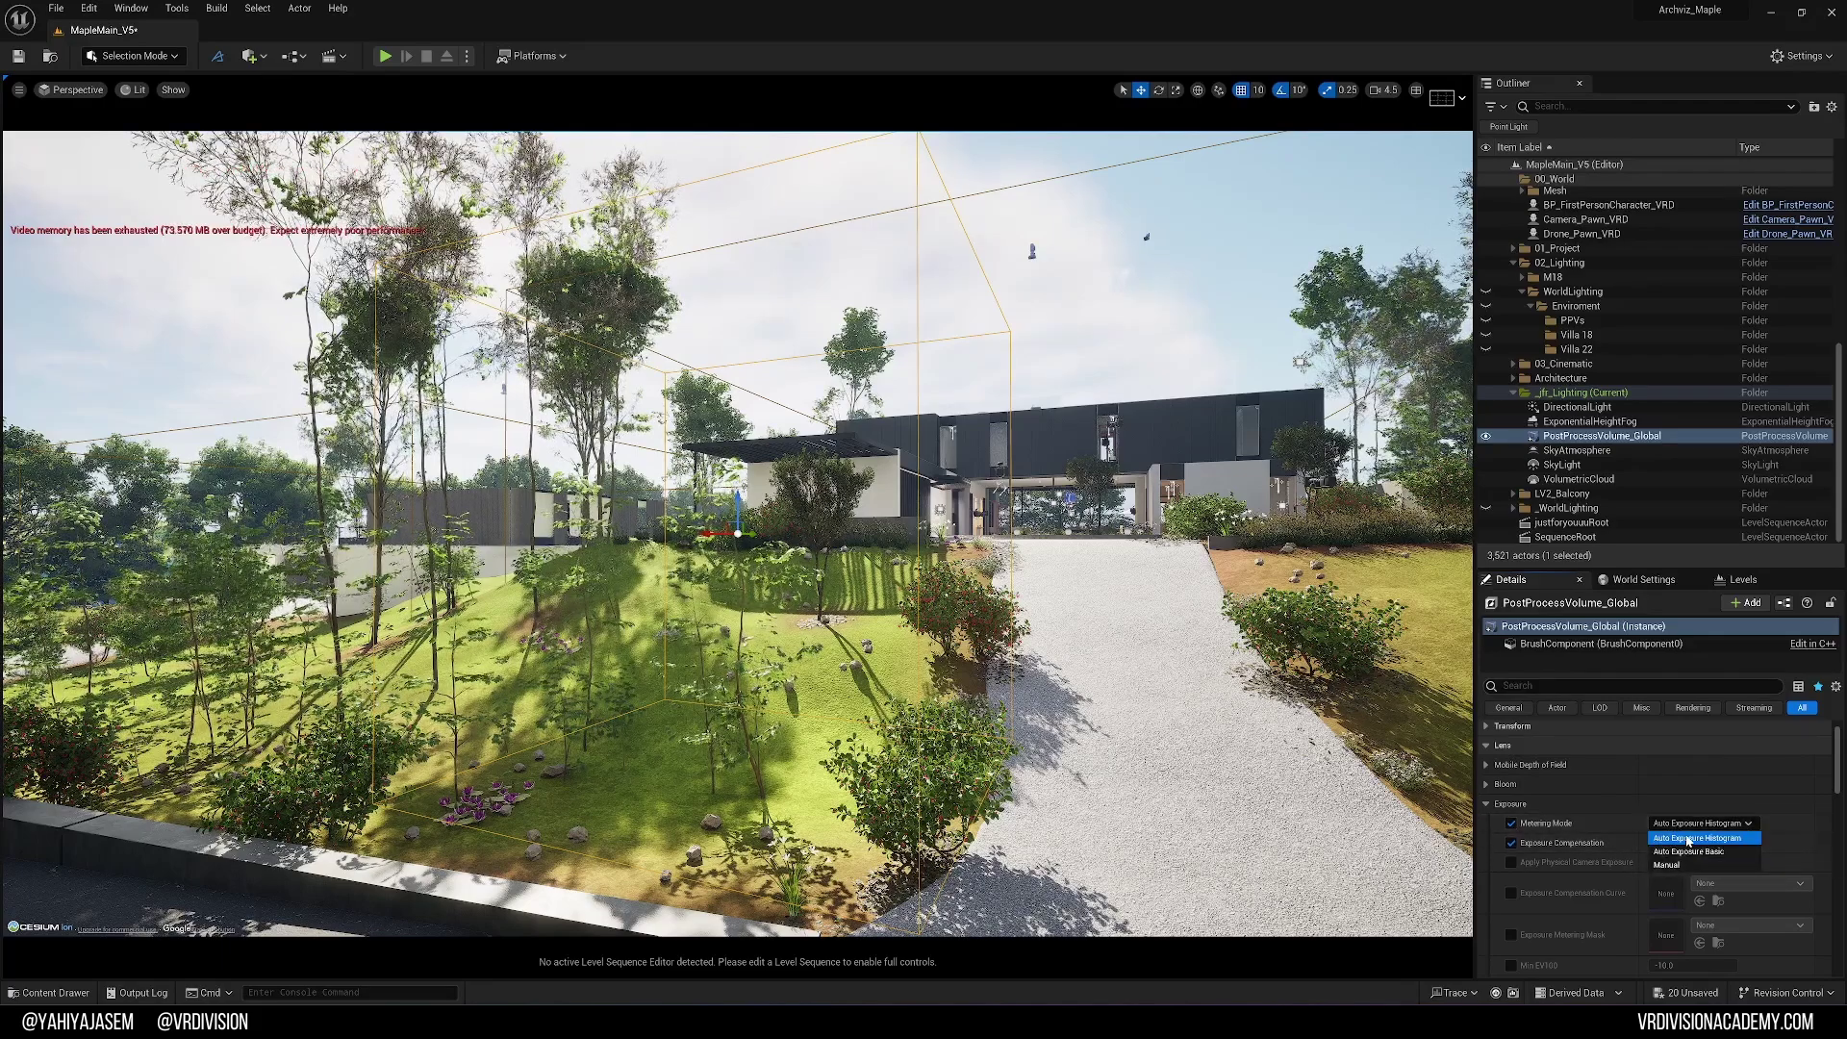
pyautogui.click(1717, 839)
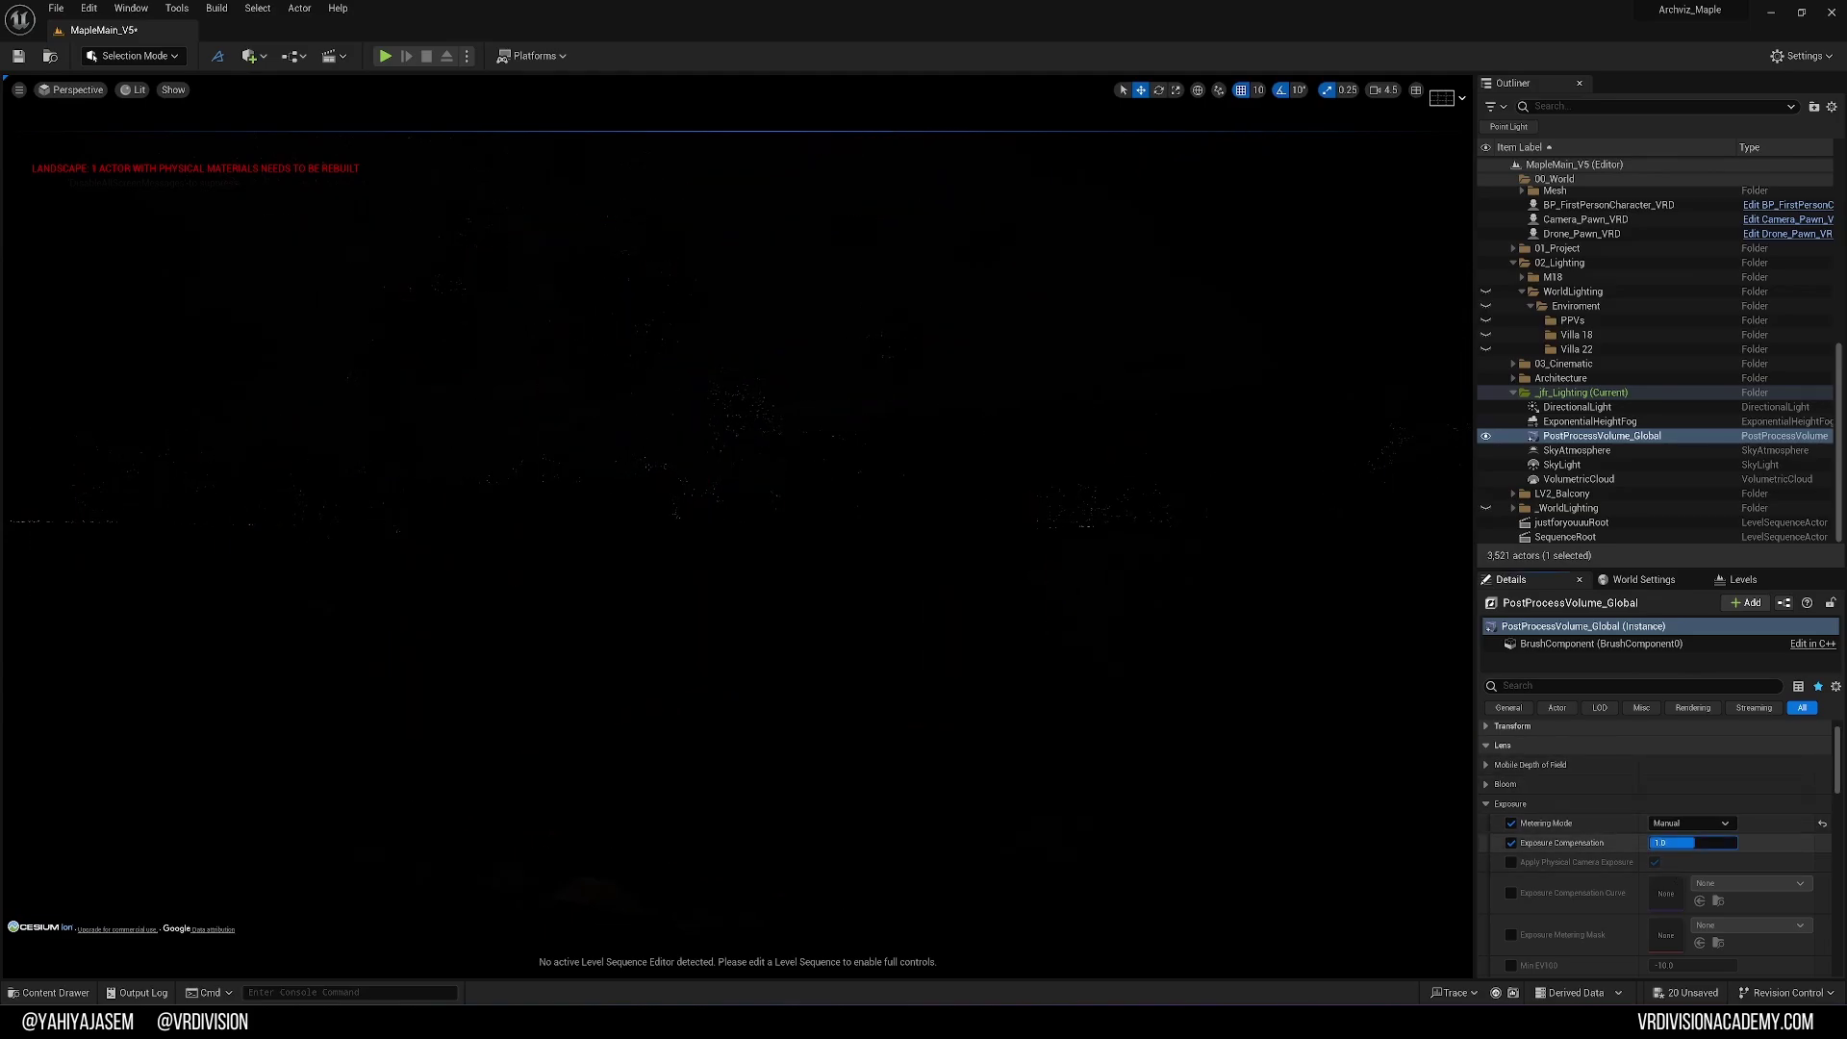
pyautogui.moveTo(1693, 843); pyautogui.dragTo(1732, 842)
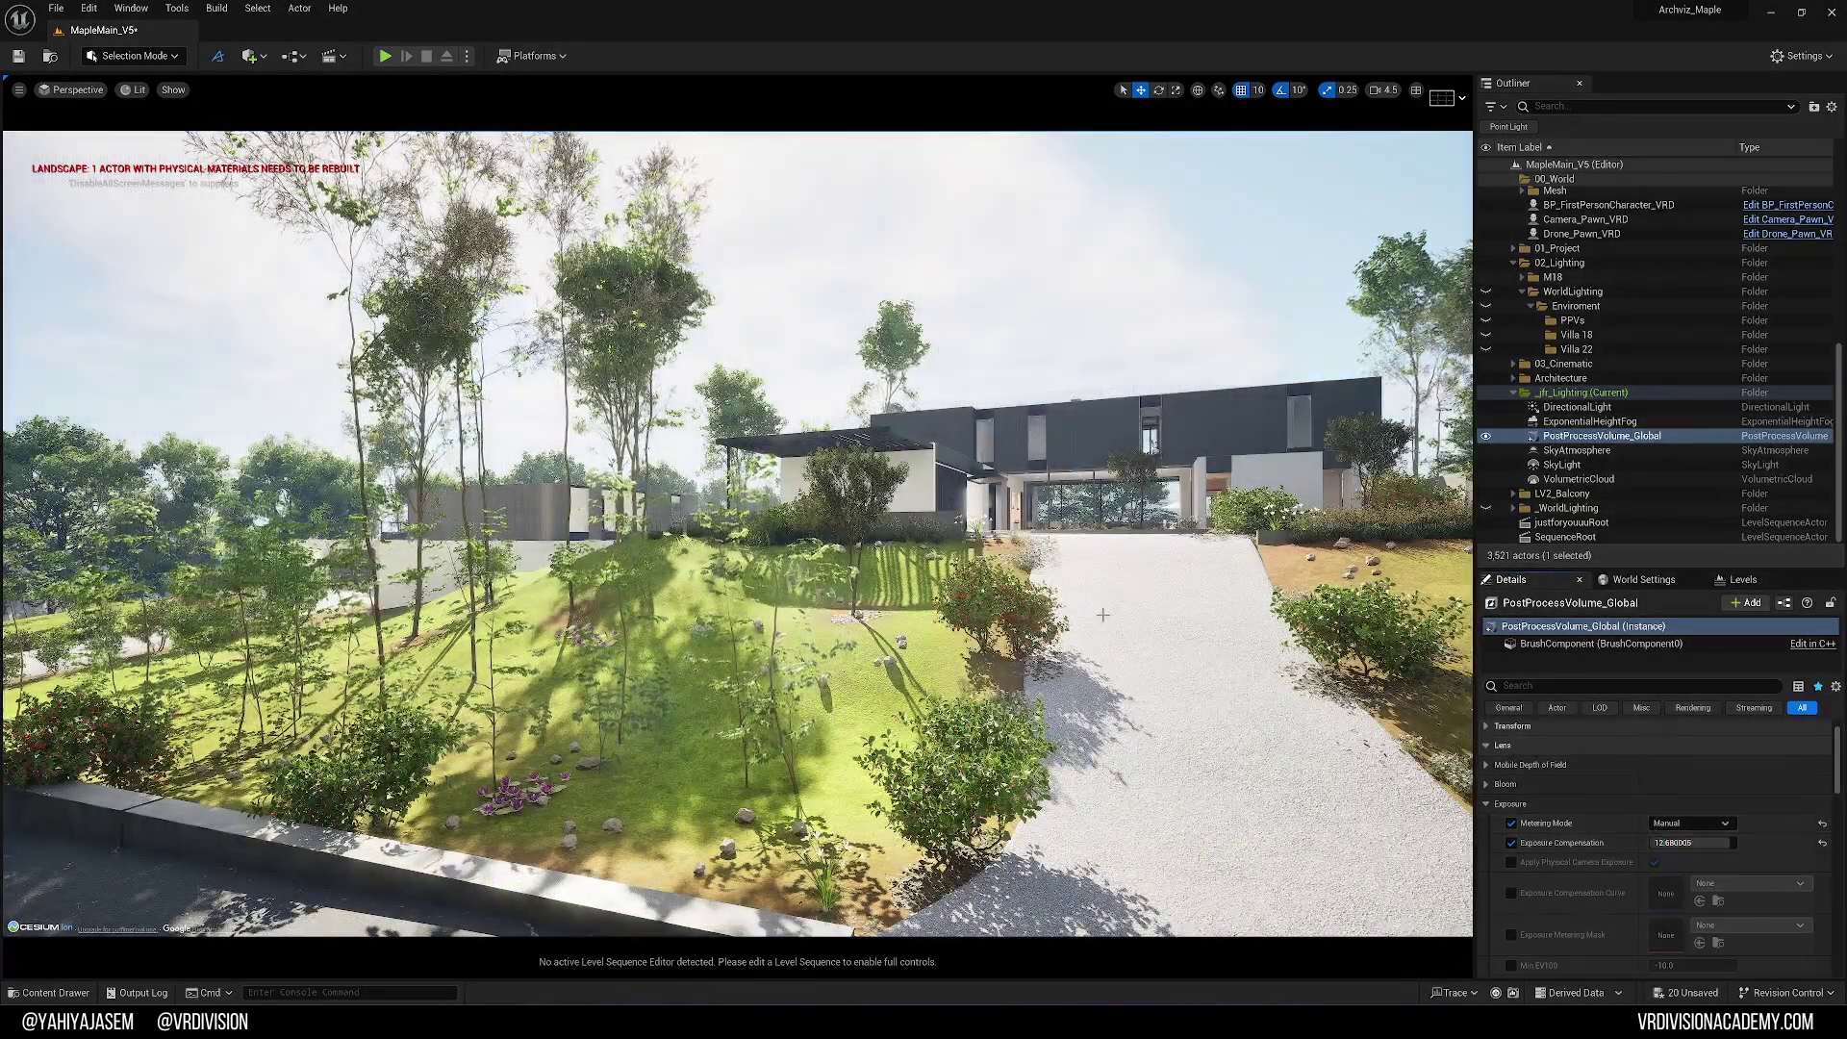
# - Try an Exposure Compensation of 12 on the global volume against the front garden, and set it to 13
pyautogui.moveTo(1106, 577); pyautogui.dragTo(1111, 577, button='right')
pyautogui.press('d')
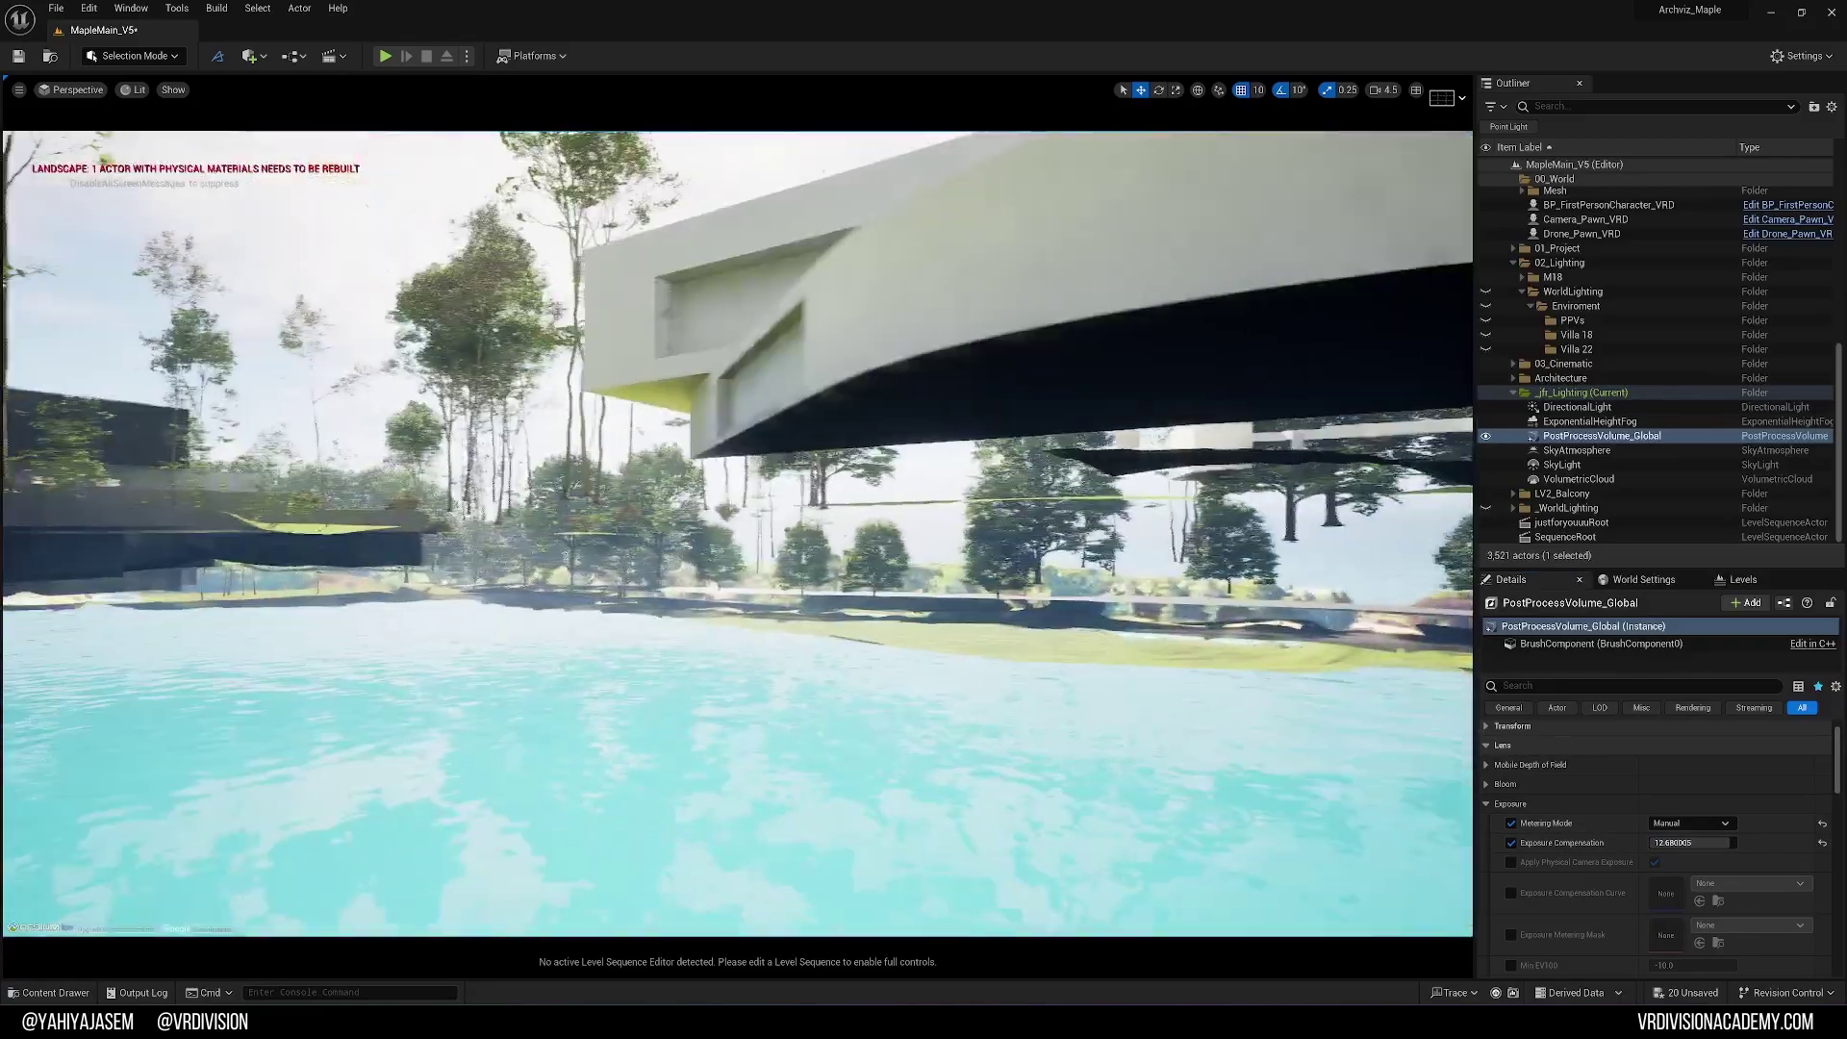
pyautogui.doubleClick(1583, 438)
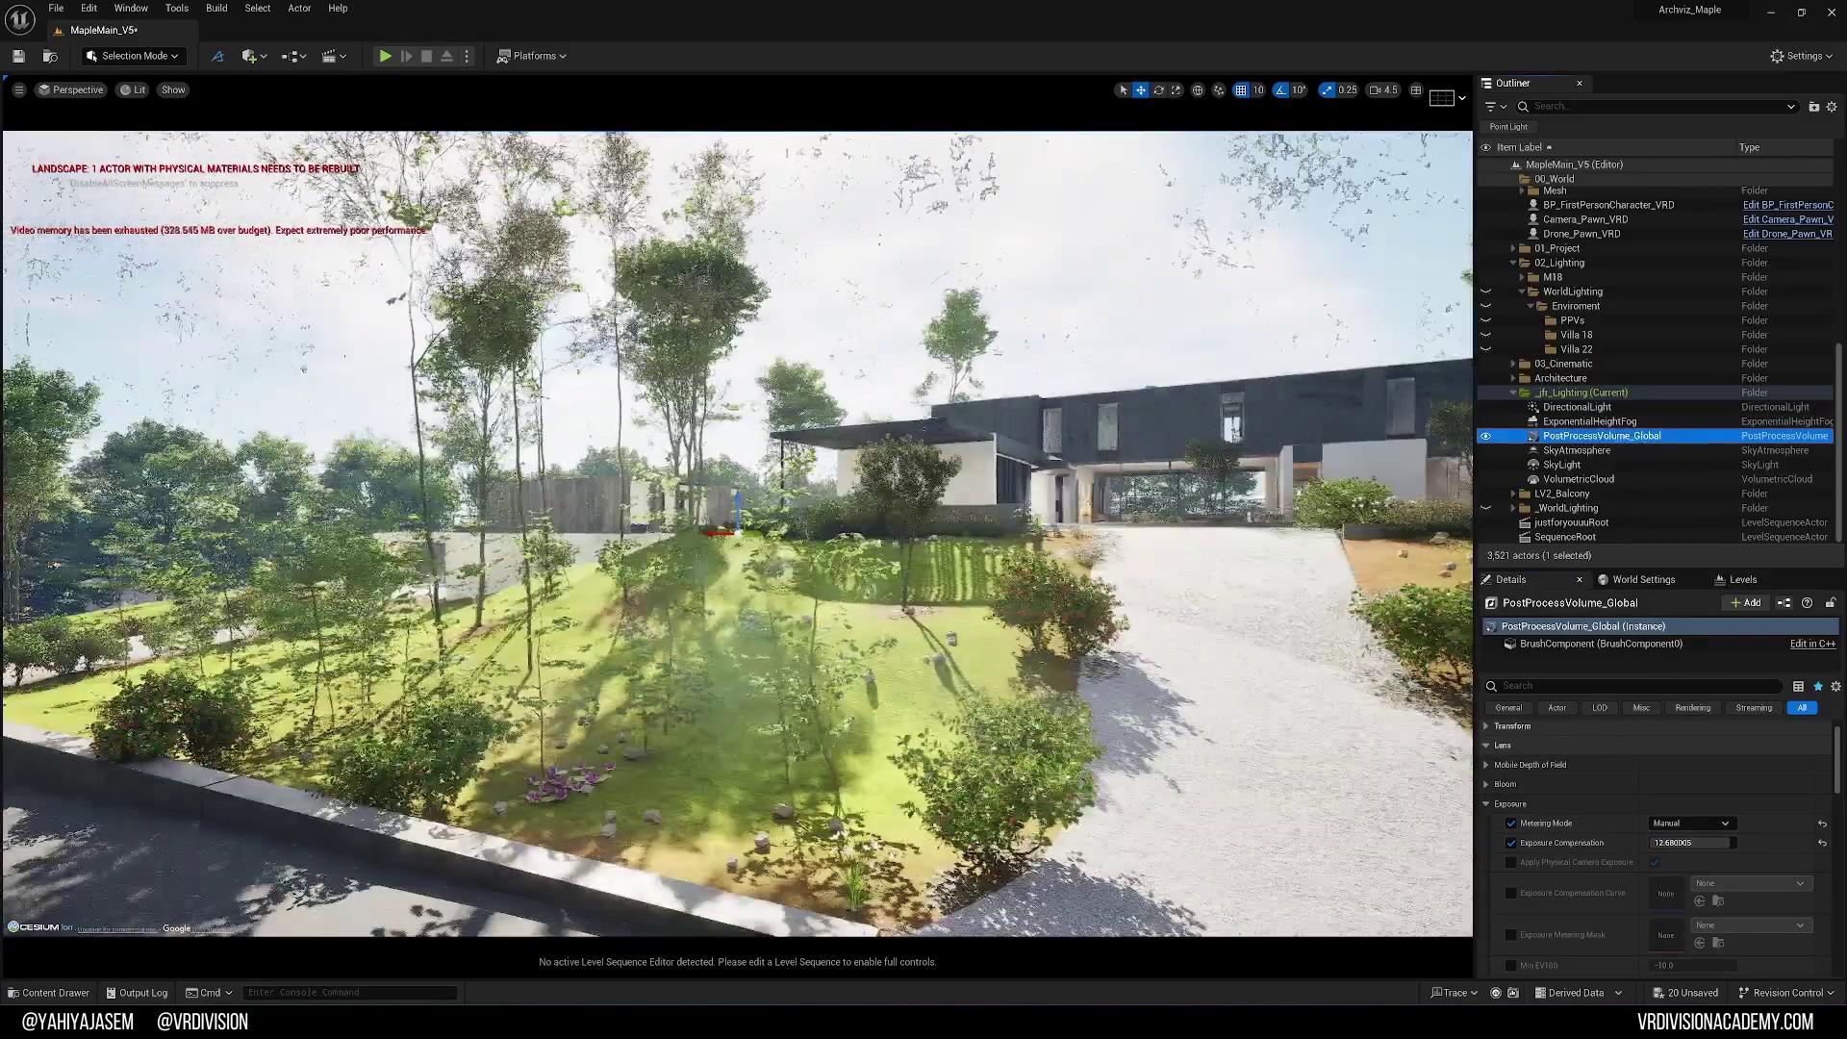
pyautogui.moveTo(1107, 577); pyautogui.dragTo(1111, 577, button='right')
pyautogui.moveTo(1129, 537)
pyautogui.keyDown('alt'); pyautogui.mouseDown()
pyautogui.moveTo(1062, 531)
pyautogui.moveTo(1098, 534)
pyautogui.mouseUp(); pyautogui.keyUp('alt')
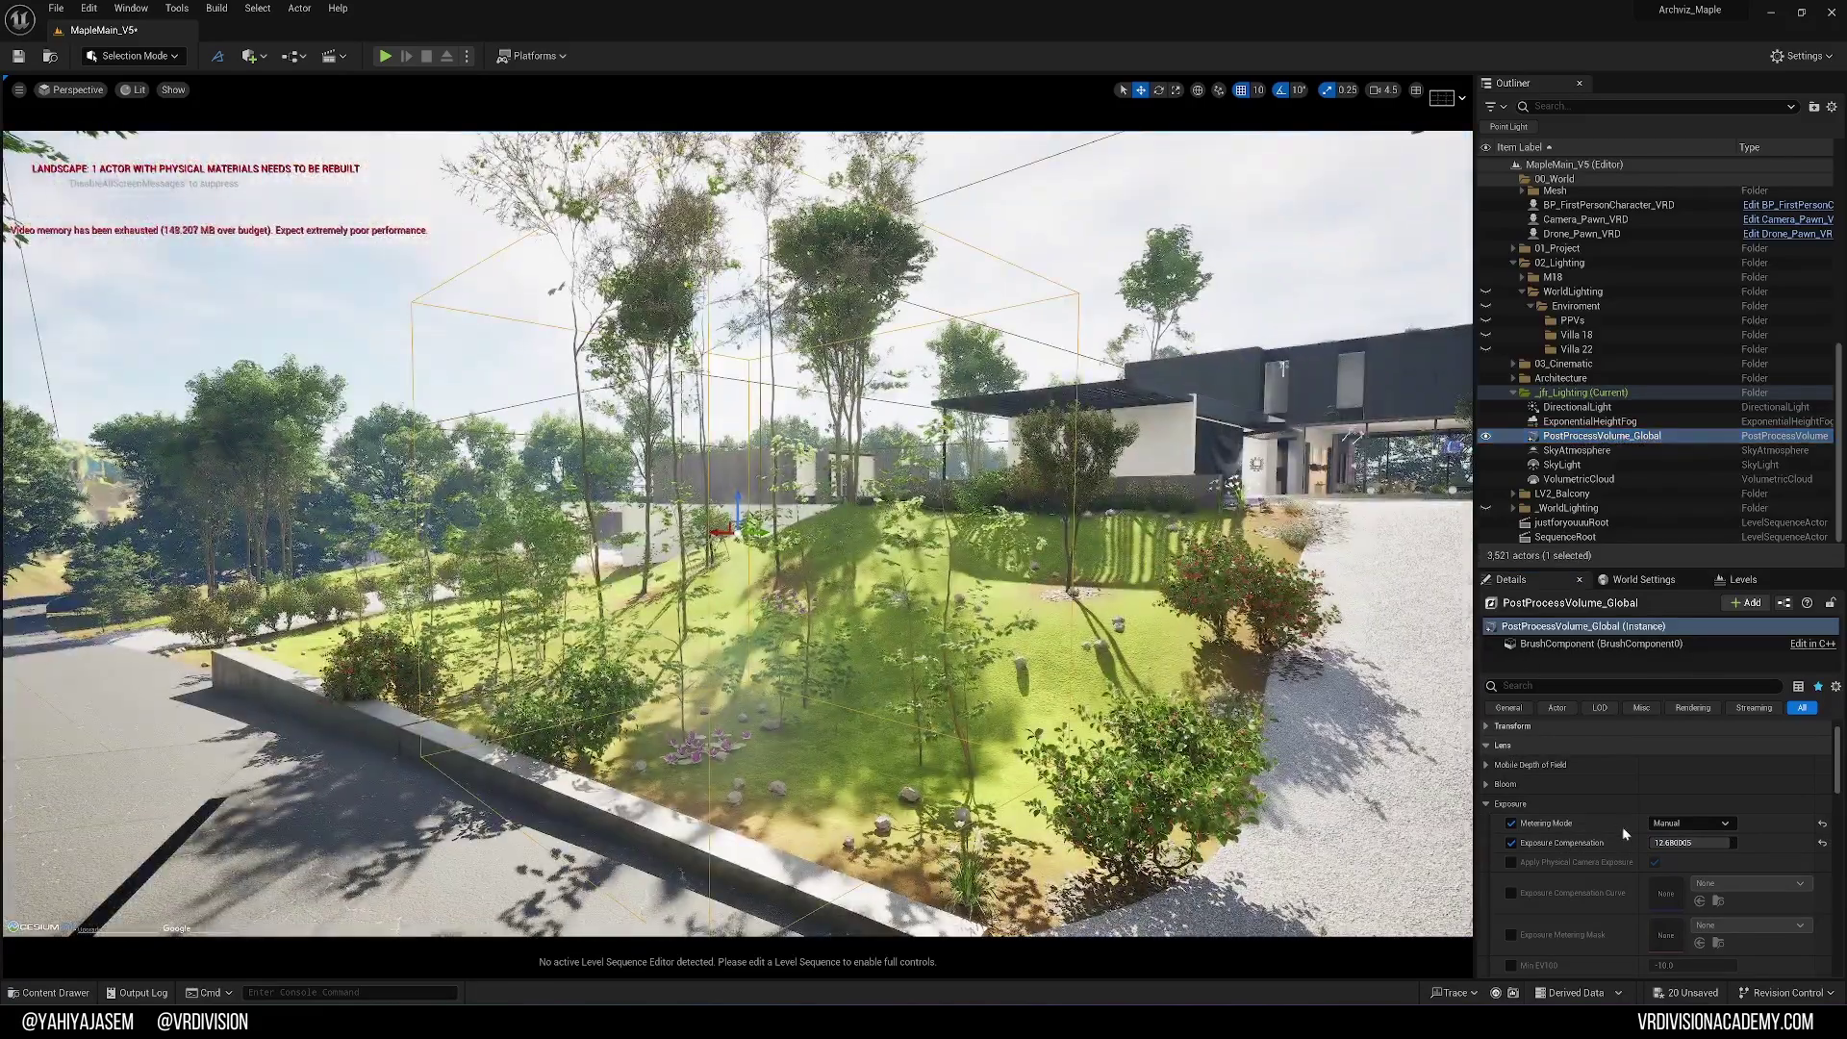
pyautogui.moveTo(1690, 842); pyautogui.dragTo(1690, 842)
pyautogui.click(1690, 843)
pyautogui.write('12')
pyautogui.press('Return')
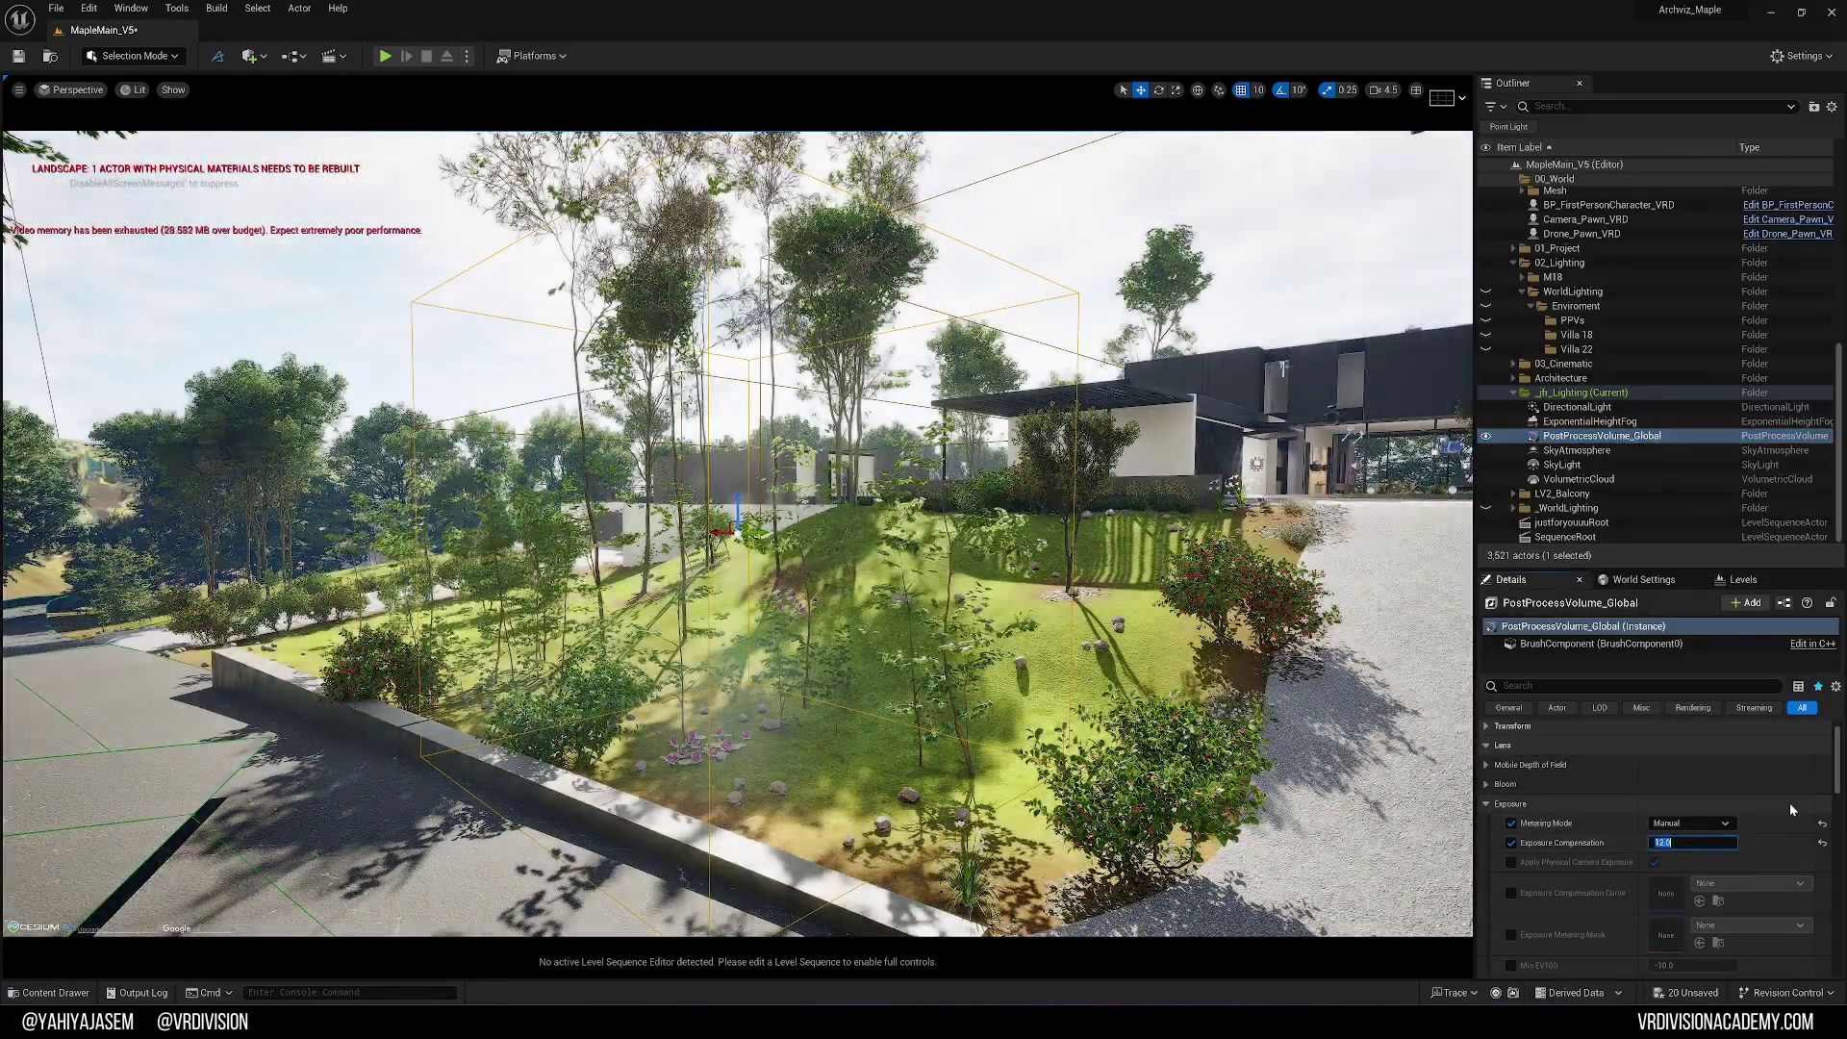
pyautogui.write('13')
pyautogui.press('Return')
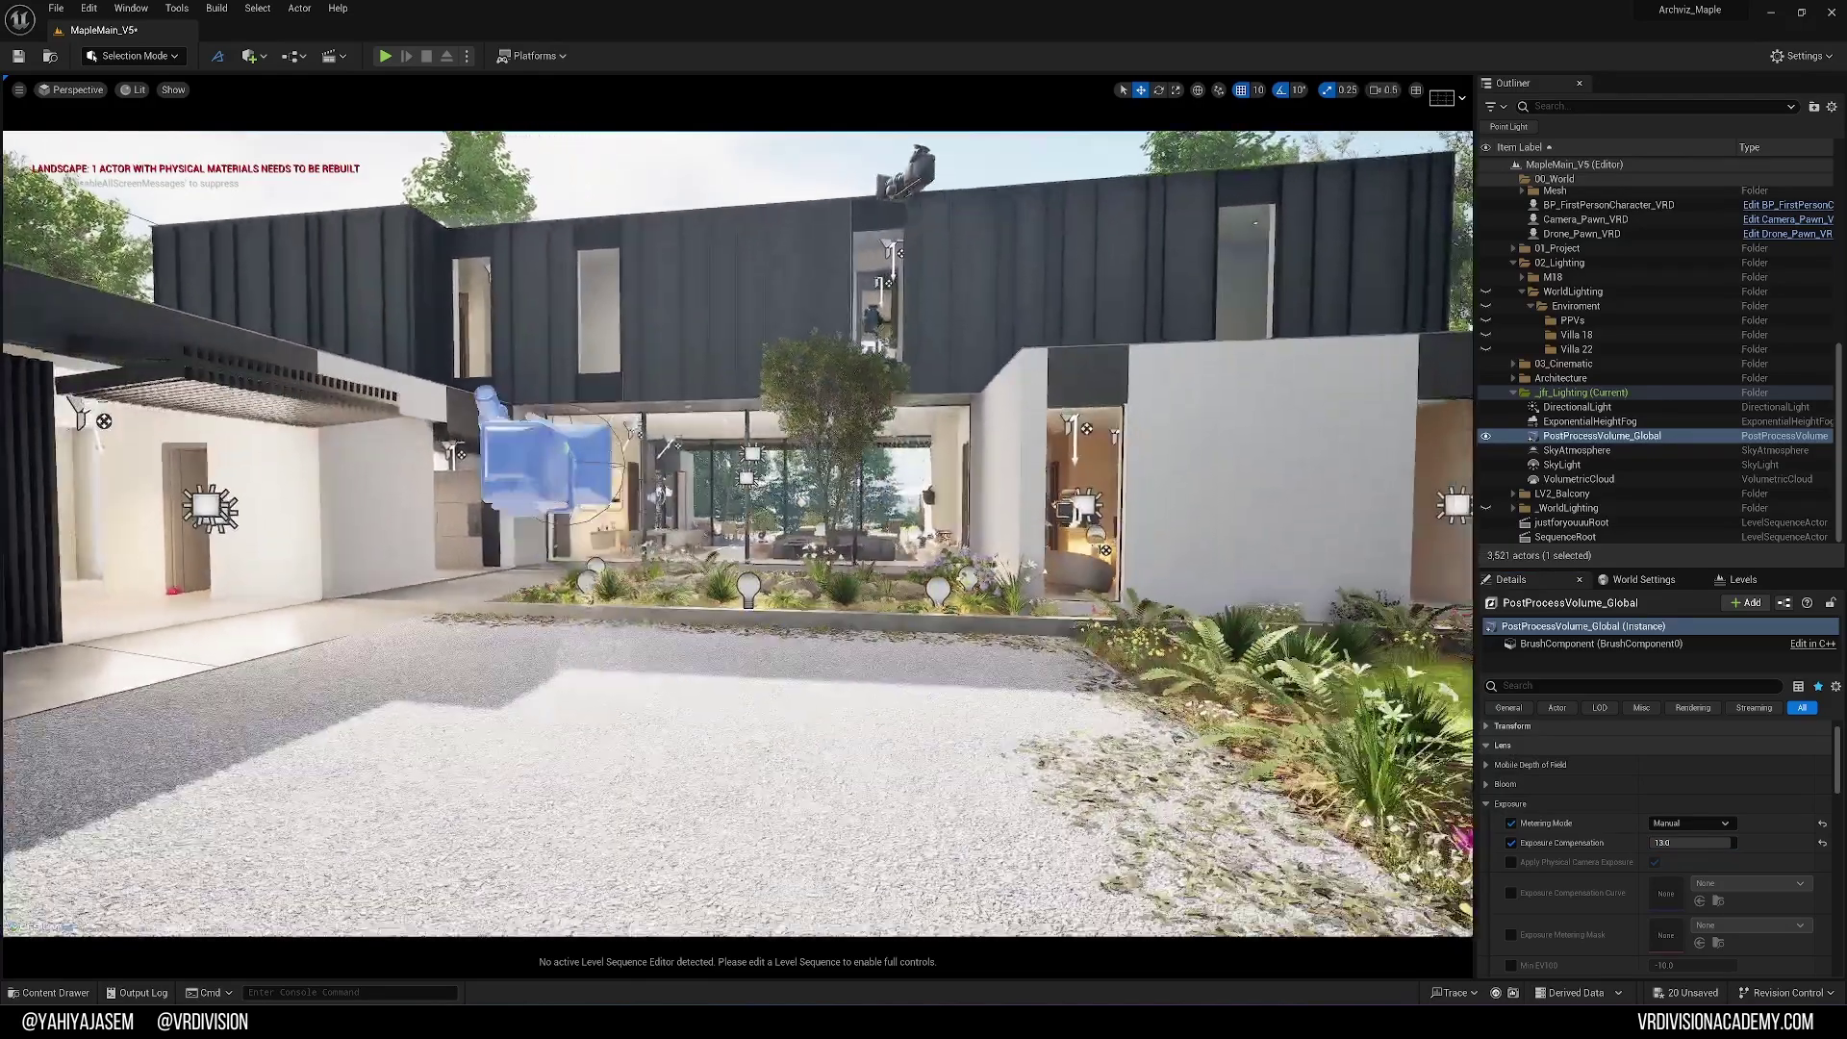
# - Try an Exposure Compensation of 12 on the house's front courtyard
pyautogui.click(1690, 843)
pyautogui.write('12')
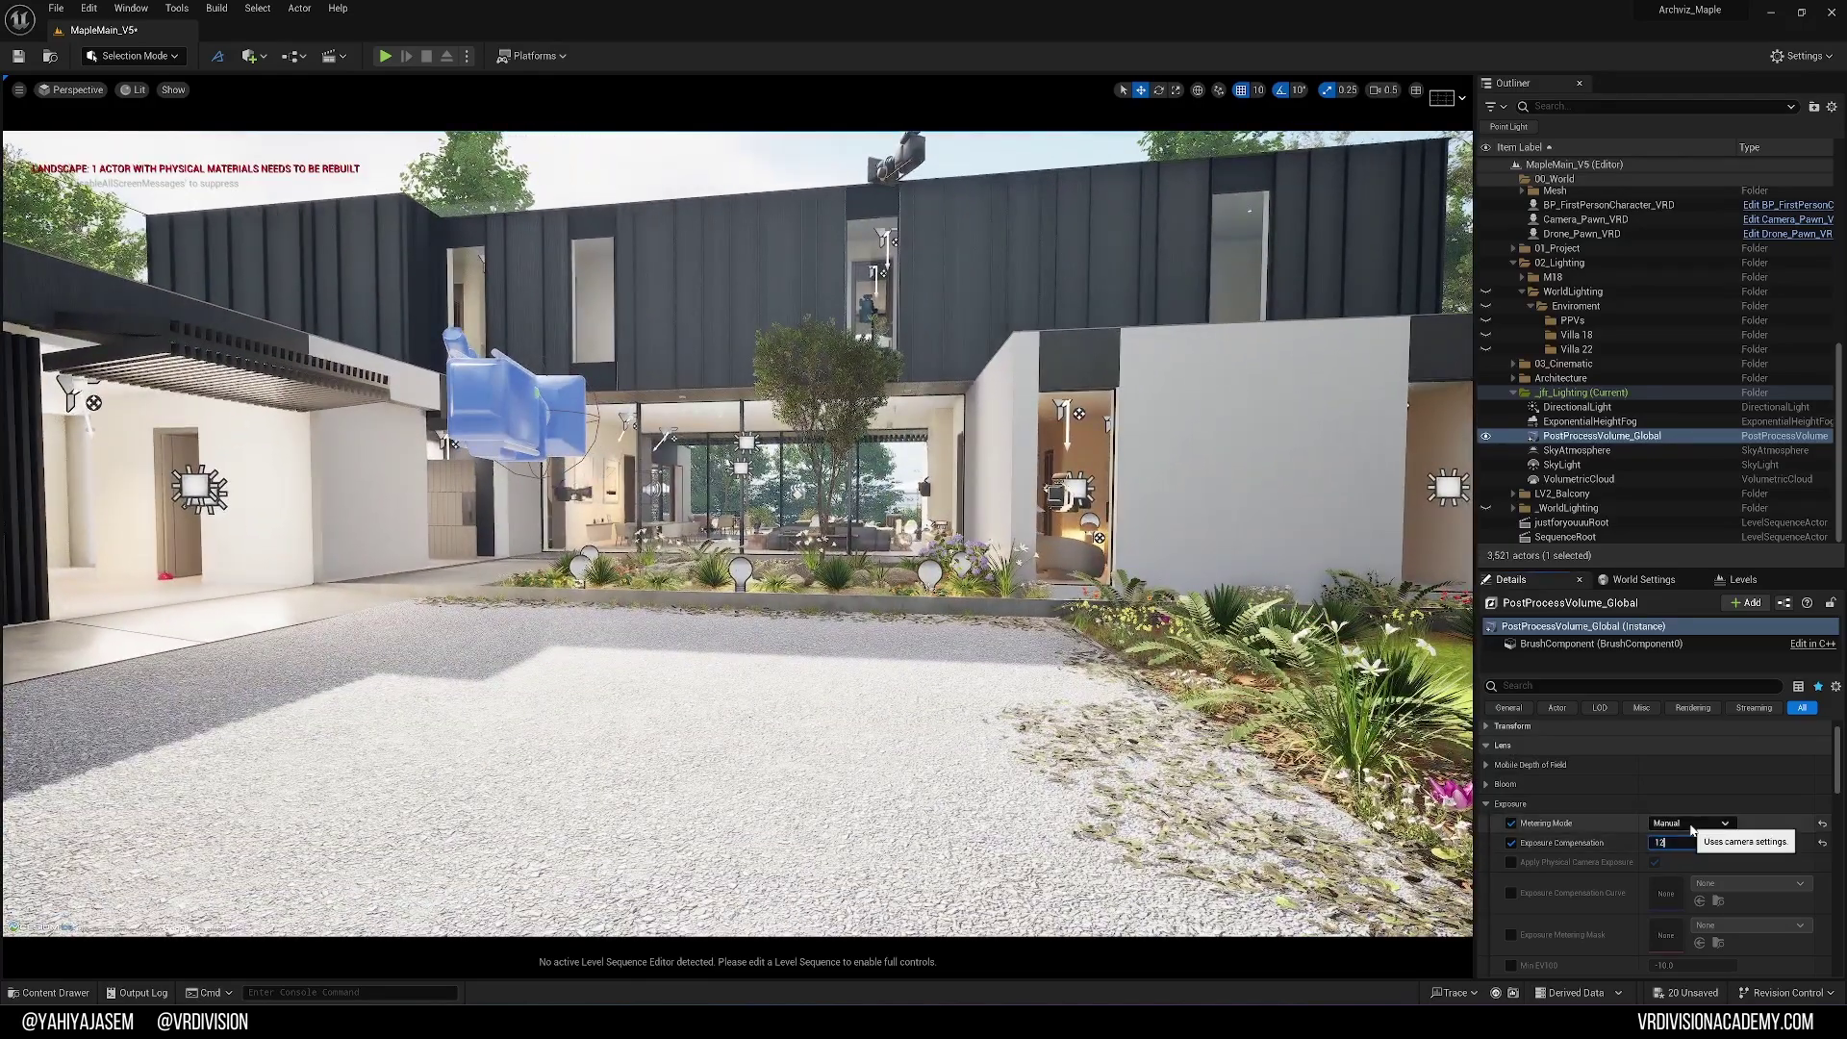
pyautogui.press('Return')
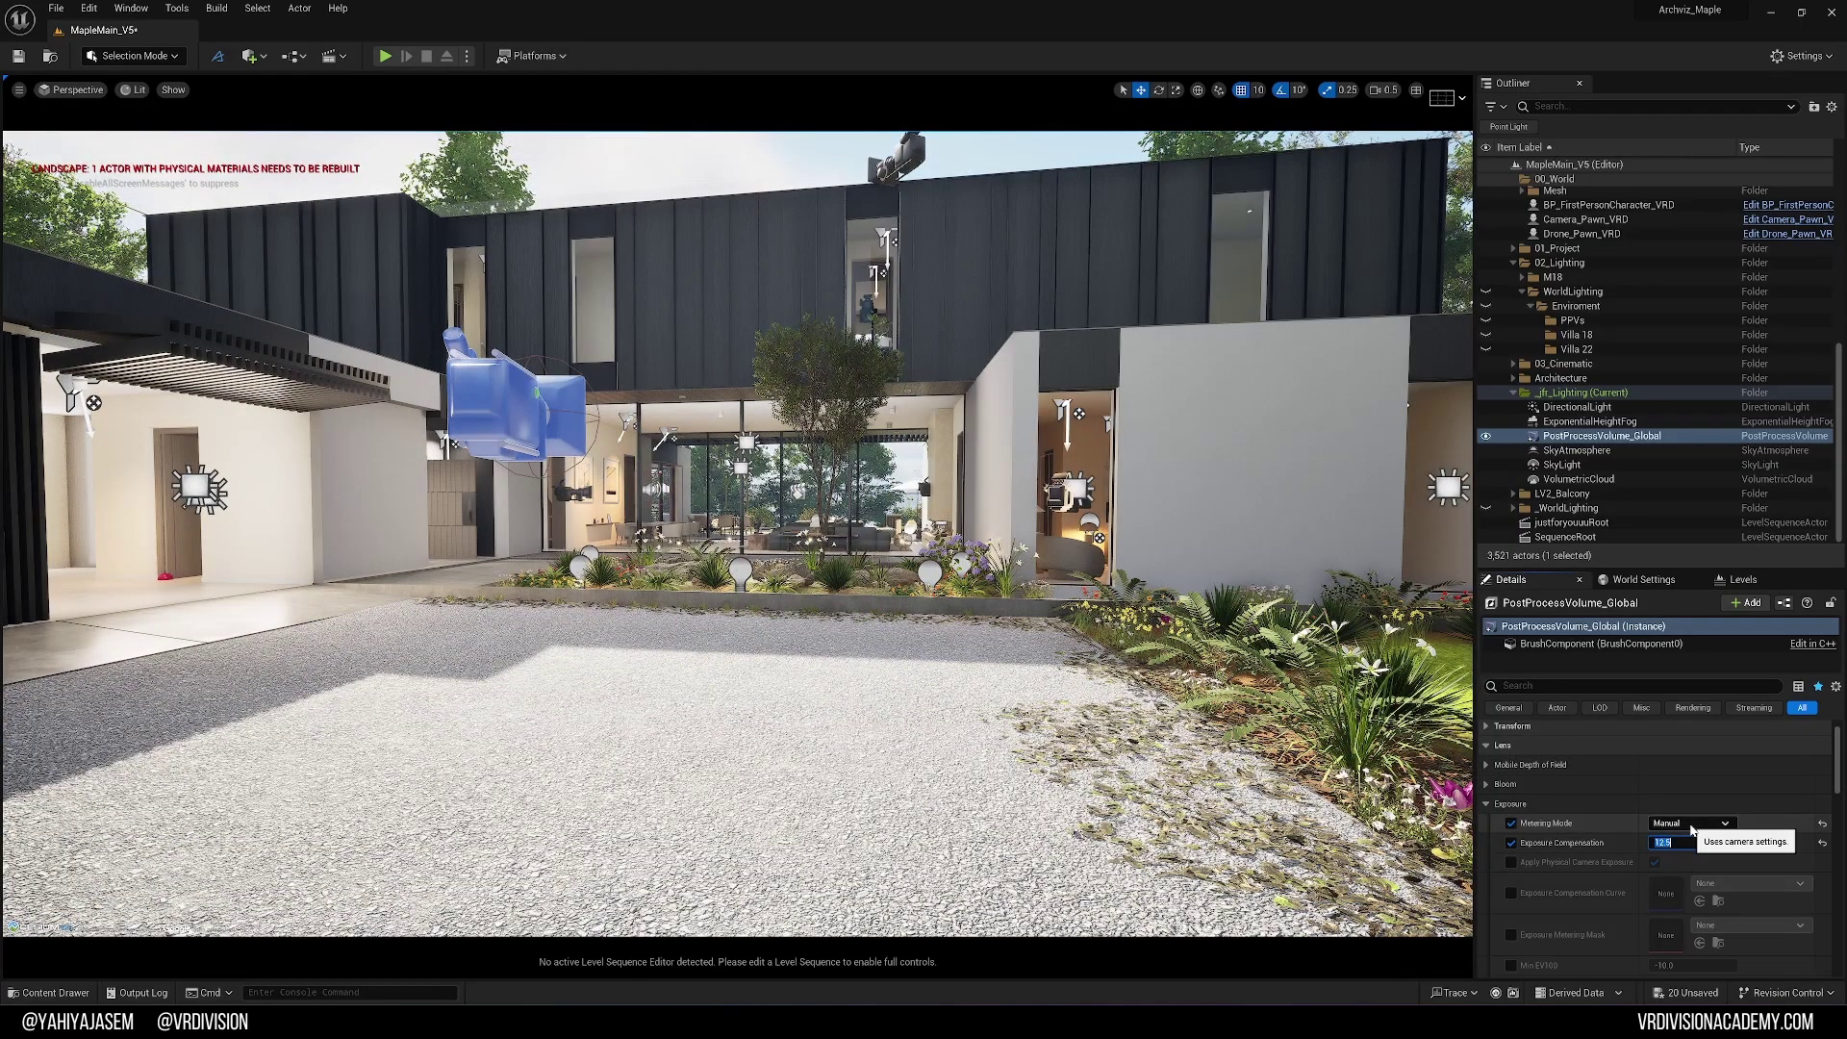
pyautogui.press('Return')
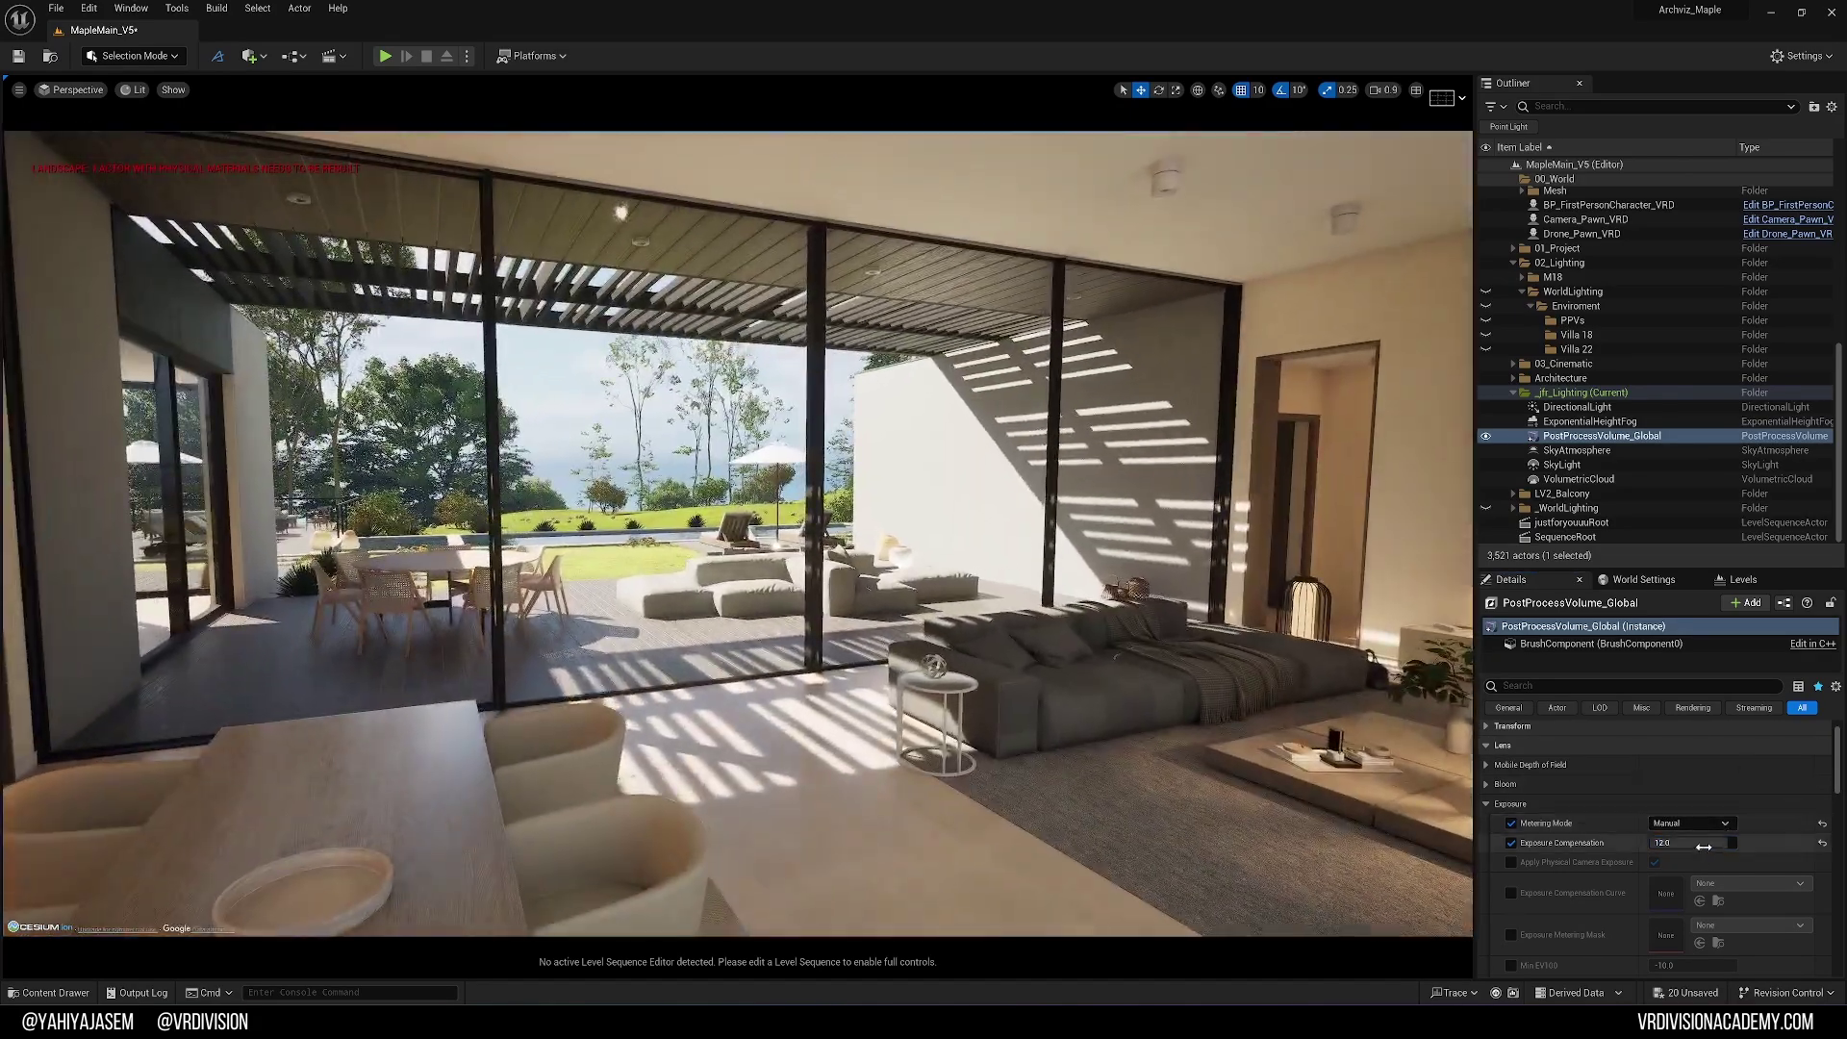
# - Try Exposure Compensation values of 15 and 12 while viewing the living room from inside
pyautogui.click(1698, 842)
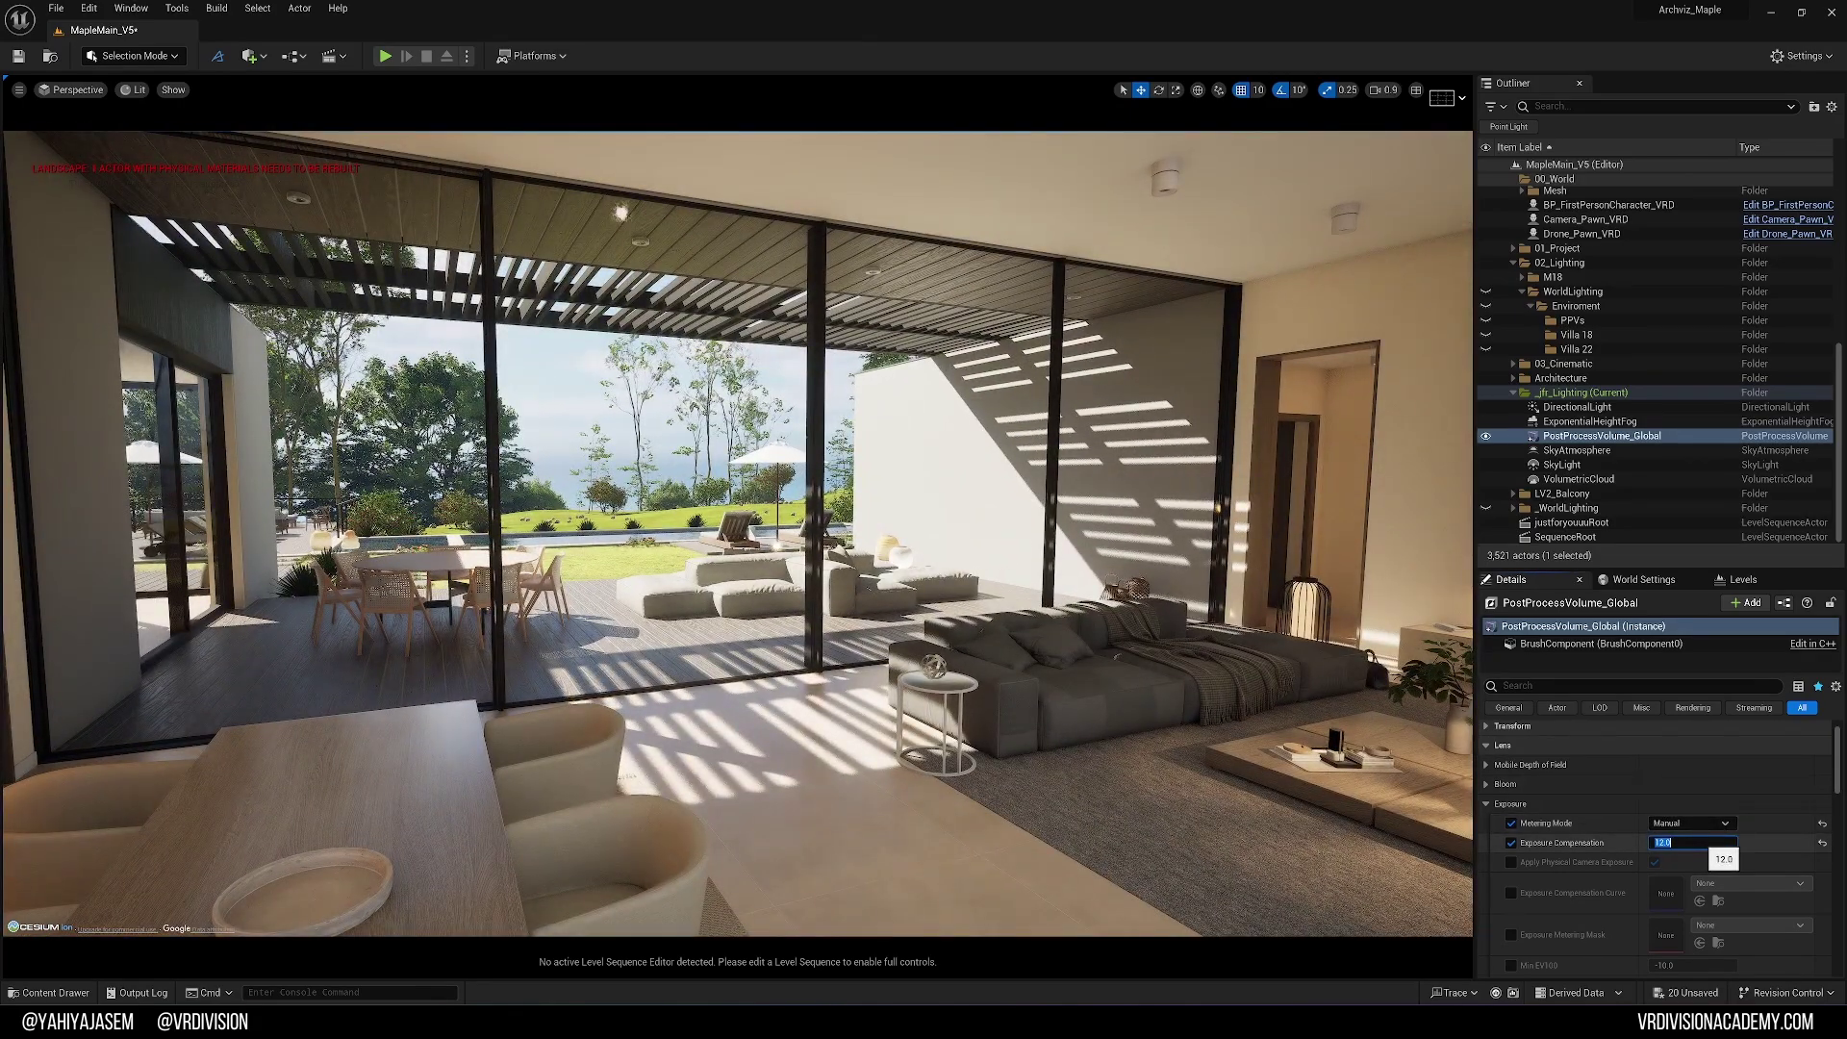
pyautogui.write('15')
pyautogui.press('Return')
pyautogui.write('12')
pyautogui.press('Return')
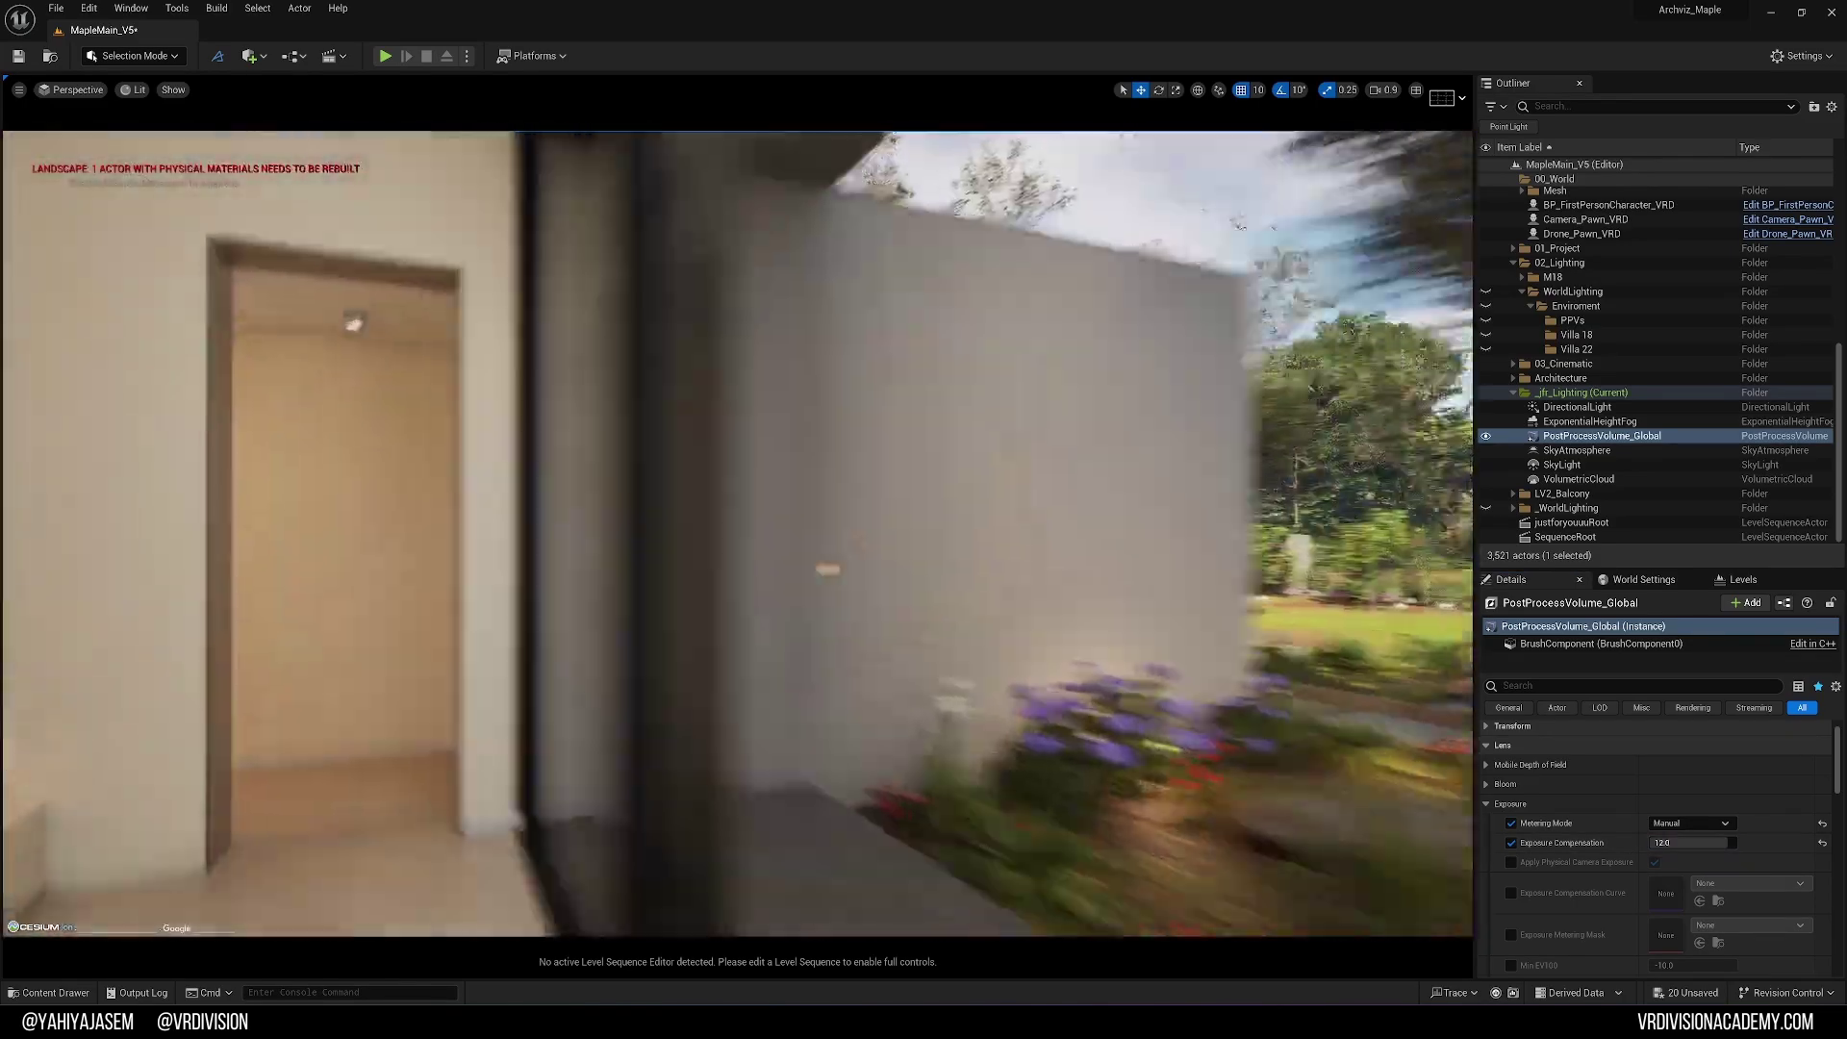
# - Set the global volume's Exposure Compensation to 13 while judging the bedroom interior
pyautogui.moveTo(736, 534); pyautogui.dragTo(500, 533, button='right')
pyautogui.scroll(-2, 737, 534)
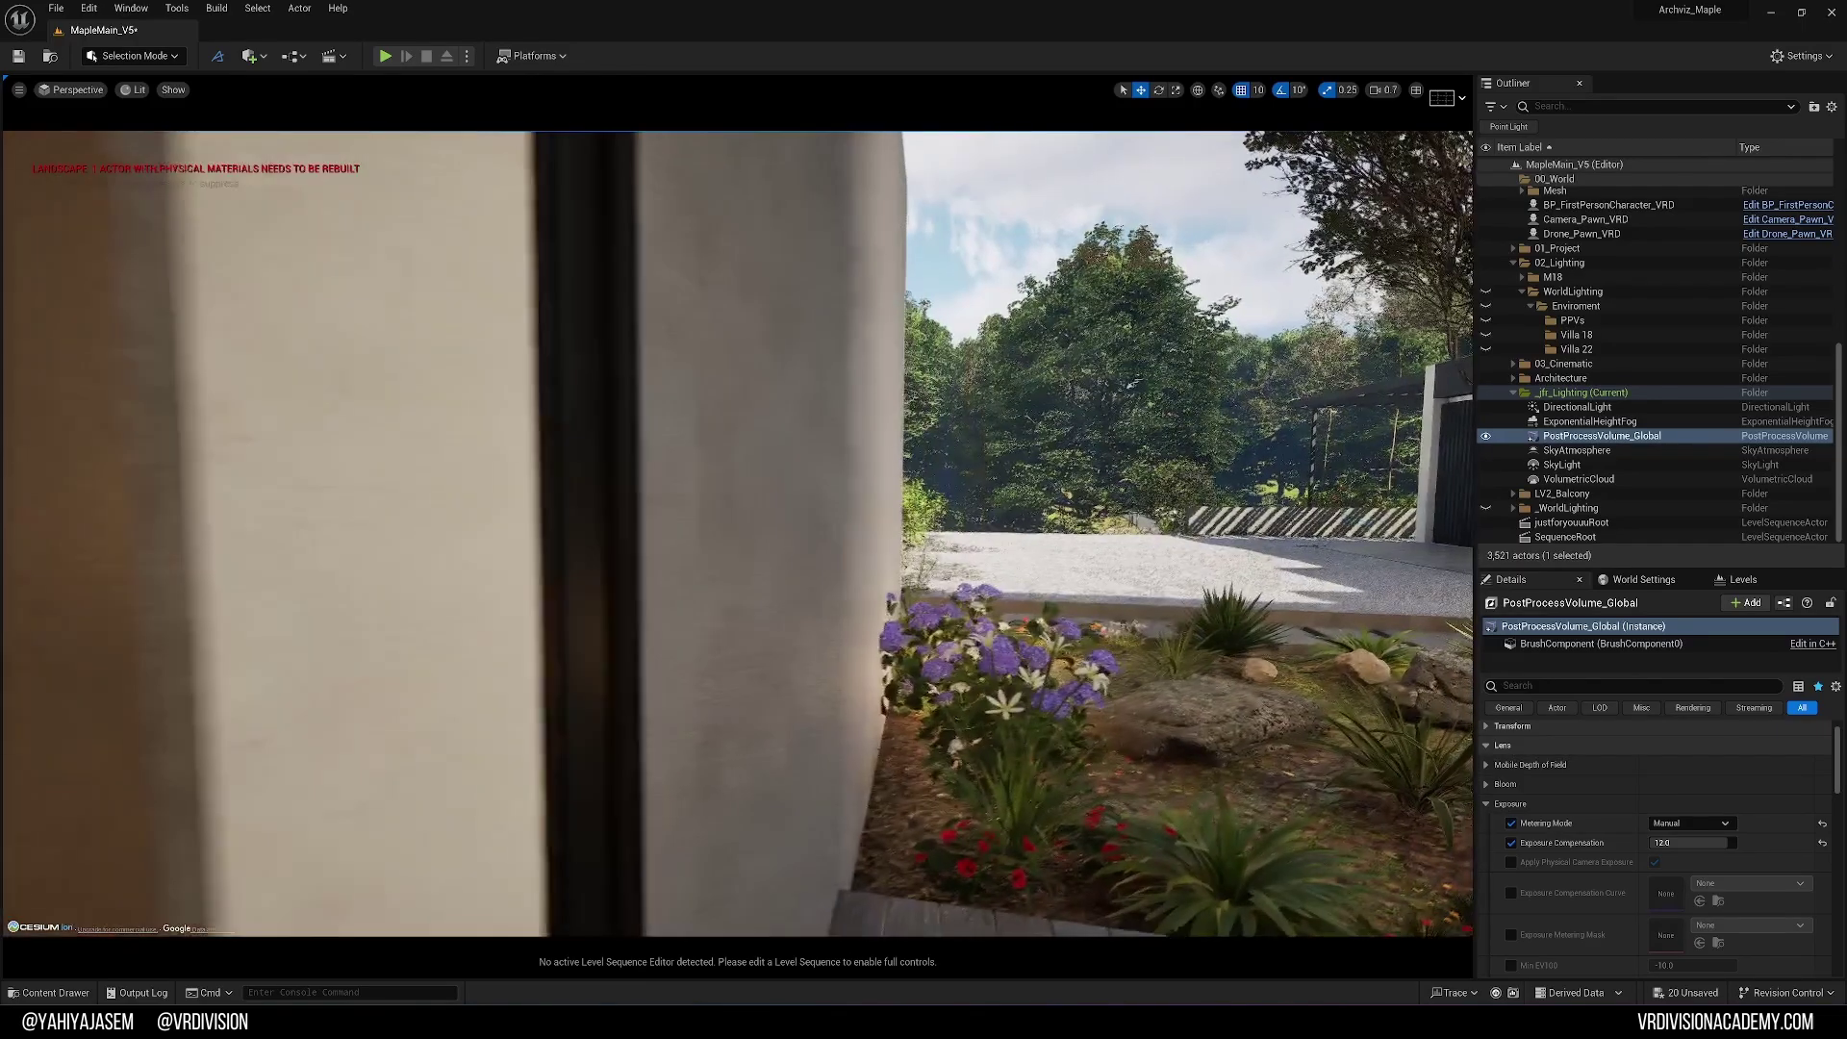
pyautogui.scroll(-4, 737, 534)
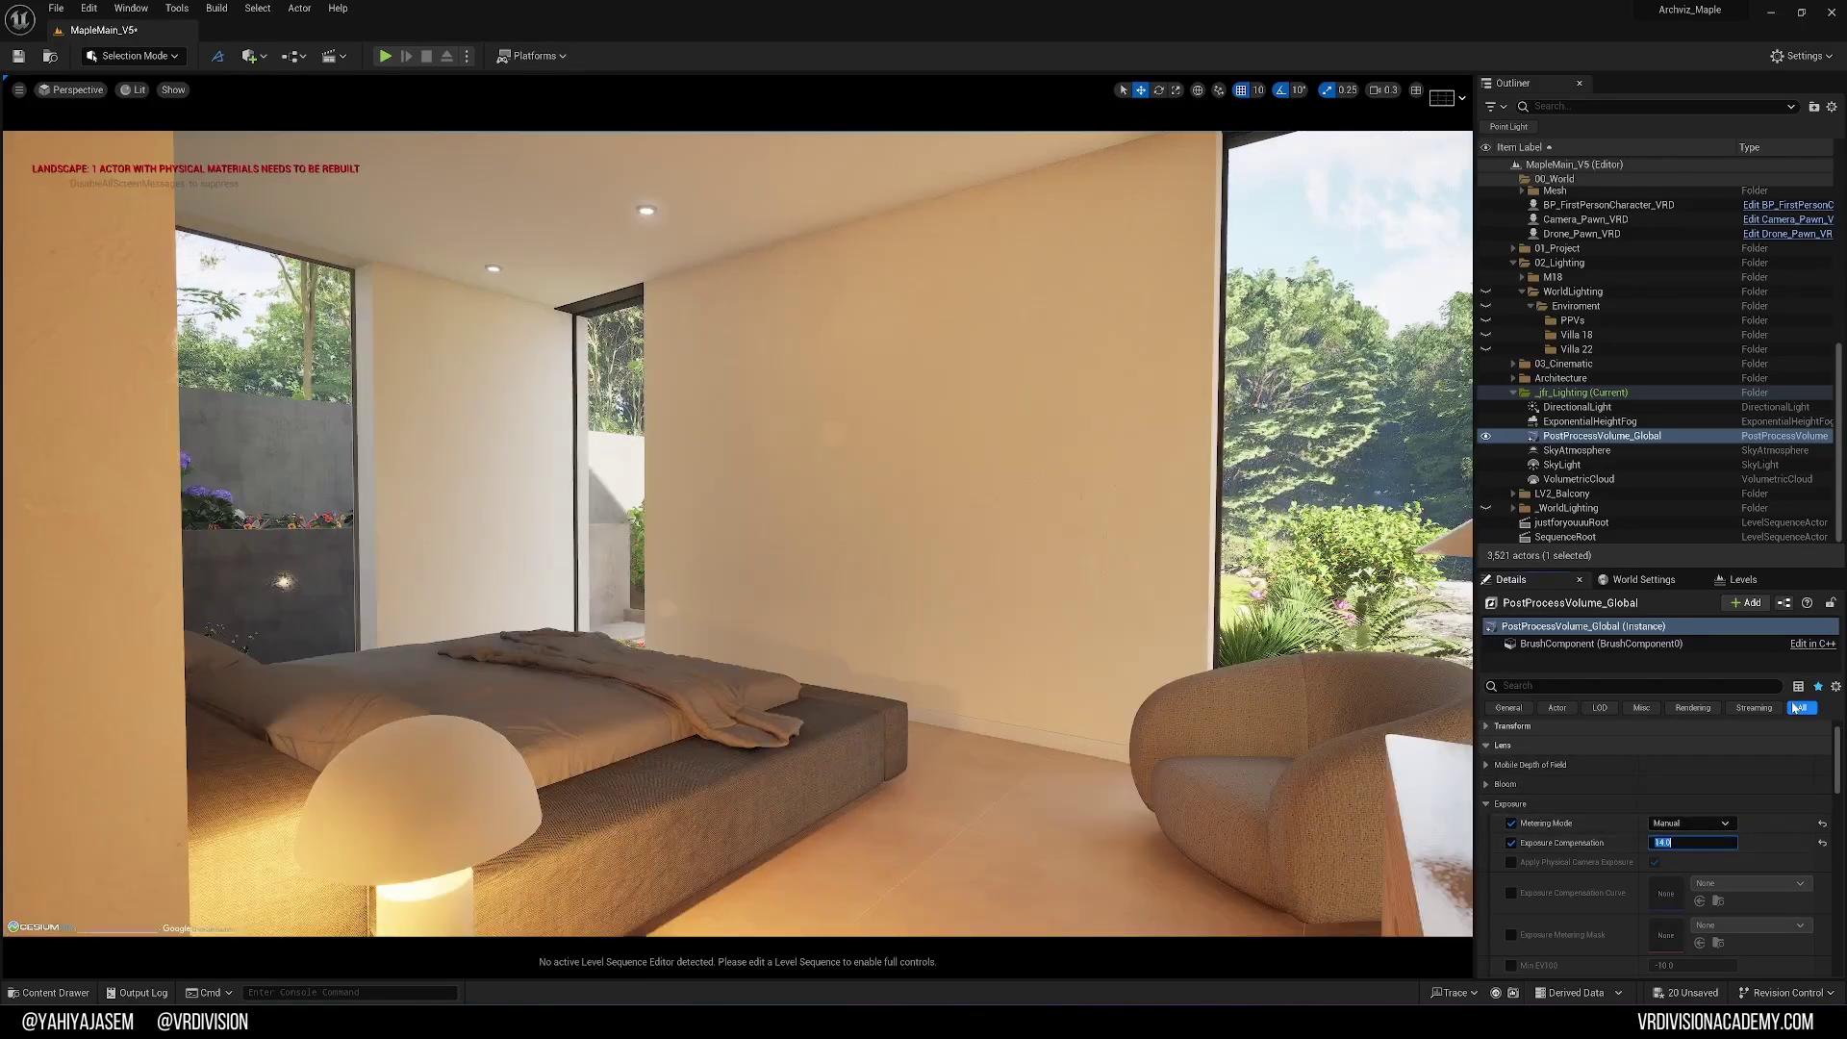
pyautogui.write('3')
pyautogui.press('Return')
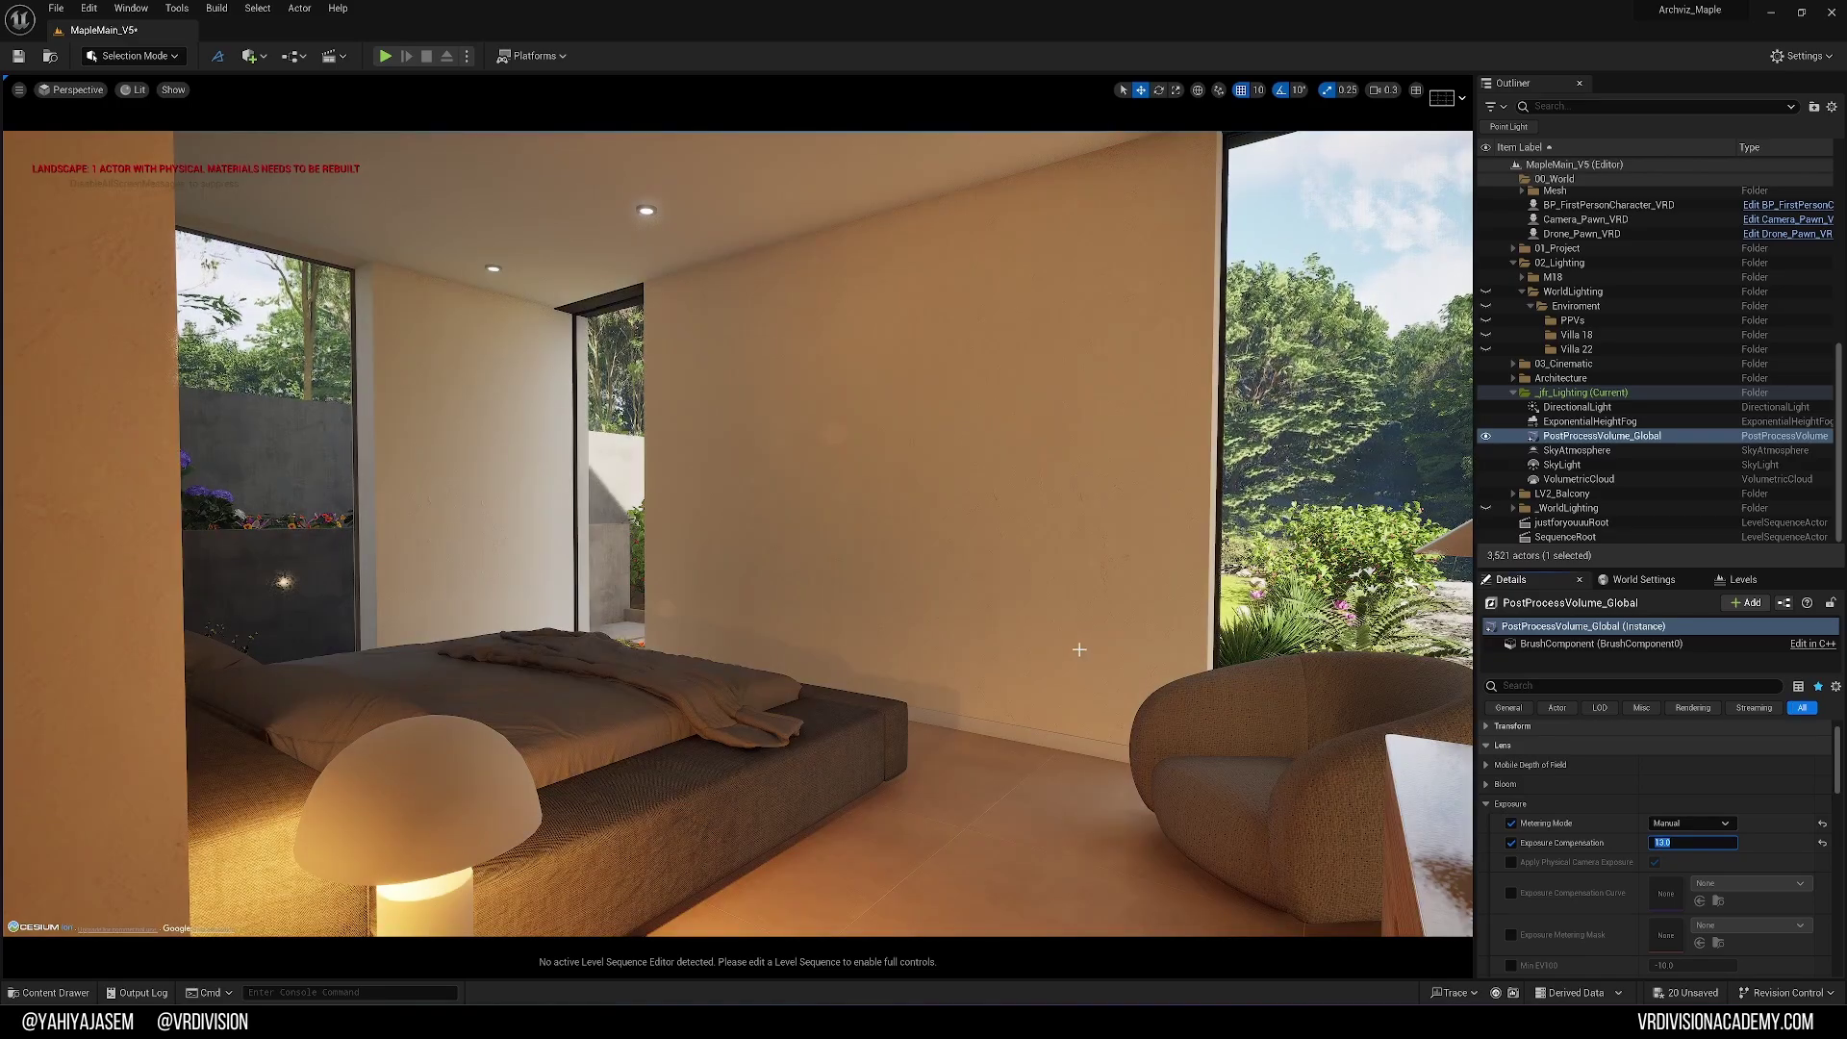
# - Duplicate PostProcessVolume_Global and move the copy from the roadside to the house
pyautogui.scroll(4, 1080, 645)
pyautogui.moveTo(1080, 645); pyautogui.dragTo(1299, 645, button='right')
pyautogui.press('w')
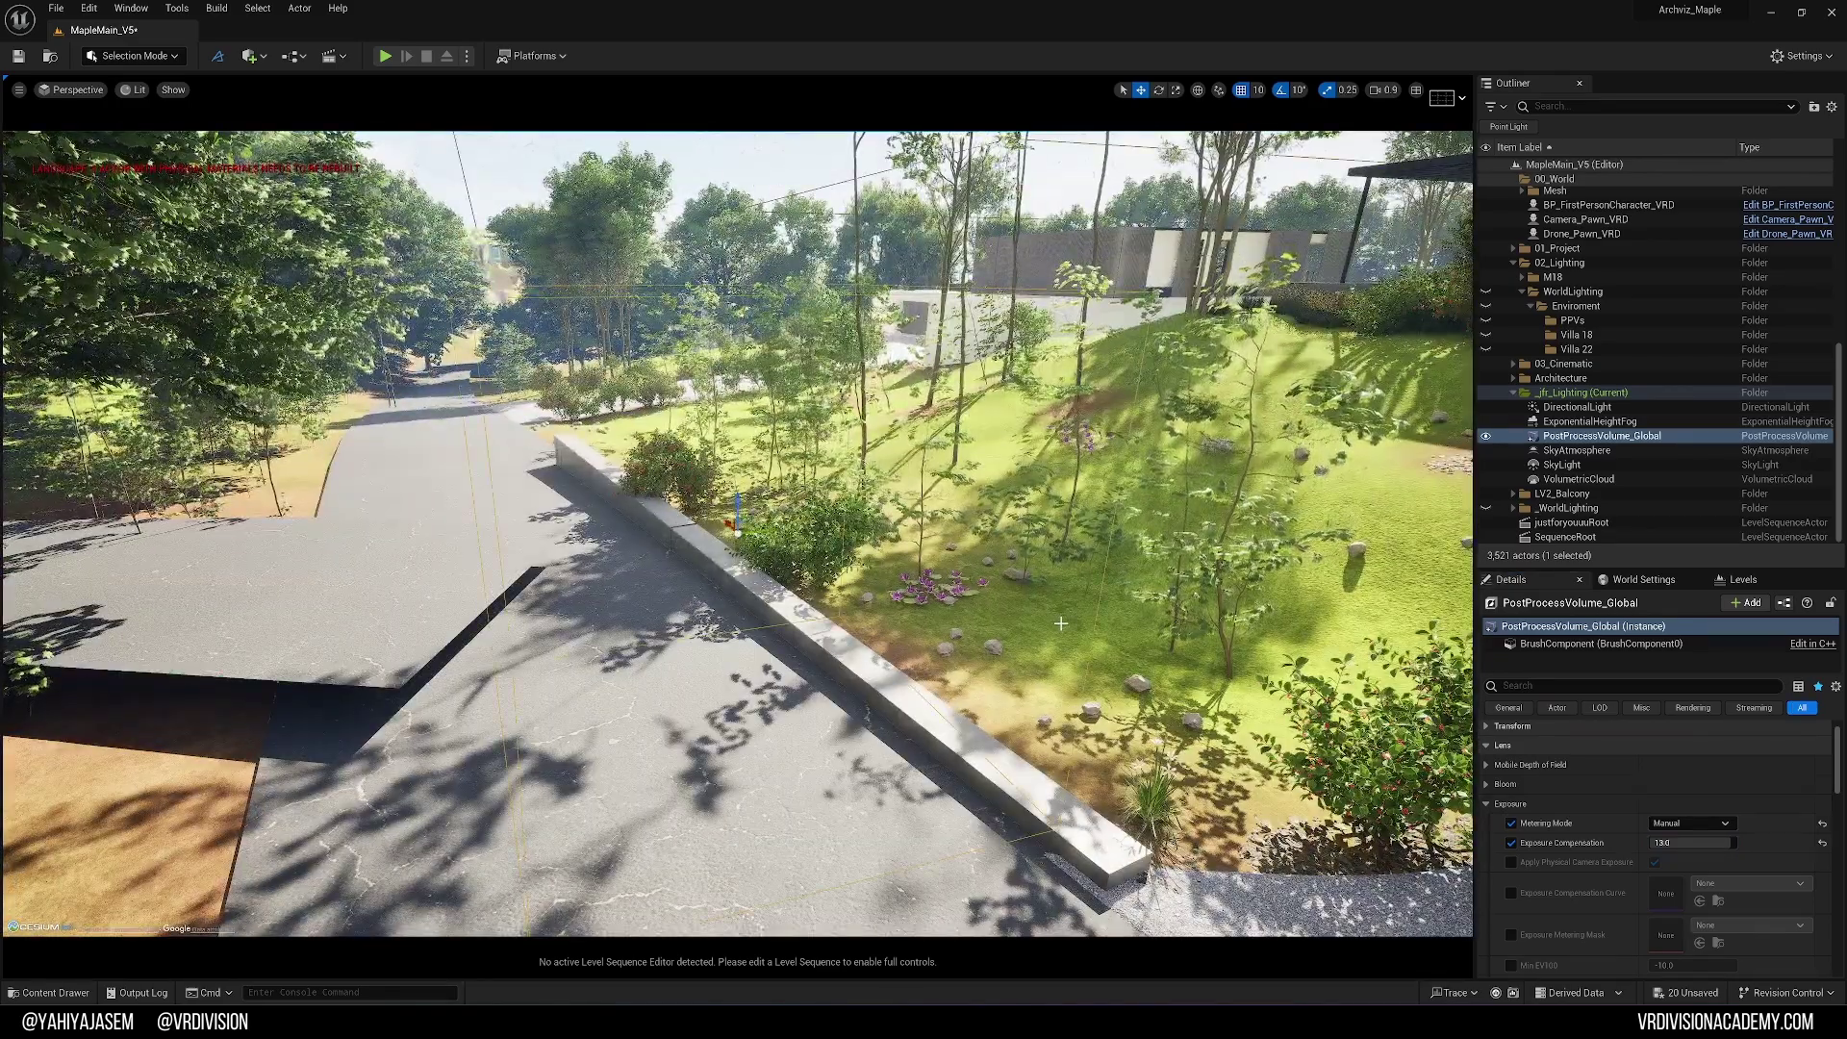
pyautogui.hotkey('ctrl', 'd')
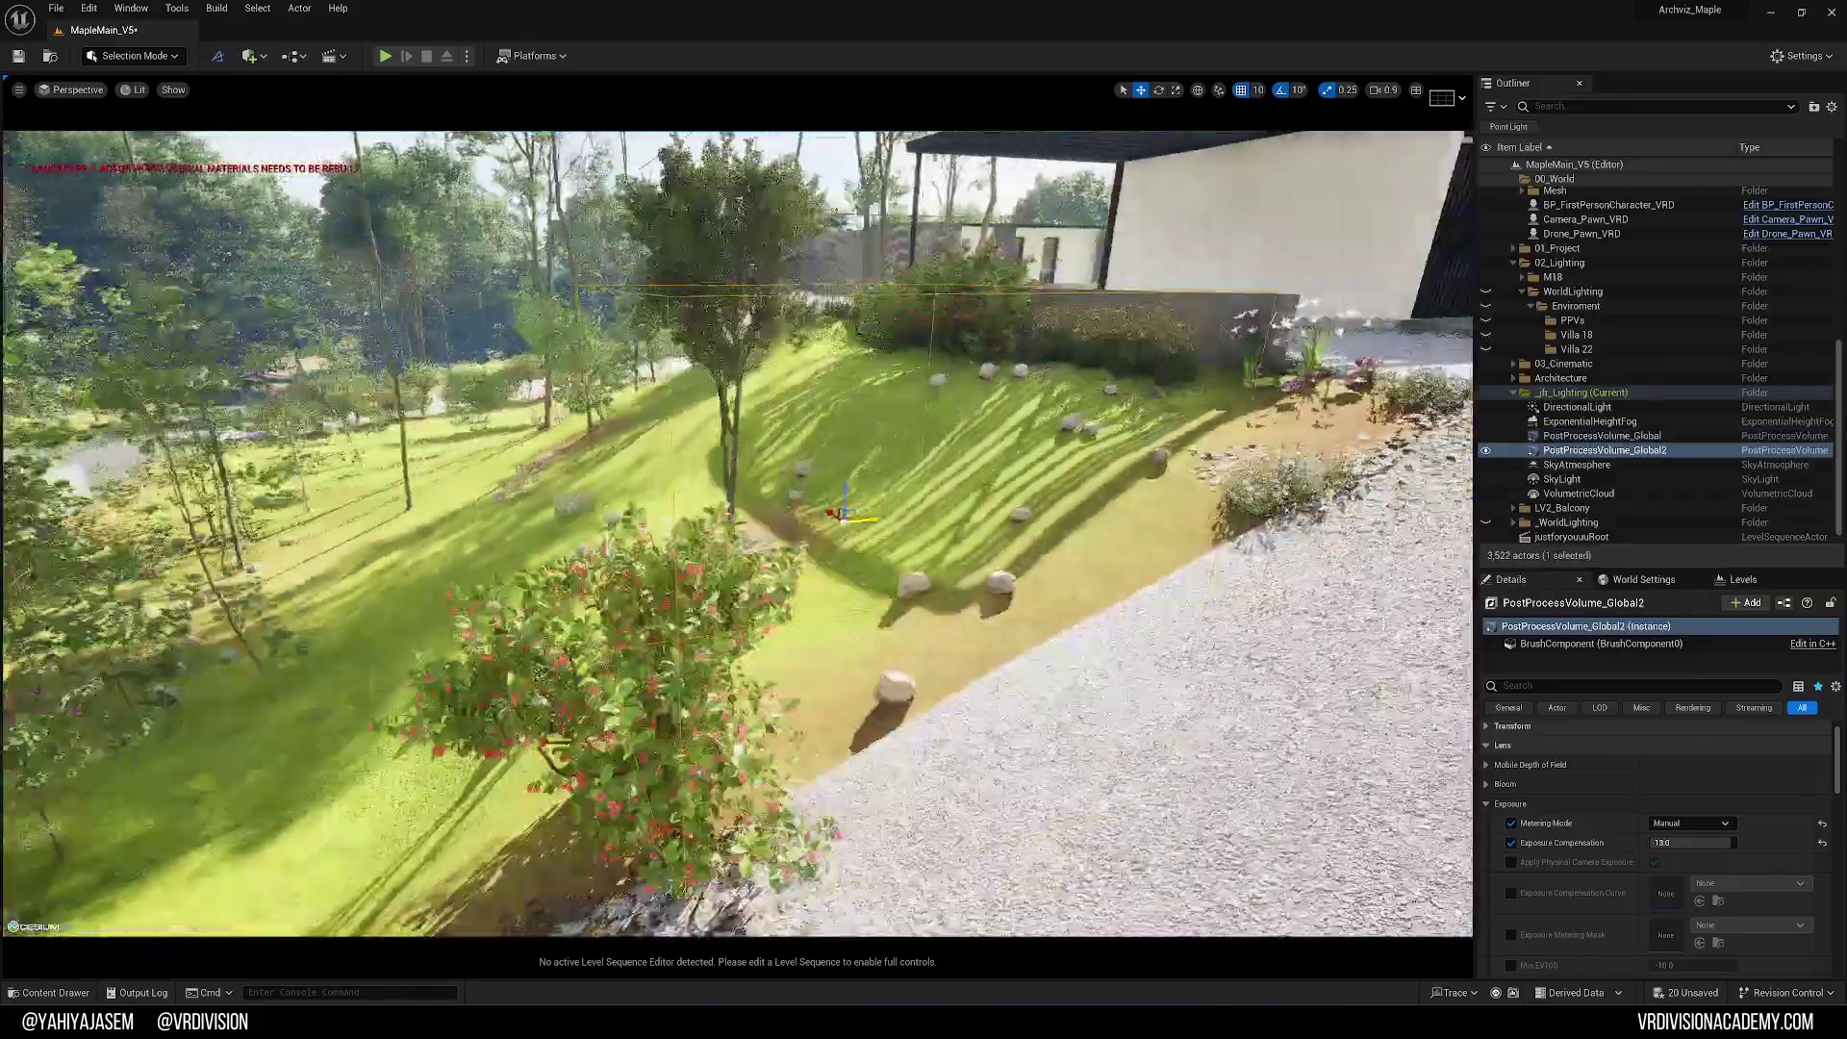
pyautogui.press('w')
pyautogui.moveTo(739, 534); pyautogui.dragTo(1136, 558, button='right')
pyautogui.moveTo(841, 489); pyautogui.dragTo(842, 489, button='right')
pyautogui.press('d')
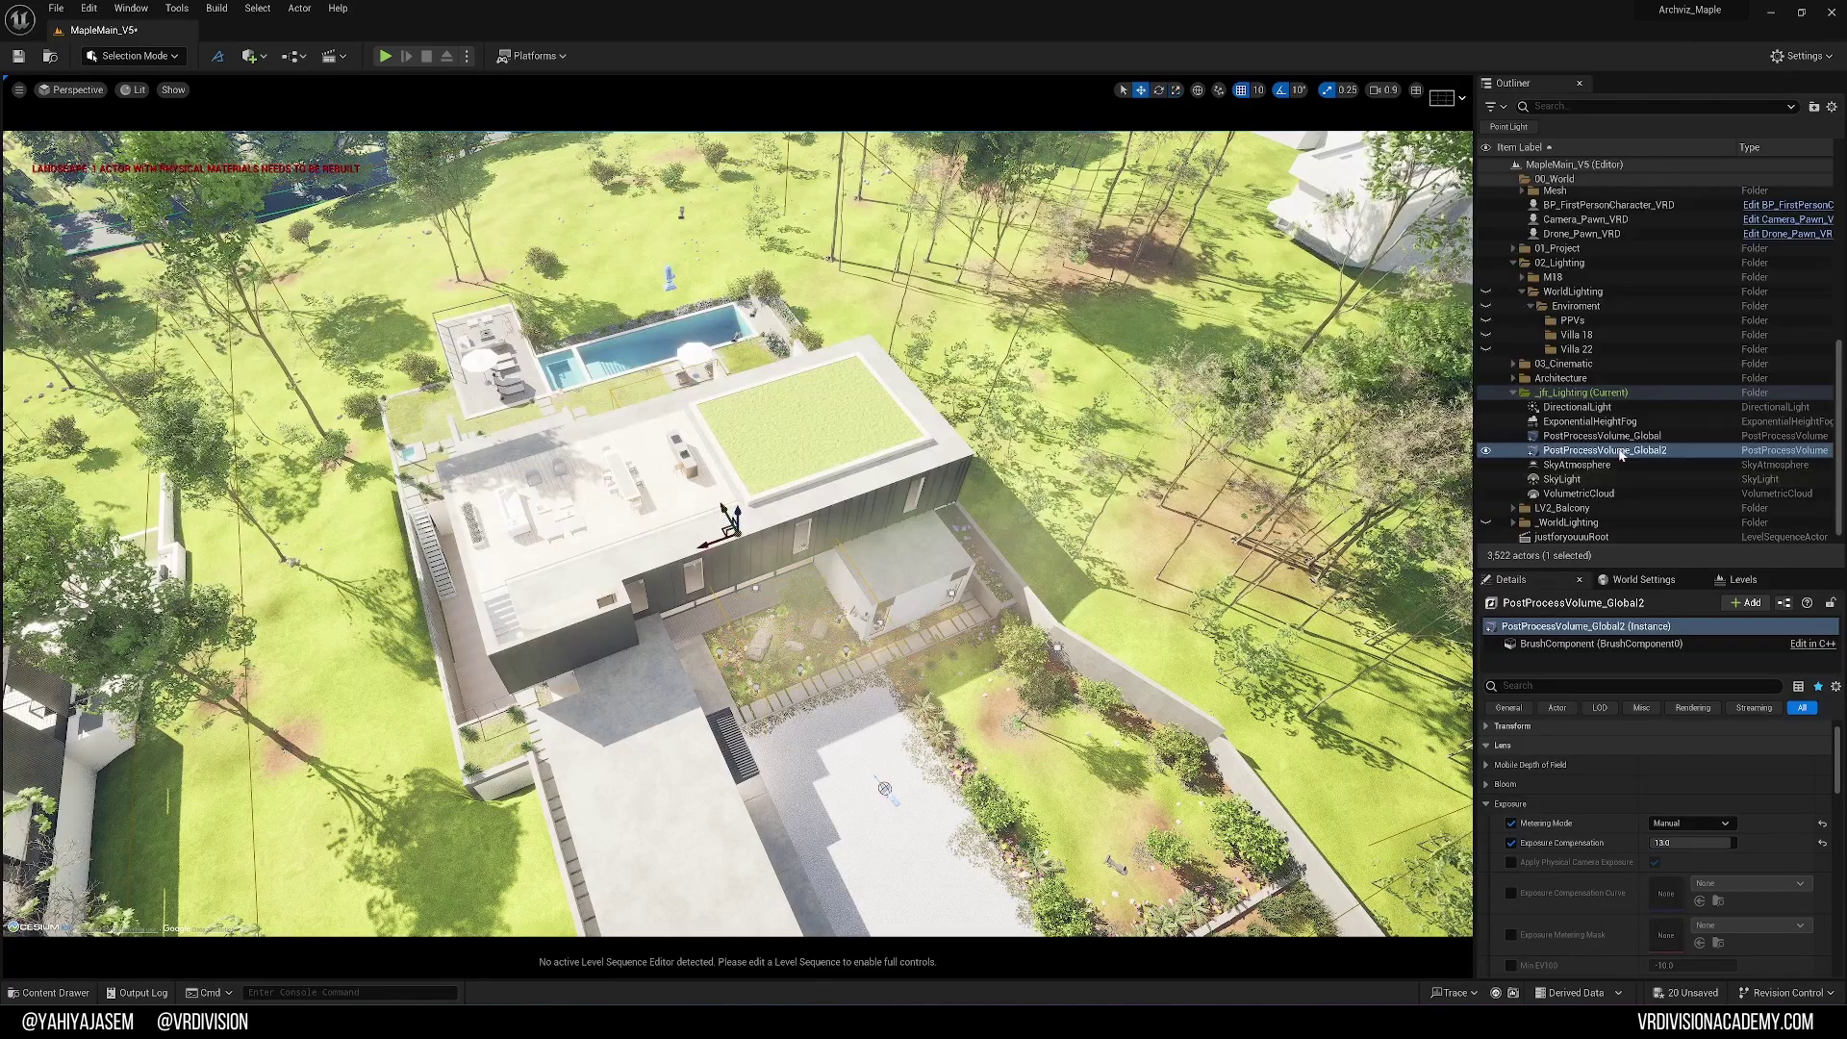
# - Rename the duplicated post process volume as PostProcessVolume_Interior
pyautogui.click(1621, 454)
pyautogui.write('PostProcessVolume_Interior')
pyautogui.press('Return')
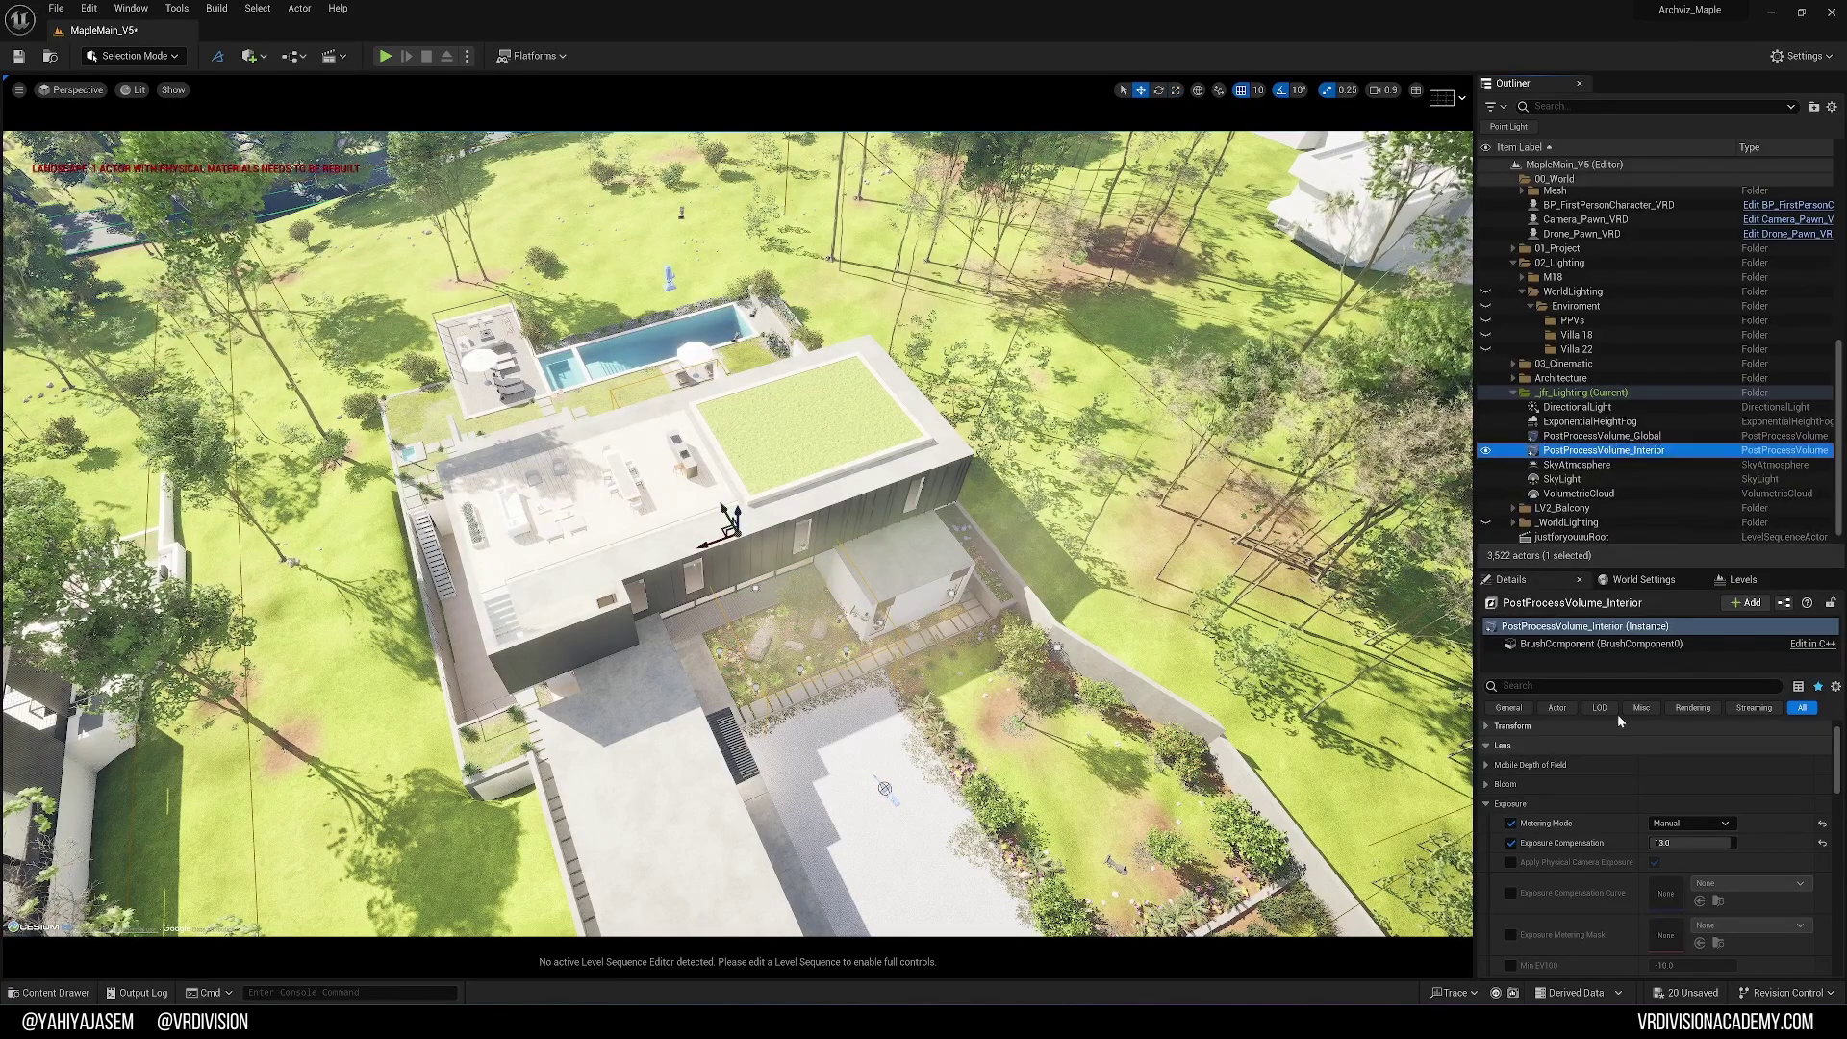
# - Turn off Infinite Extent (Unbound) for PostProcessVolume_Interior and frame the volume at the house front
pyautogui.scroll(1, 1517, 758)
pyautogui.click(1513, 732)
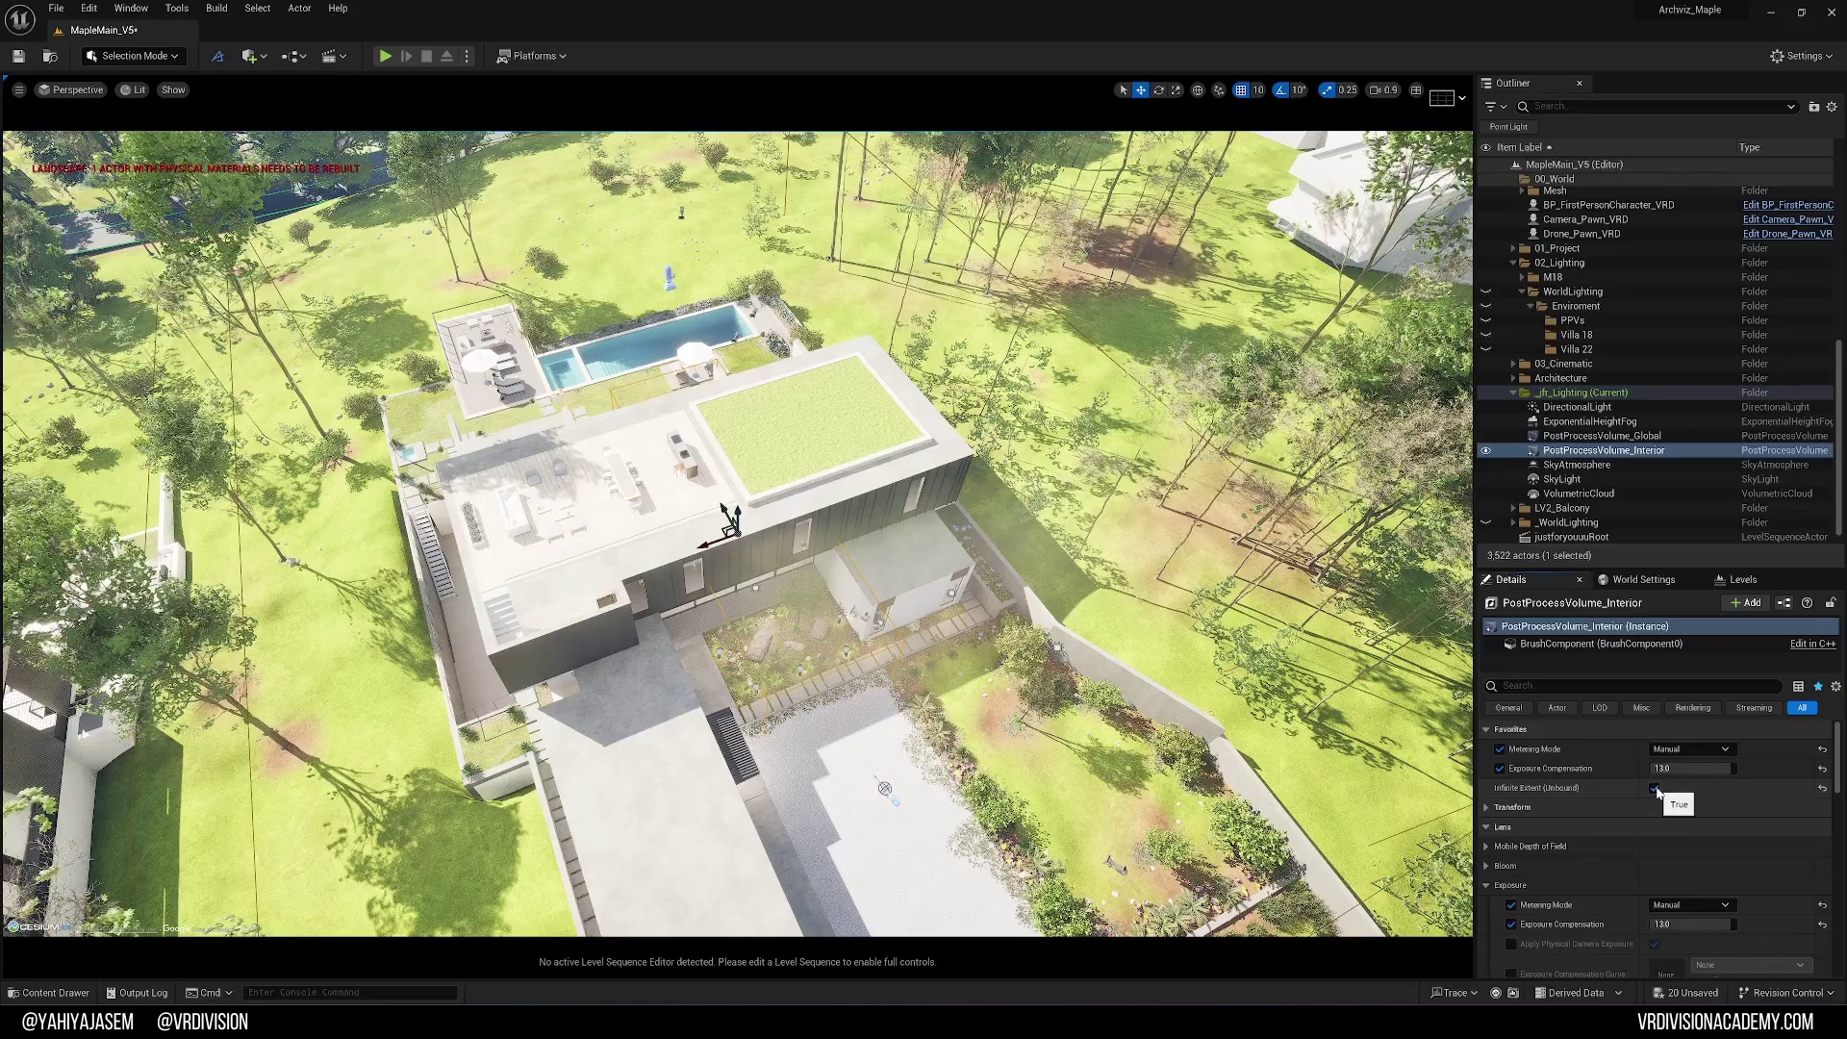
pyautogui.click(1655, 789)
pyautogui.press('f')
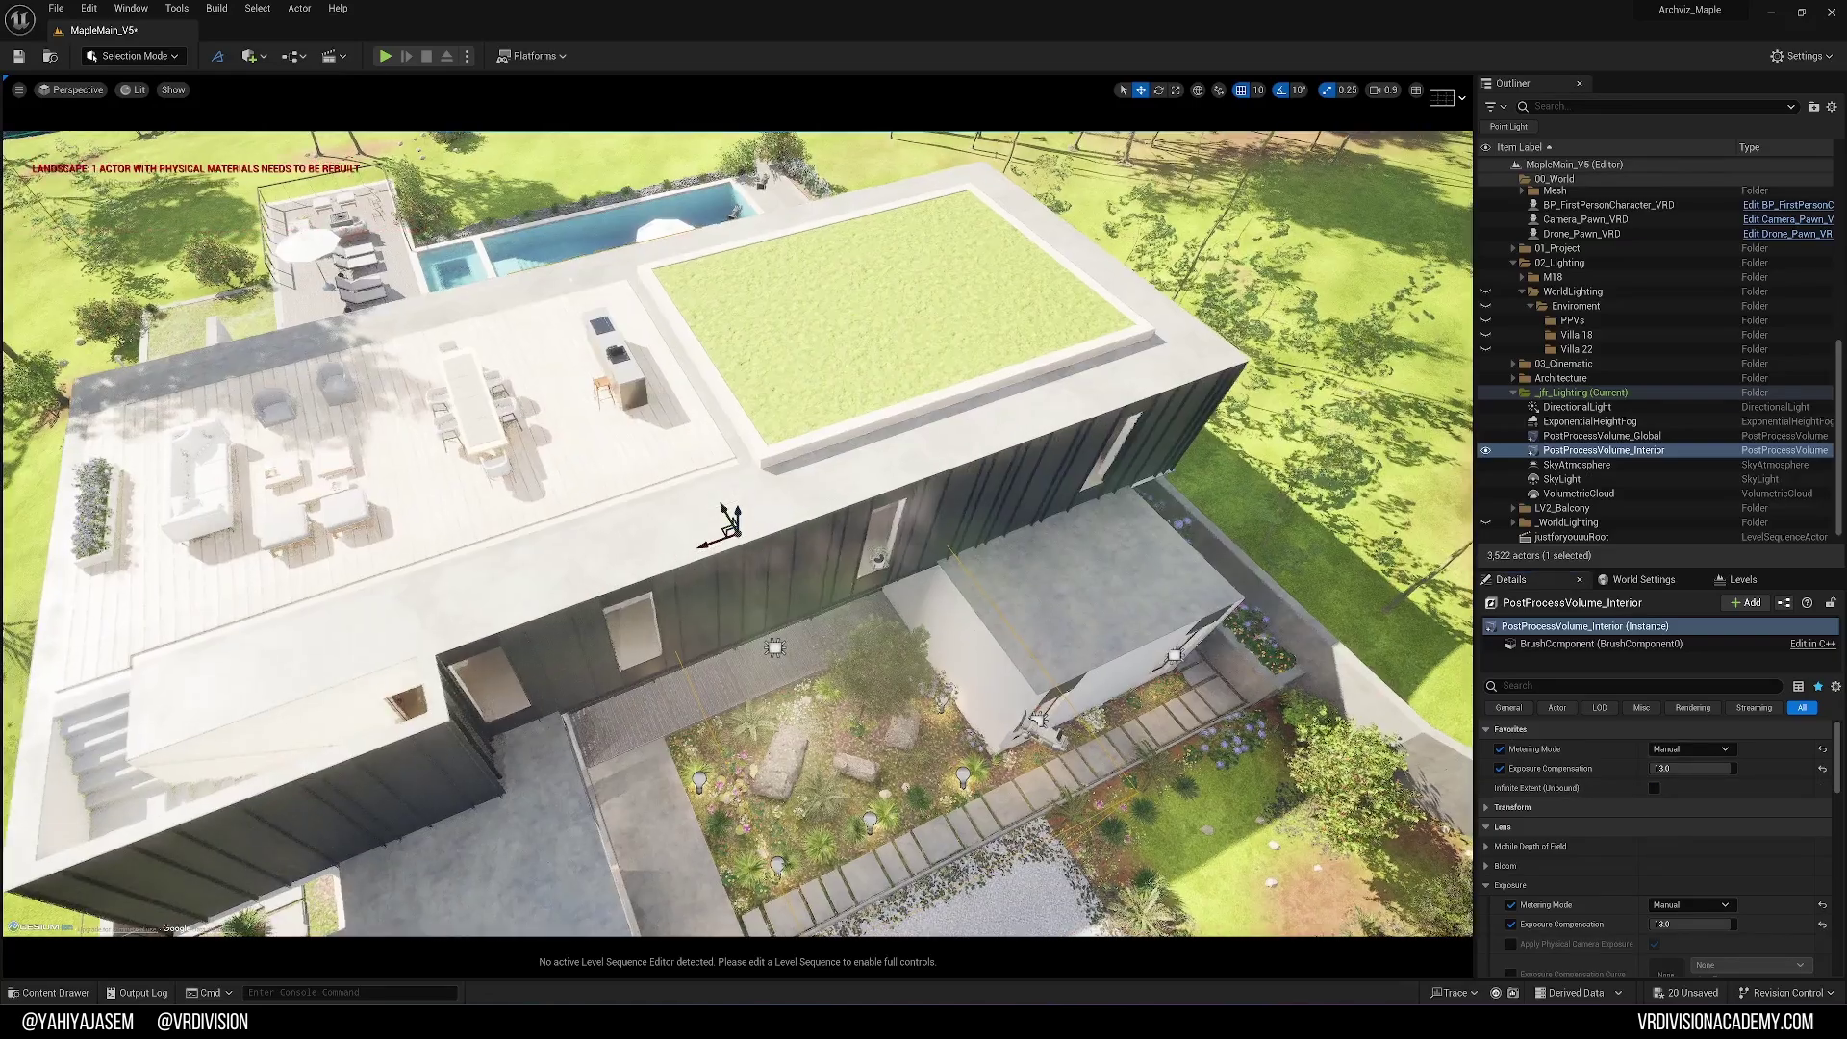
pyautogui.keyDown('alt'); pyautogui.moveTo(738, 534); pyautogui.dragTo(760, 389); pyautogui.keyUp('alt')
pyautogui.moveTo(760, 390); pyautogui.dragTo(637, 361, button='right')
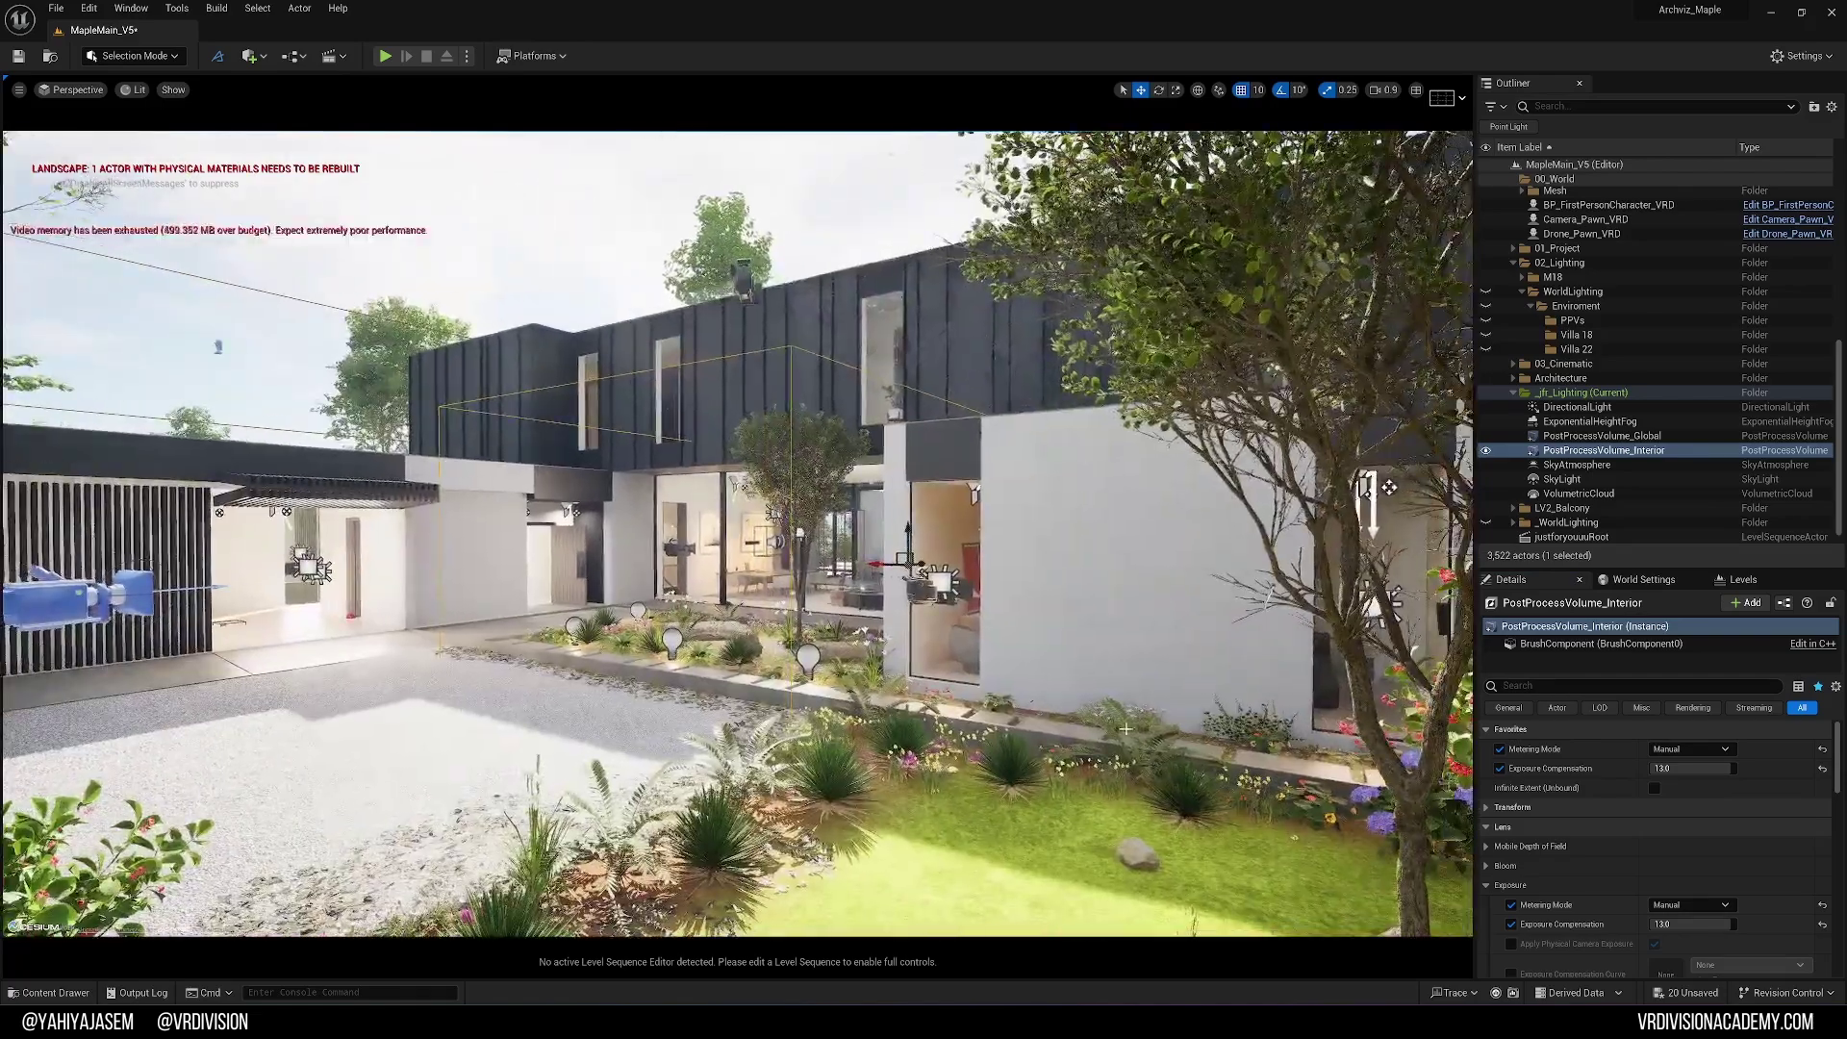
# - Override the global color grading Saturation of the interior volume and lower it to 0.05
pyautogui.click(1487, 827)
pyautogui.click(1486, 845)
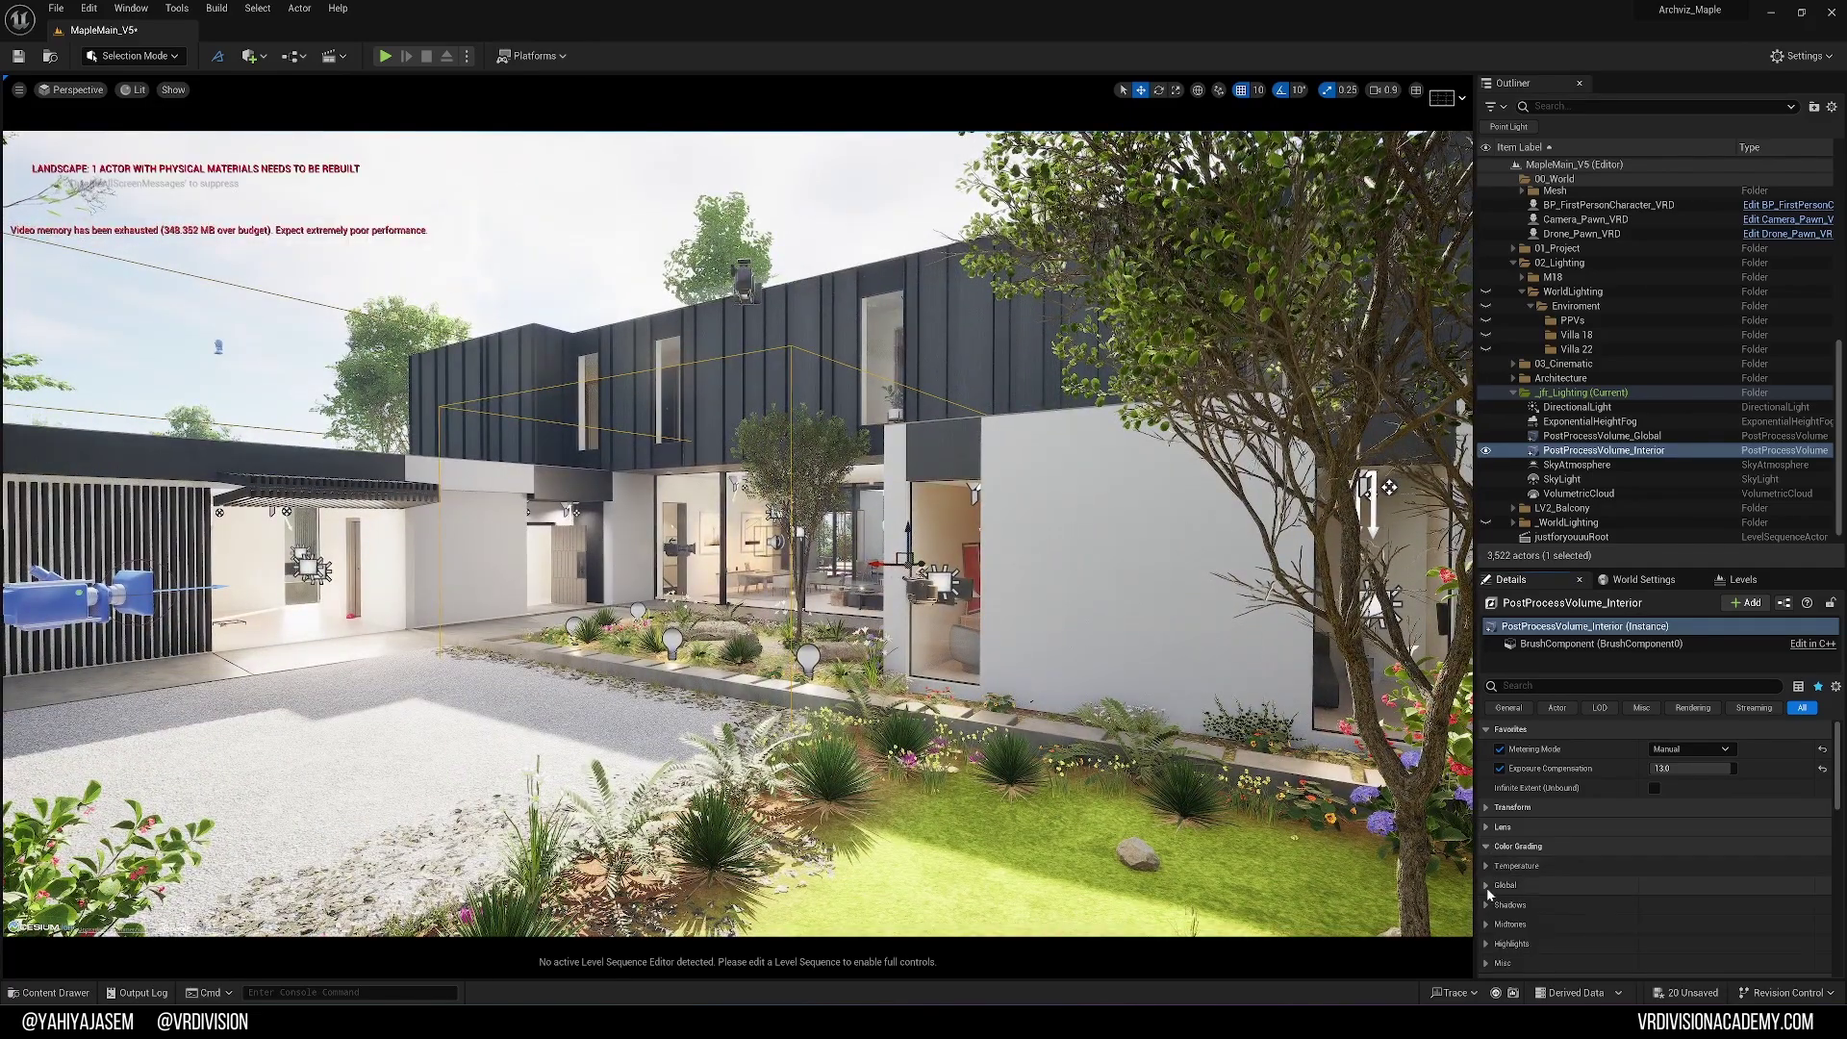
pyautogui.click(1484, 883)
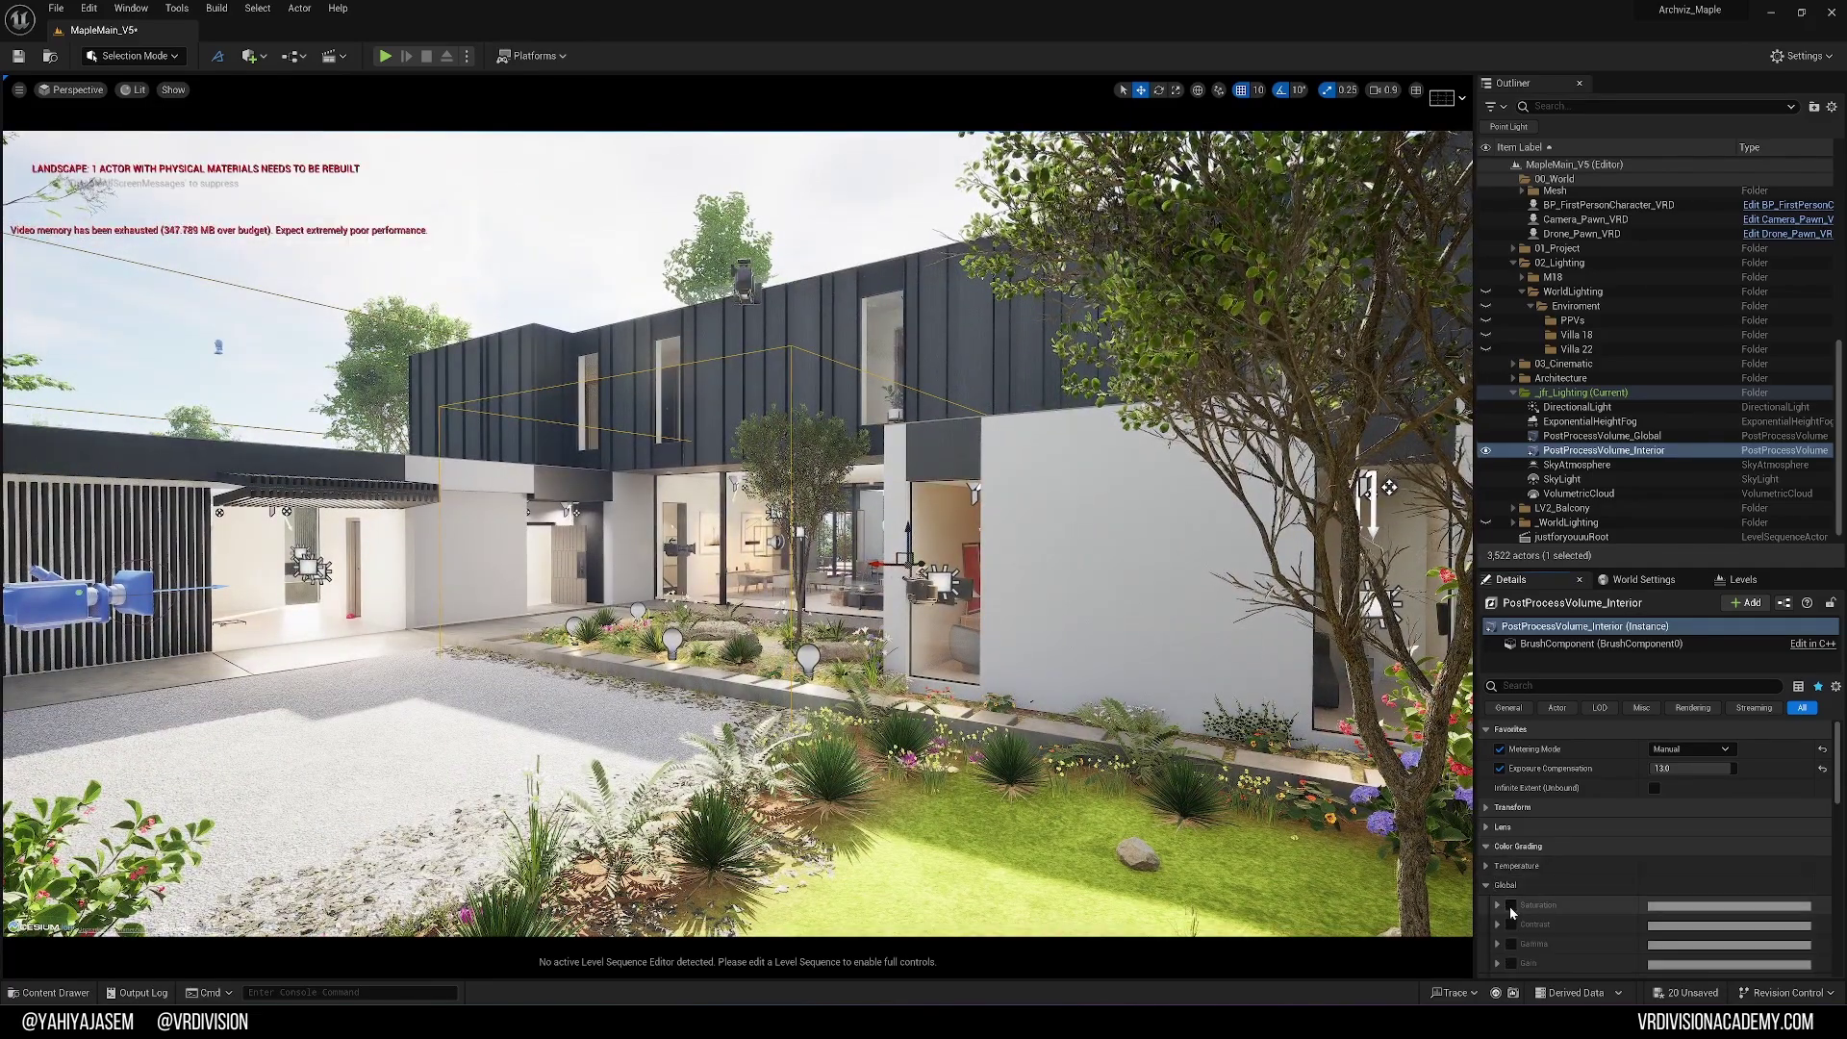
pyautogui.scroll(-2, 1662, 907)
pyautogui.click(1496, 858)
pyautogui.scroll(-3, 1539, 885)
pyautogui.moveTo(1596, 901); pyautogui.dragTo(1426, 836)
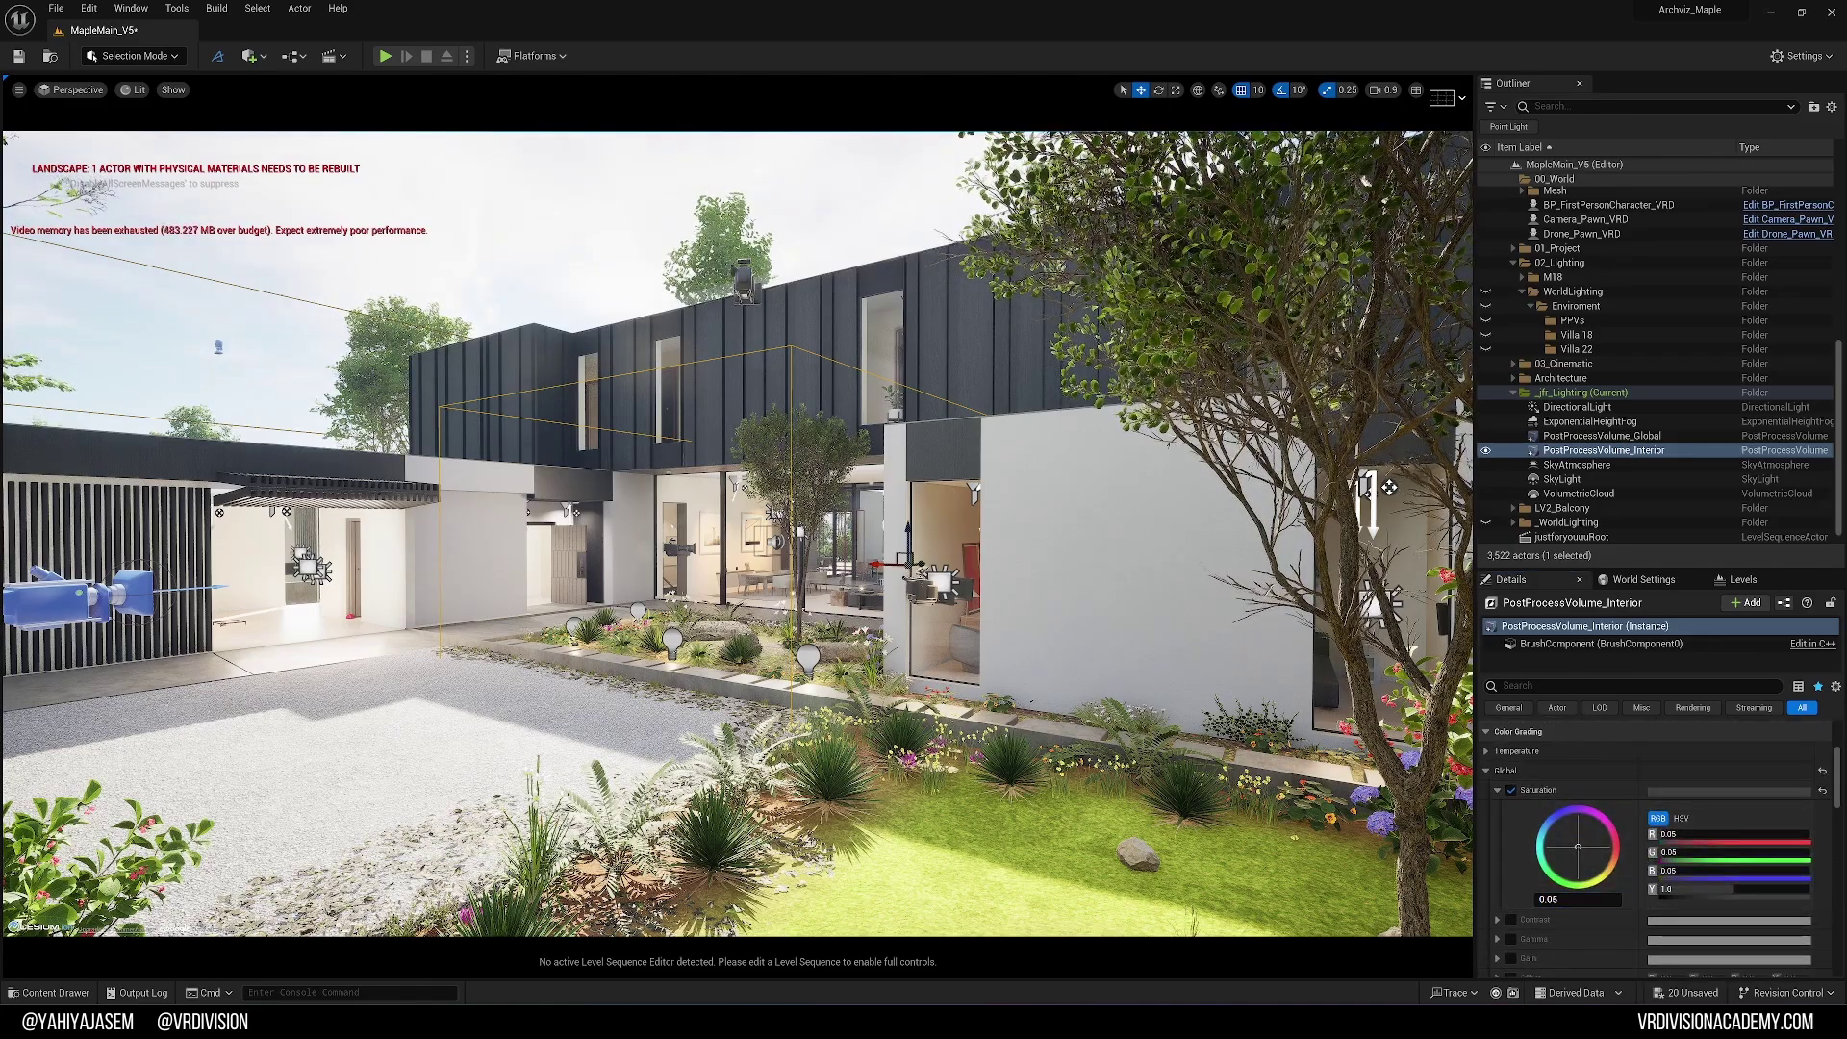
# - Examine the desaturation from inside and outside the interior volume's bounds, and collapse the Global color grading settings
pyautogui.press('w')
pyautogui.moveTo(1426, 836); pyautogui.dragTo(1376, 825, button='right')
pyautogui.press('g')
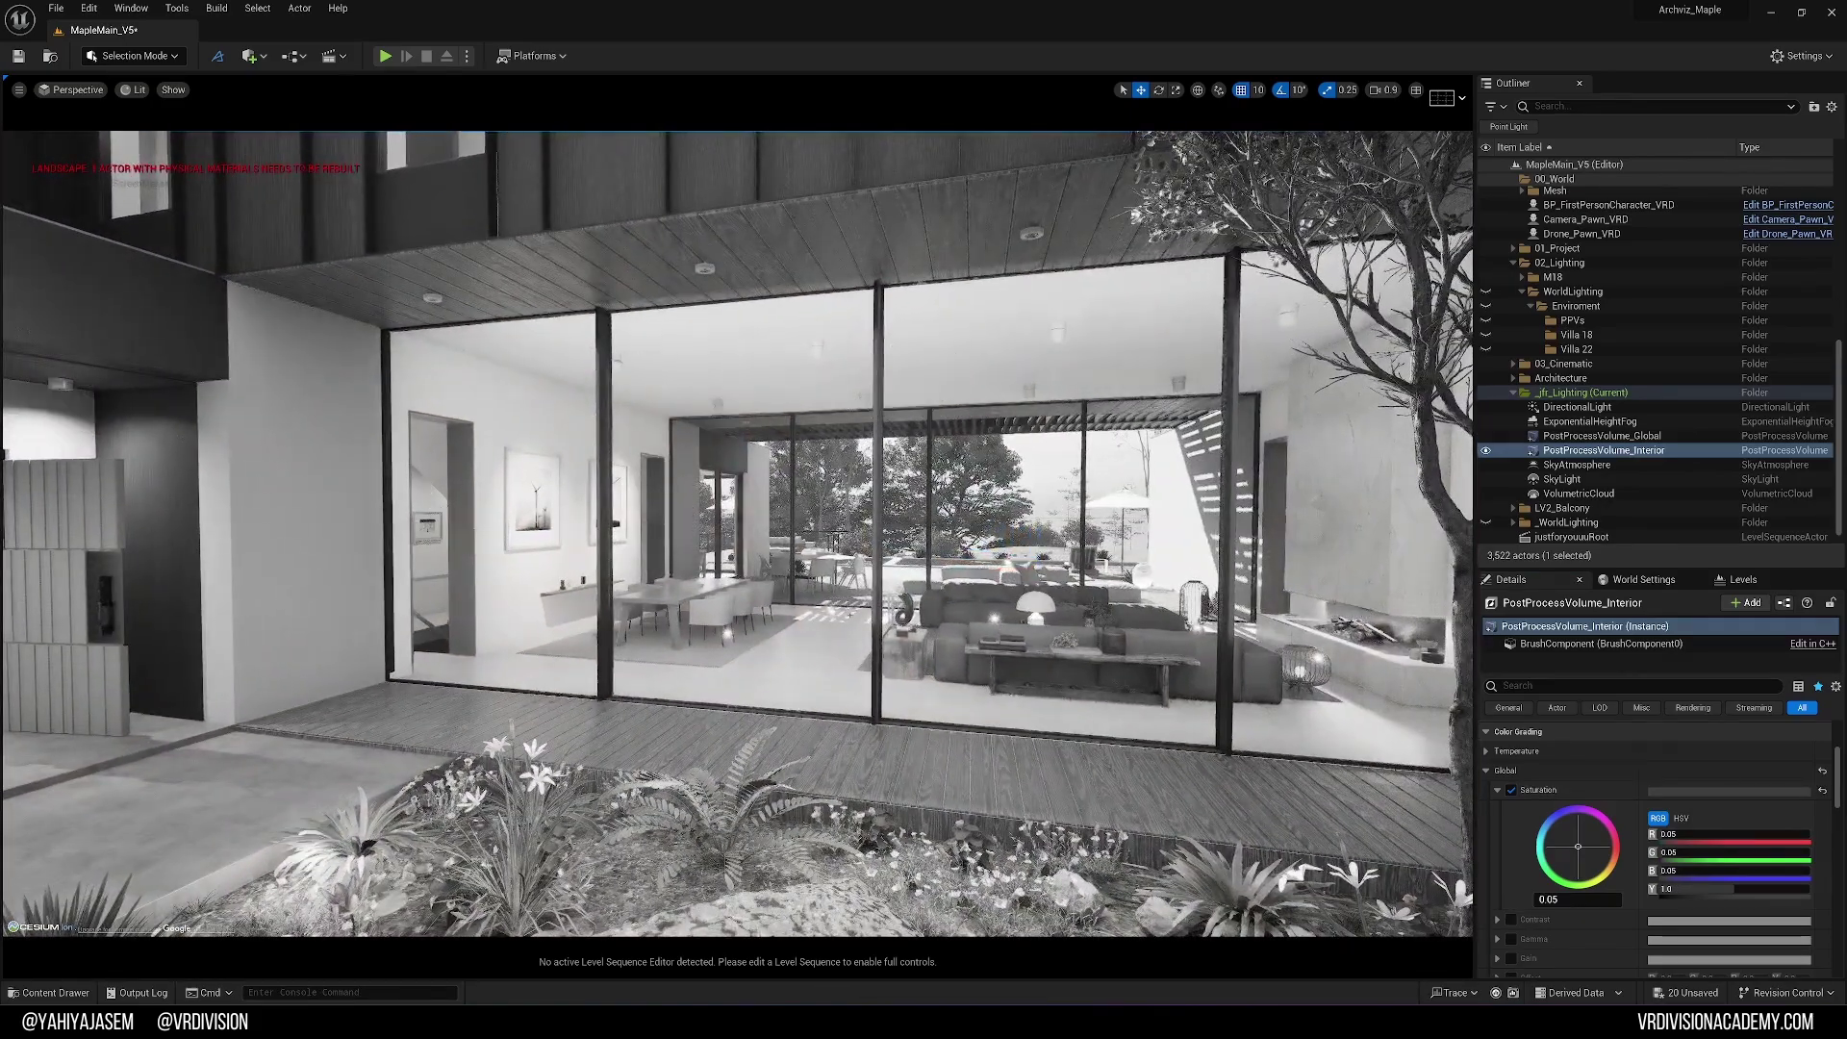
pyautogui.press('s')
pyautogui.moveTo(940, 472); pyautogui.dragTo(1000, 472, button='right')
pyautogui.moveTo(855, 625); pyautogui.dragTo(855, 624, button='right')
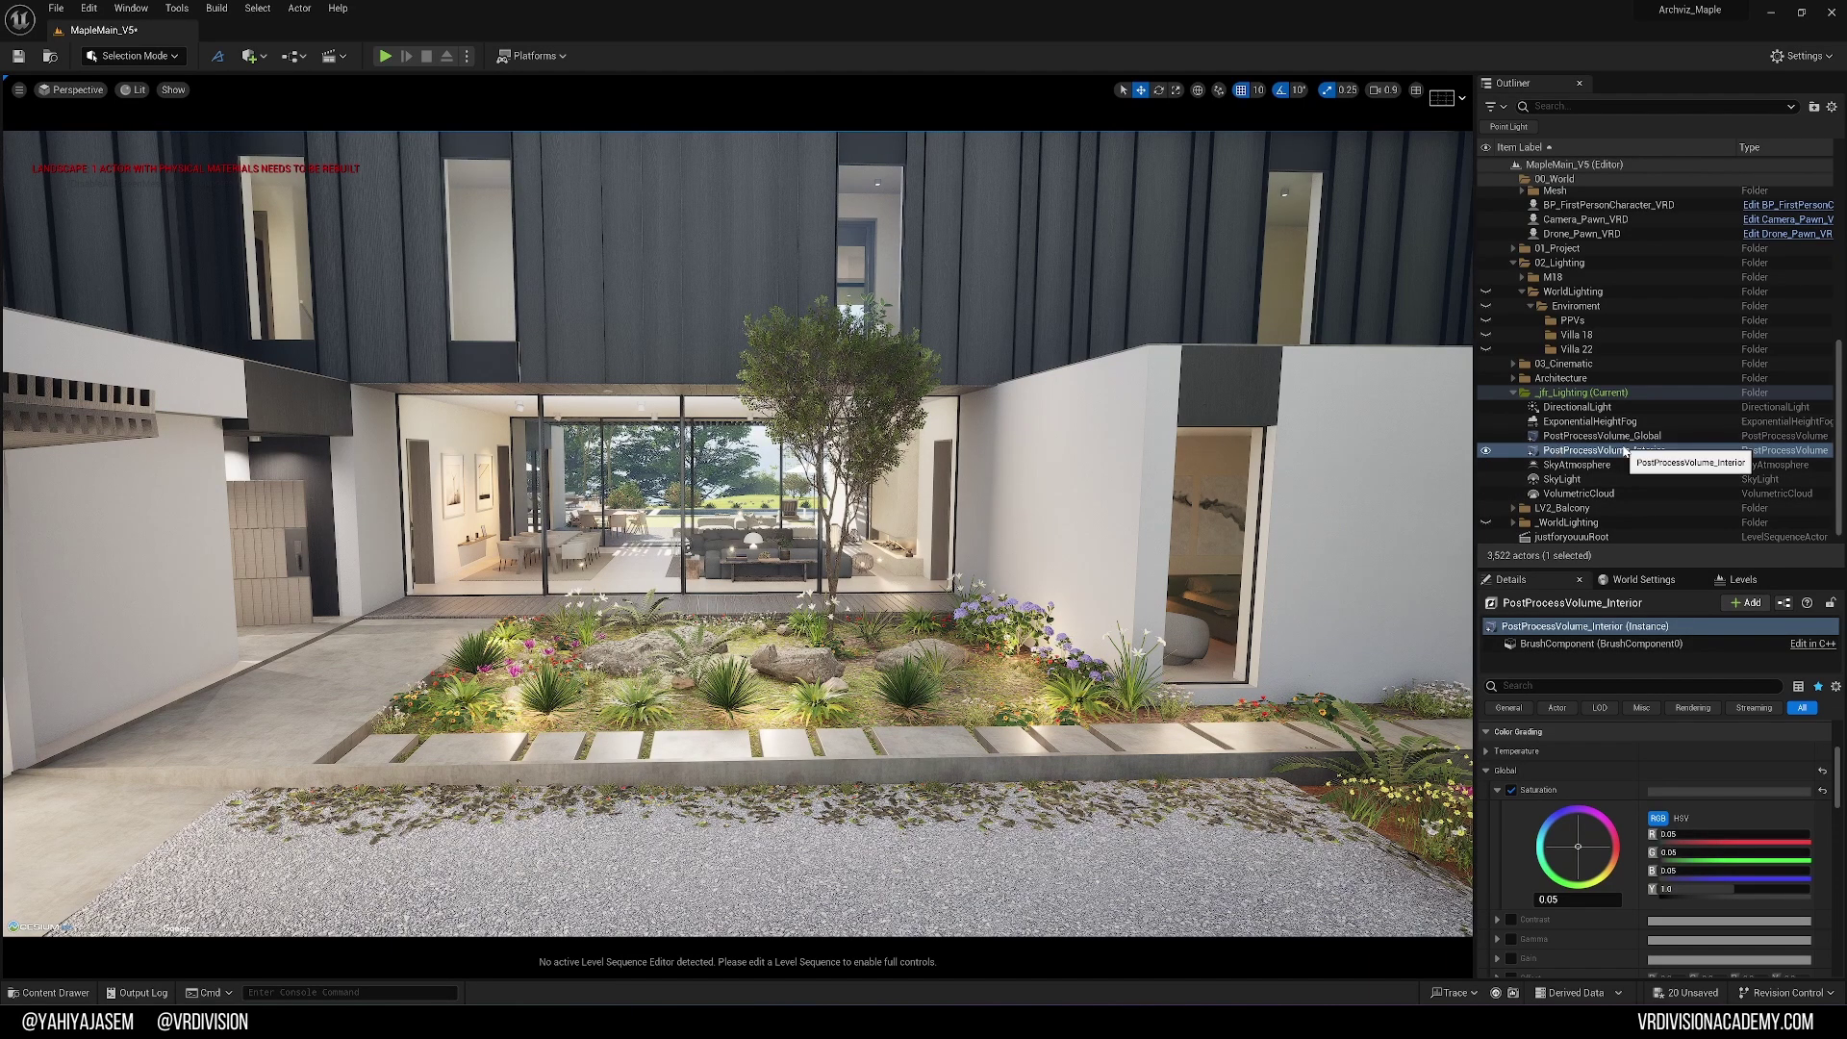
pyautogui.click(1489, 771)
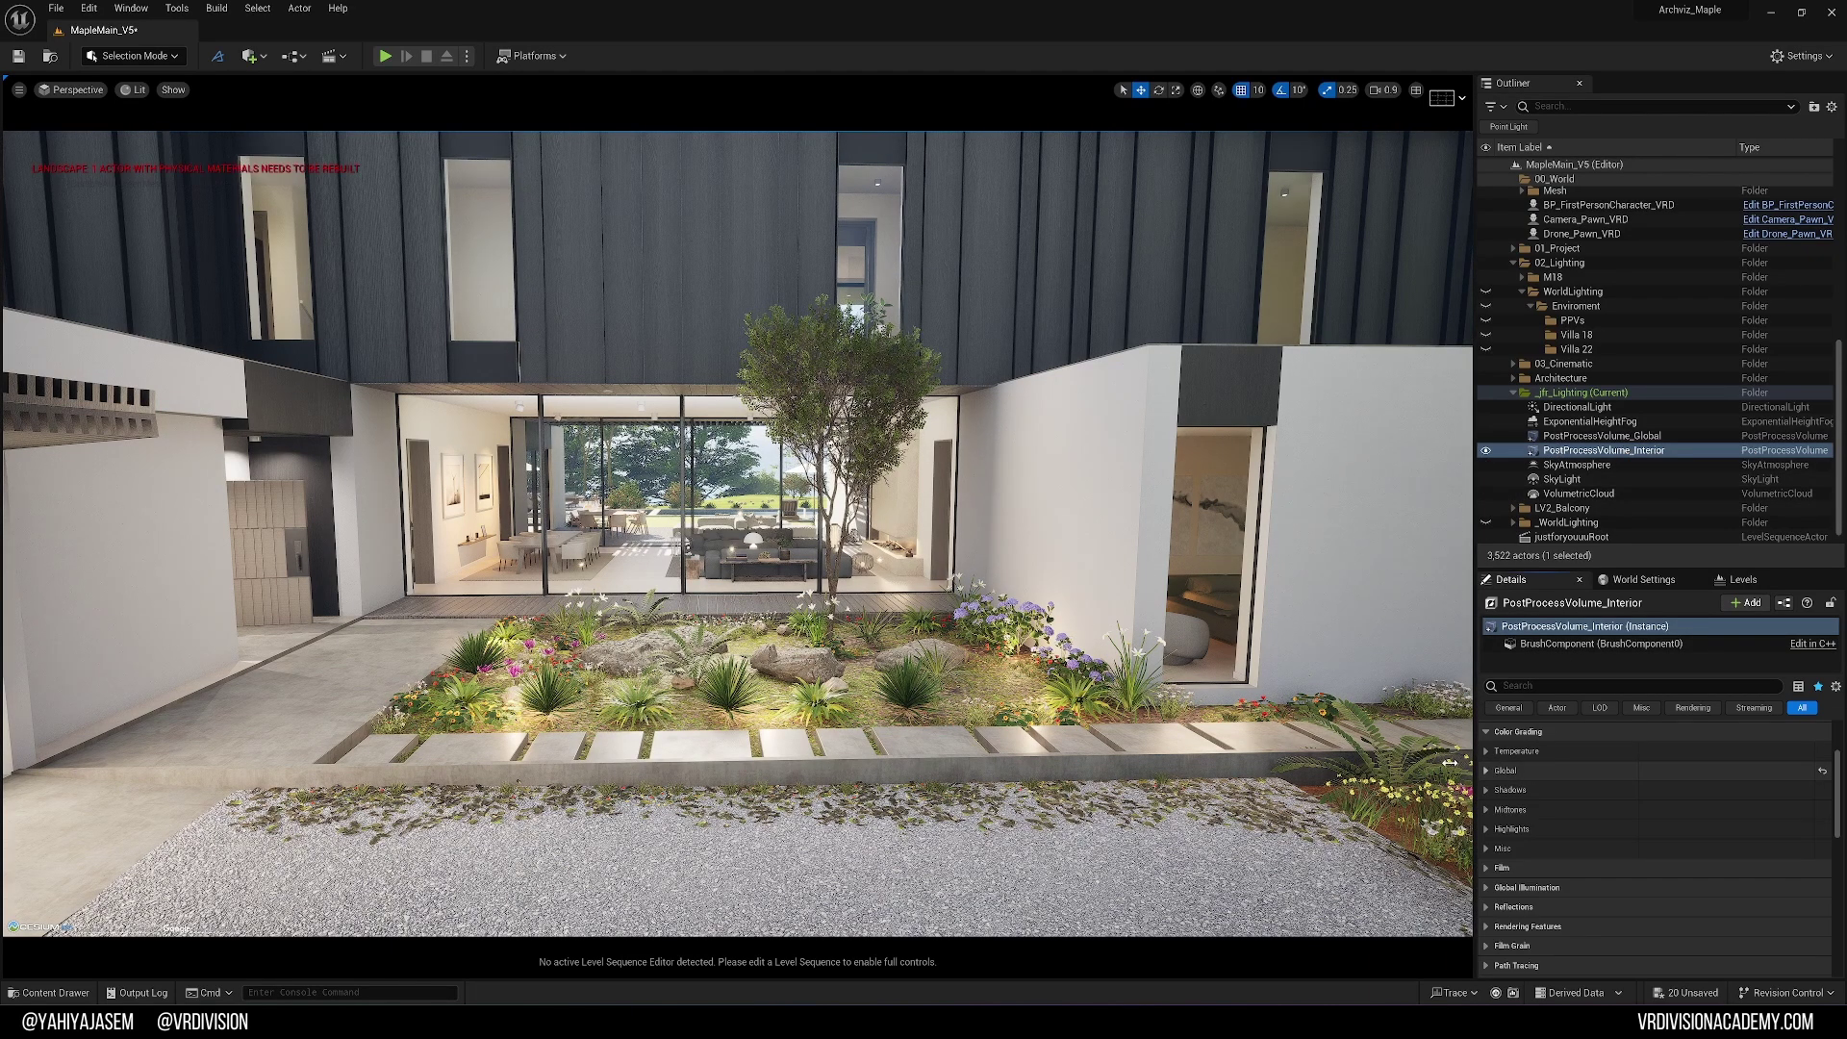
# - Expand the Post Process Volume Settings of PostProcessVolume_Interior and examine its priority, blend and extent options
pyautogui.press('w')
pyautogui.moveTo(924, 577); pyautogui.dragTo(923, 577, button='right')
pyautogui.press('s')
pyautogui.scroll(-5, 1555, 819)
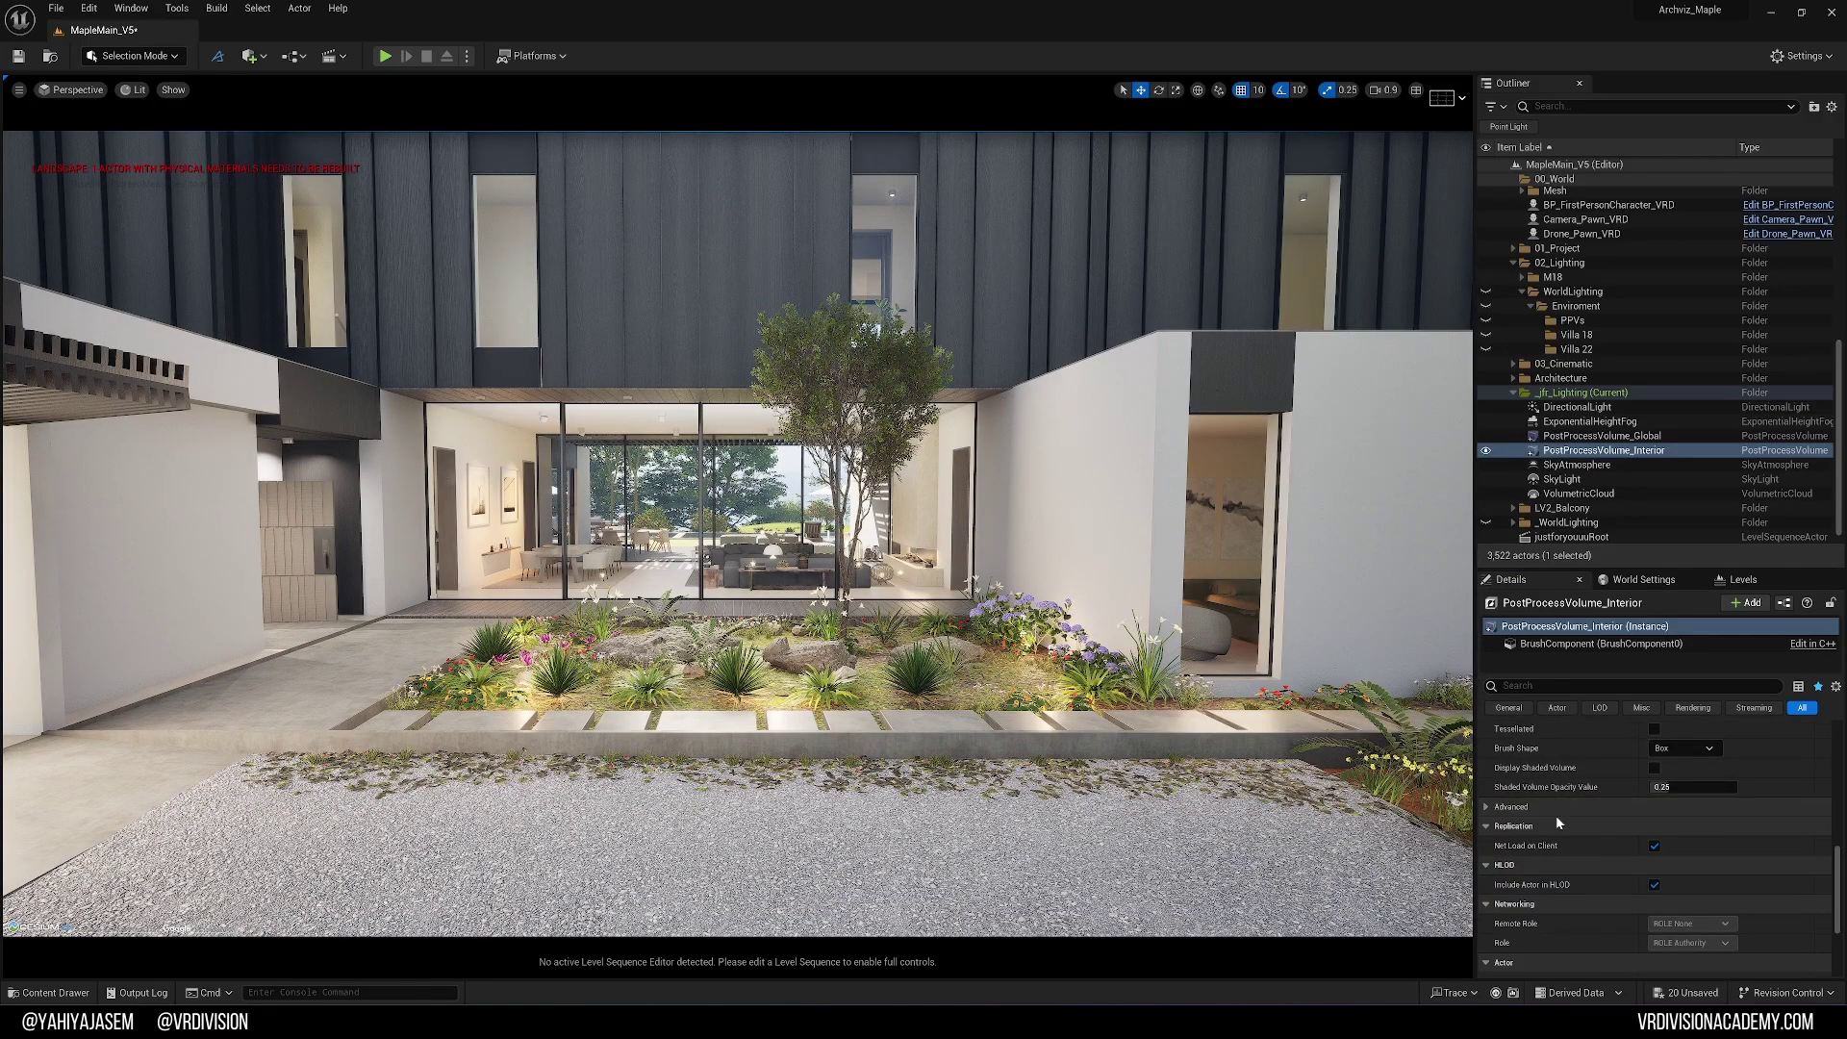
pyautogui.click(1585, 451)
pyautogui.scroll(-3, 1570, 803)
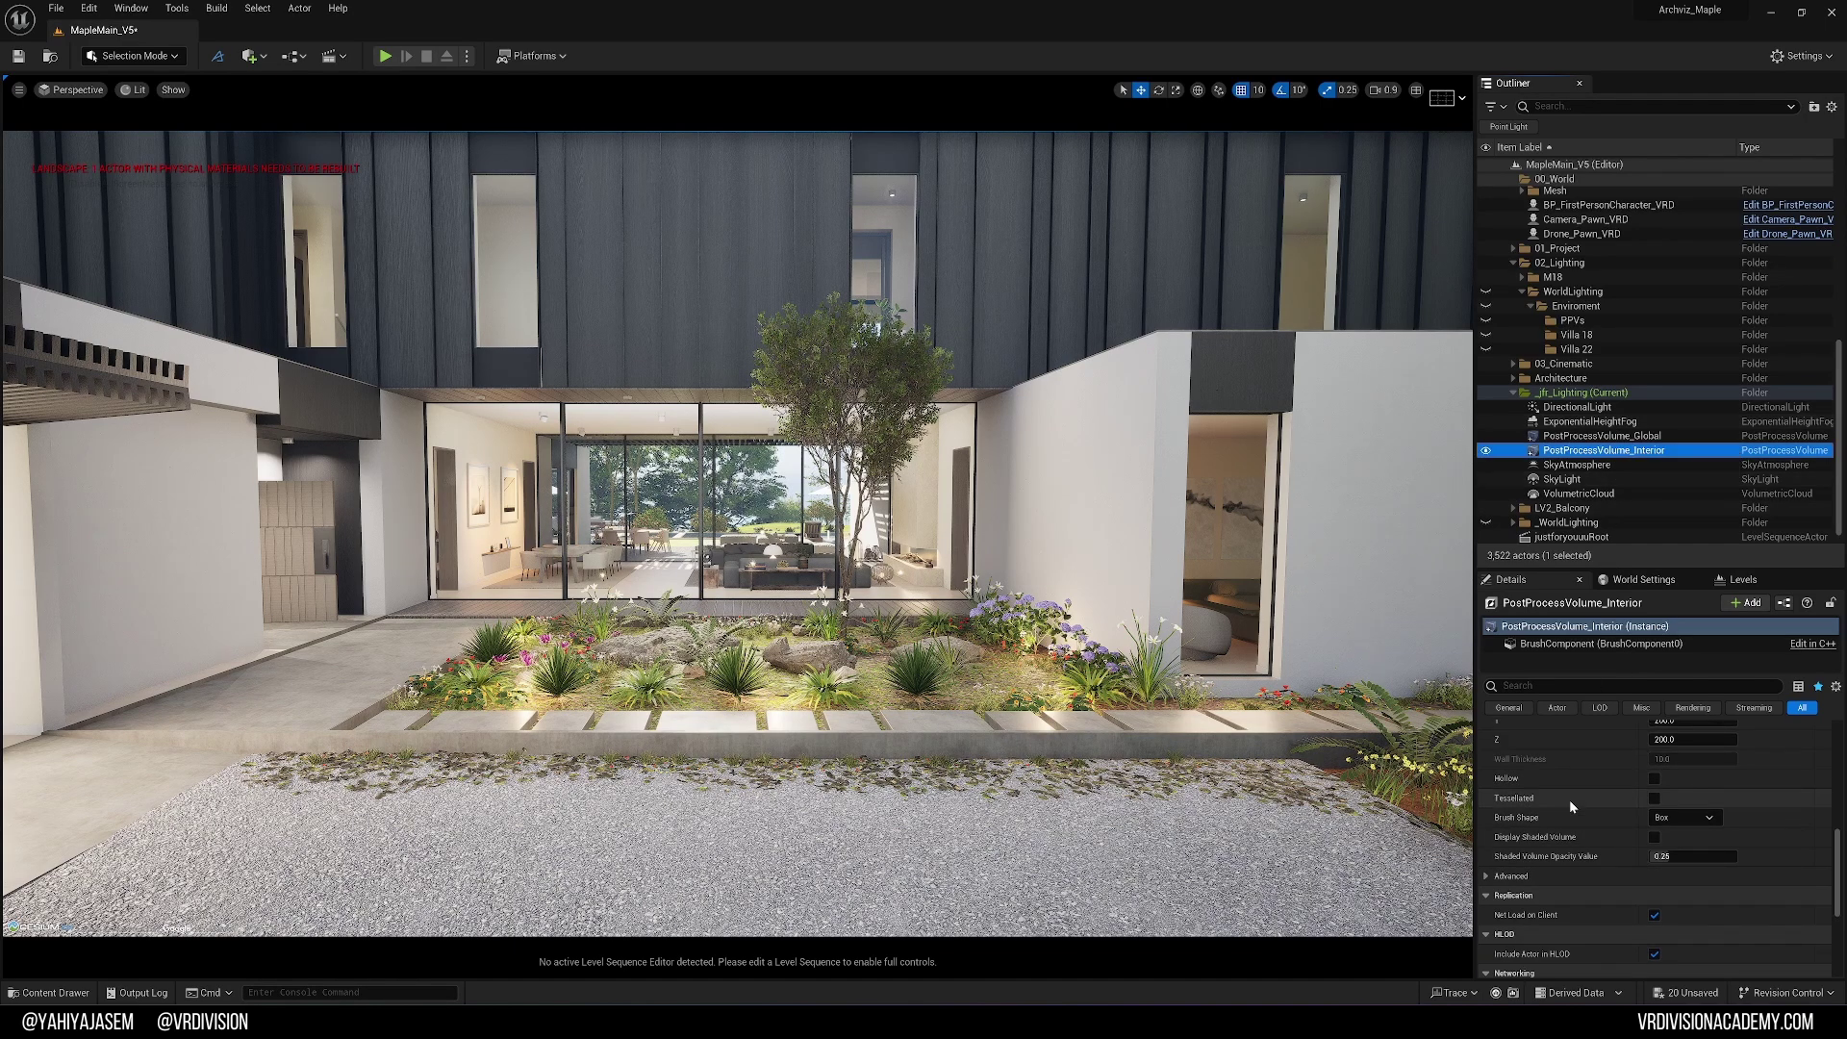
pyautogui.scroll(6, 1572, 808)
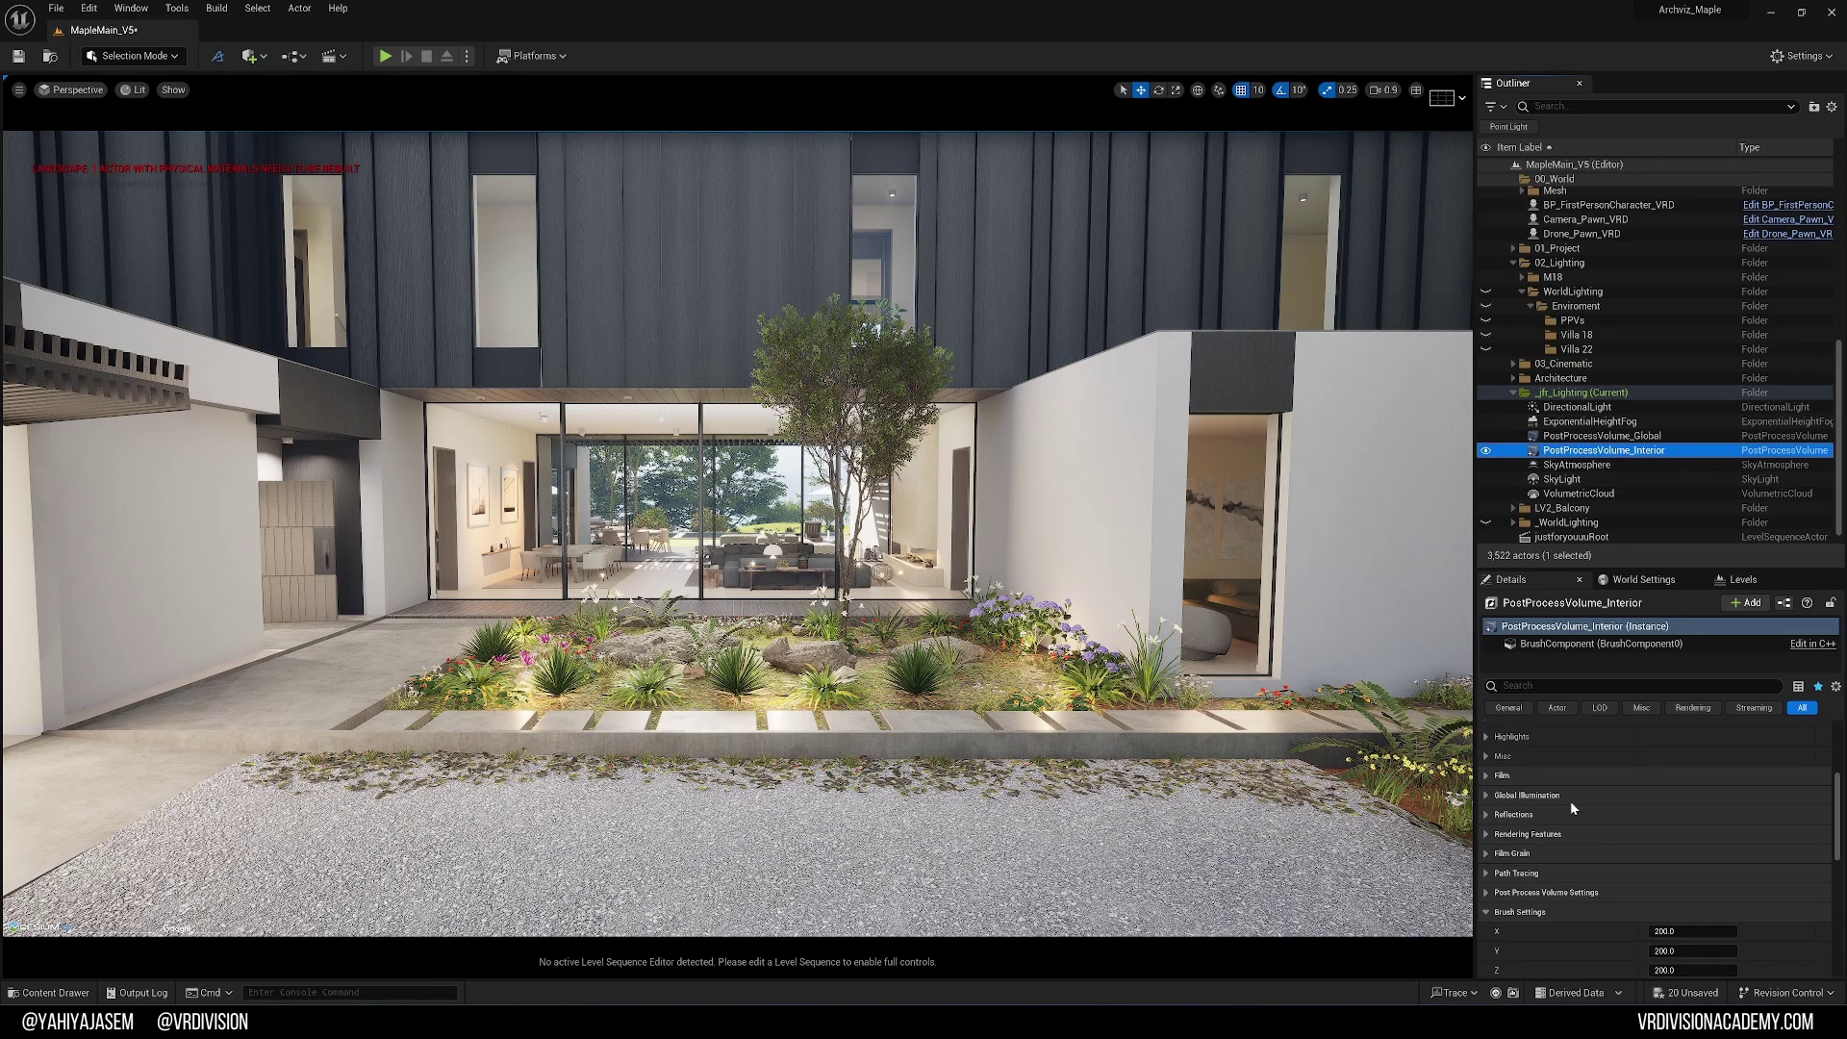
pyautogui.click(1574, 869)
pyautogui.scroll(-3, 1564, 856)
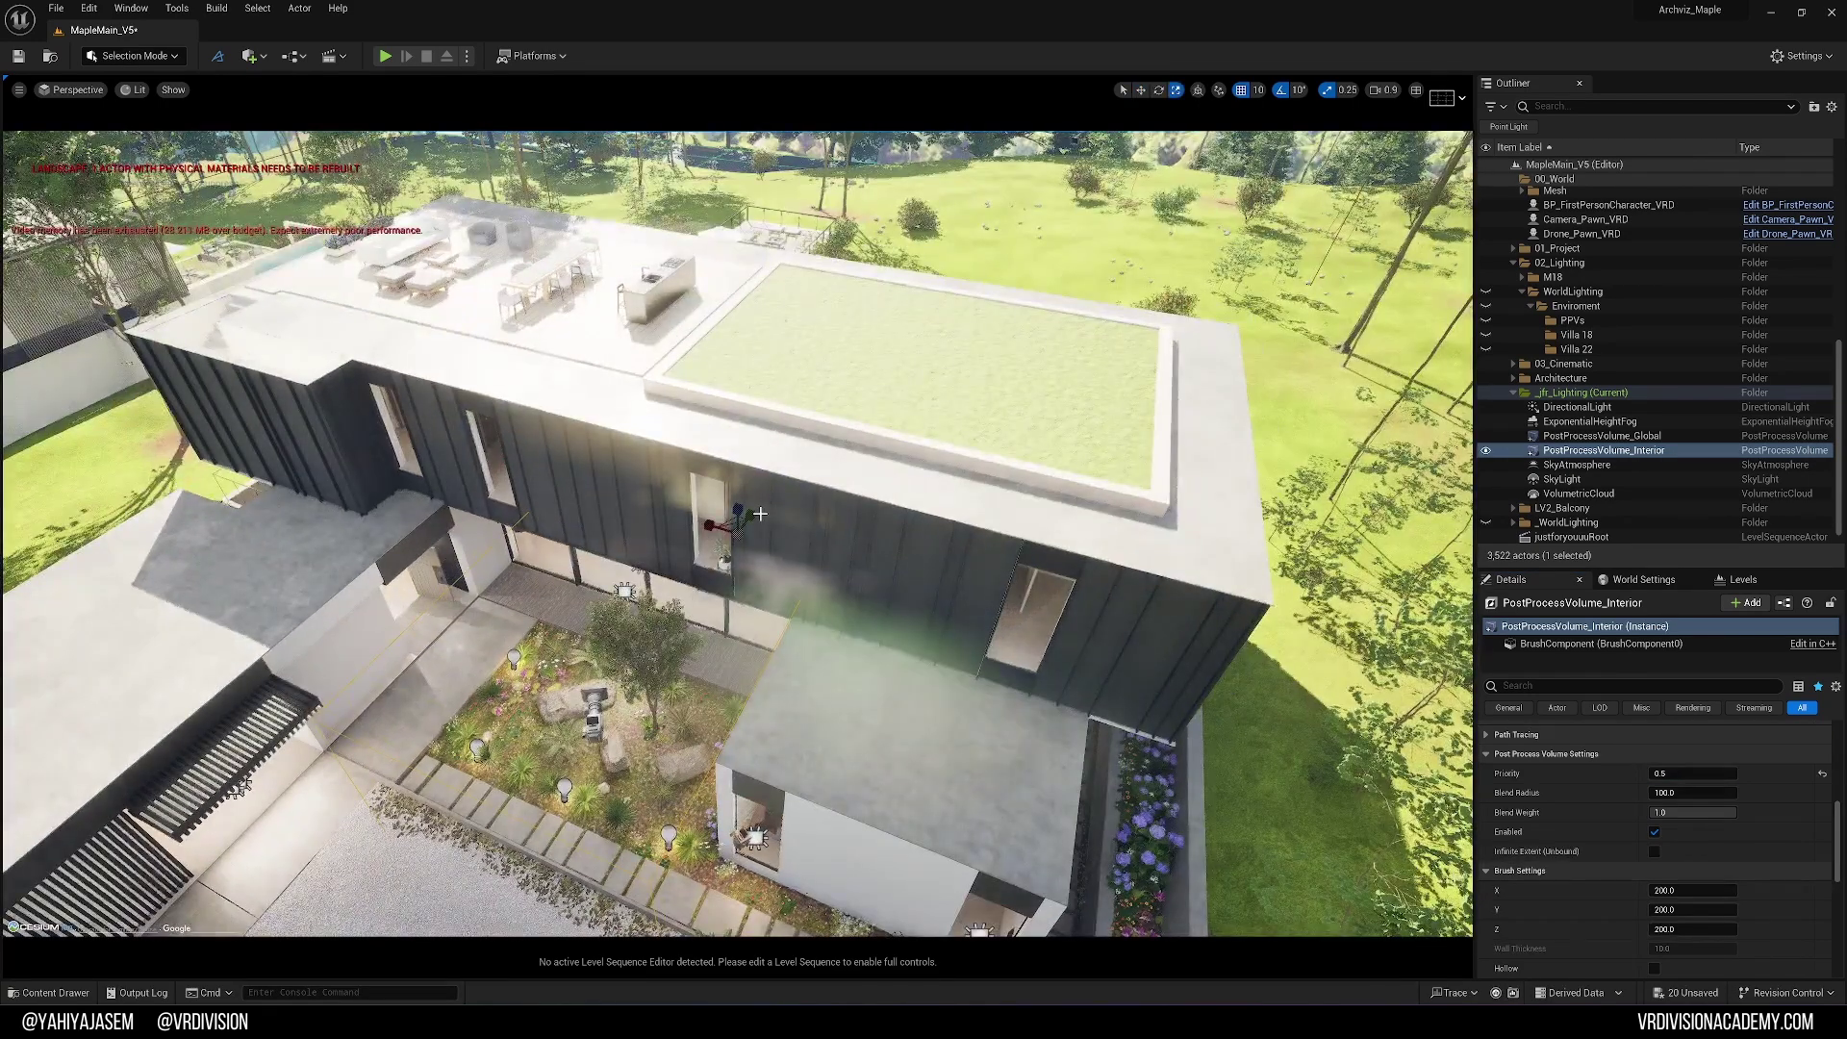
# - Duplicate the interior post process volume with a small offset at the house front and view the overlapping area
pyautogui.press('w')
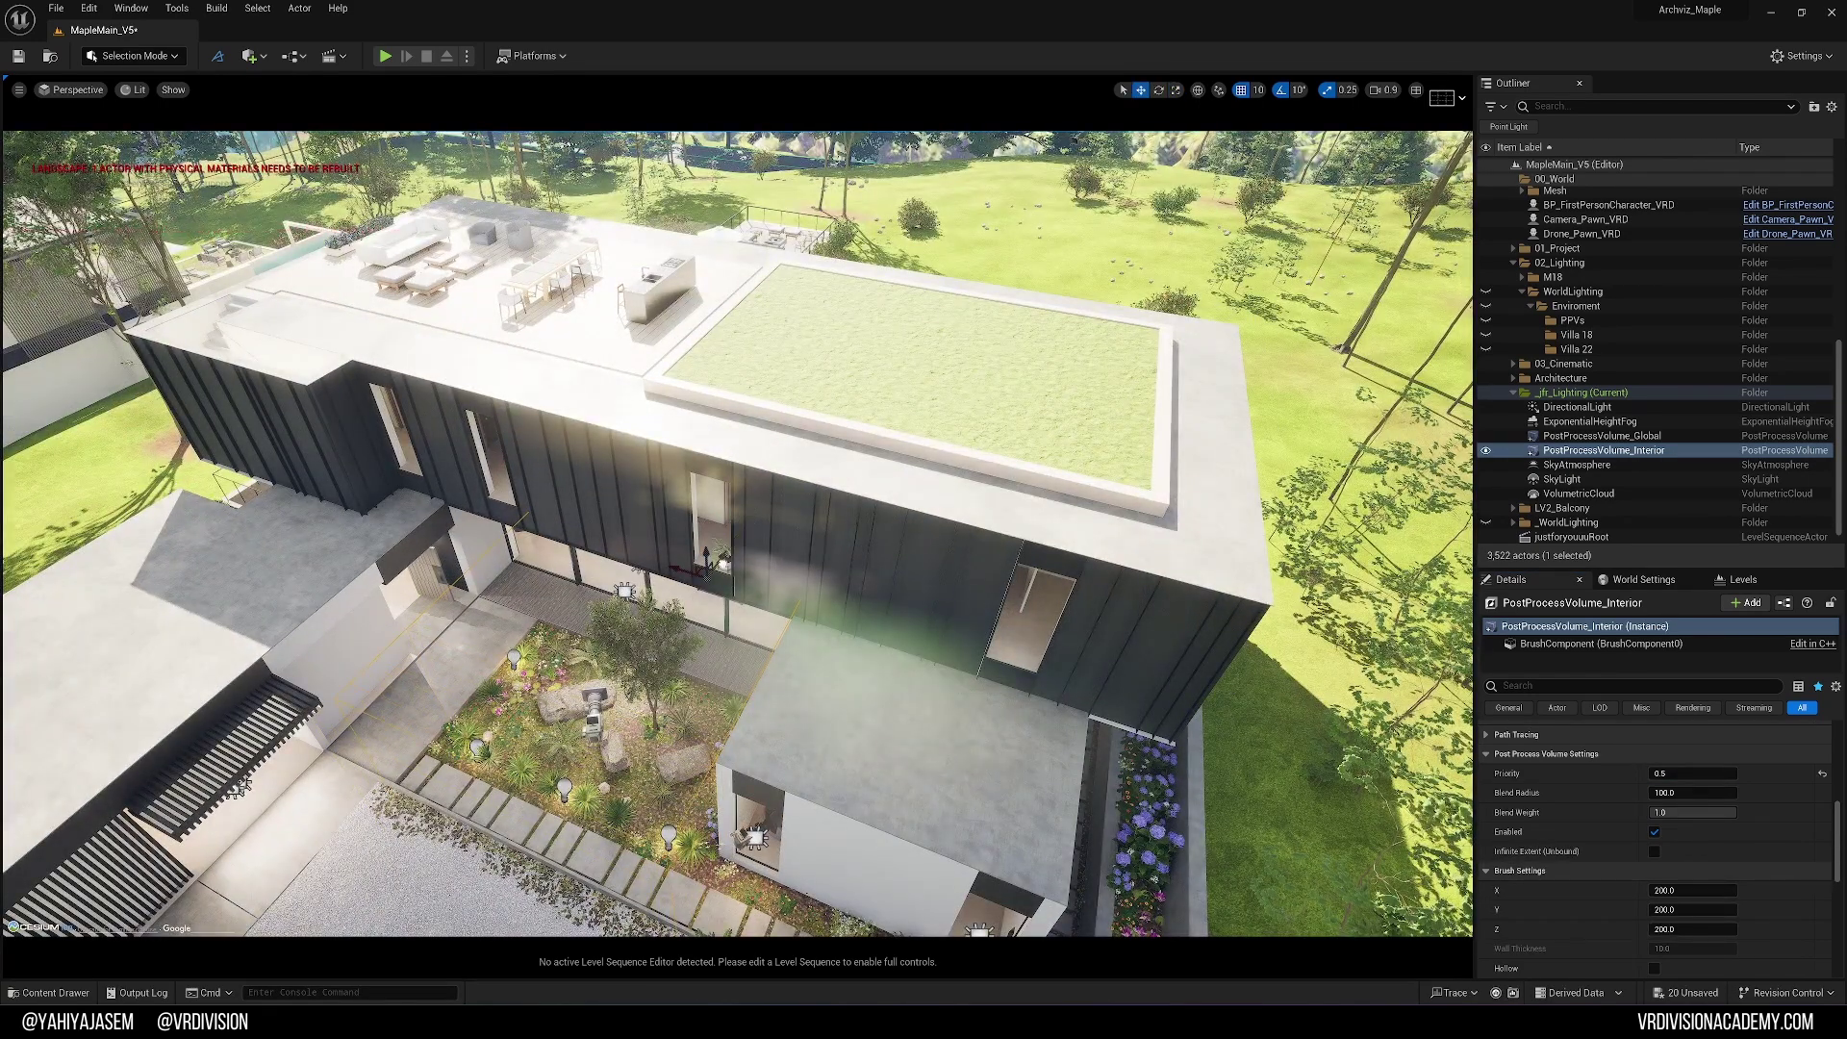
pyautogui.moveTo(714, 571); pyautogui.dragTo(743, 540)
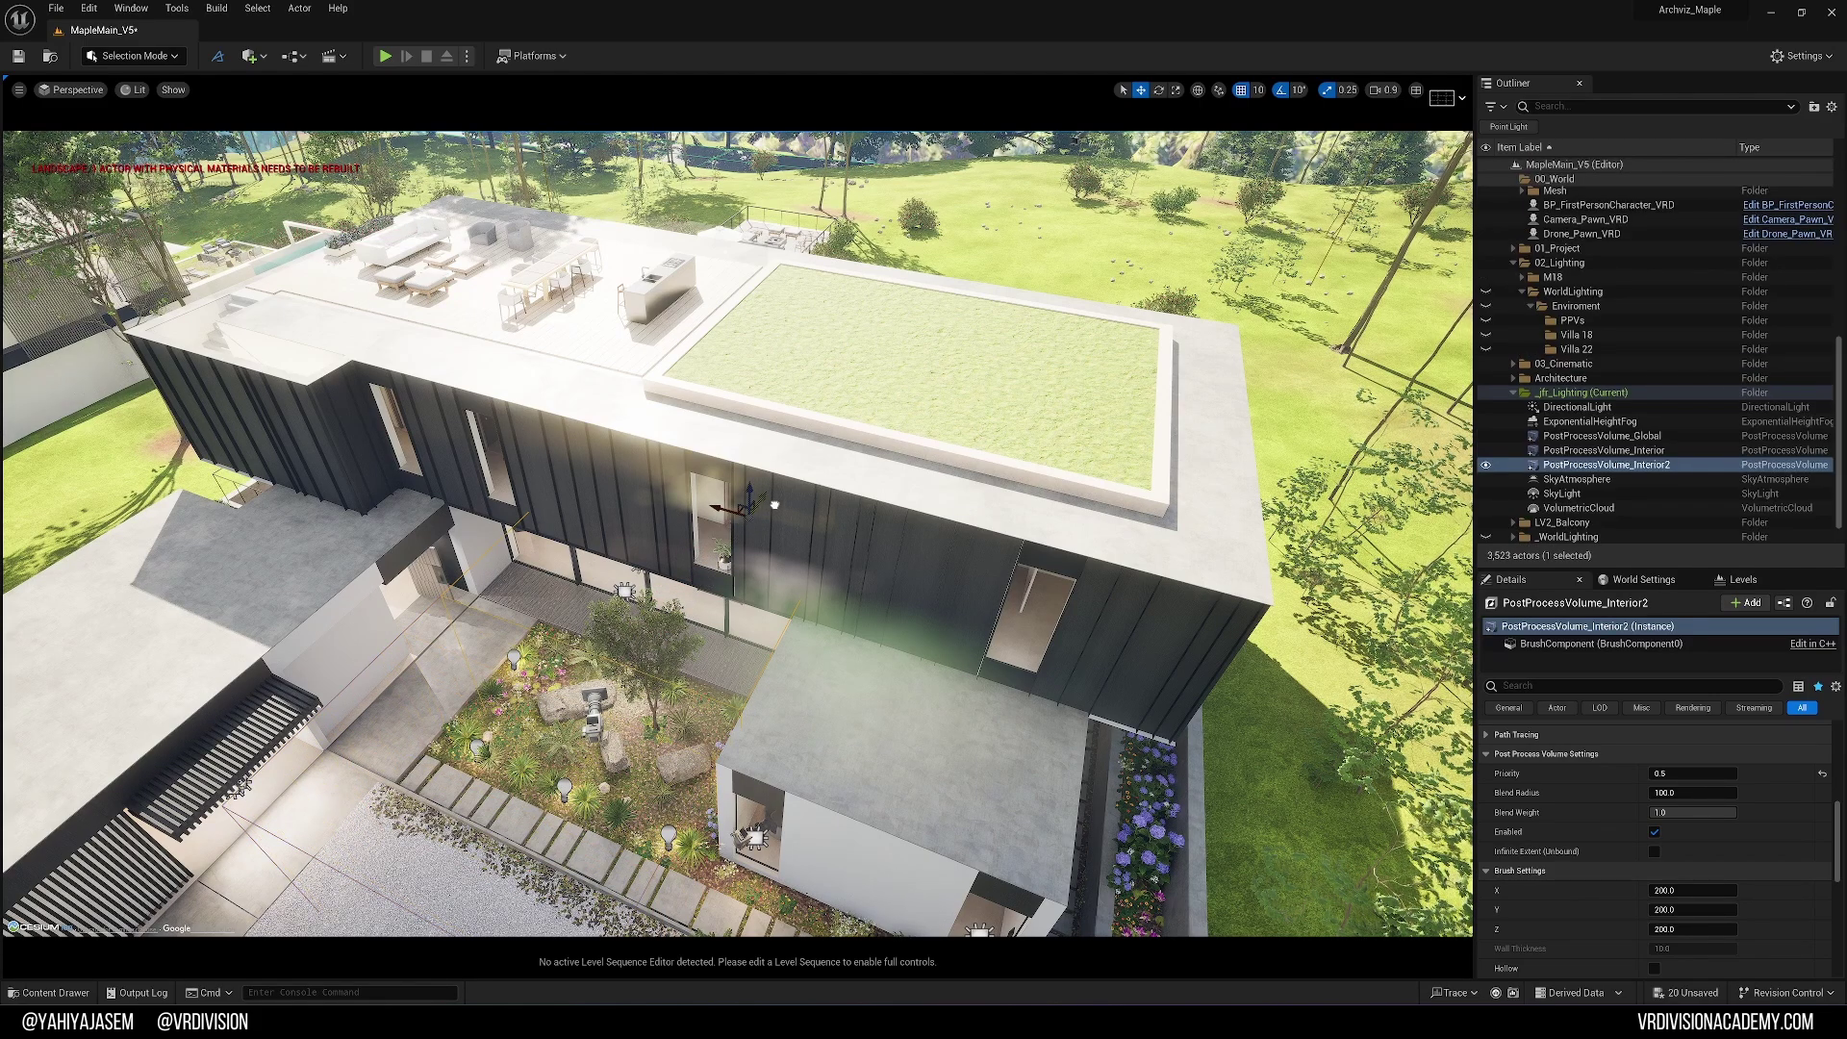
pyautogui.press('r')
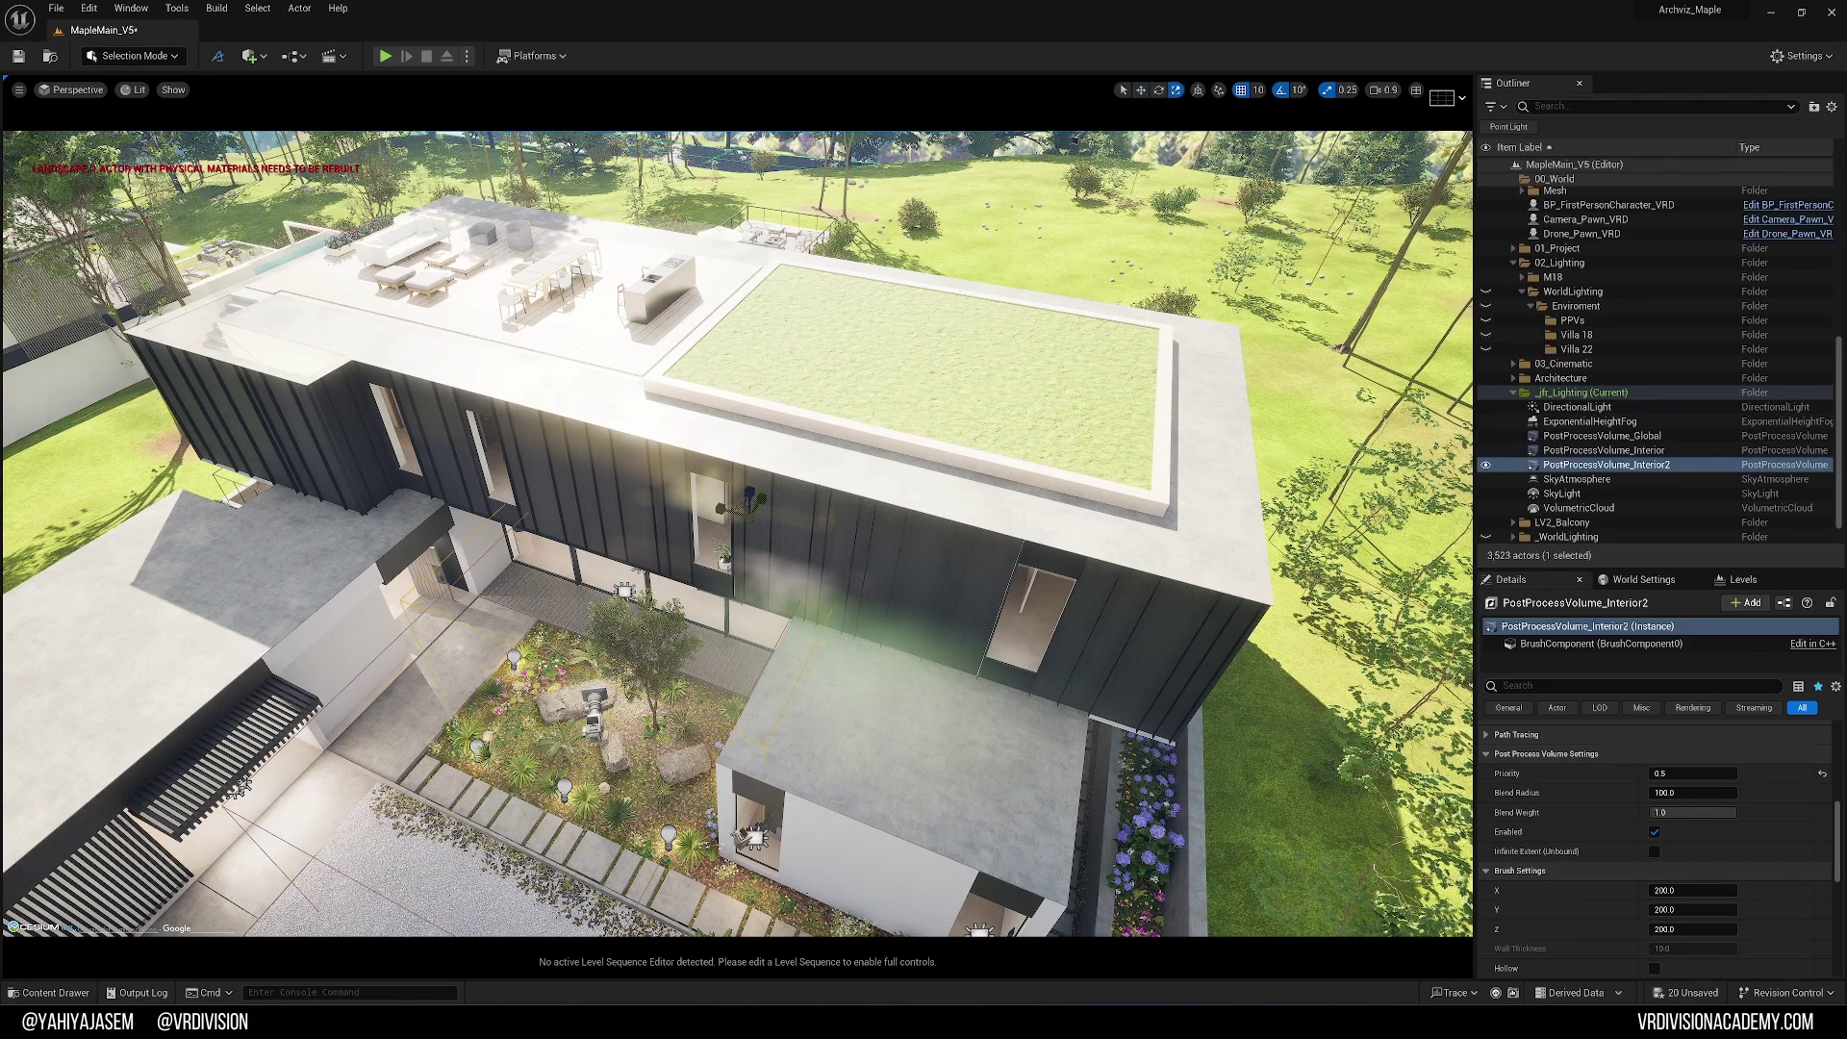
pyautogui.moveTo(738, 534); pyautogui.dragTo(688, 452, button='right')
pyautogui.press('w')
pyautogui.scroll(1, 738, 534)
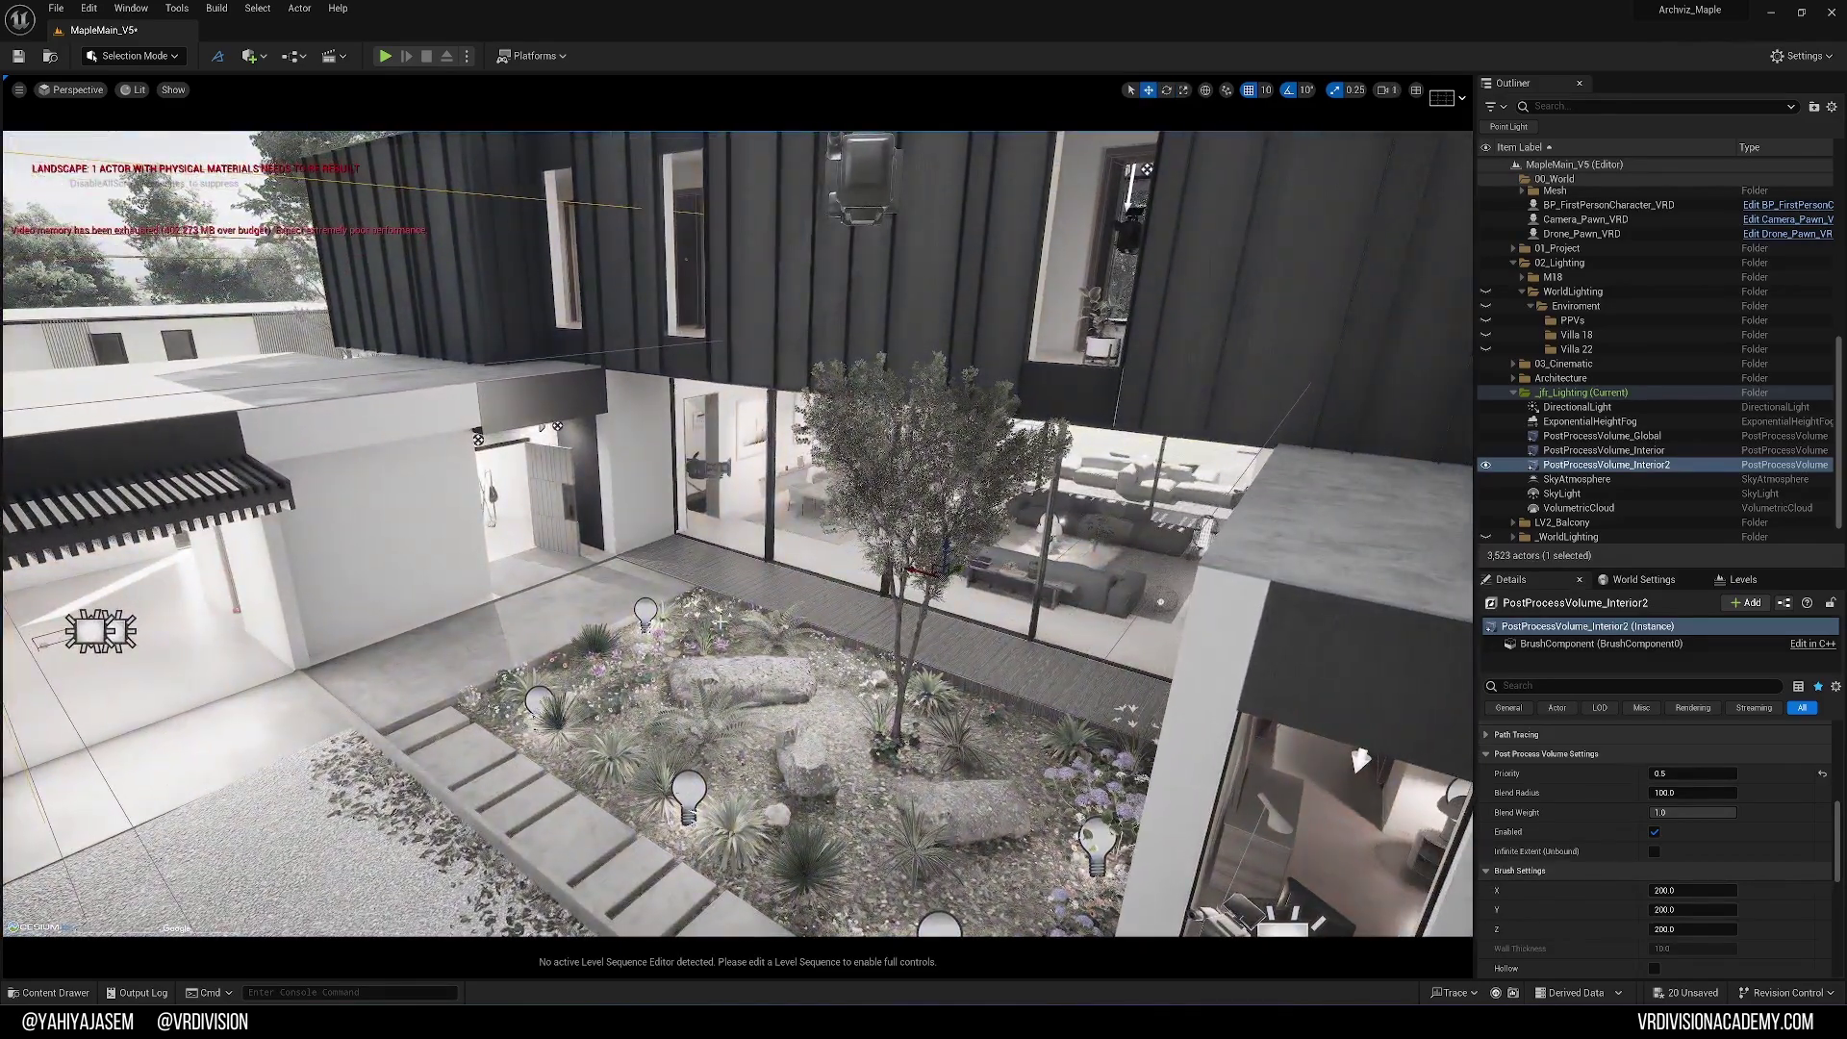
pyautogui.press('s')
pyautogui.scroll(2, 606, 571)
pyautogui.moveTo(606, 571); pyautogui.dragTo(650, 531, button='right')
# - Raise the global color grading Saturation of PostProcessVolume_Interior to 1.43
pyautogui.click(1602, 450)
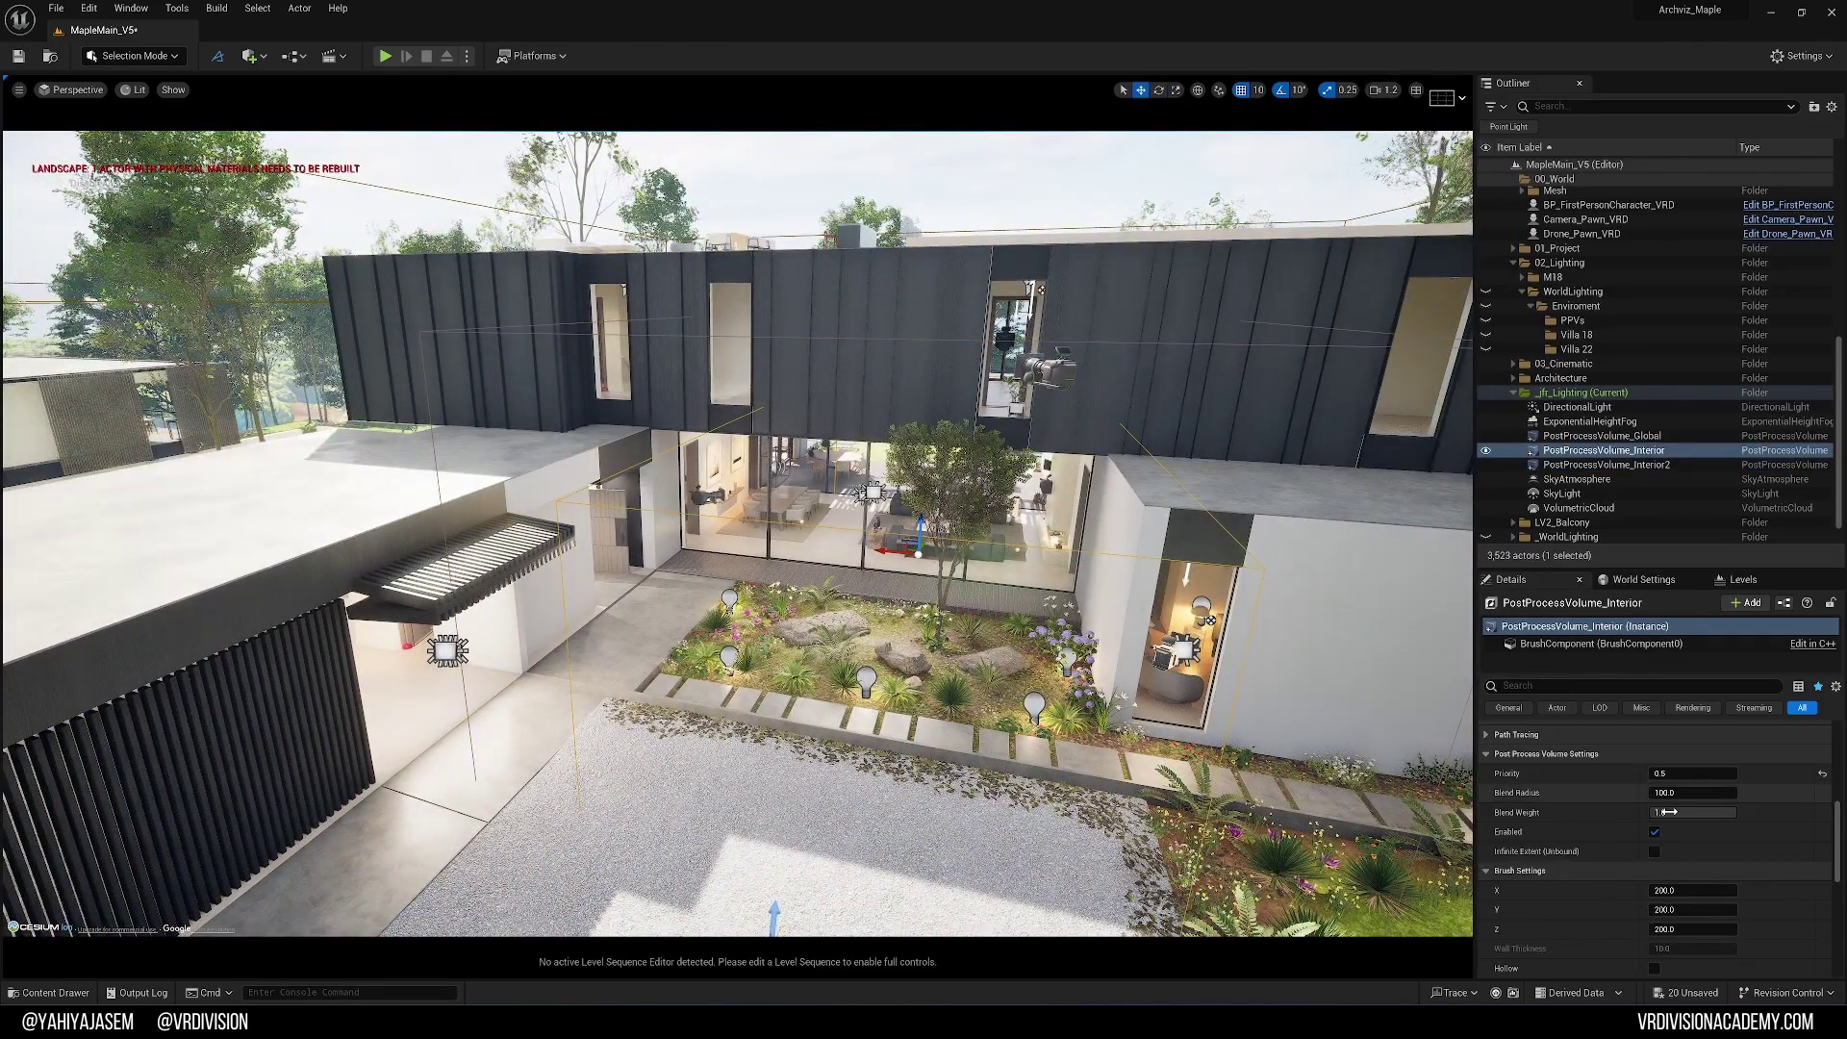
pyautogui.scroll(3, 1616, 834)
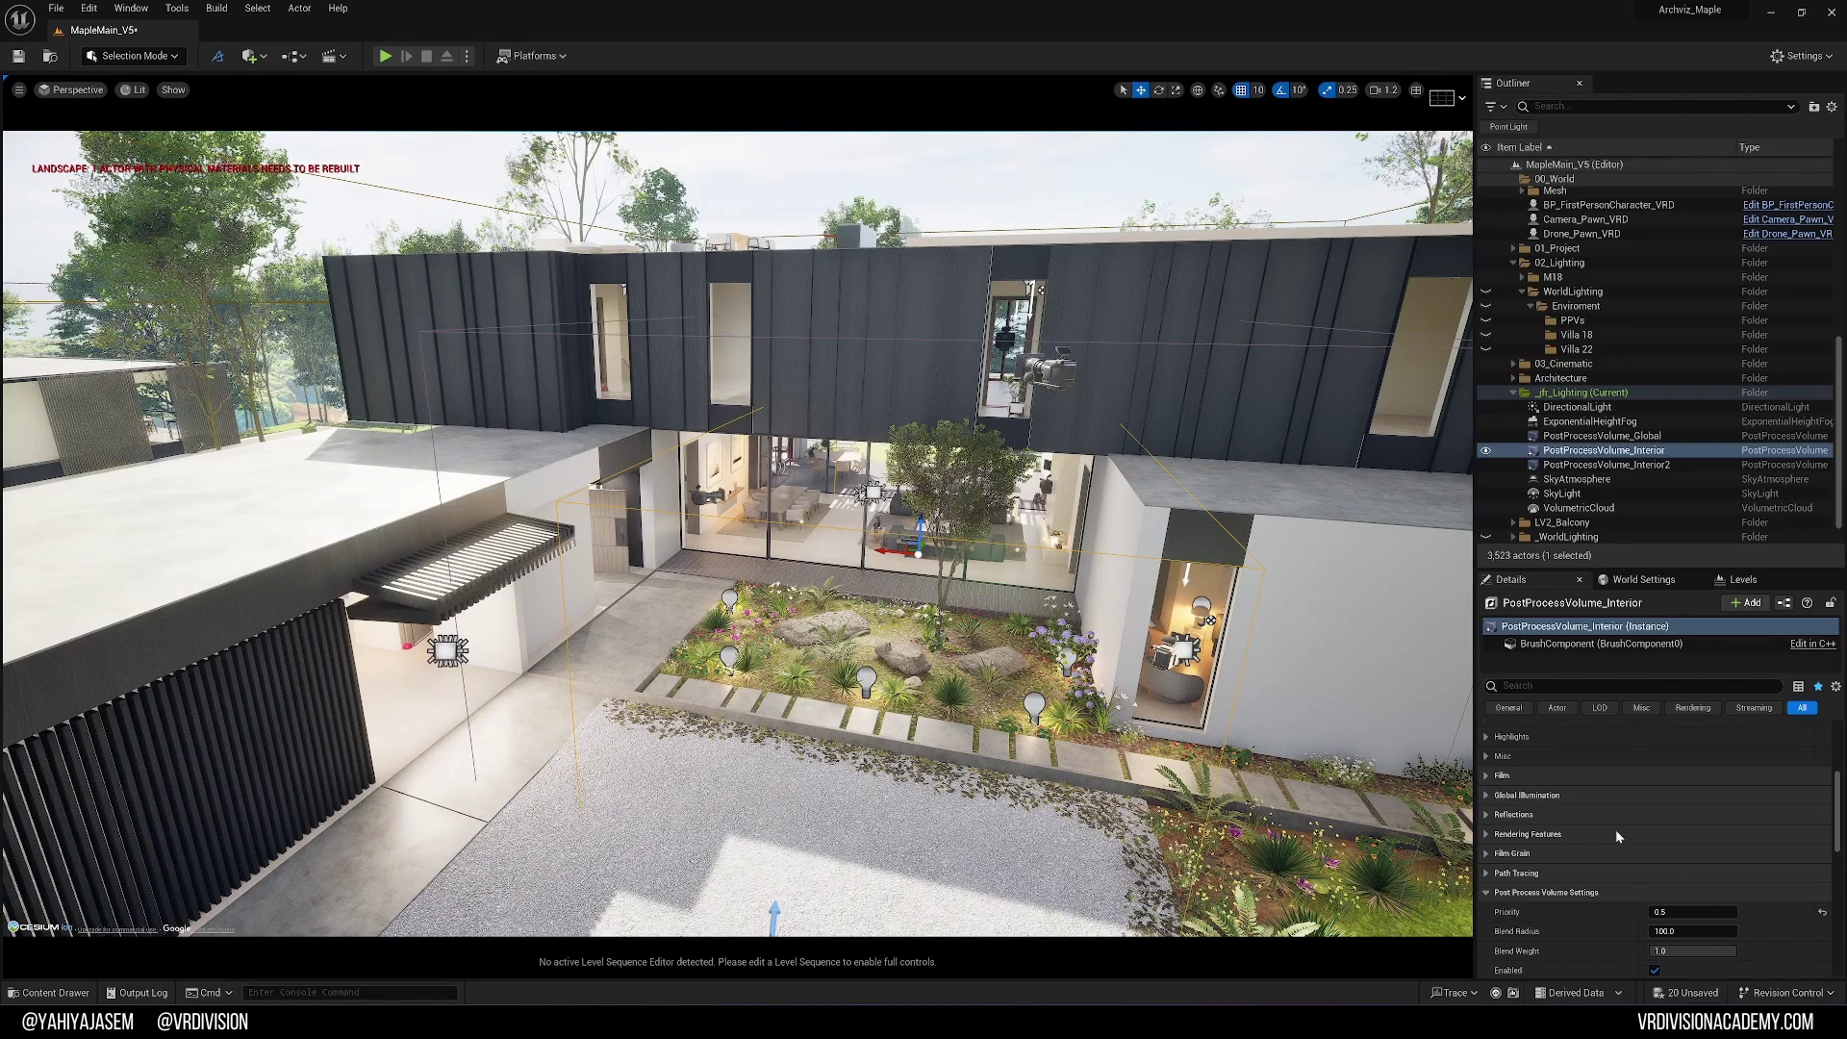
pyautogui.click(1487, 796)
pyautogui.scroll(5, 1541, 825)
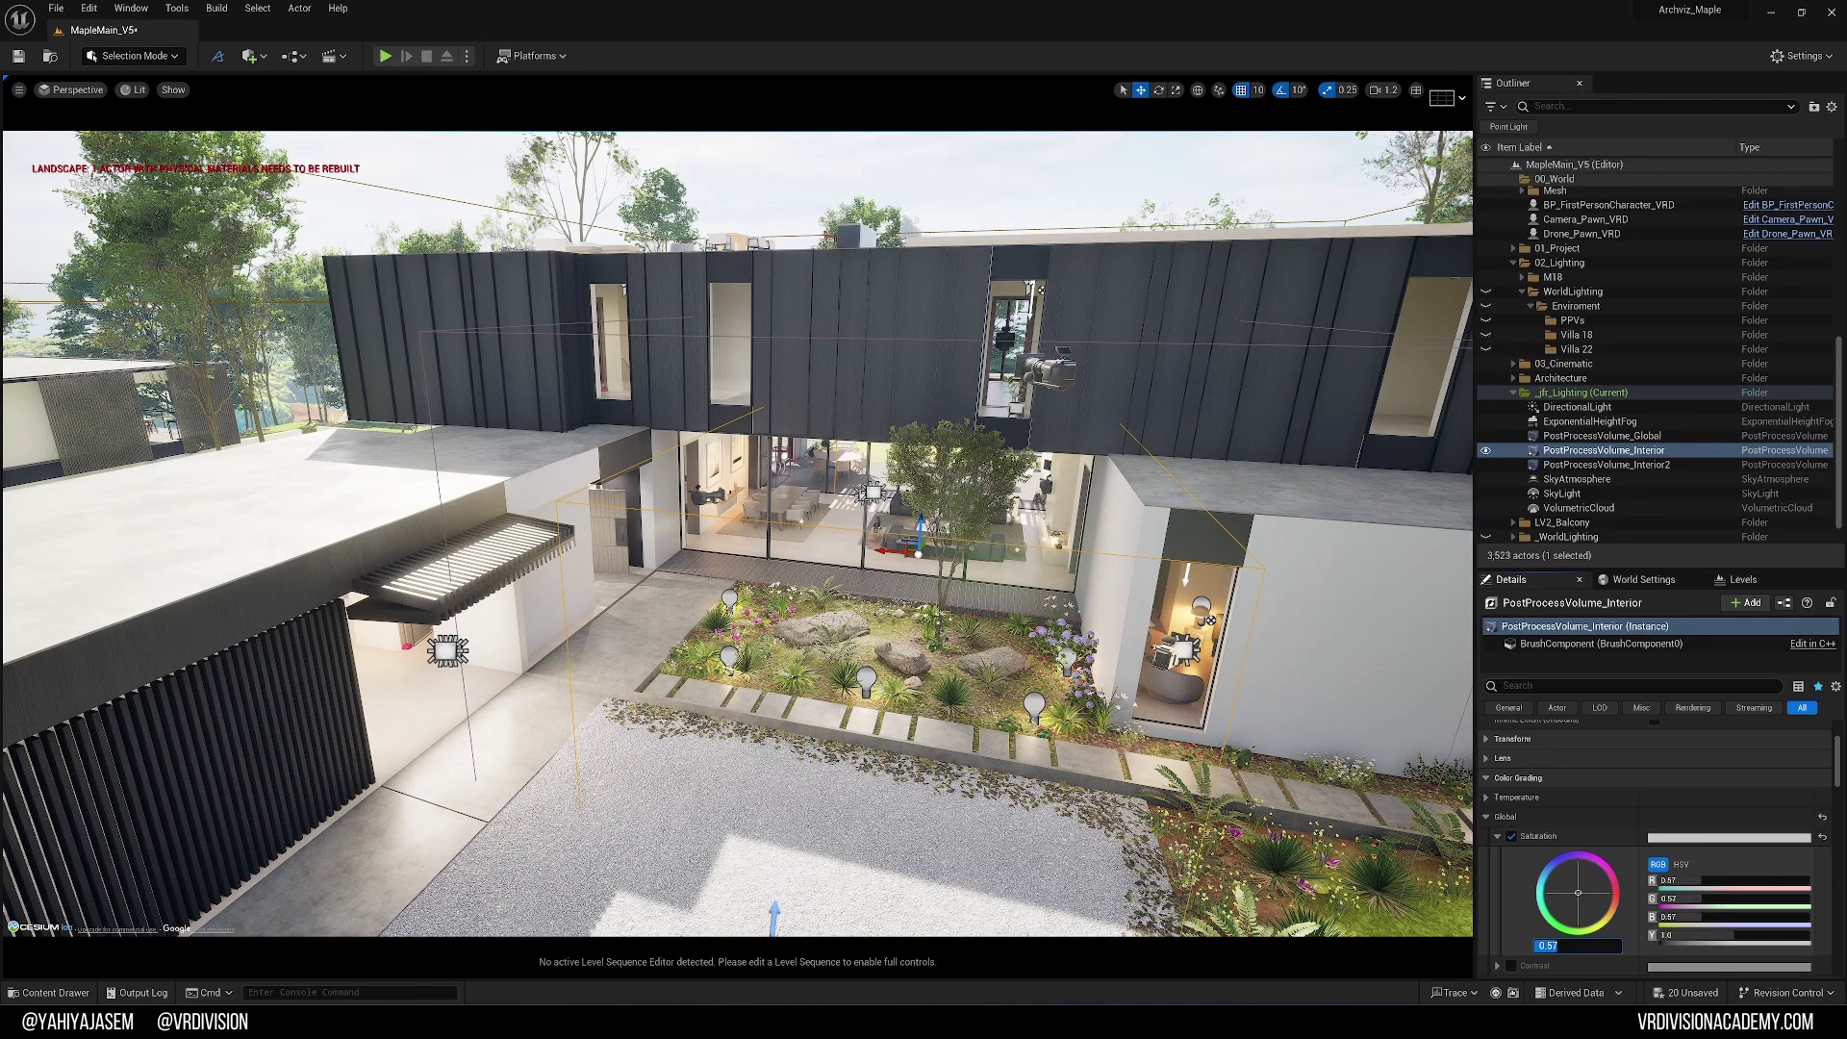
# - Examine the saturation of the house front from viewpoints inside each of the two overlapping interior volumes
pyautogui.press('w')
pyautogui.press('w')
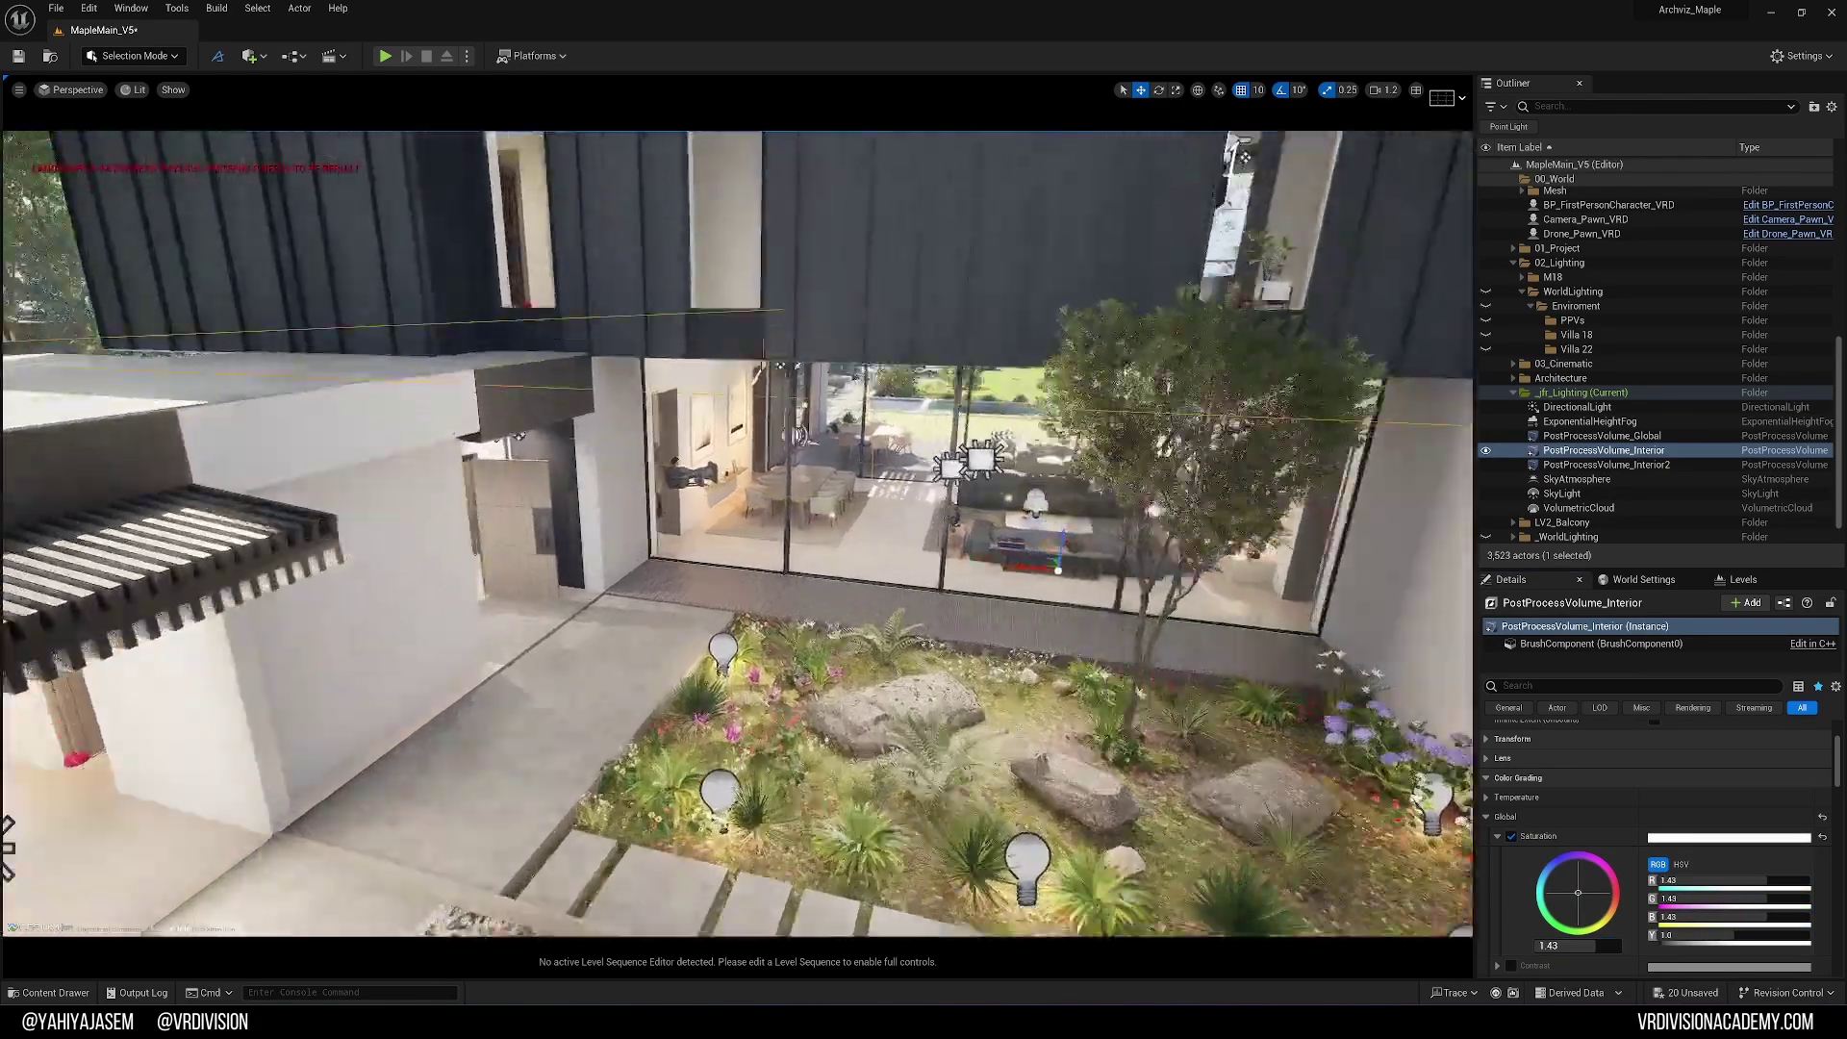
pyautogui.scroll(-3, 737, 534)
pyautogui.press('a')
pyautogui.press('d')
pyautogui.press('a')
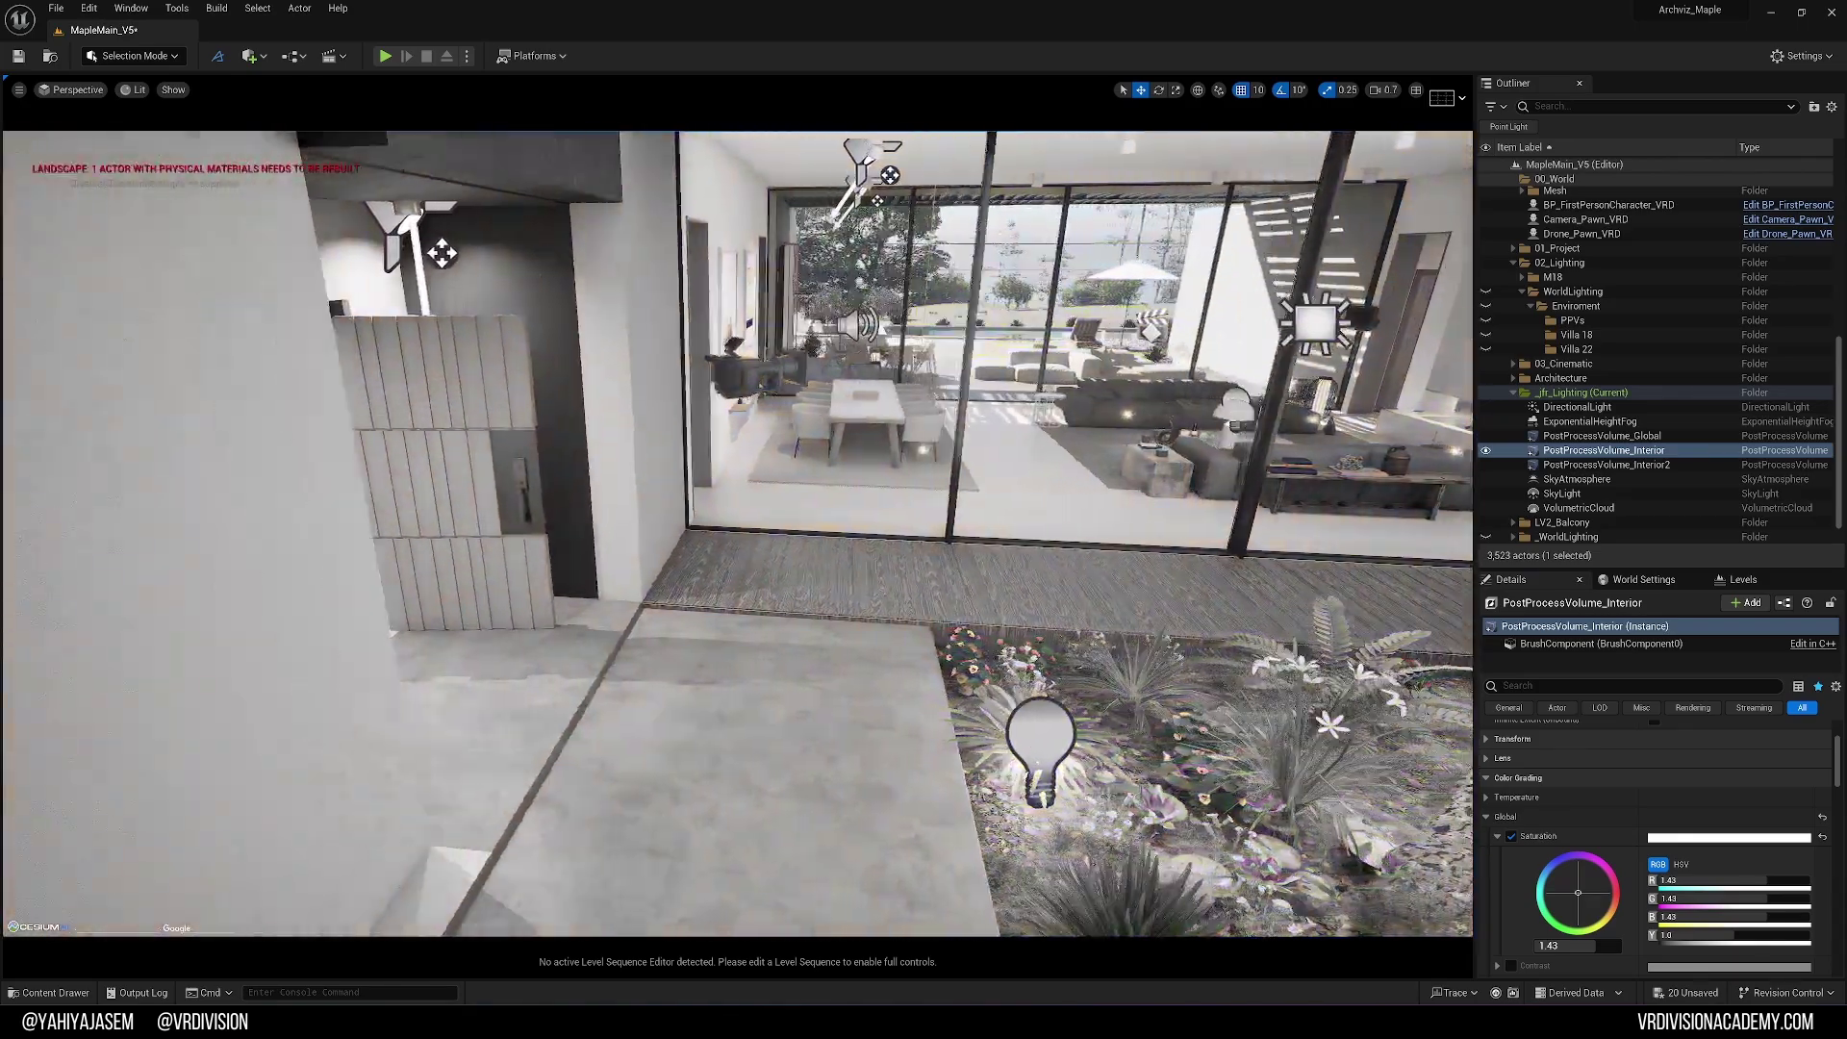
pyautogui.press('d')
pyautogui.press('d')
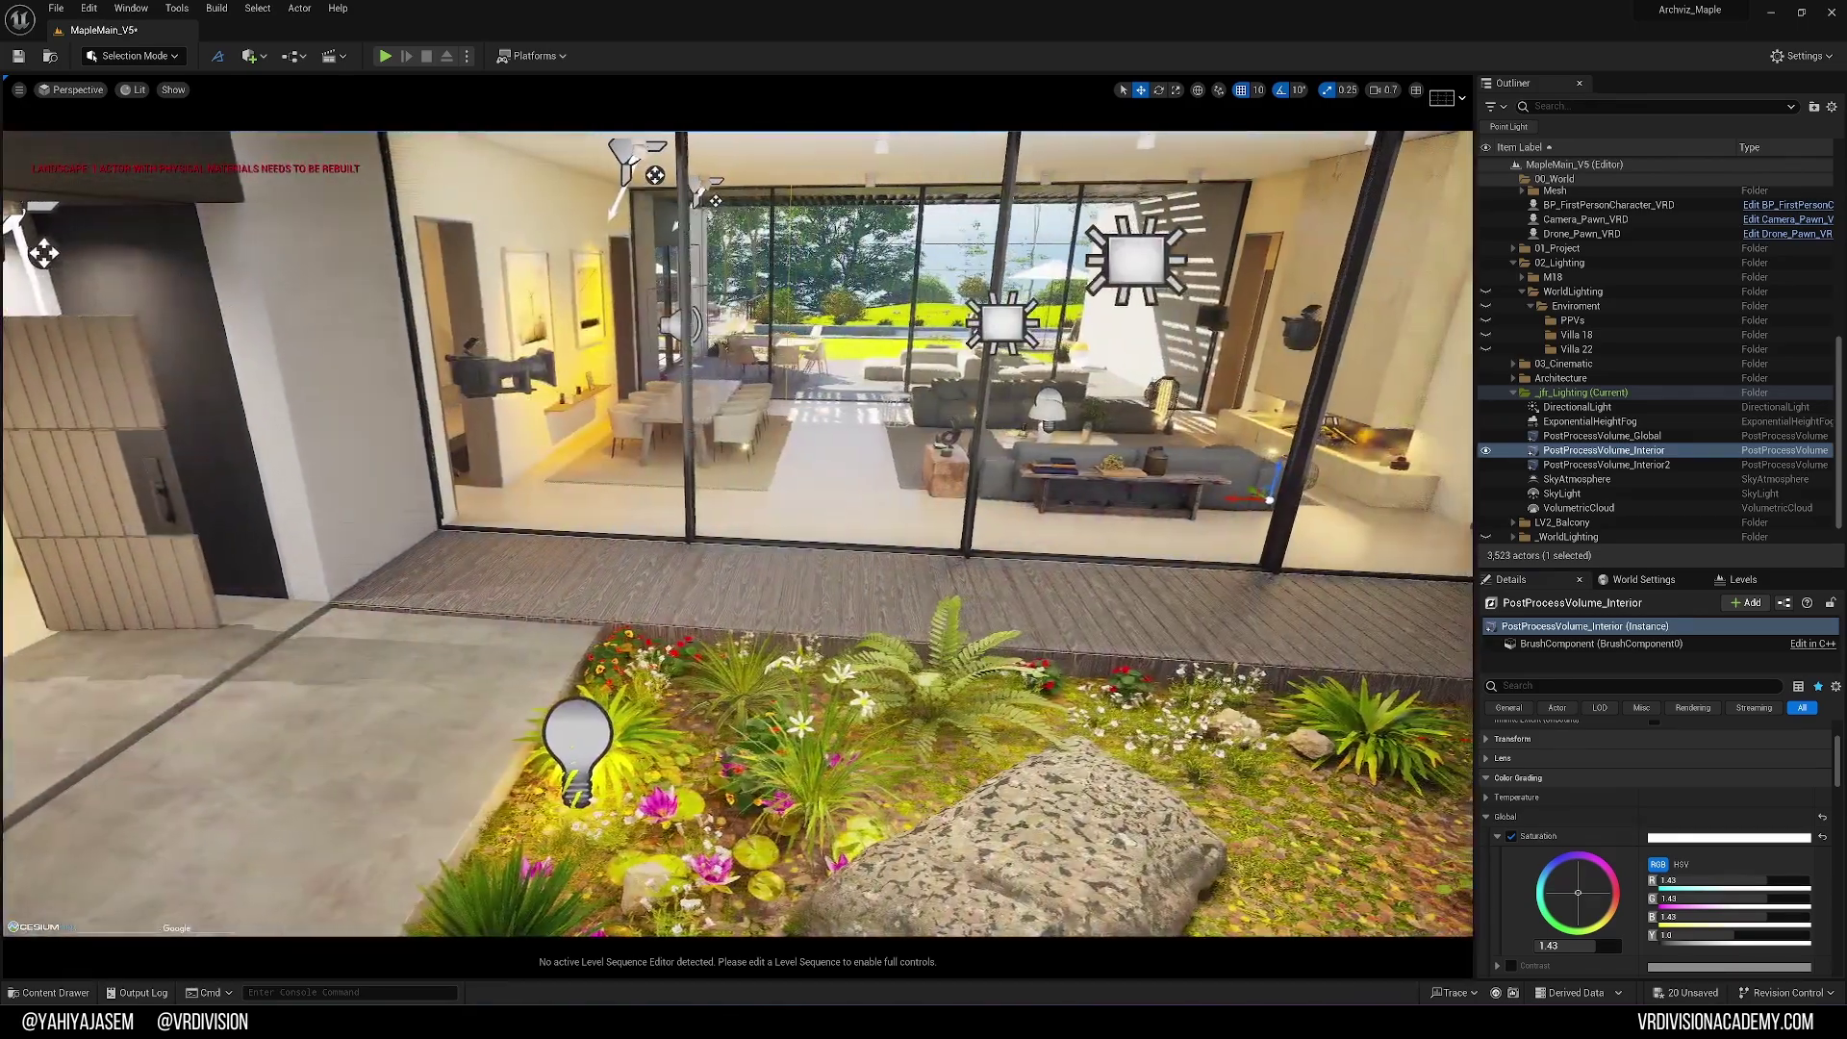
# - Collapse the color grading settings and set the Priority of PostProcessVolume_Interior to 0.4
pyautogui.click(1487, 779)
pyautogui.scroll(-5, 1520, 828)
pyautogui.scroll(-3, 1533, 835)
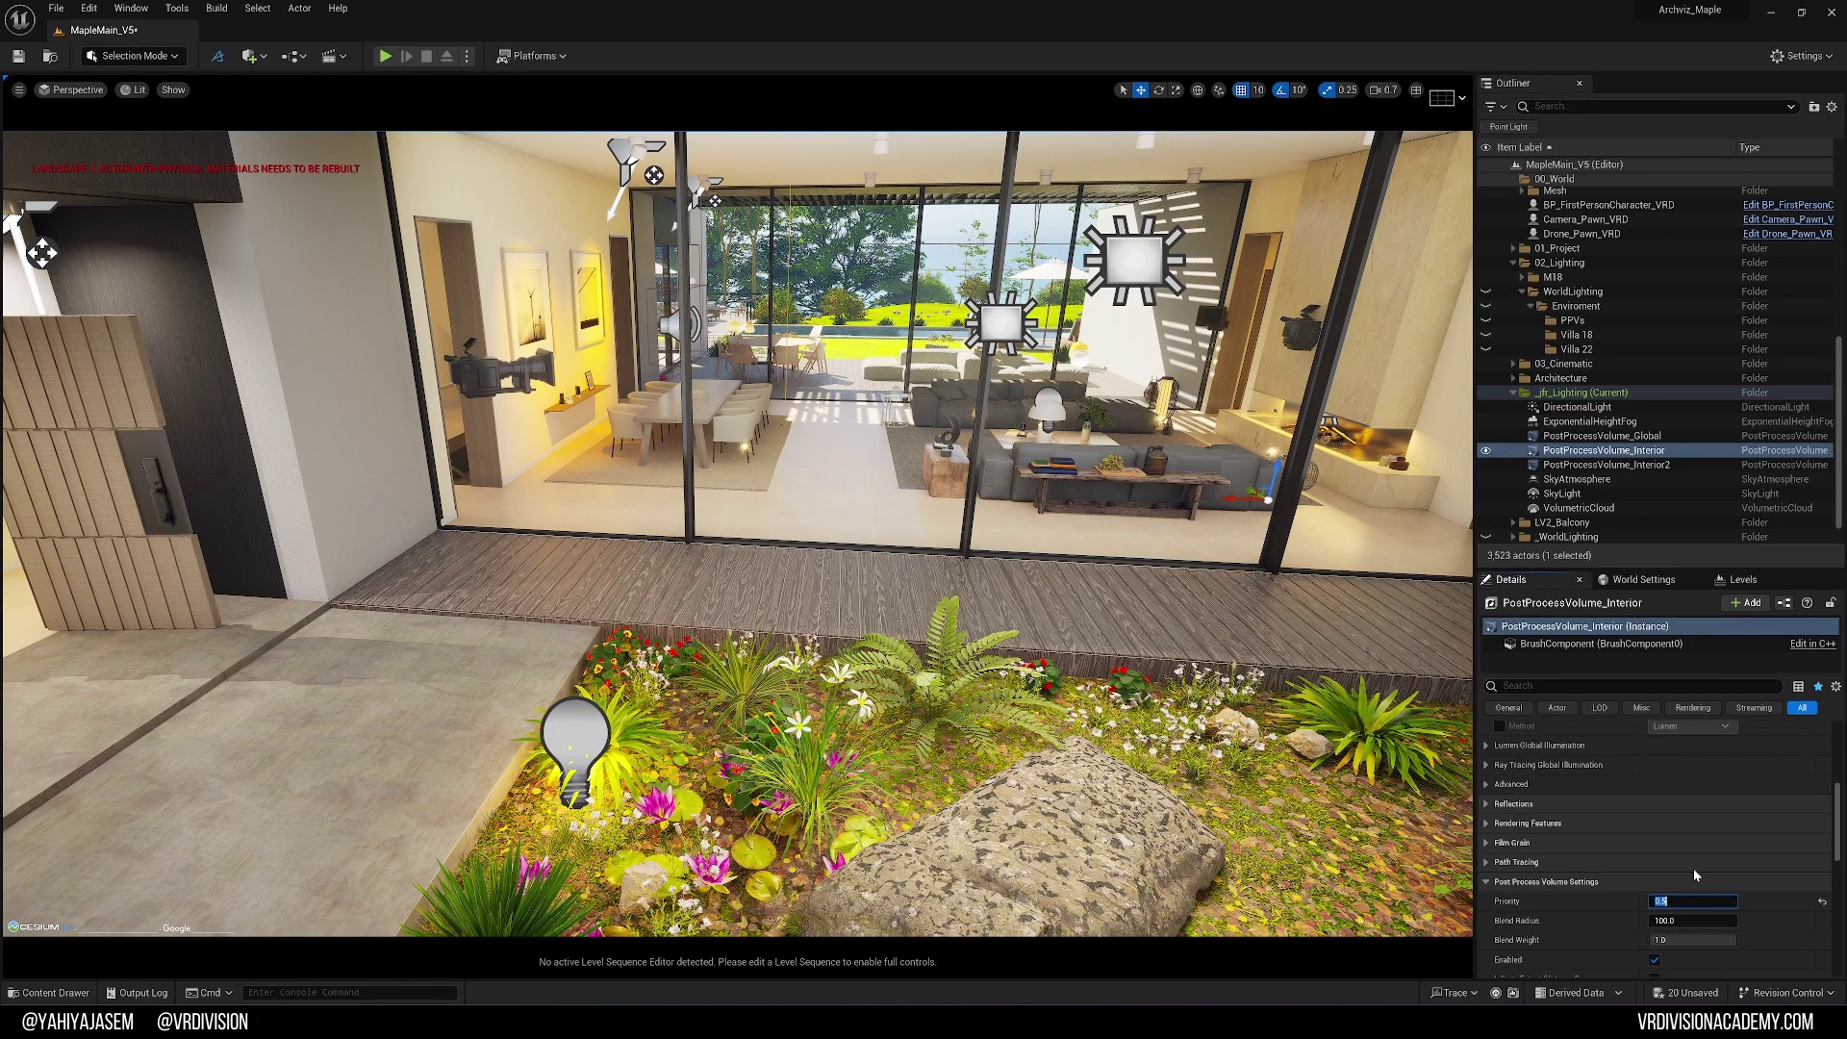
pyautogui.write('.4')
pyautogui.press('Return')
# - Examine the overlapping volumes from outside, select PostProcessVolume_Interior2 and check which look applies inside the overlap
pyautogui.press('s')
pyautogui.press('d')
pyautogui.scroll(2, 738, 534)
pyautogui.press('w')
pyautogui.press('s')
pyautogui.scroll(4, 738, 534)
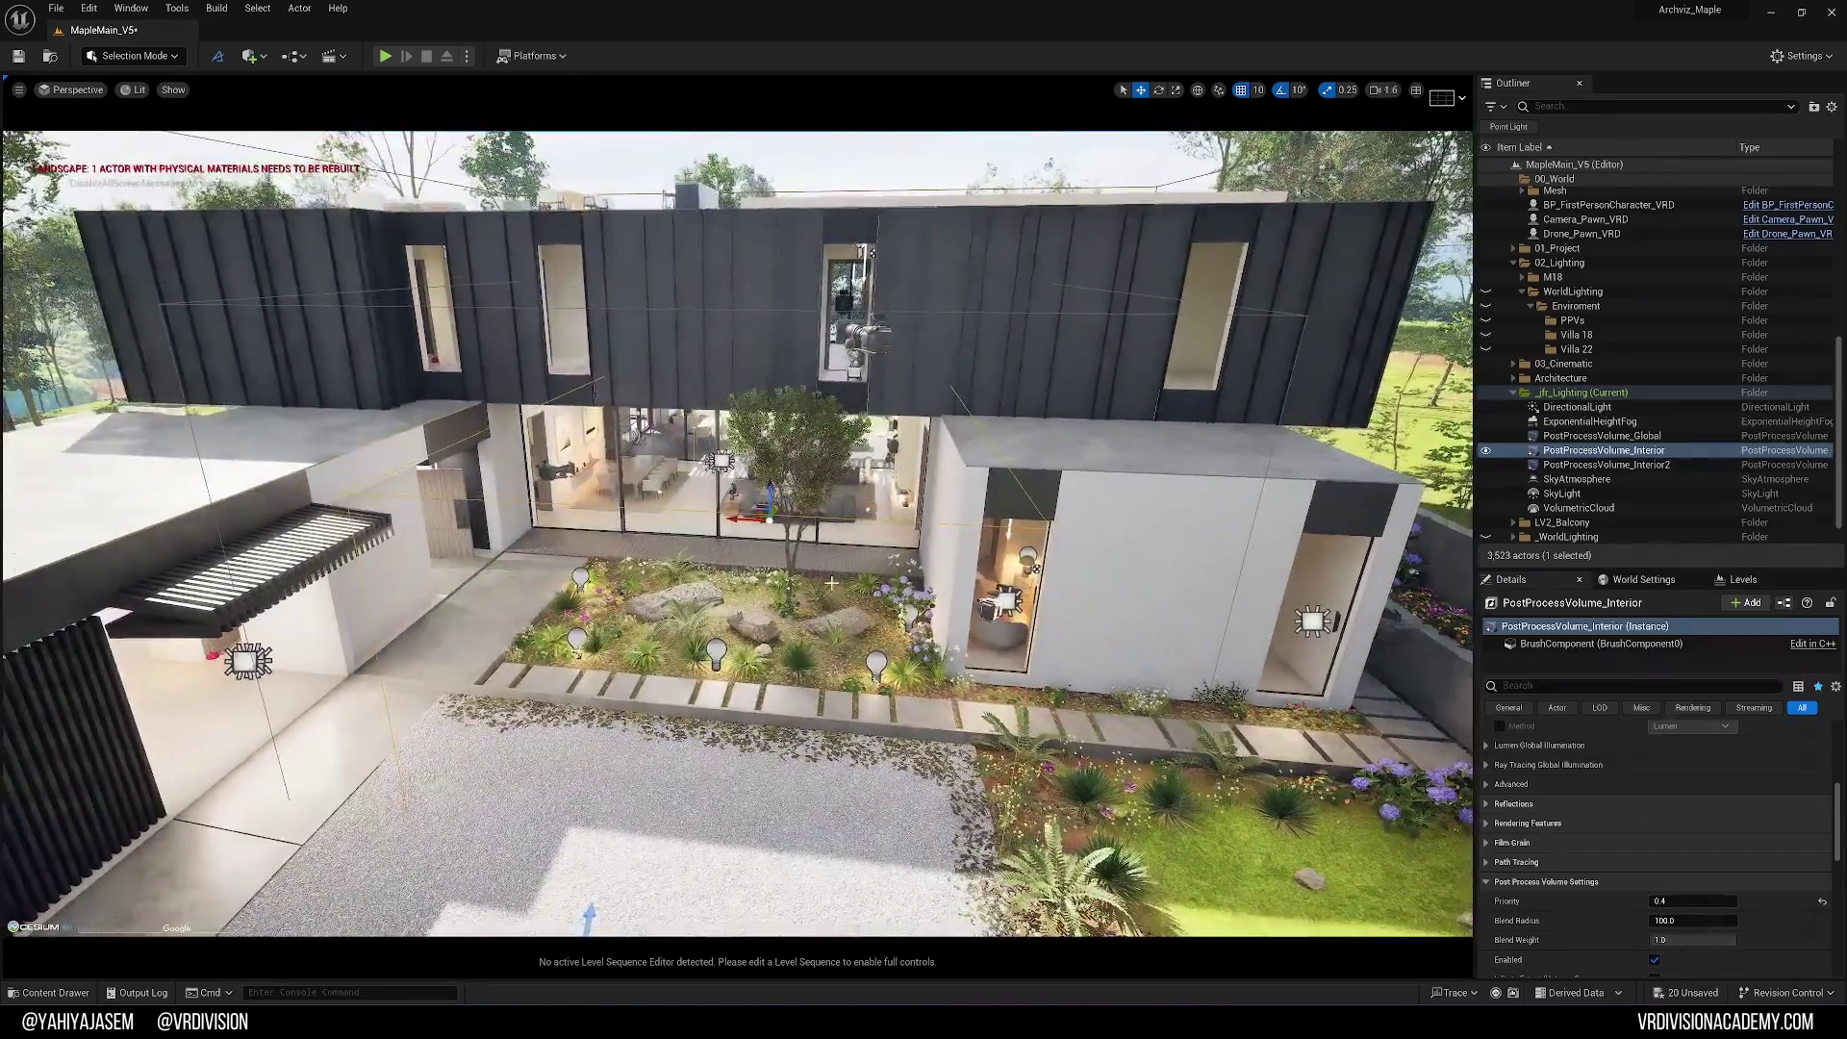
pyautogui.press('d')
pyautogui.press('w')
pyautogui.press('s')
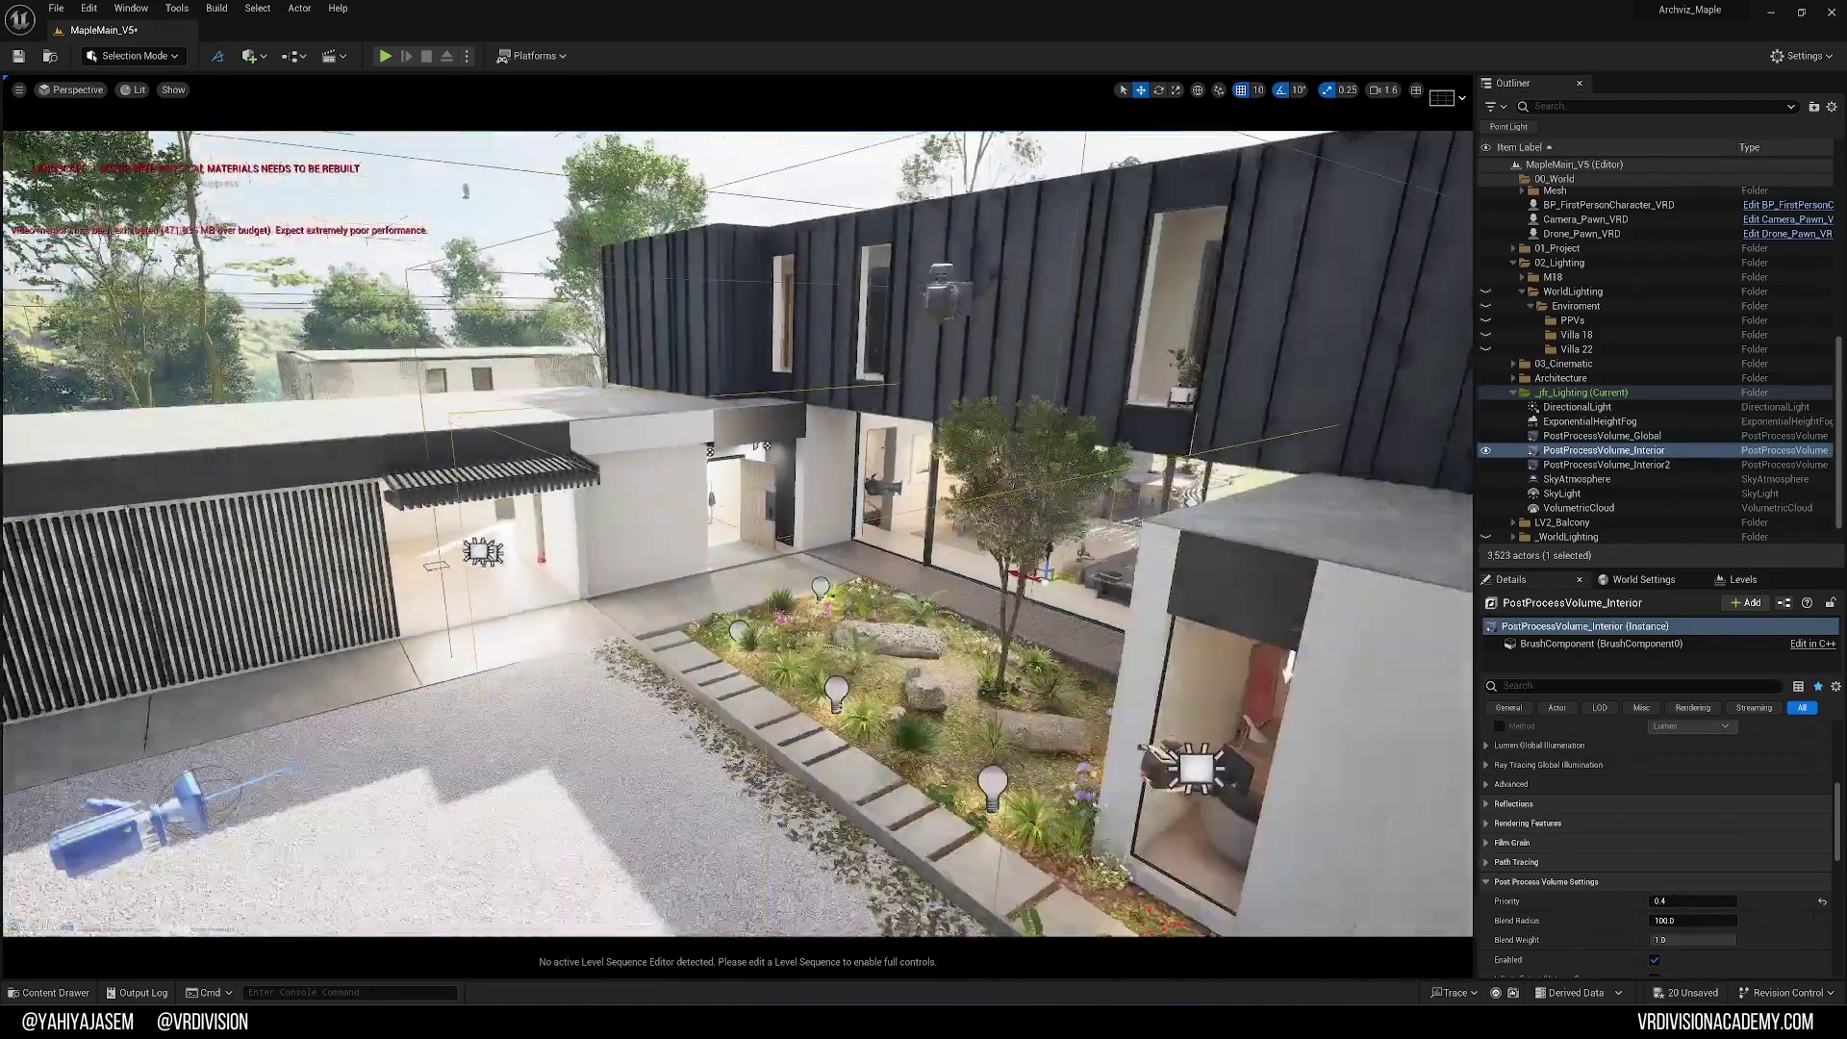
pyautogui.click(981, 331)
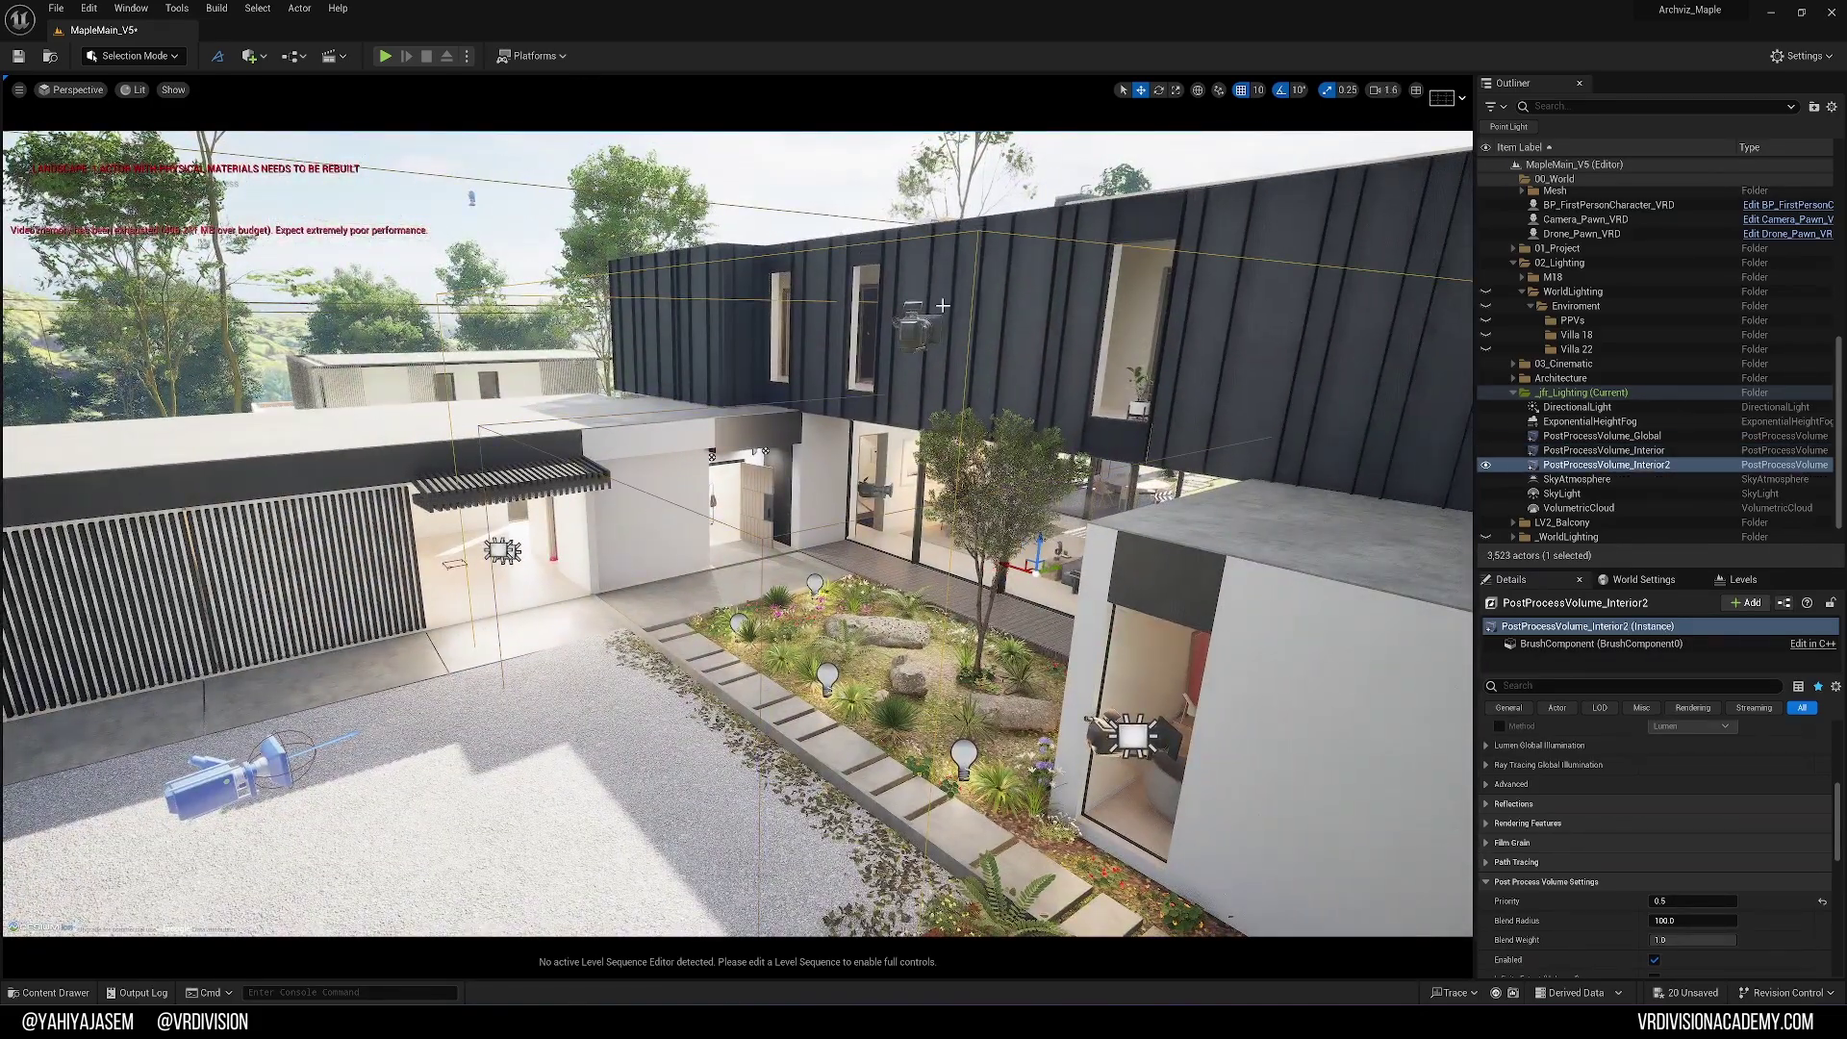
pyautogui.press('w')
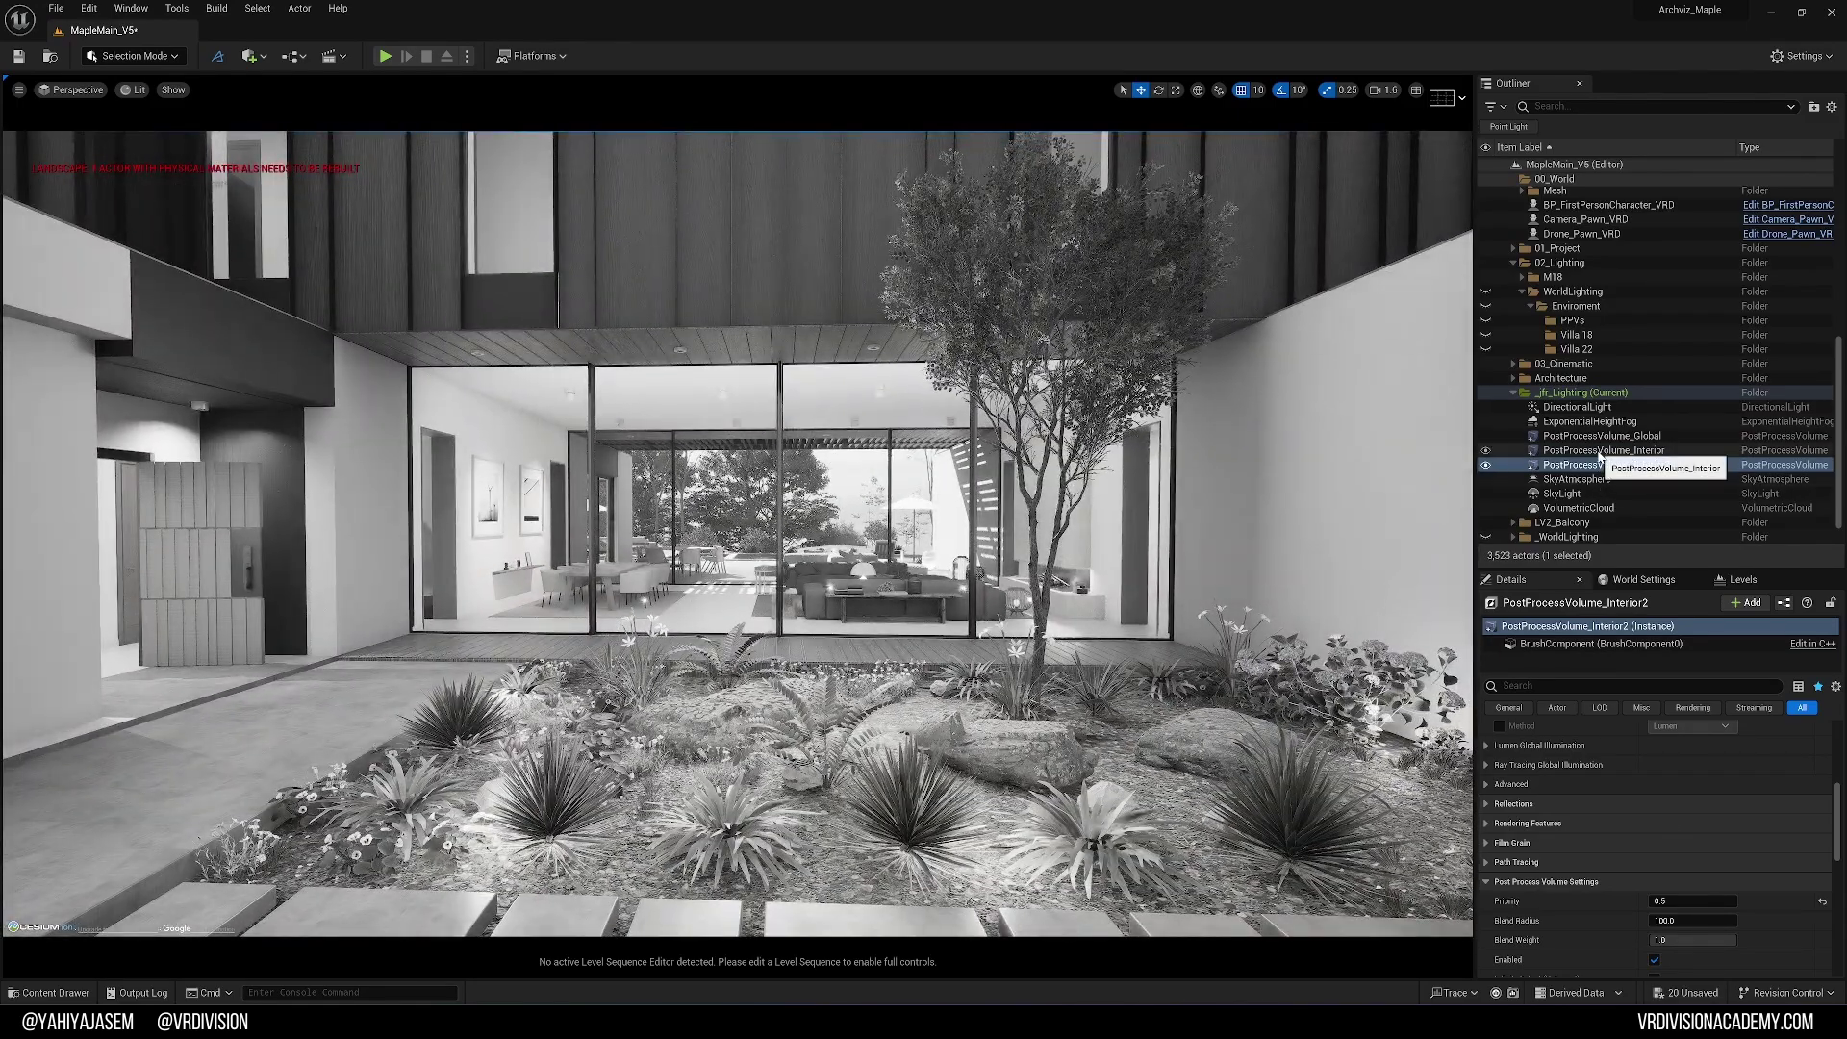
# - Set the Priority of PostProcessVolume_Interior2 to 0.3 and view the house front from inside and outside the volumes
pyautogui.click(1601, 452)
pyautogui.click(1605, 466)
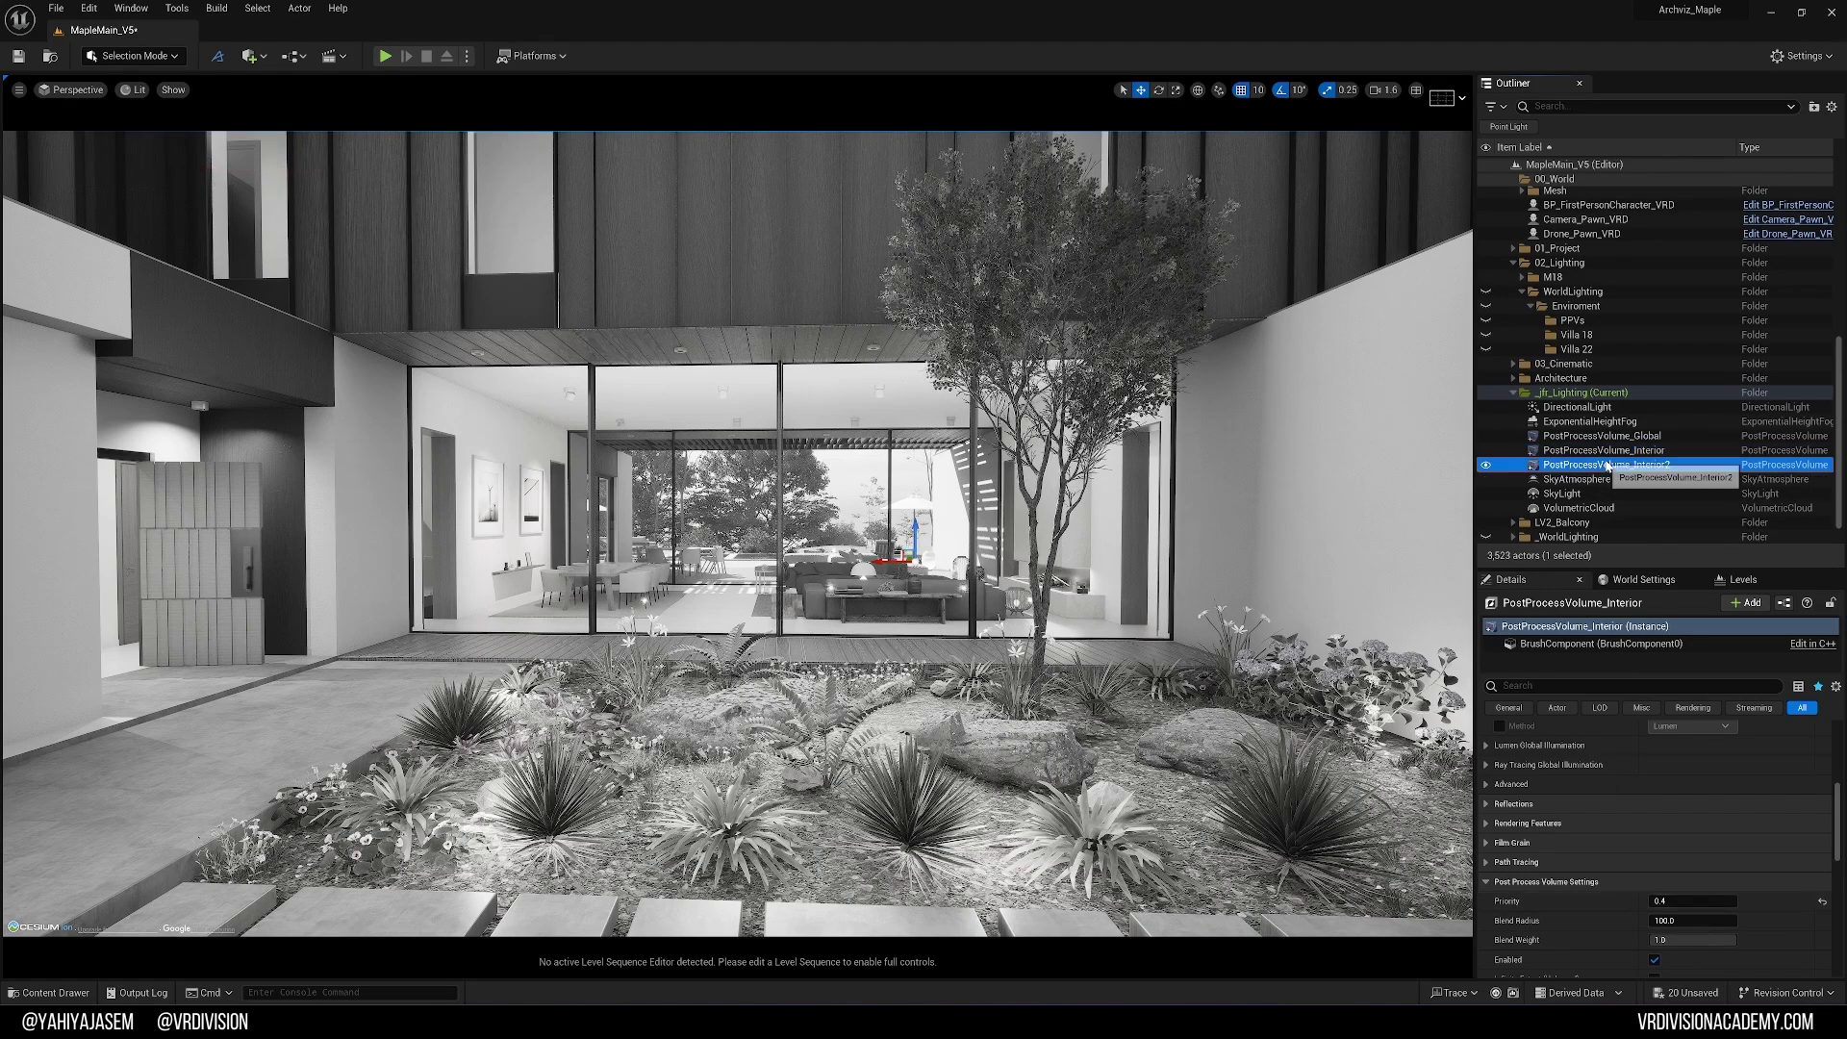
pyautogui.click(1674, 904)
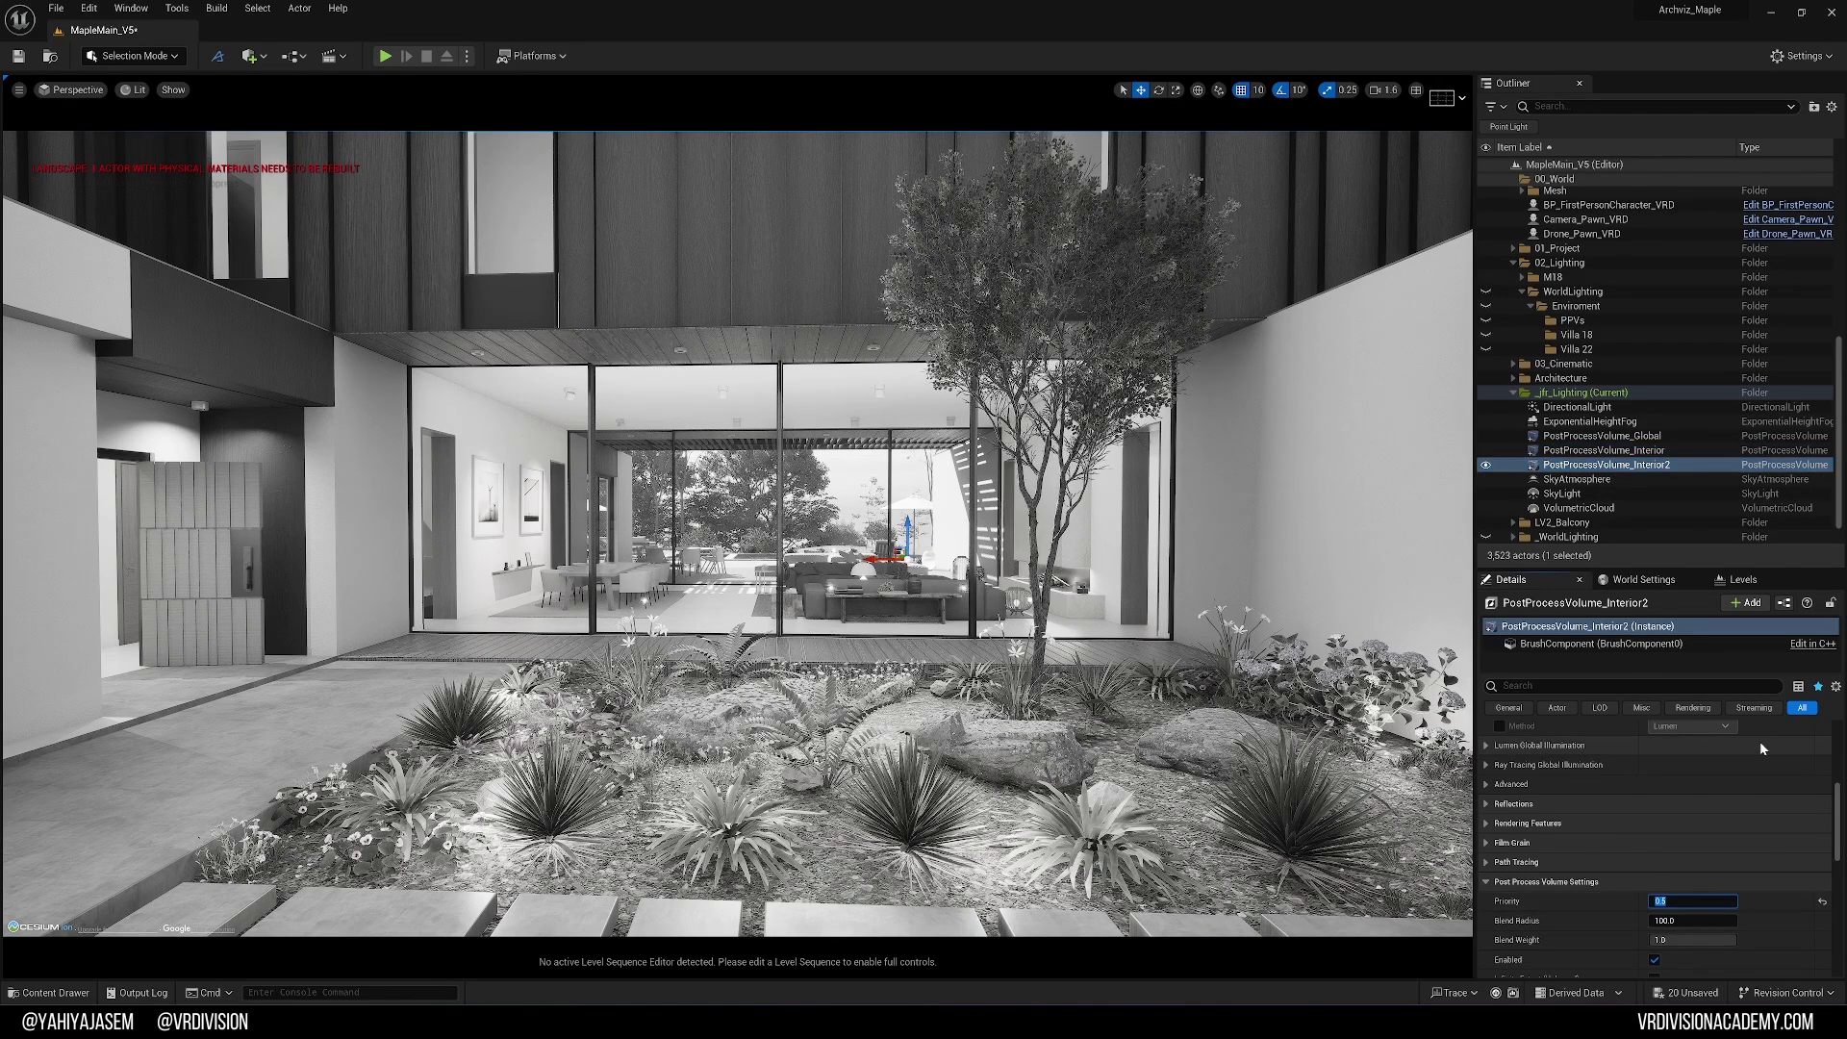
pyautogui.write('0.3')
pyautogui.press('Return')
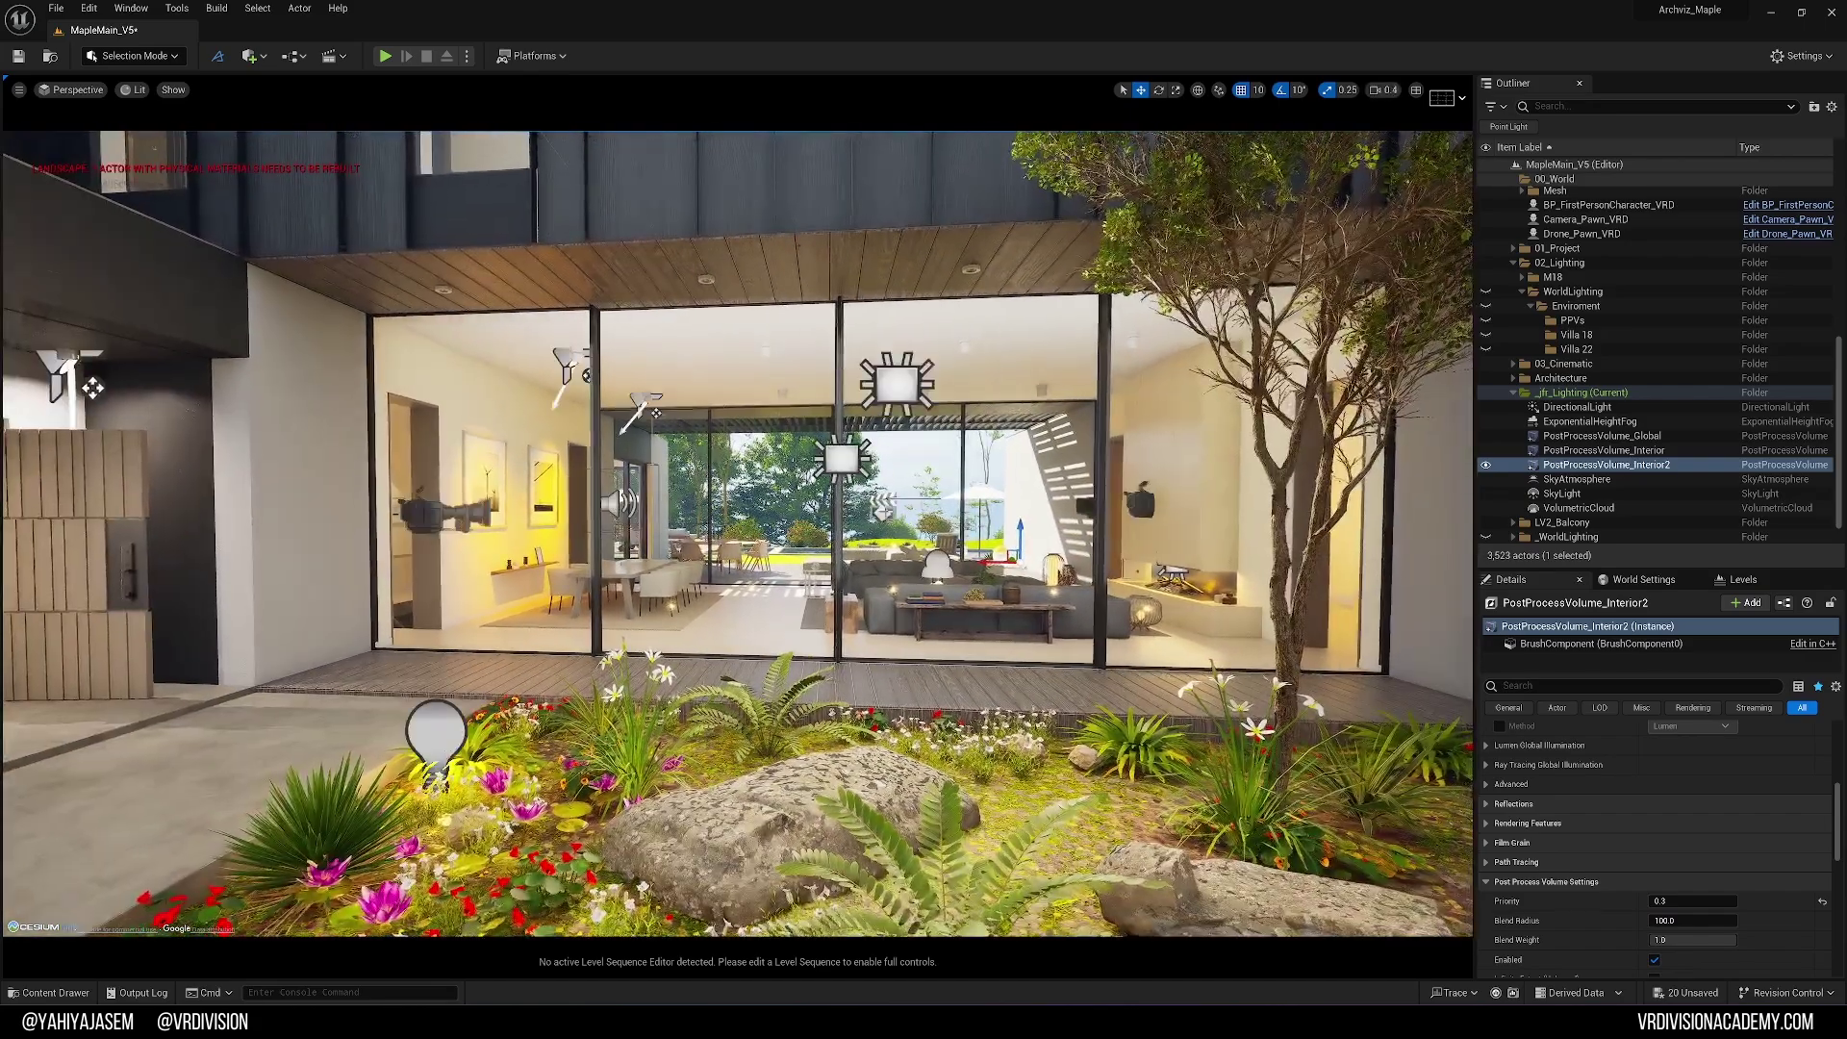
pyautogui.moveTo(776, 488); pyautogui.dragTo(856, 560, button='right')
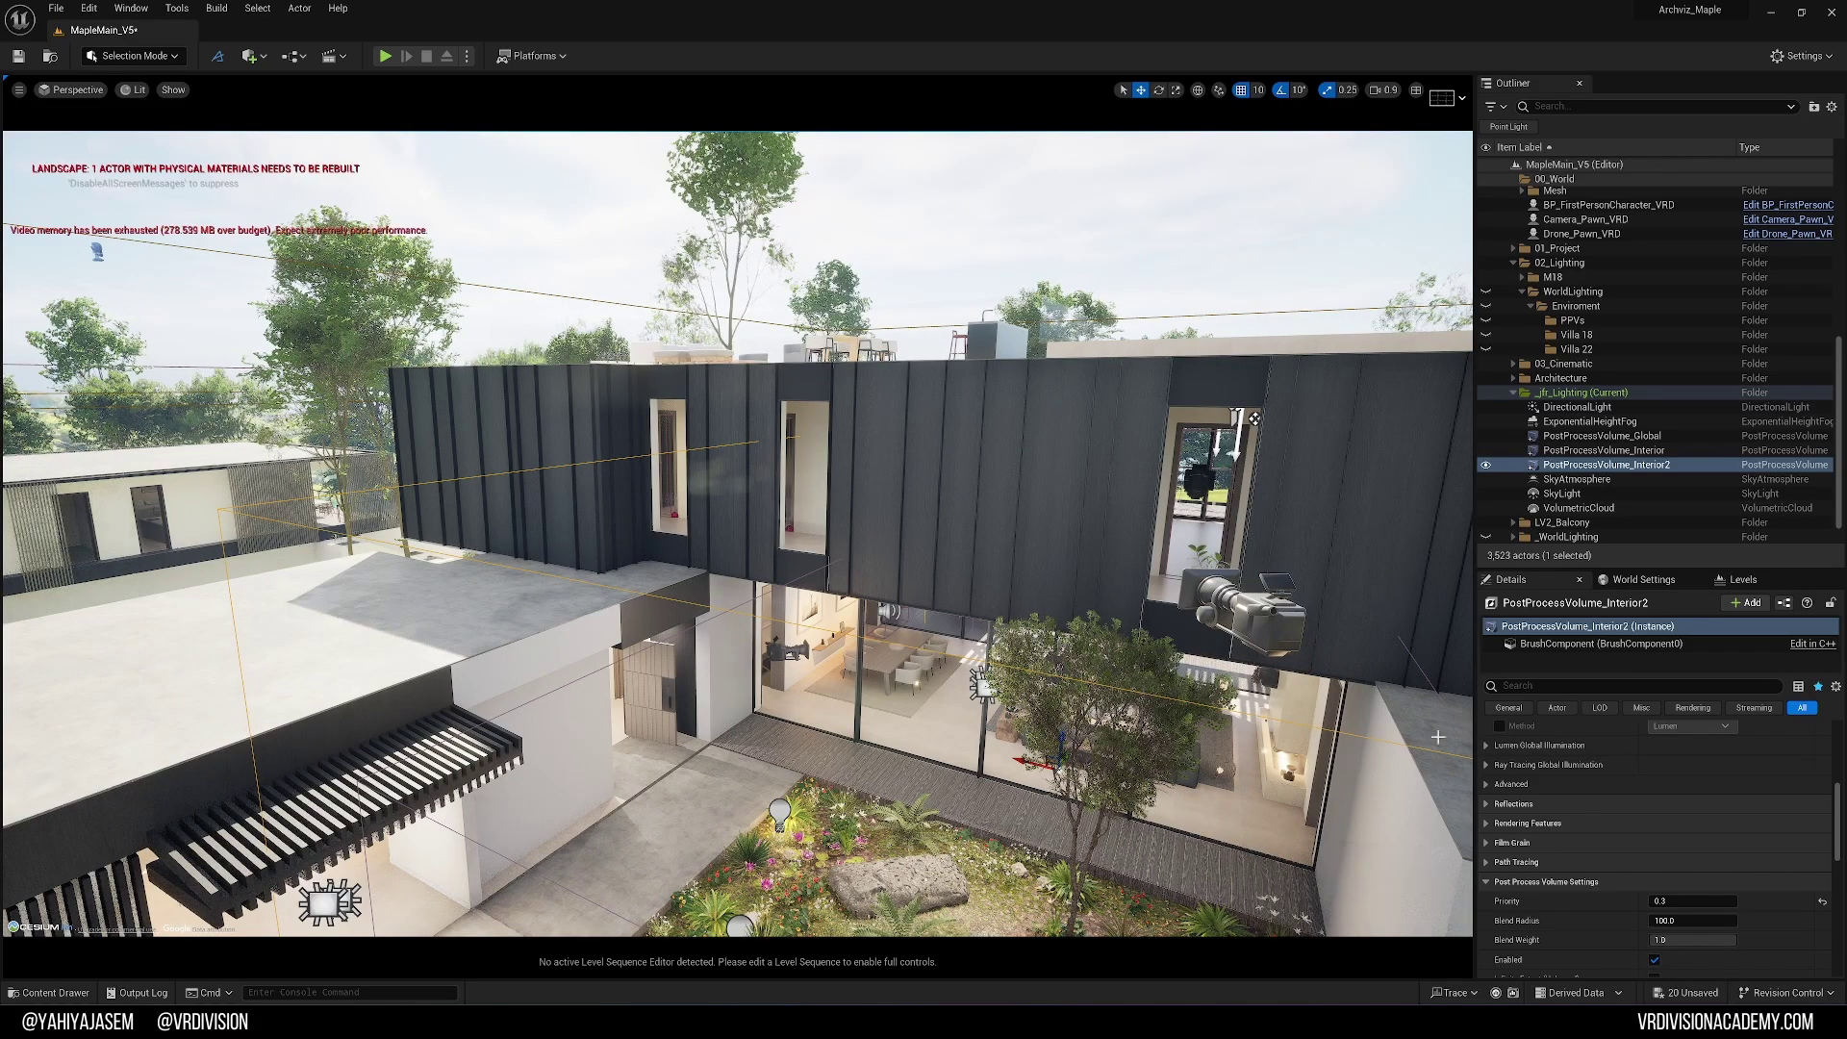
# - Override the Global Illumination Method of PostProcessVolume_Interior2 and keep it on Lumen
pyautogui.scroll(3, 1510, 769)
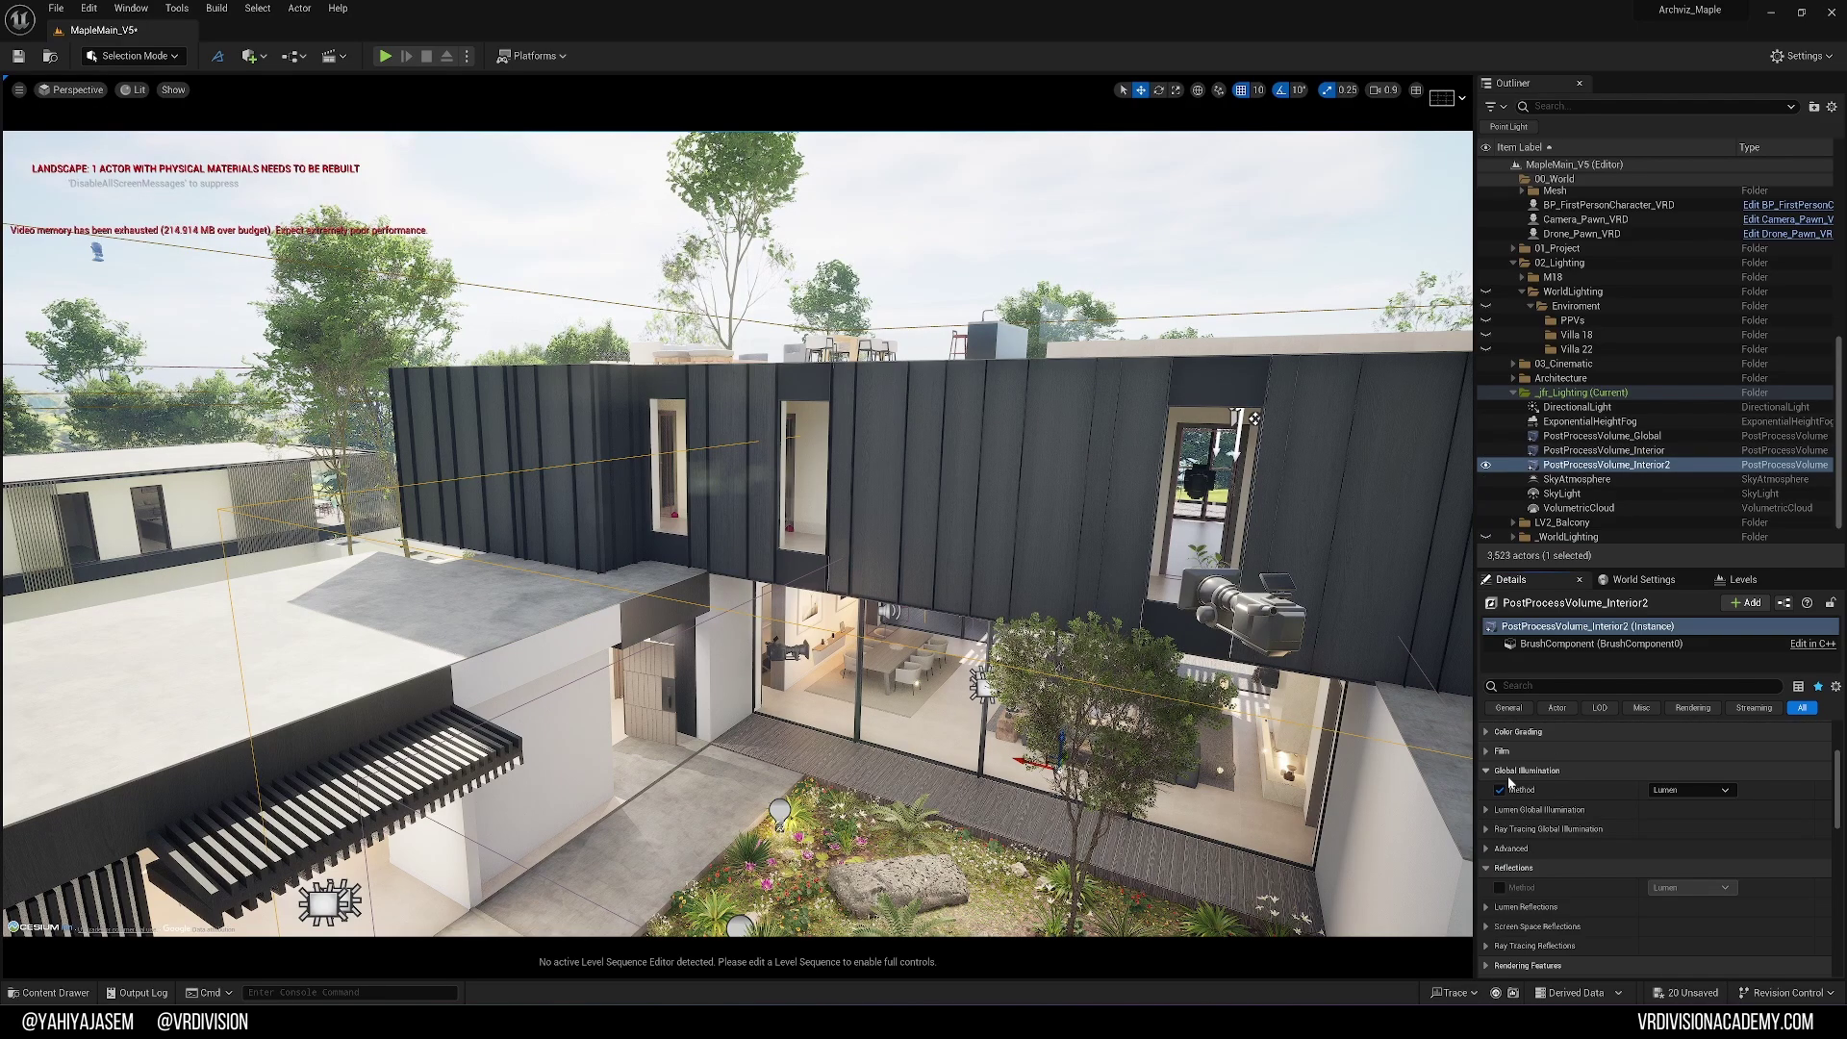
pyautogui.click(1691, 790)
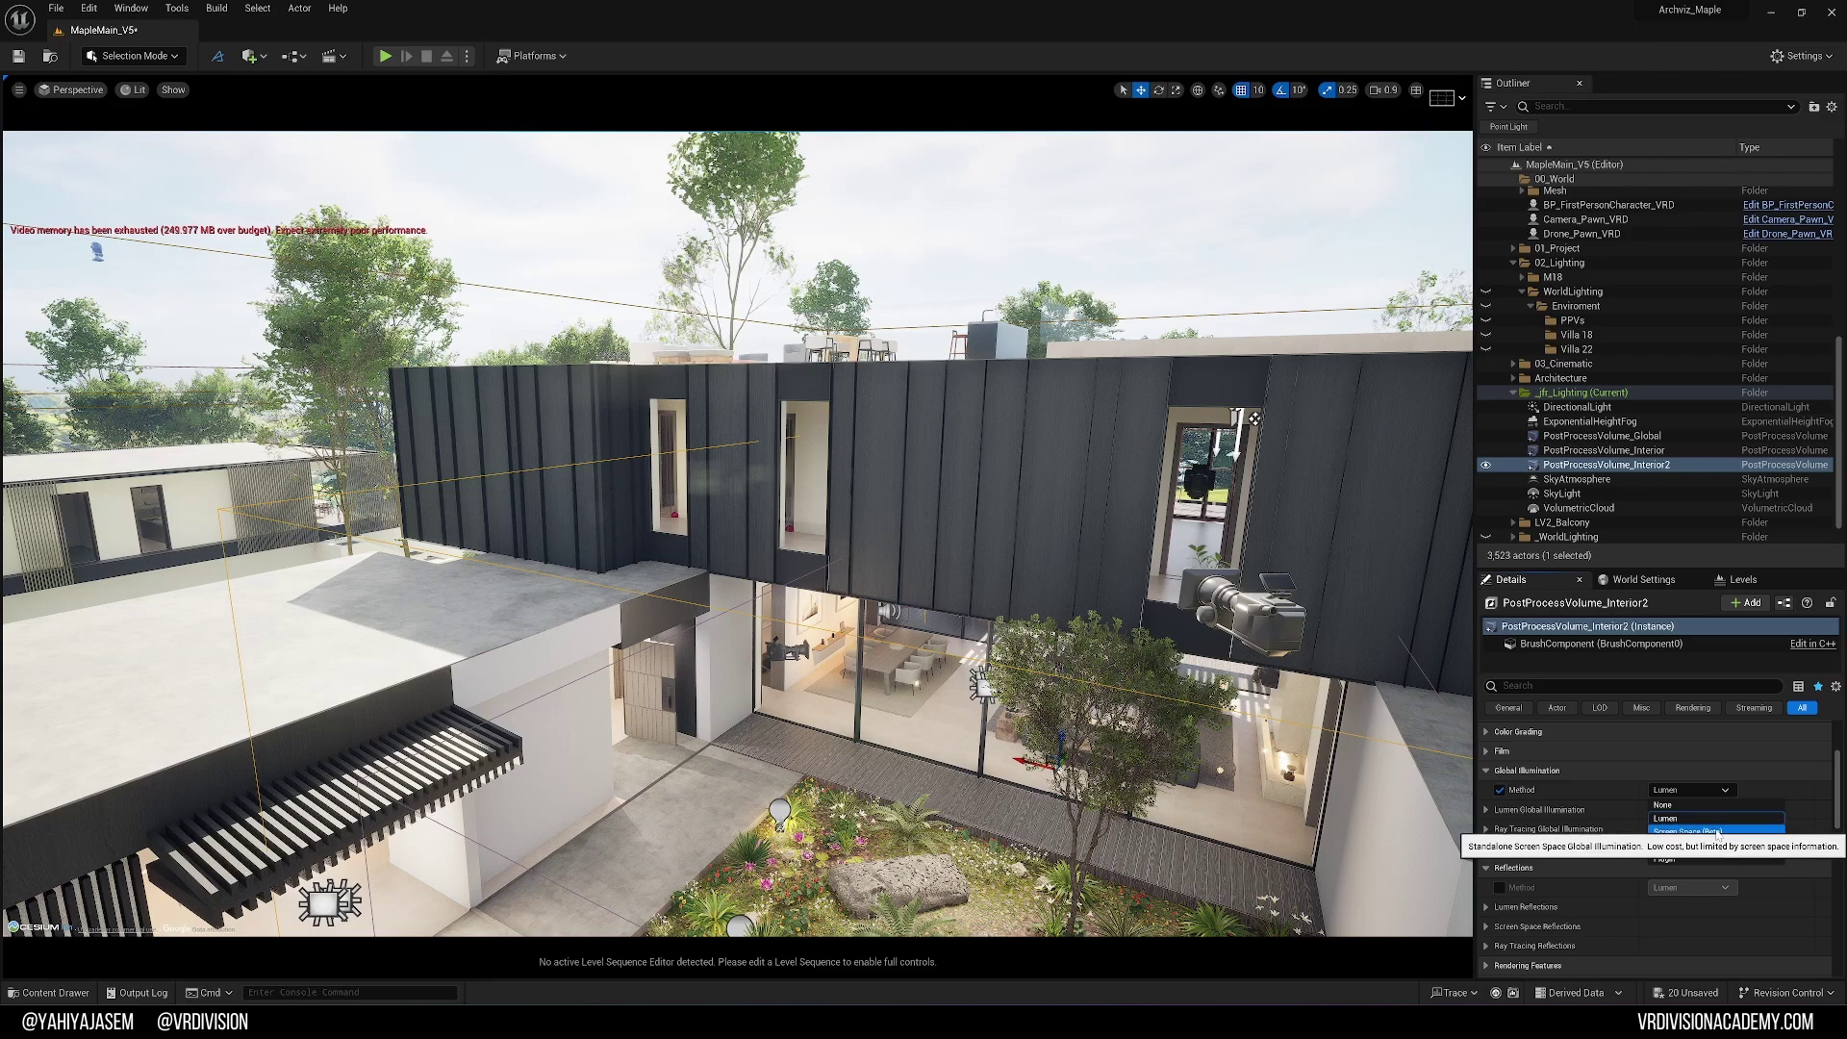
pyautogui.click(1673, 819)
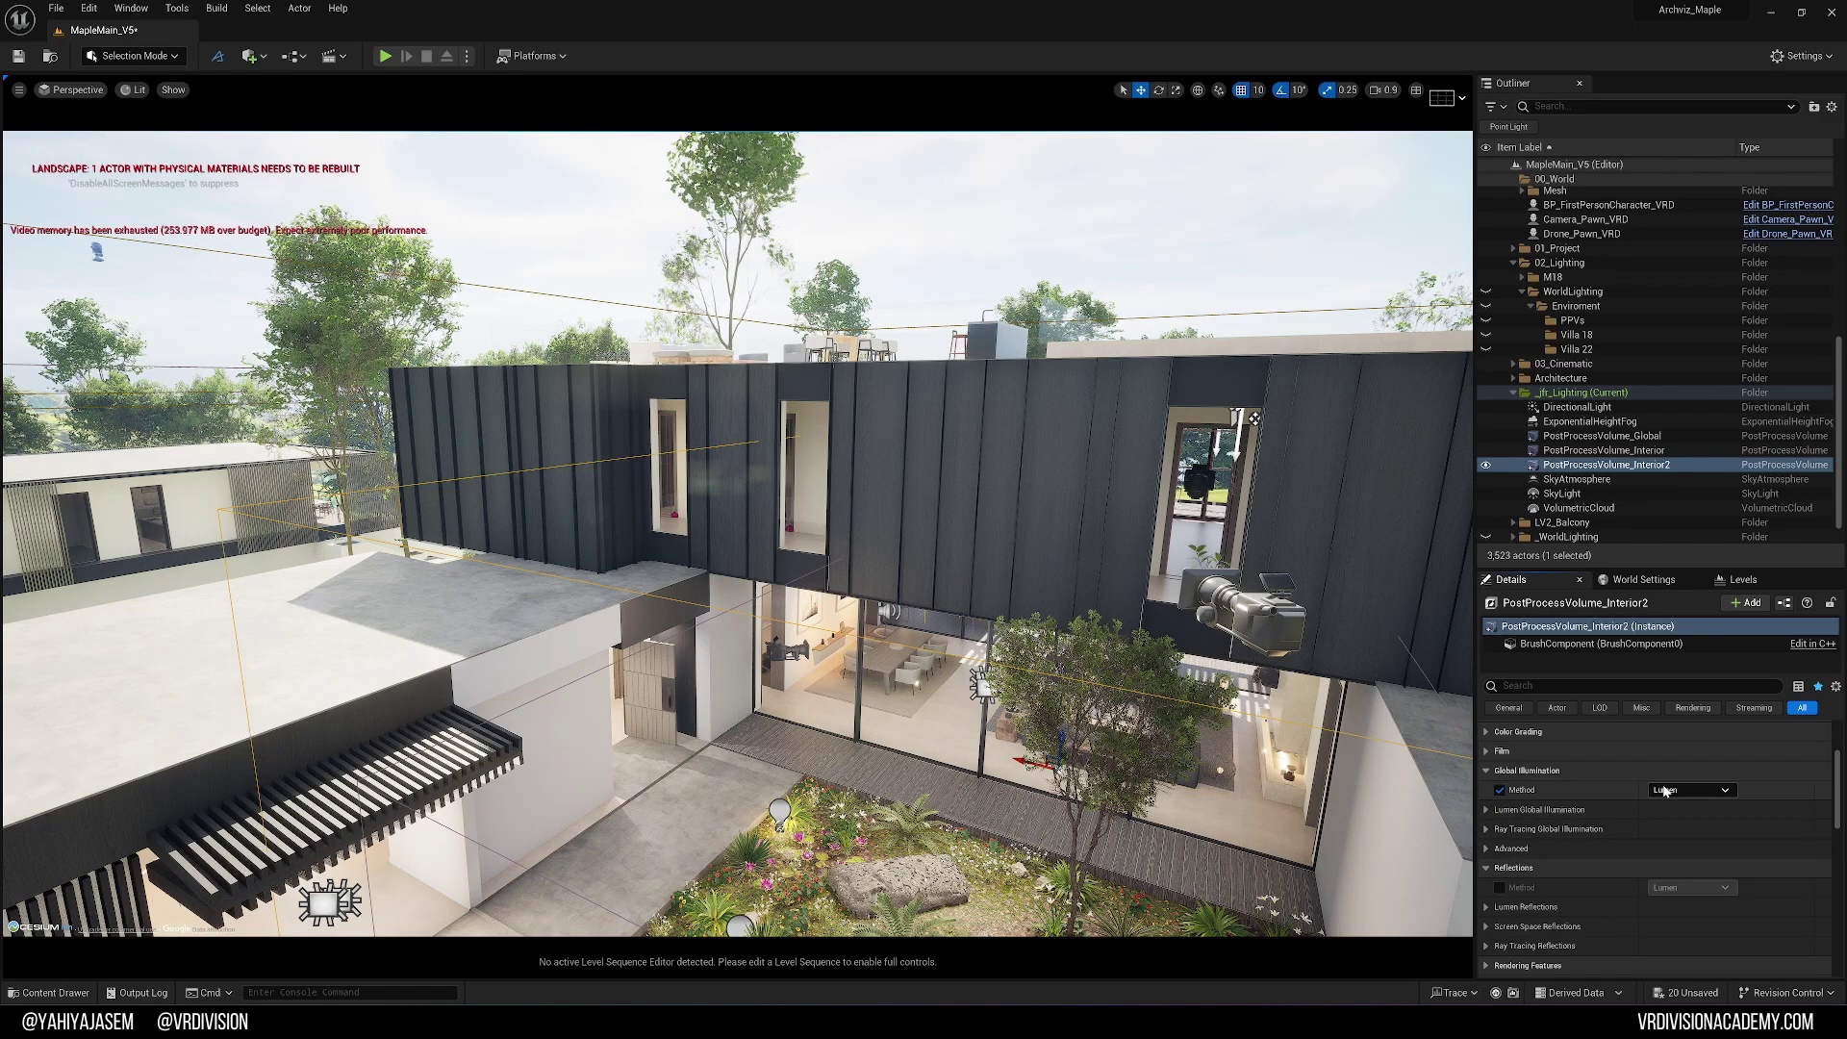
pyautogui.click(1691, 789)
pyautogui.click(1596, 791)
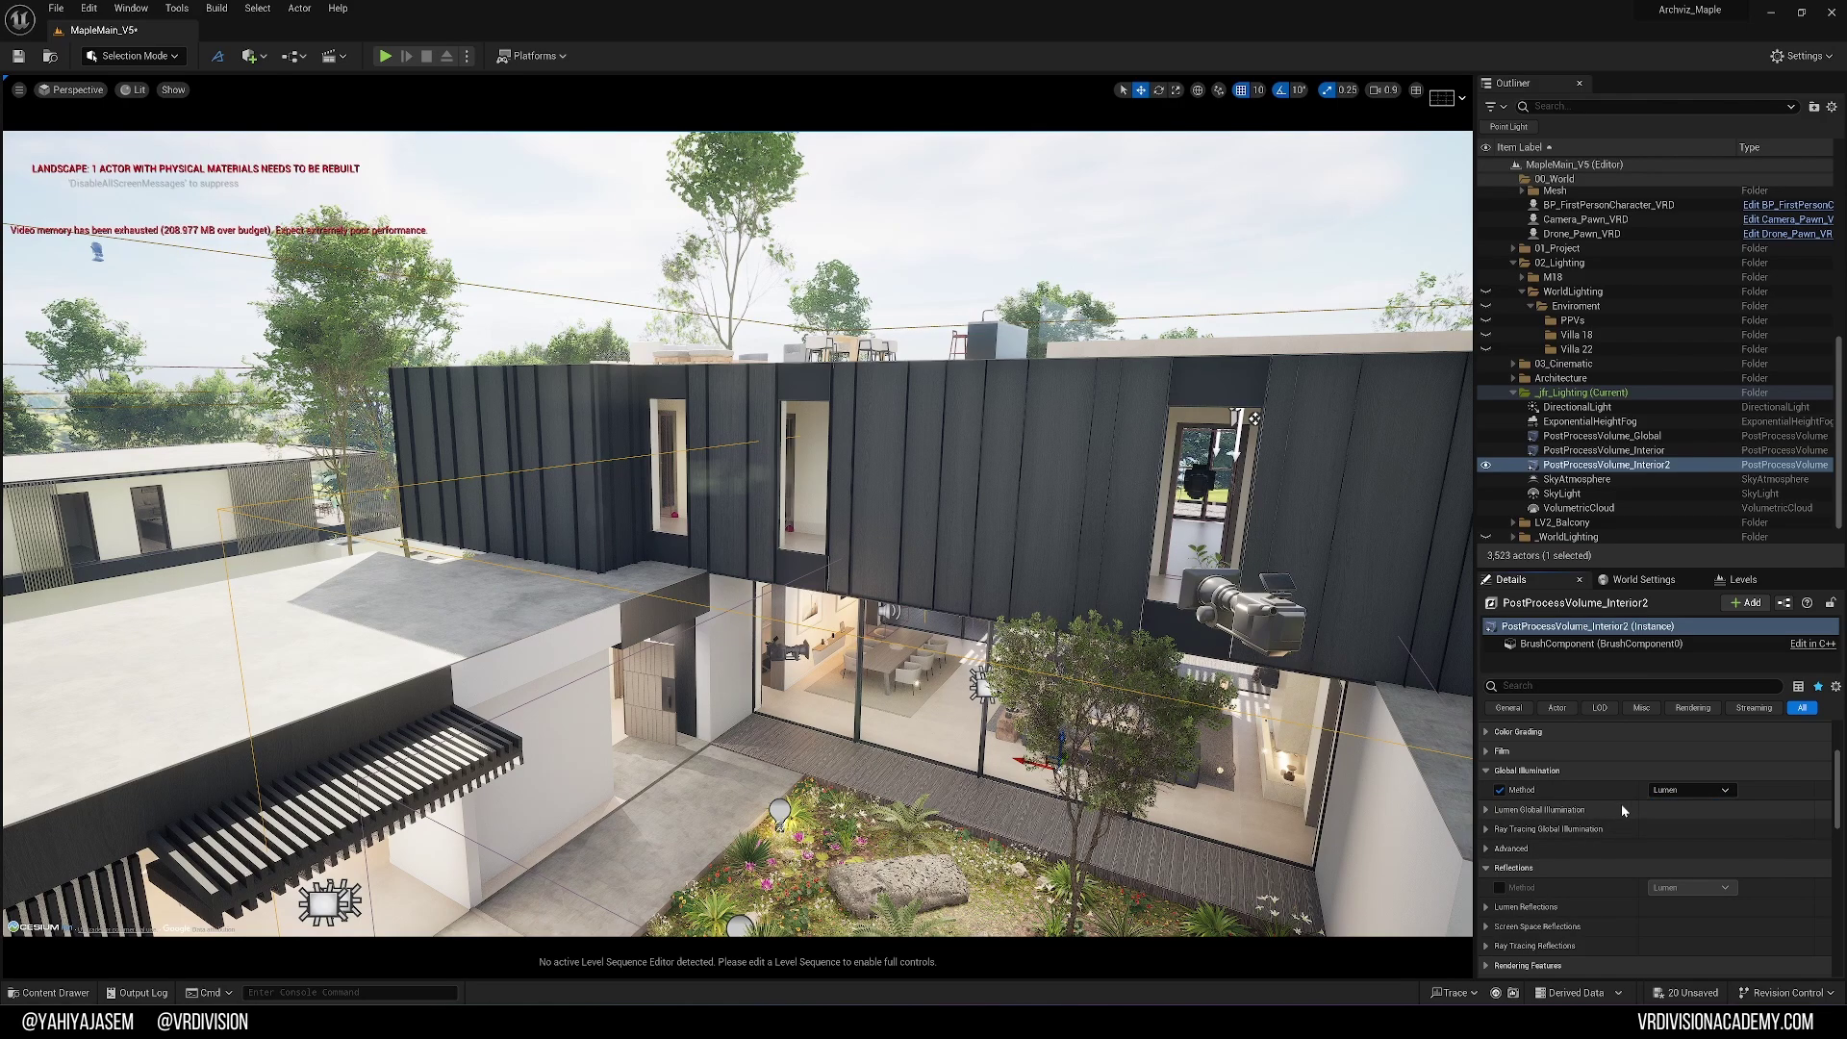
# - Expand the Lumen Global Illumination settings and compare them between the global and interior post process volumes
pyautogui.scroll(-1, 1583, 806)
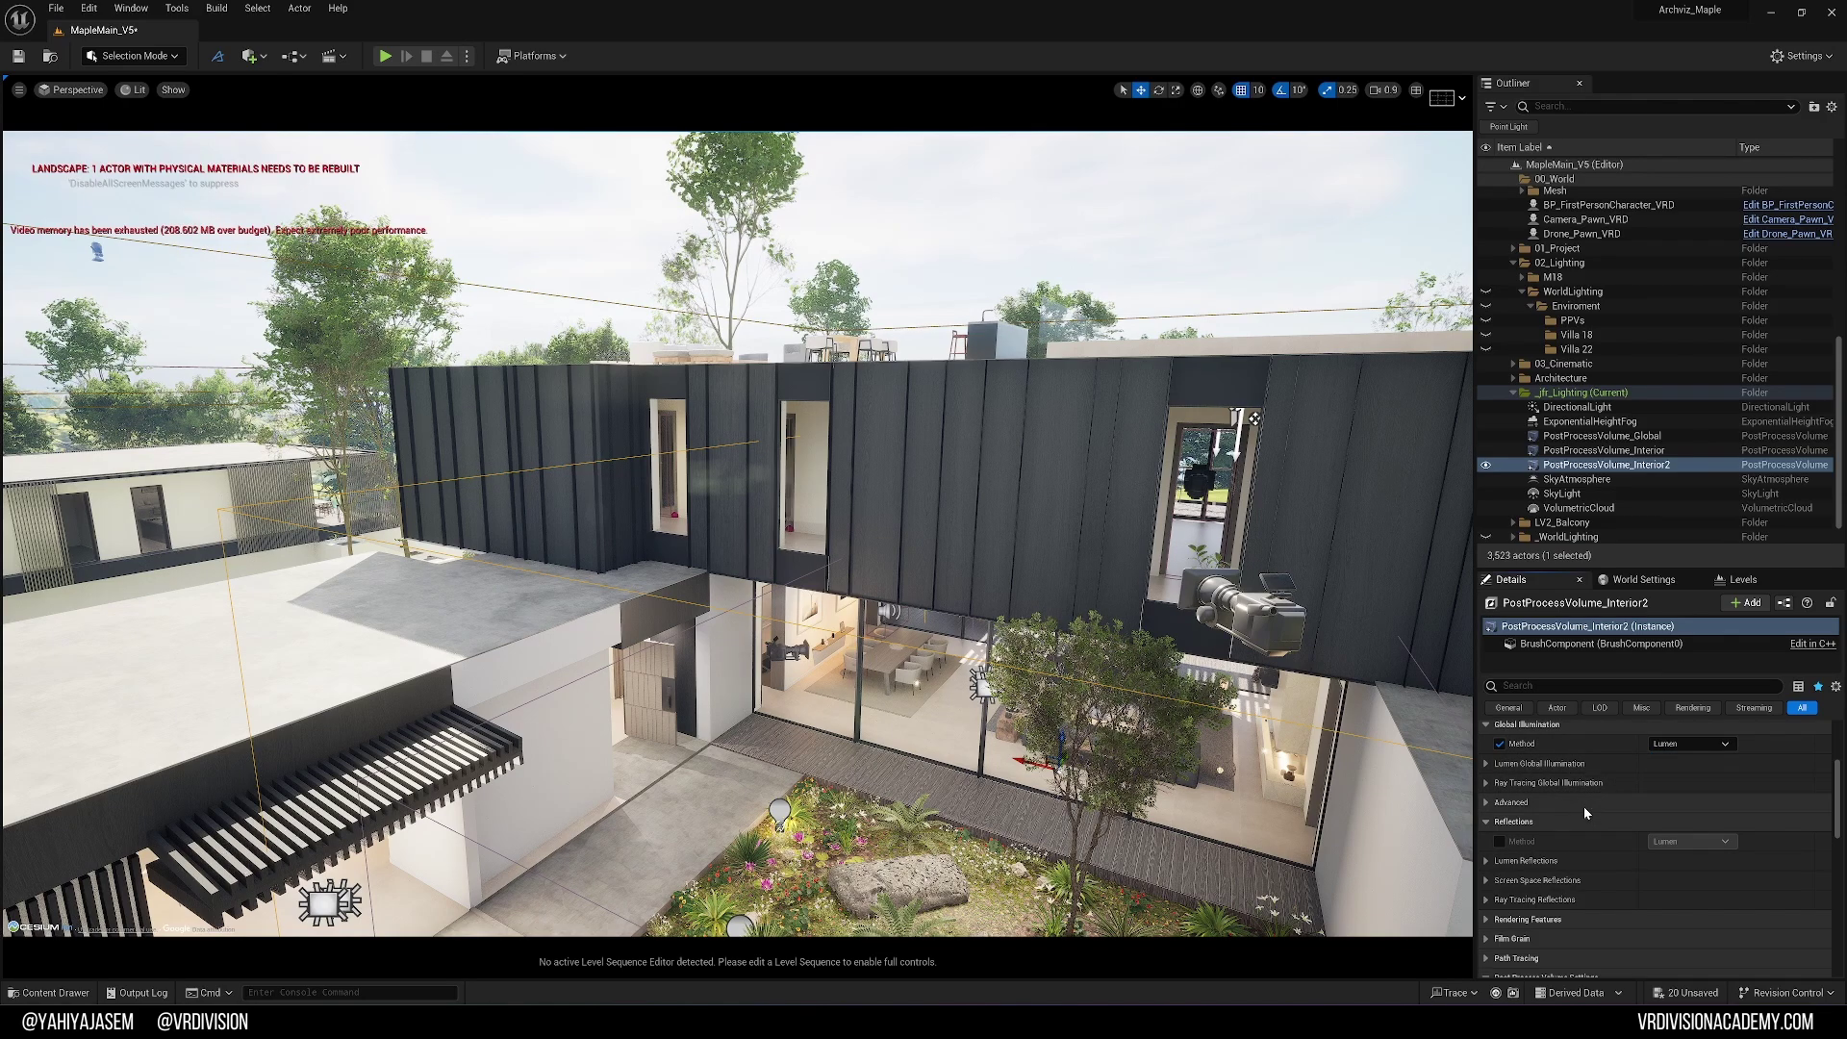
pyautogui.click(1486, 764)
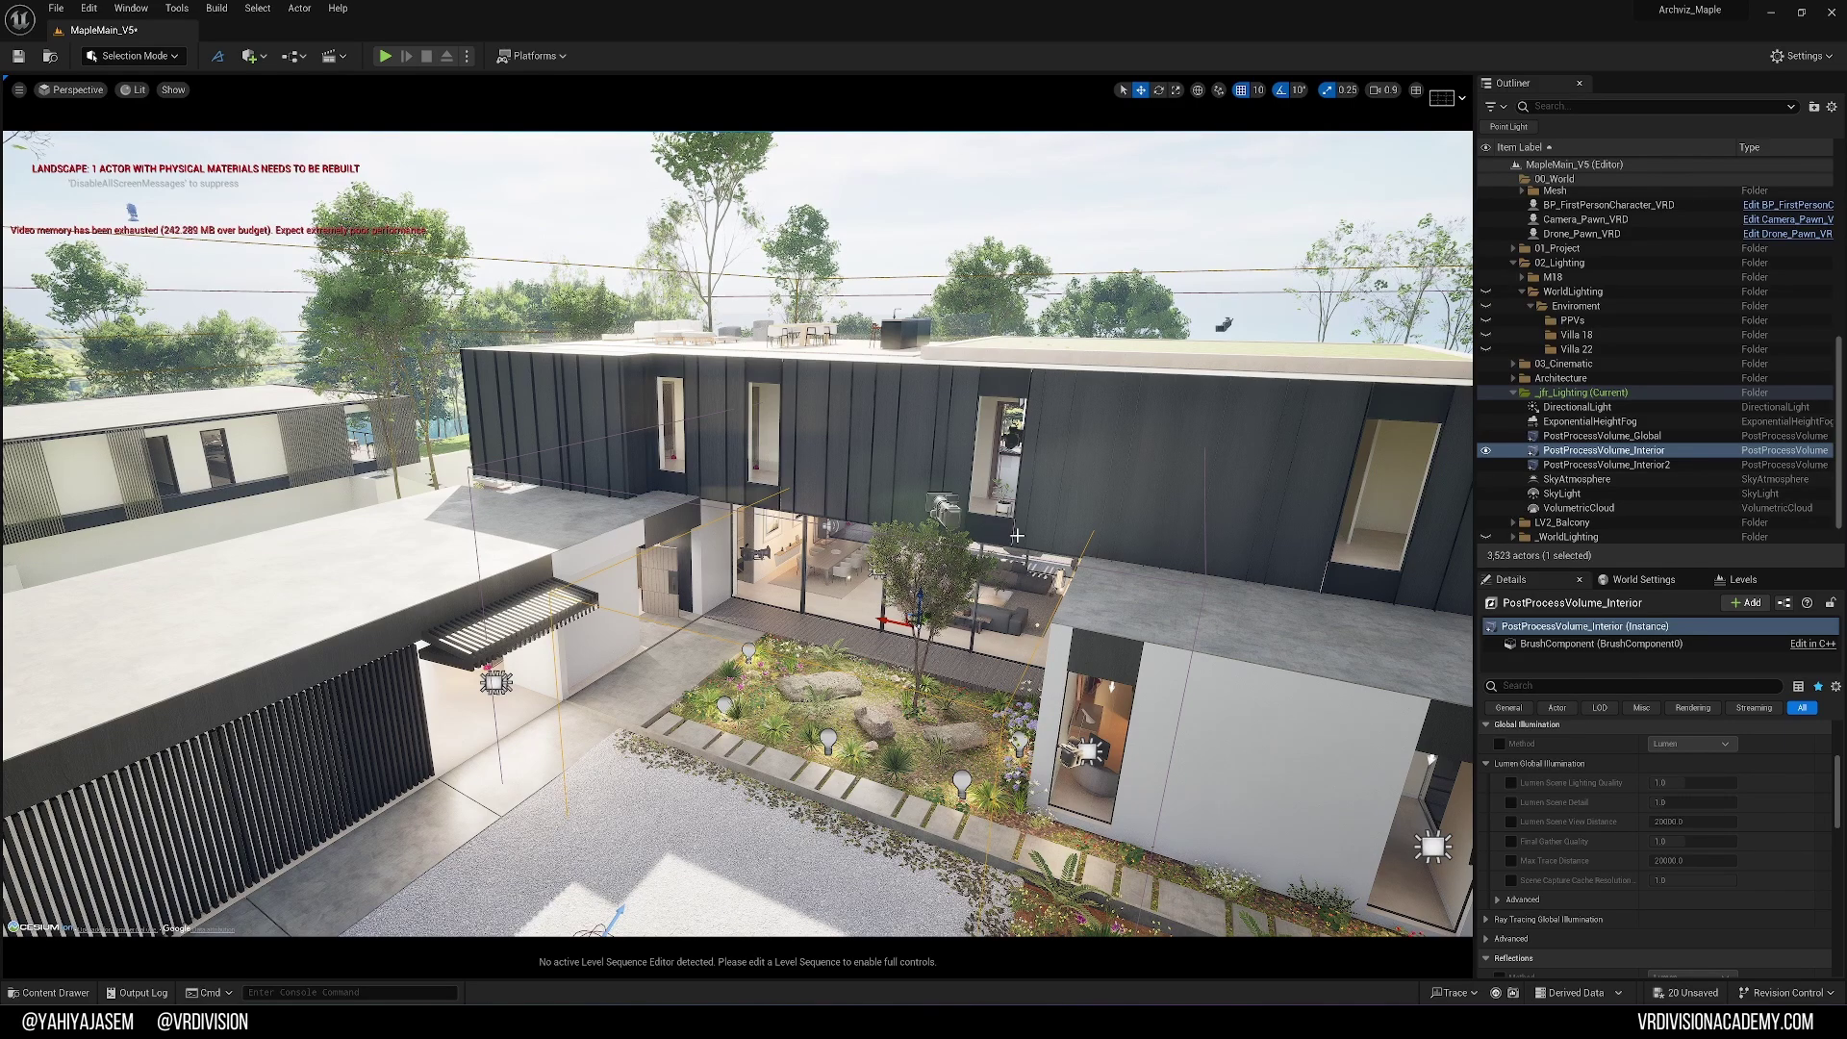
pyautogui.click(1635, 437)
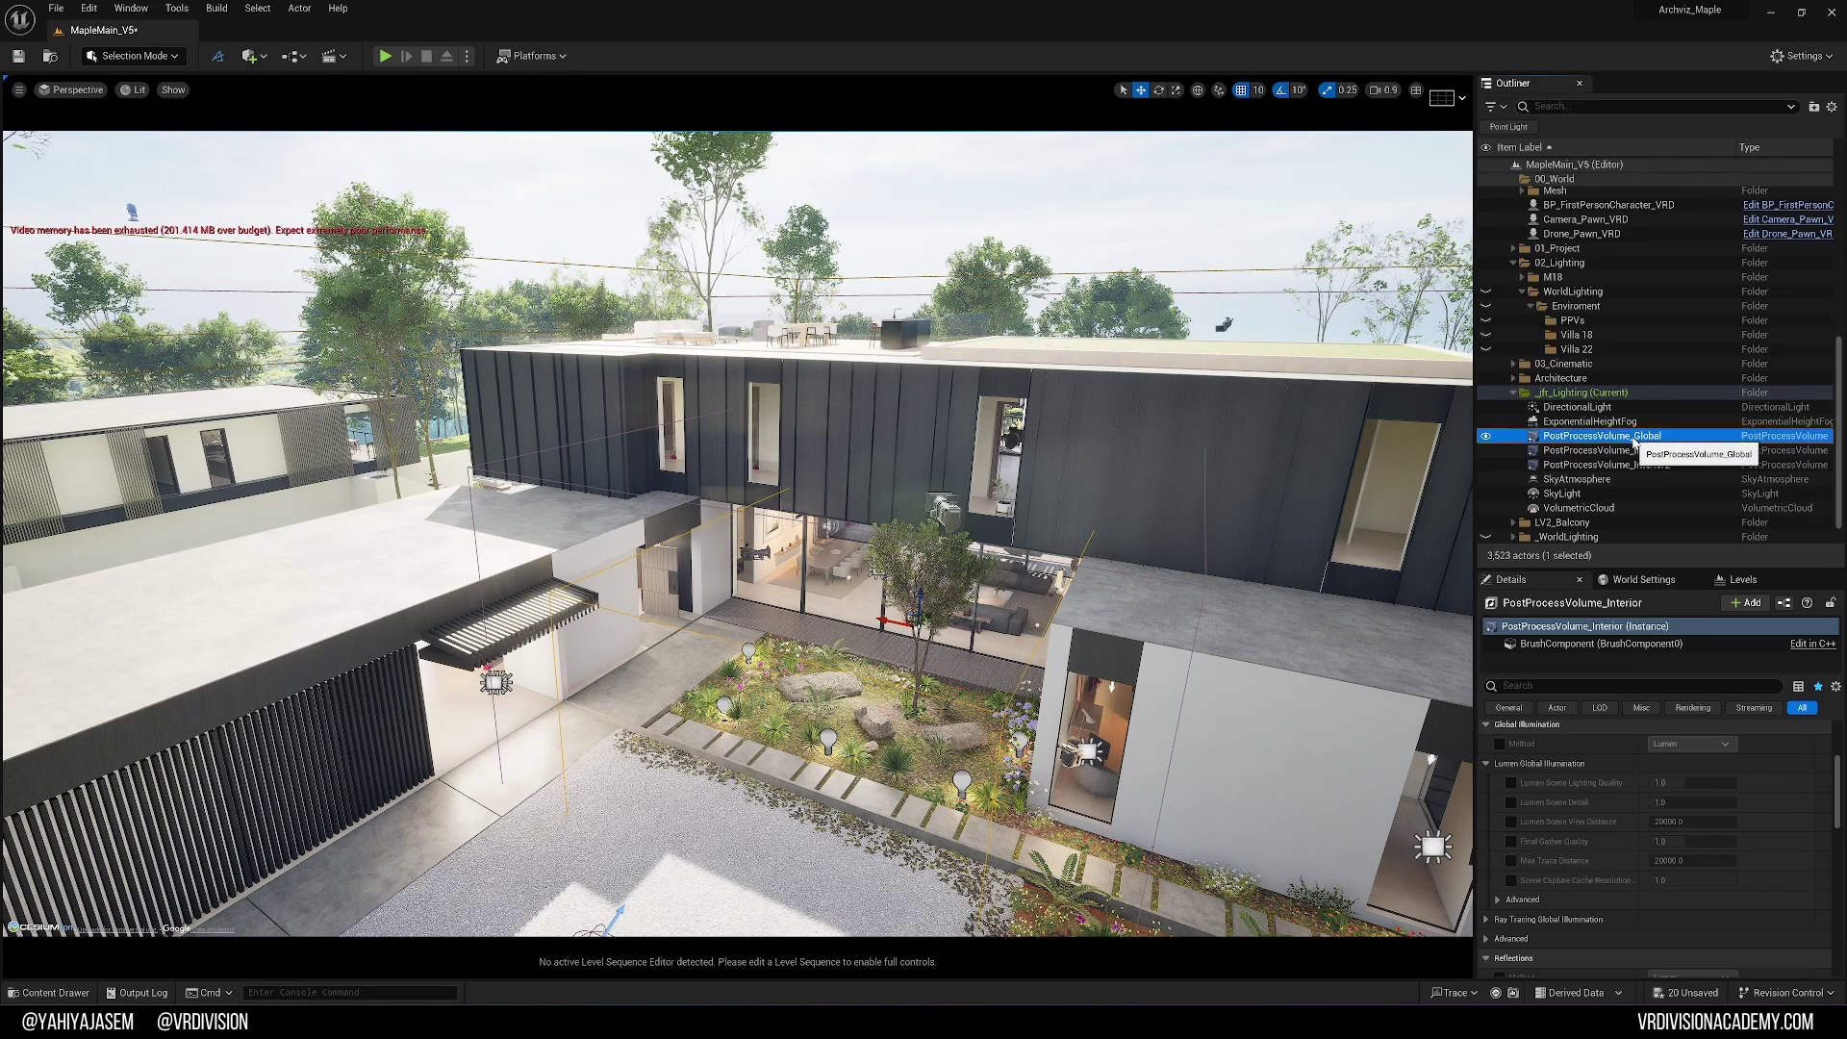
pyautogui.moveTo(1010, 450)
pyautogui.mouseDown(button='right')
pyautogui.moveTo(941, 420)
pyautogui.moveTo(960, 410)
pyautogui.moveTo(982, 440)
pyautogui.mouseUp(button='right')
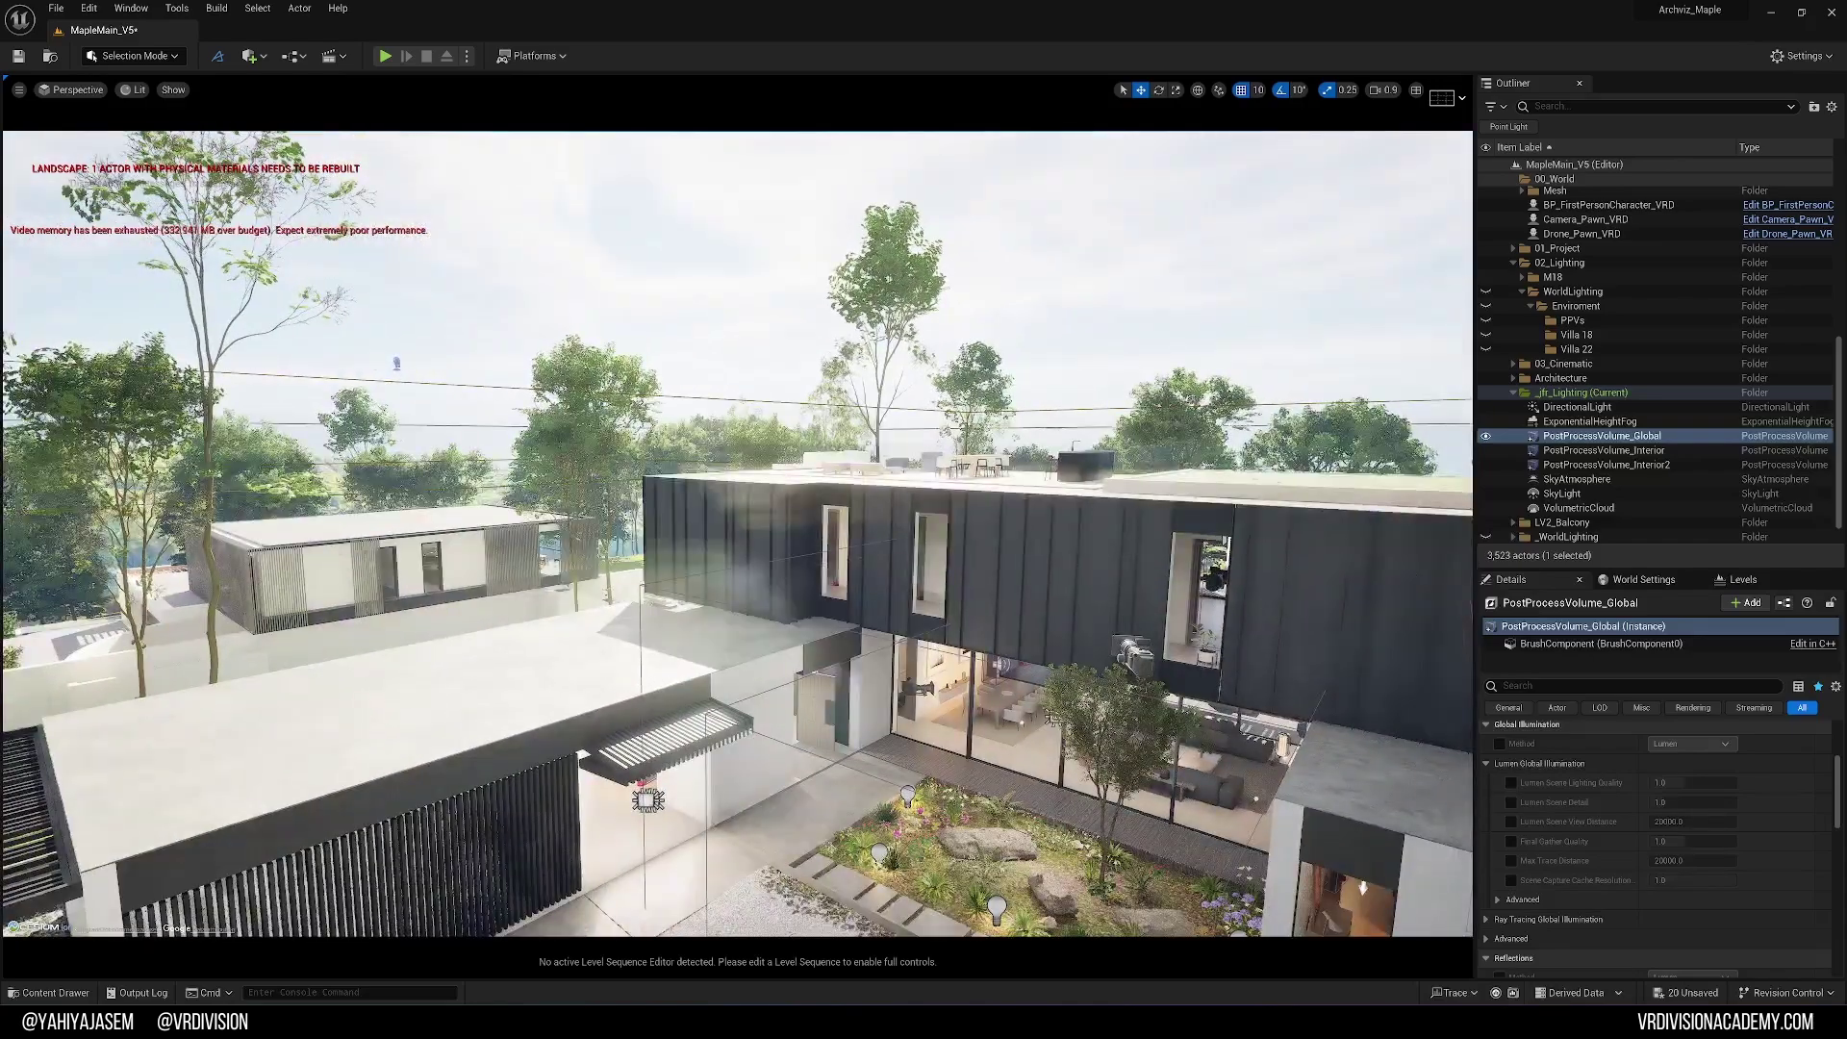
pyautogui.click(1591, 454)
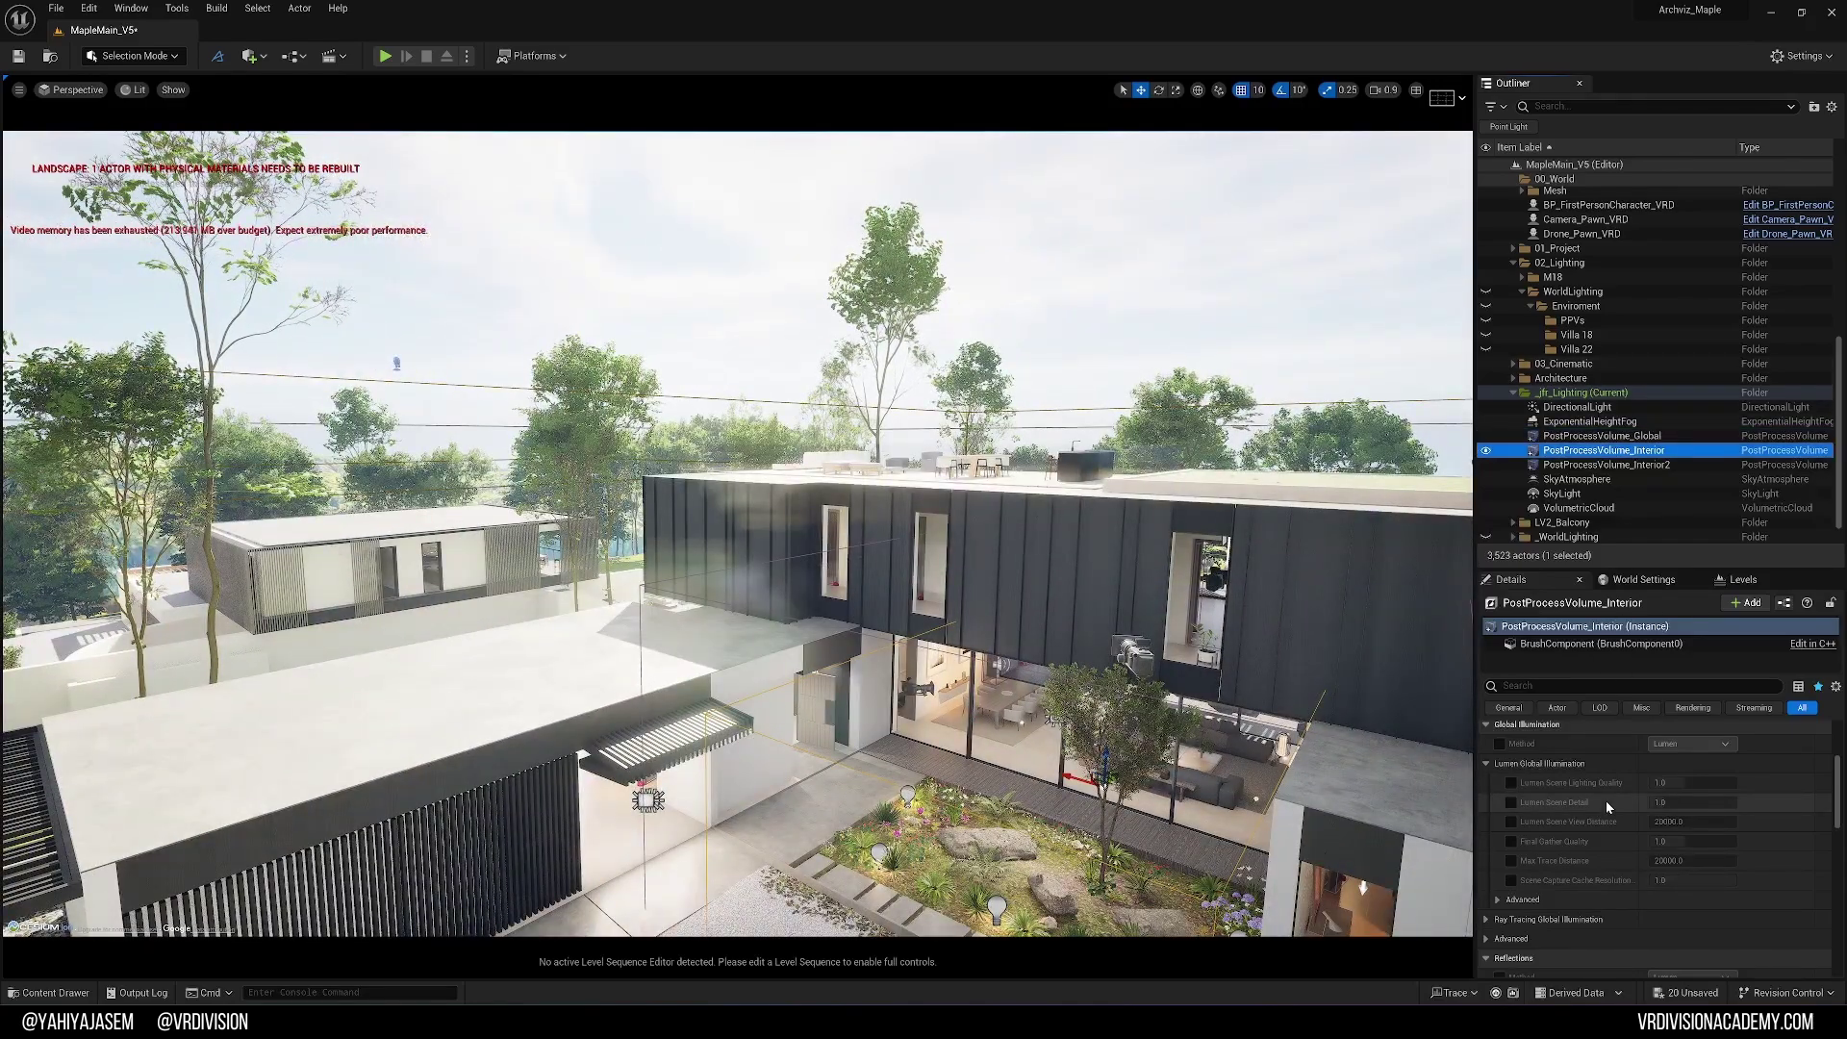